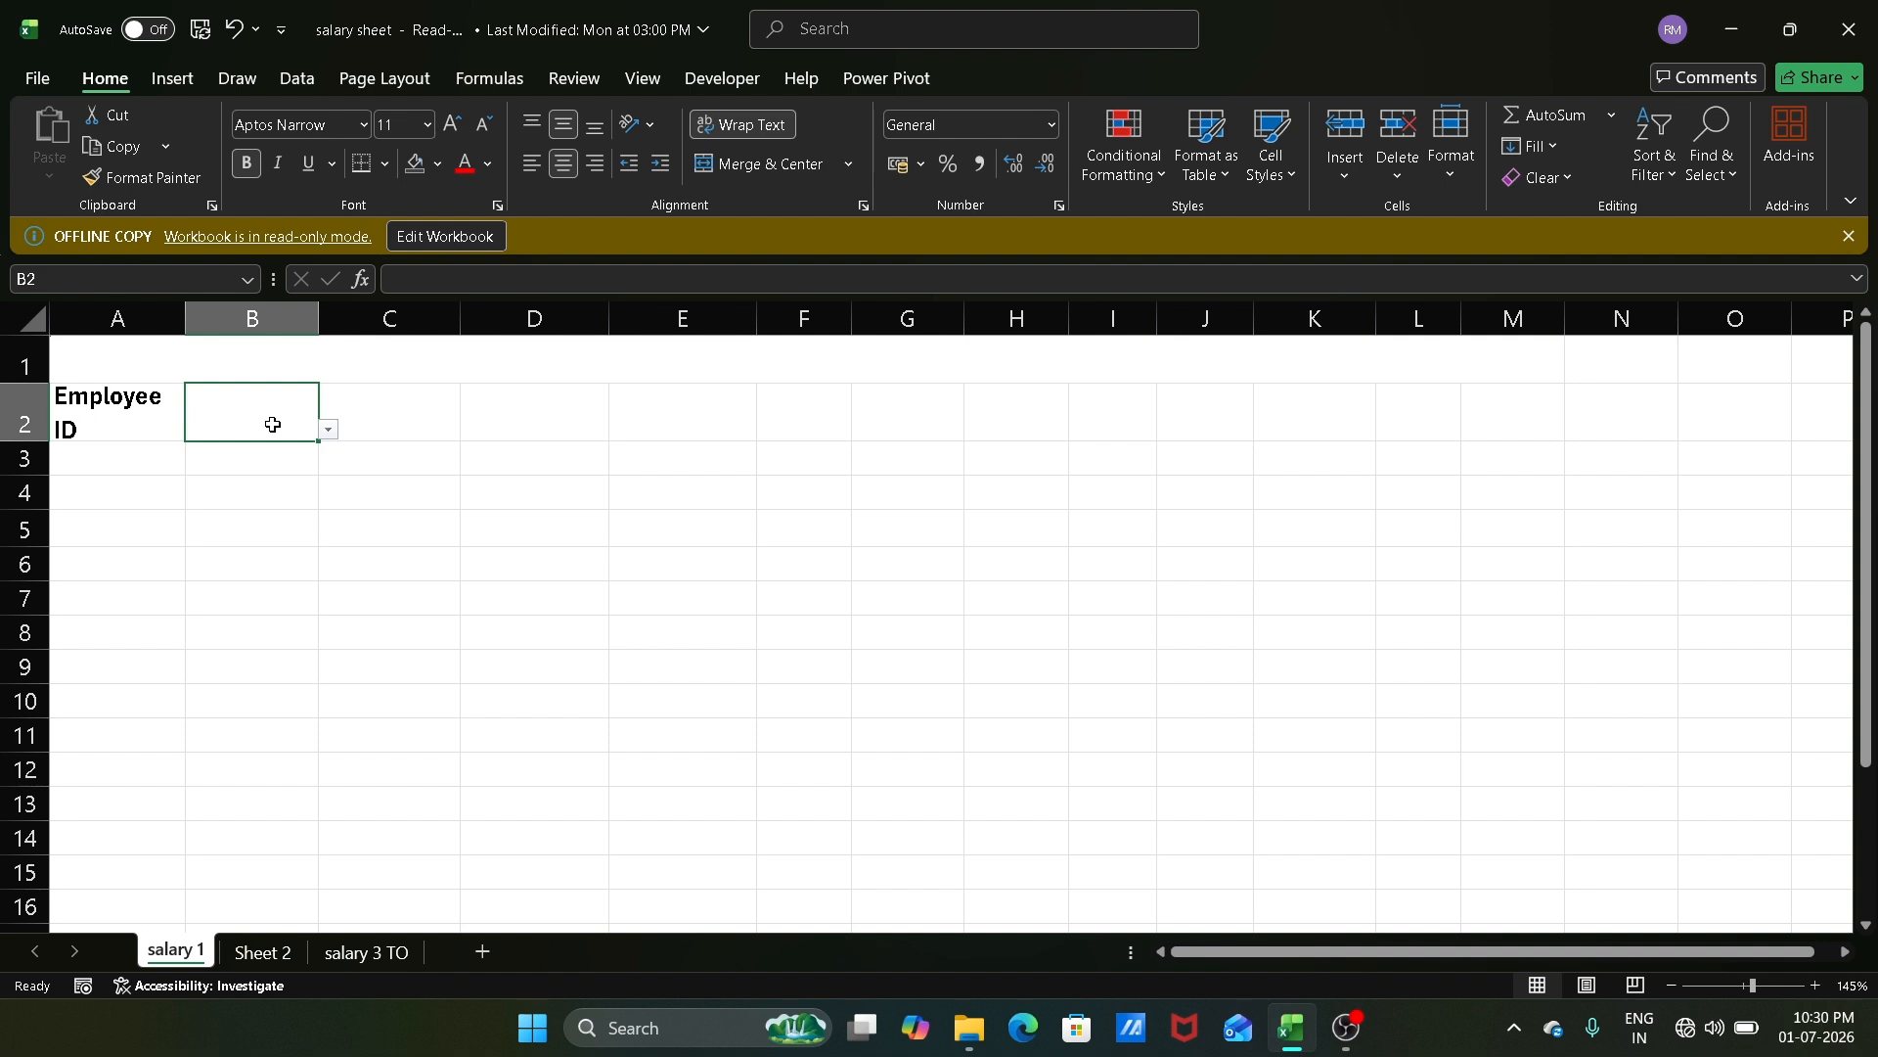
Step: Choose Employee name as the header in B2 and Department in C2
{"action": "left_click", "coordinate": [329, 430]}
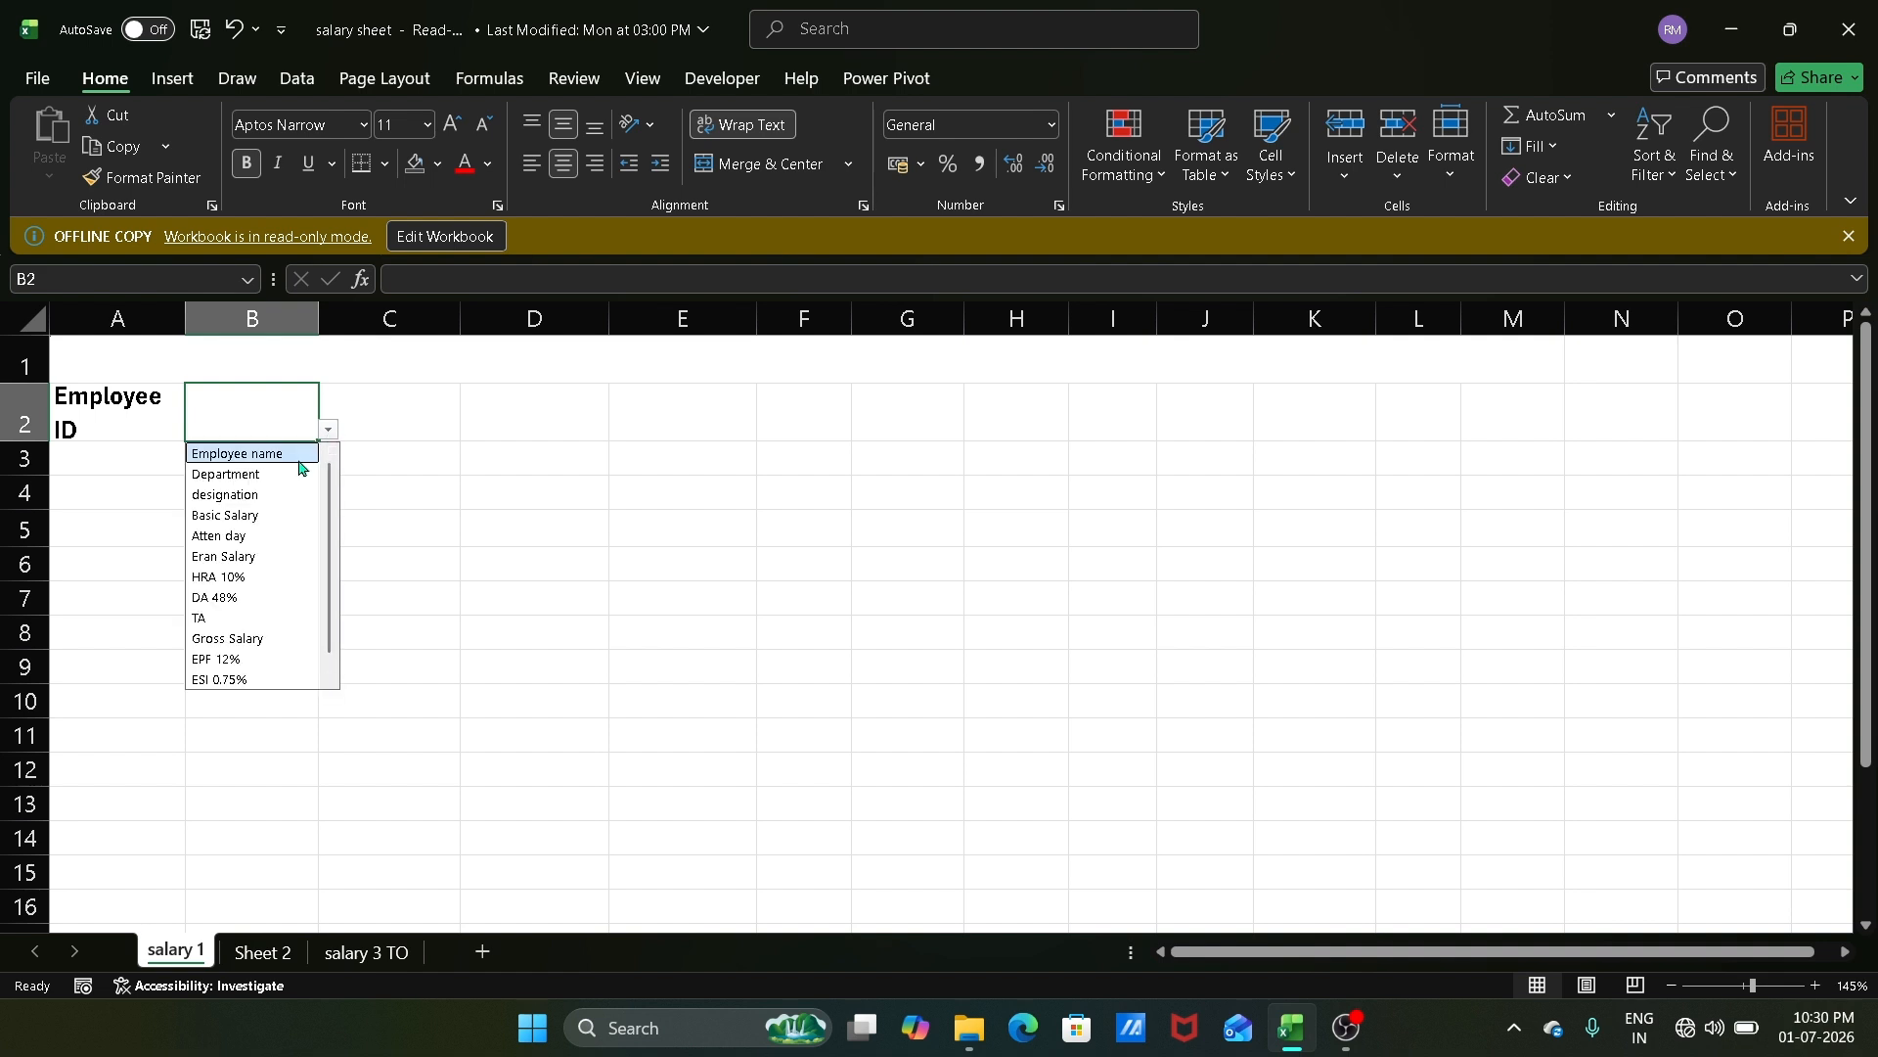
{"action": "left_click", "coordinate": [291, 455]}
{"action": "left_click", "coordinate": [375, 422]}
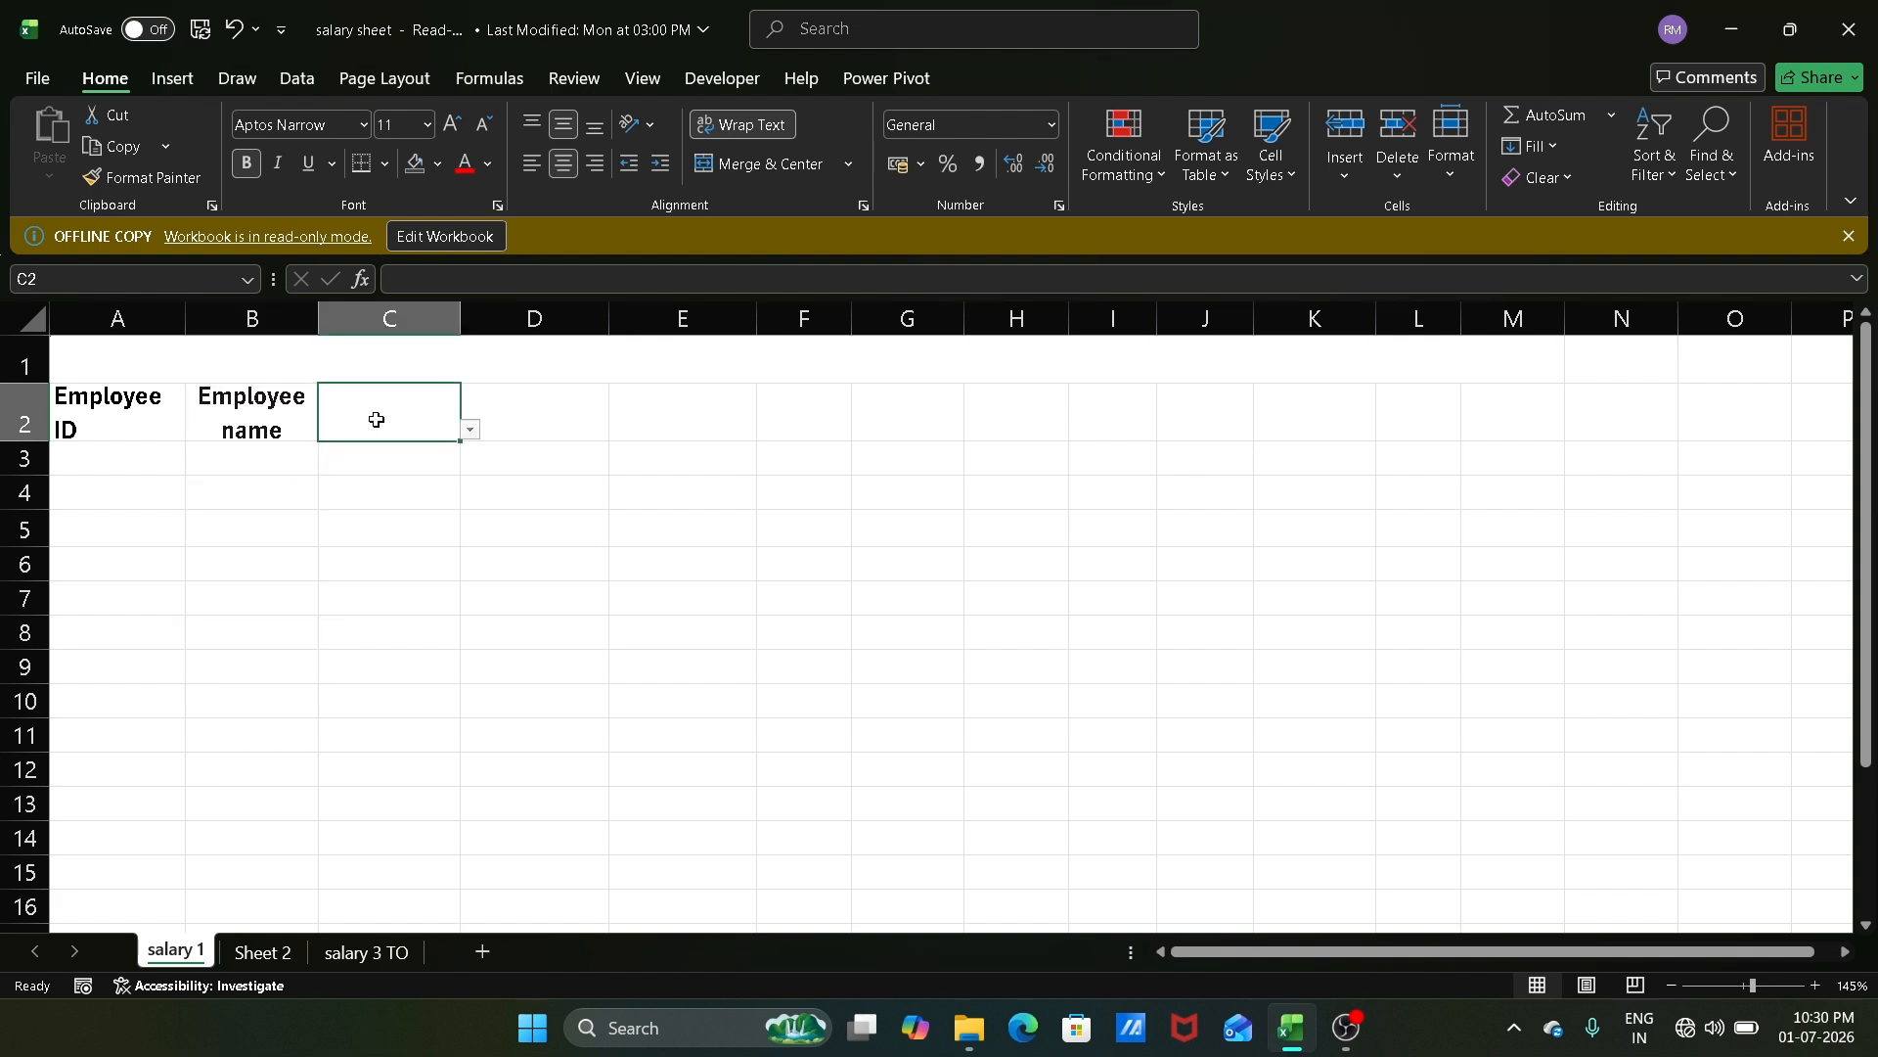
{"action": "left_click", "coordinate": [470, 431]}
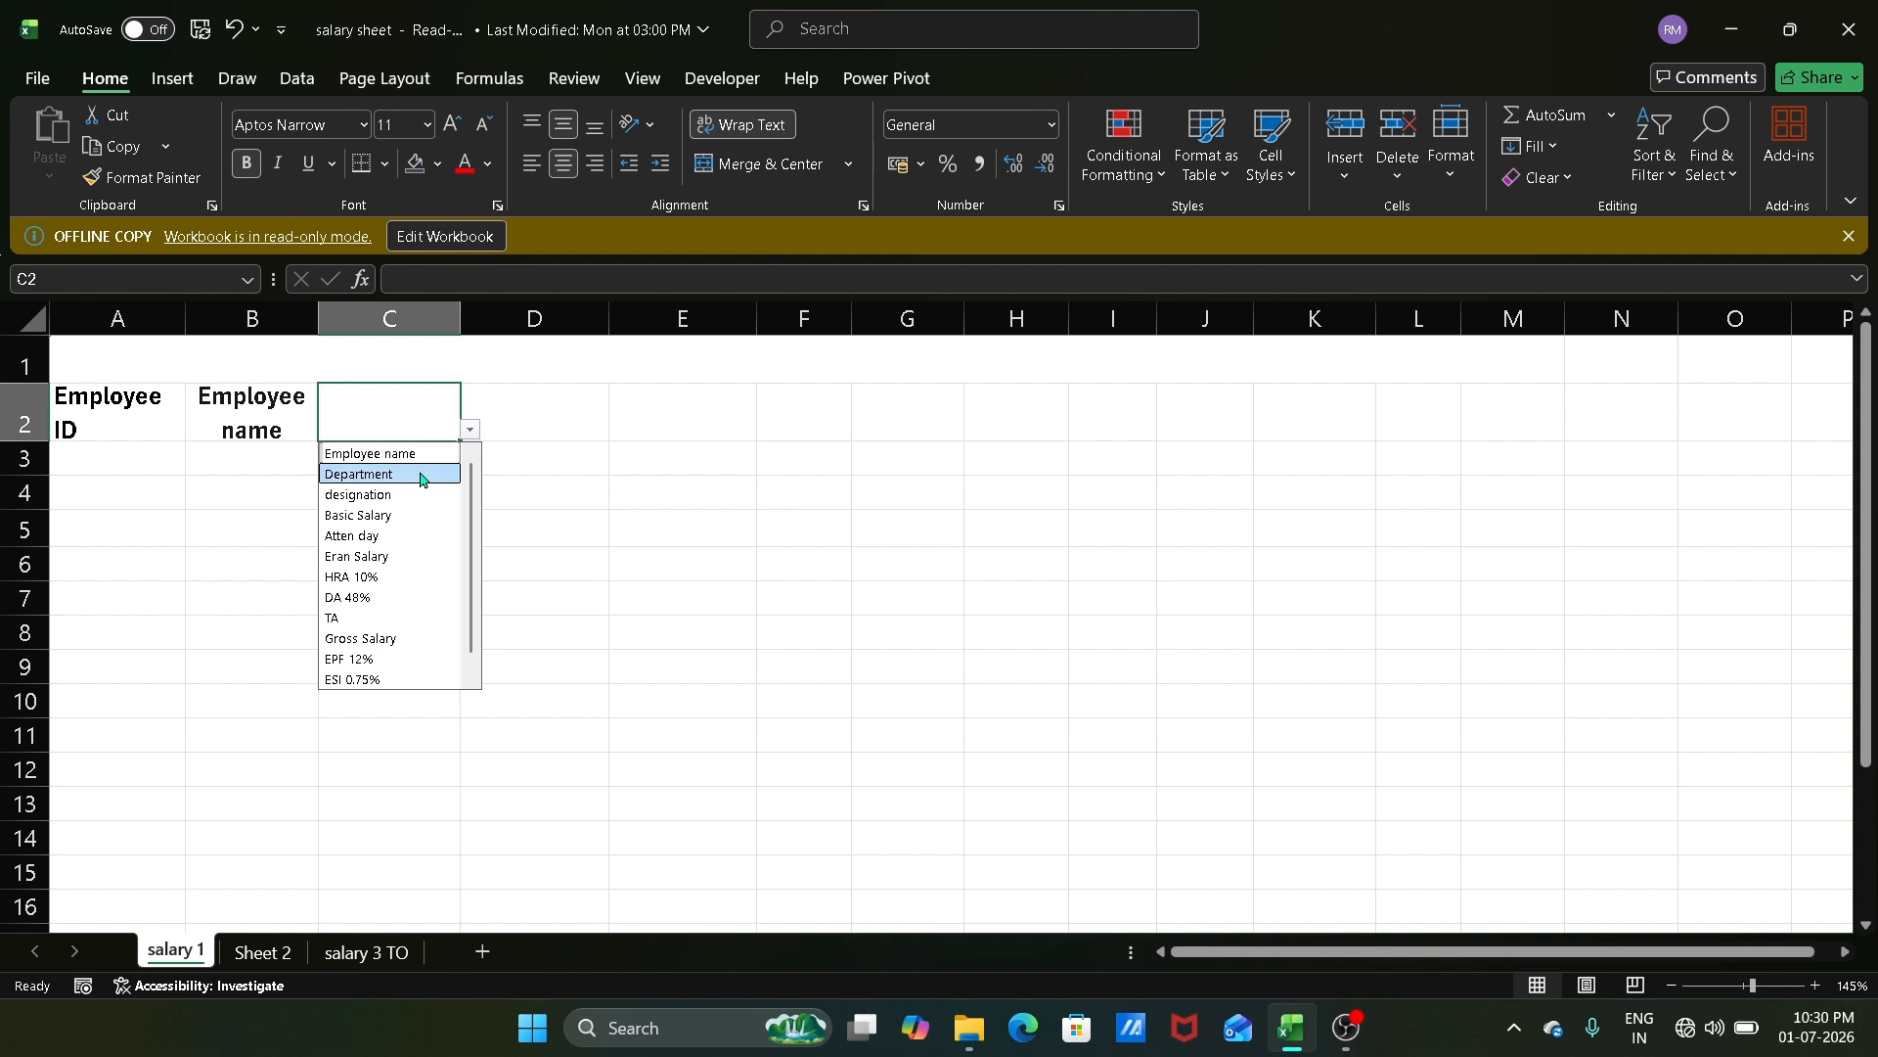
{"action": "left_click", "coordinate": [421, 476]}
Step: Choose designation as the header in D2 and Basic Salary in E2
{"action": "left_click", "coordinate": [491, 421]}
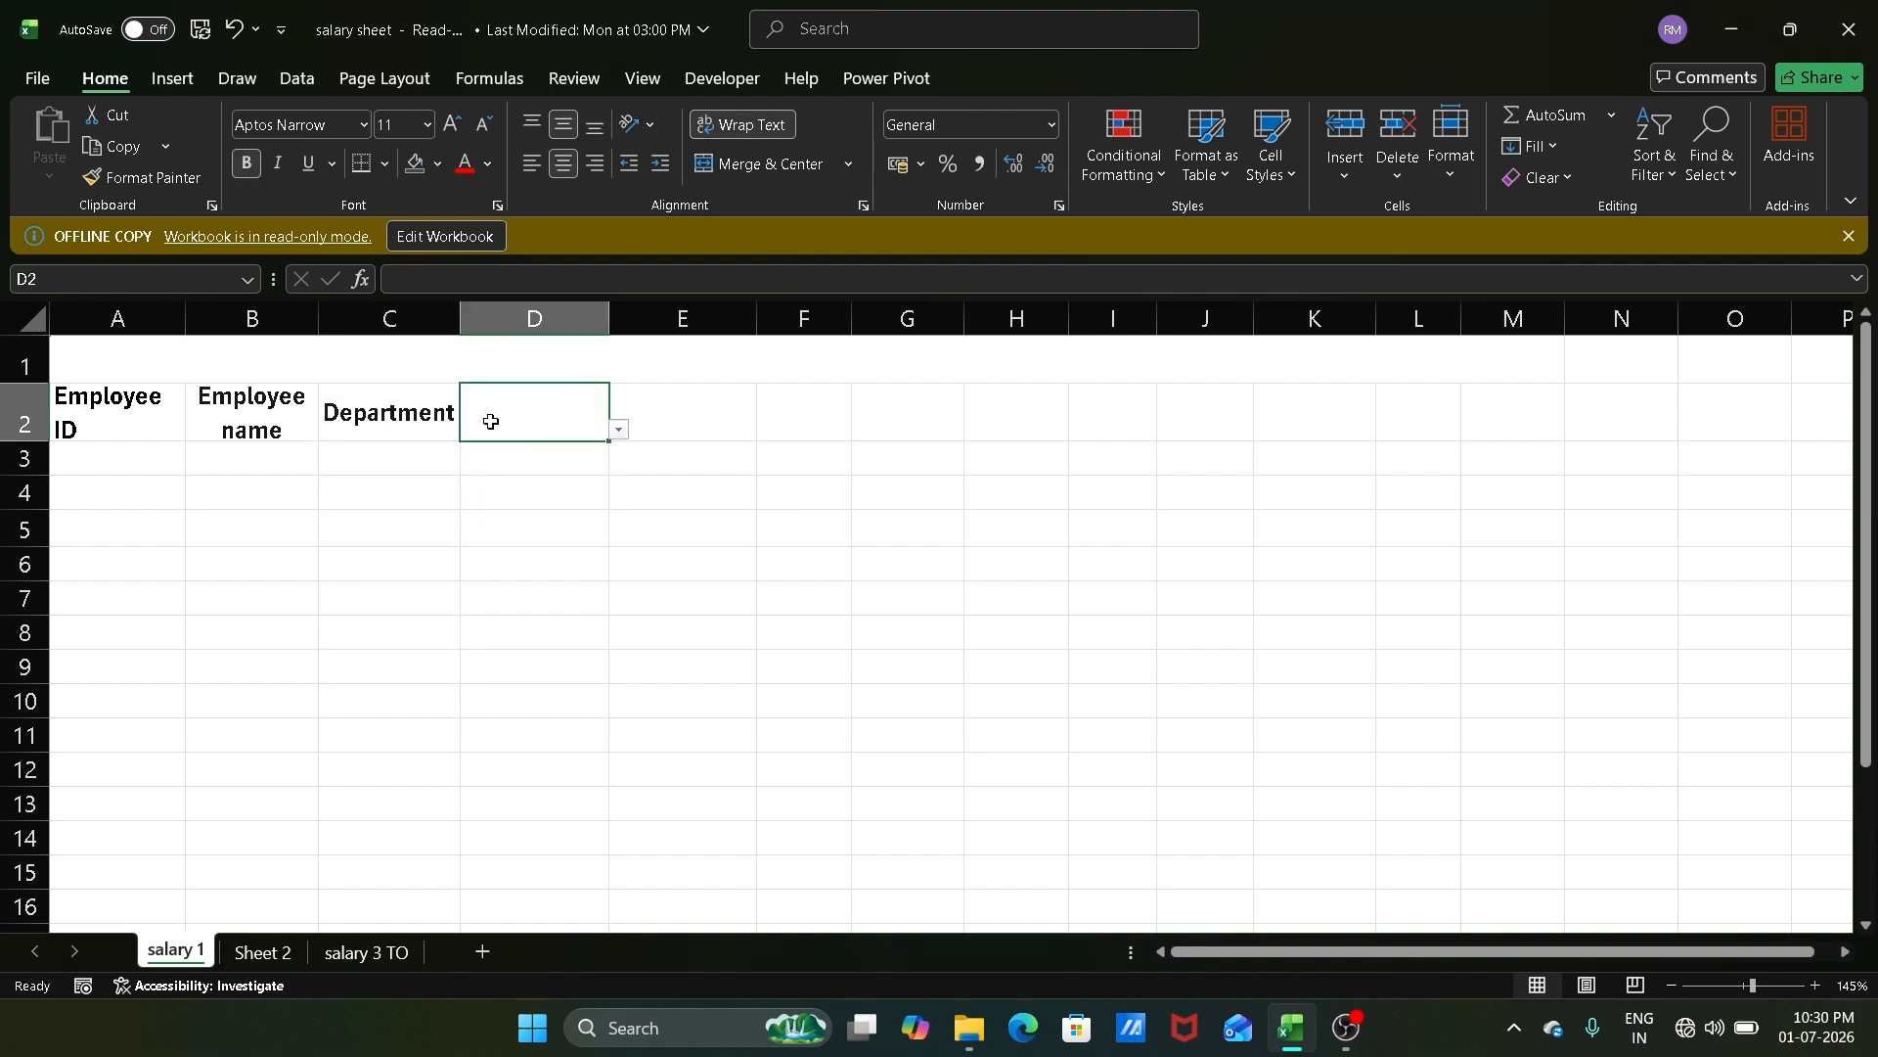
{"action": "left_click", "coordinate": [619, 430]}
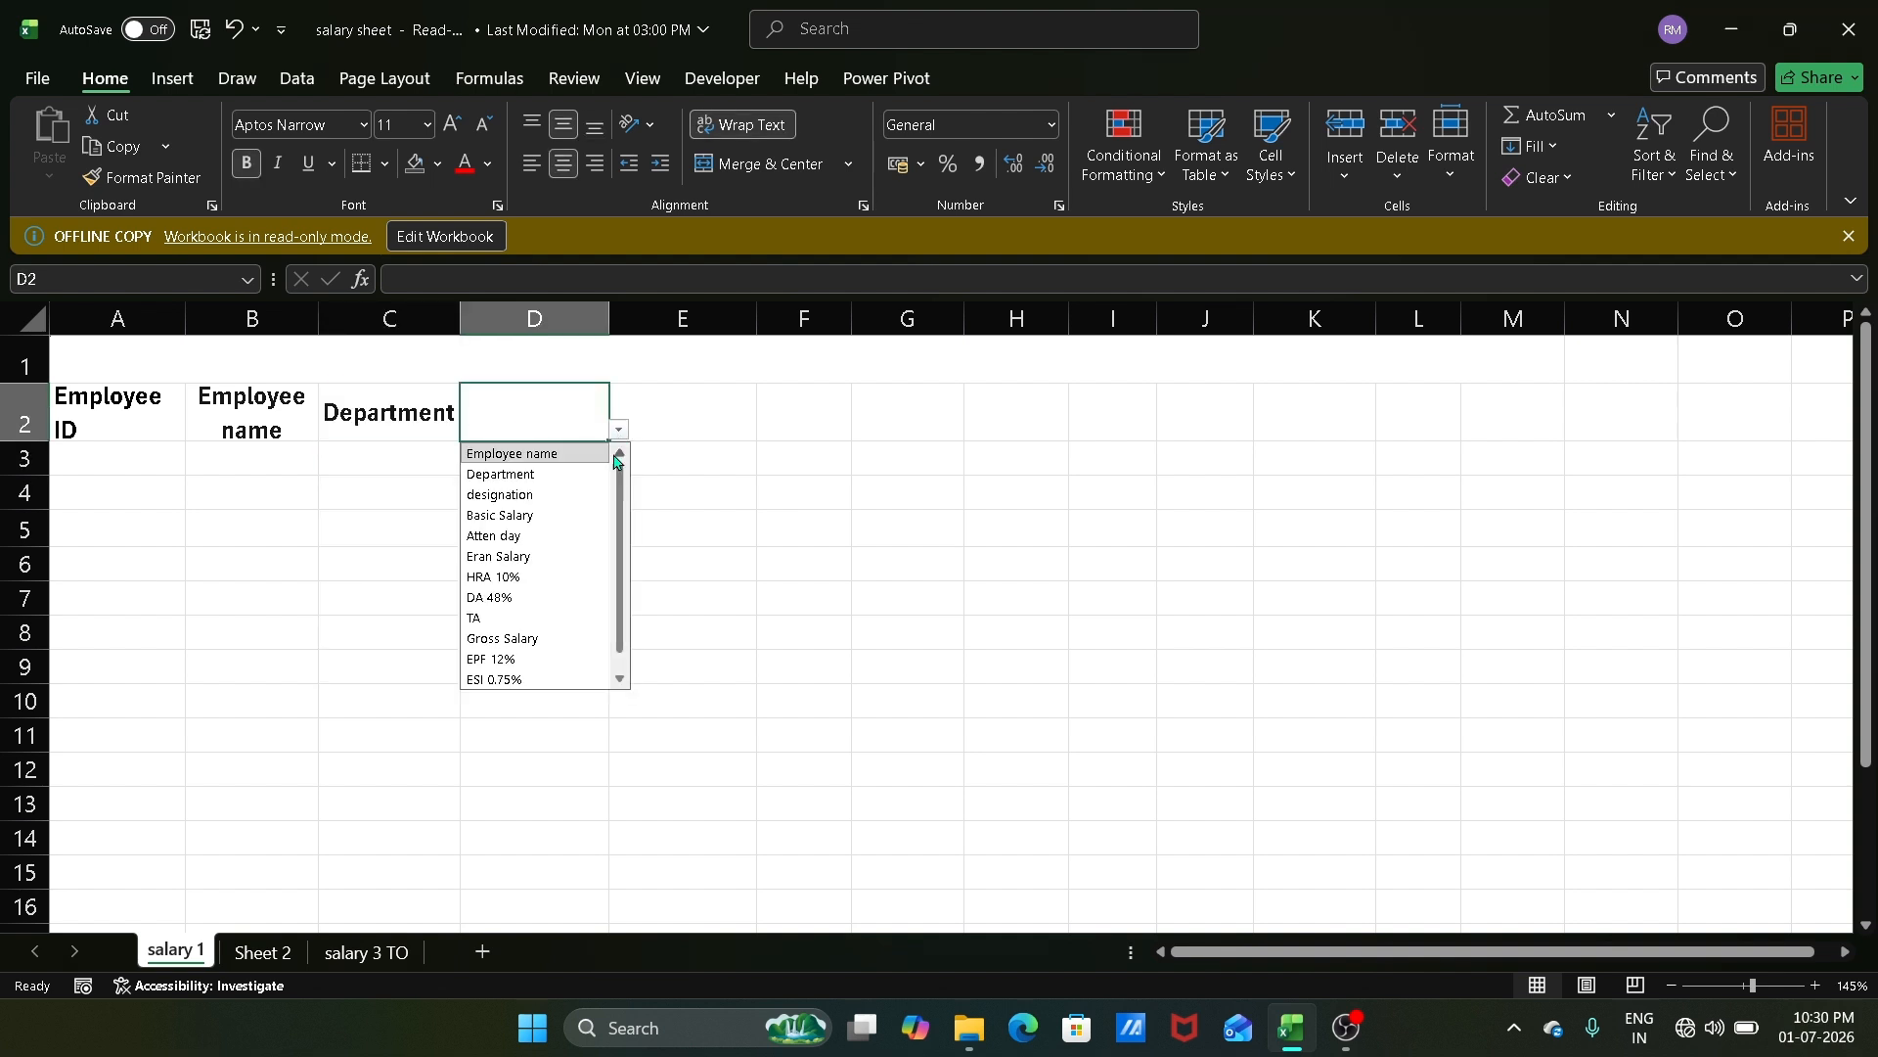
{"action": "left_click", "coordinate": [538, 492]}
{"action": "left_click", "coordinate": [661, 423]}
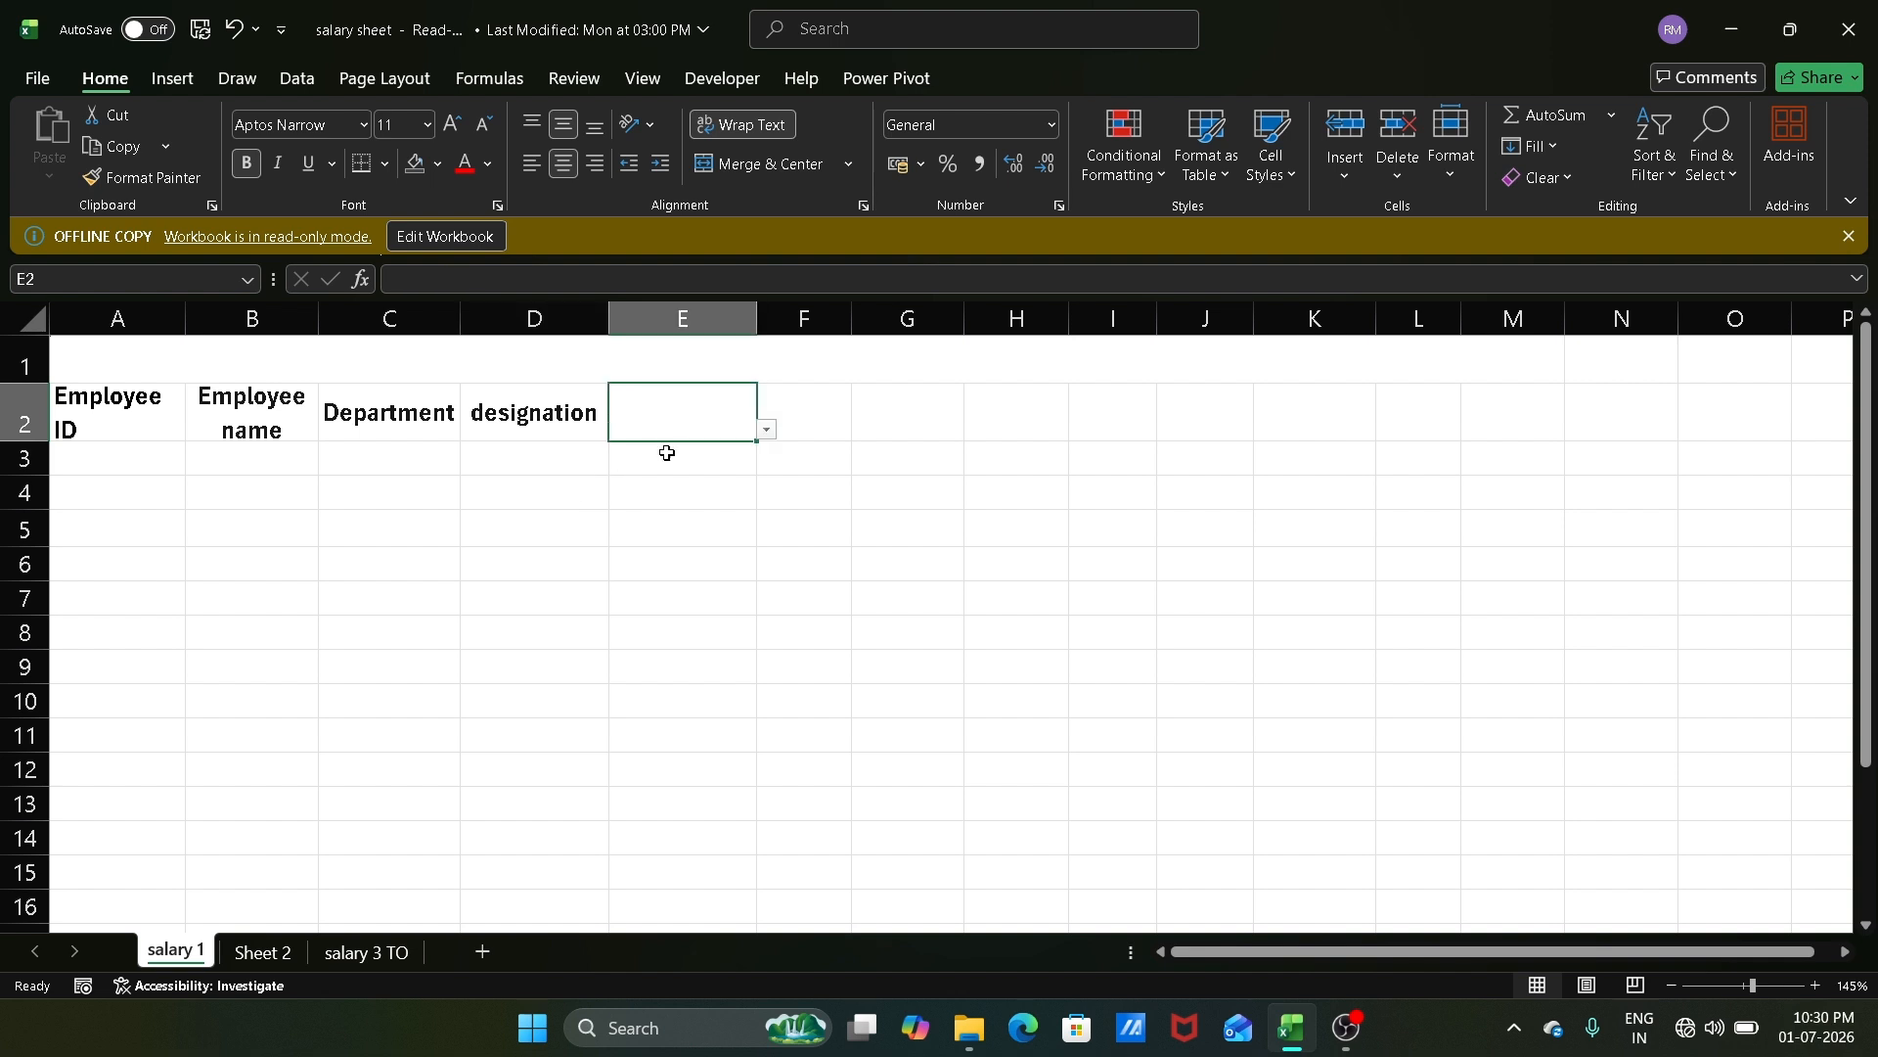
{"action": "left_click", "coordinate": [766, 431]}
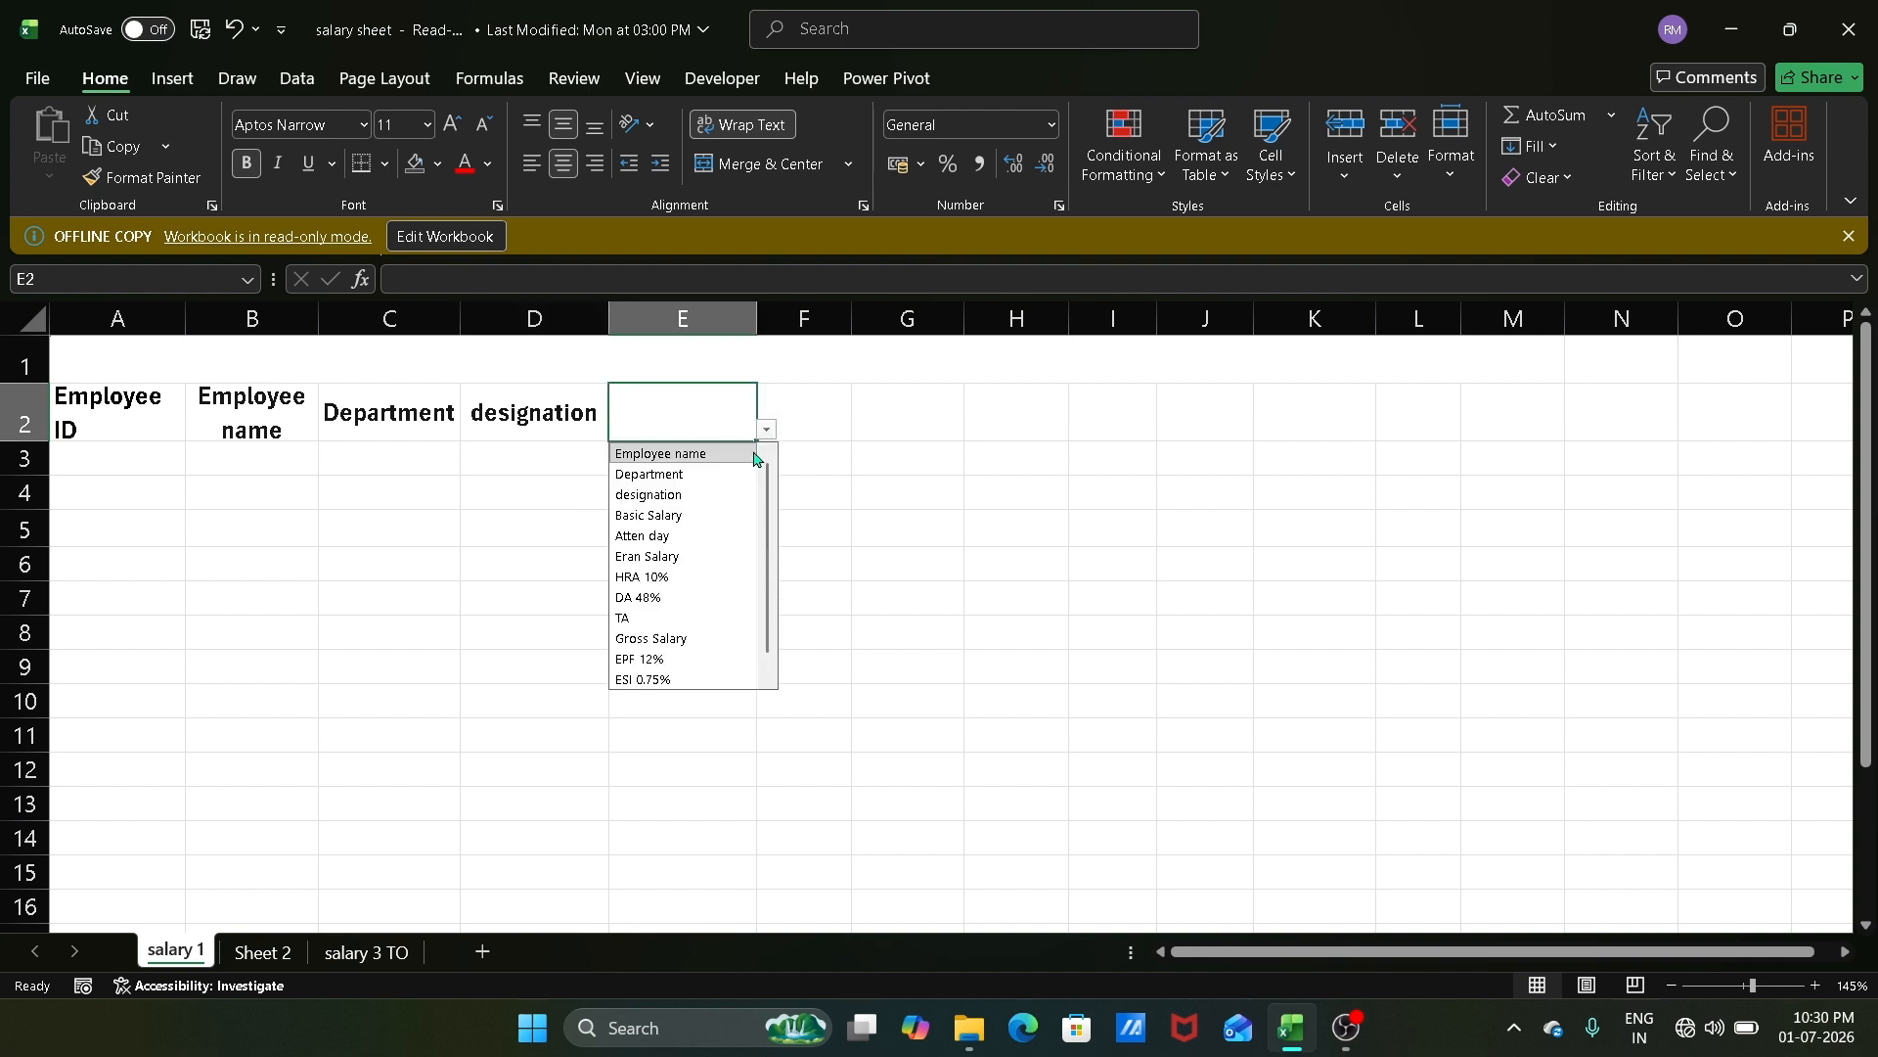
{"action": "left_click", "coordinate": [659, 516]}
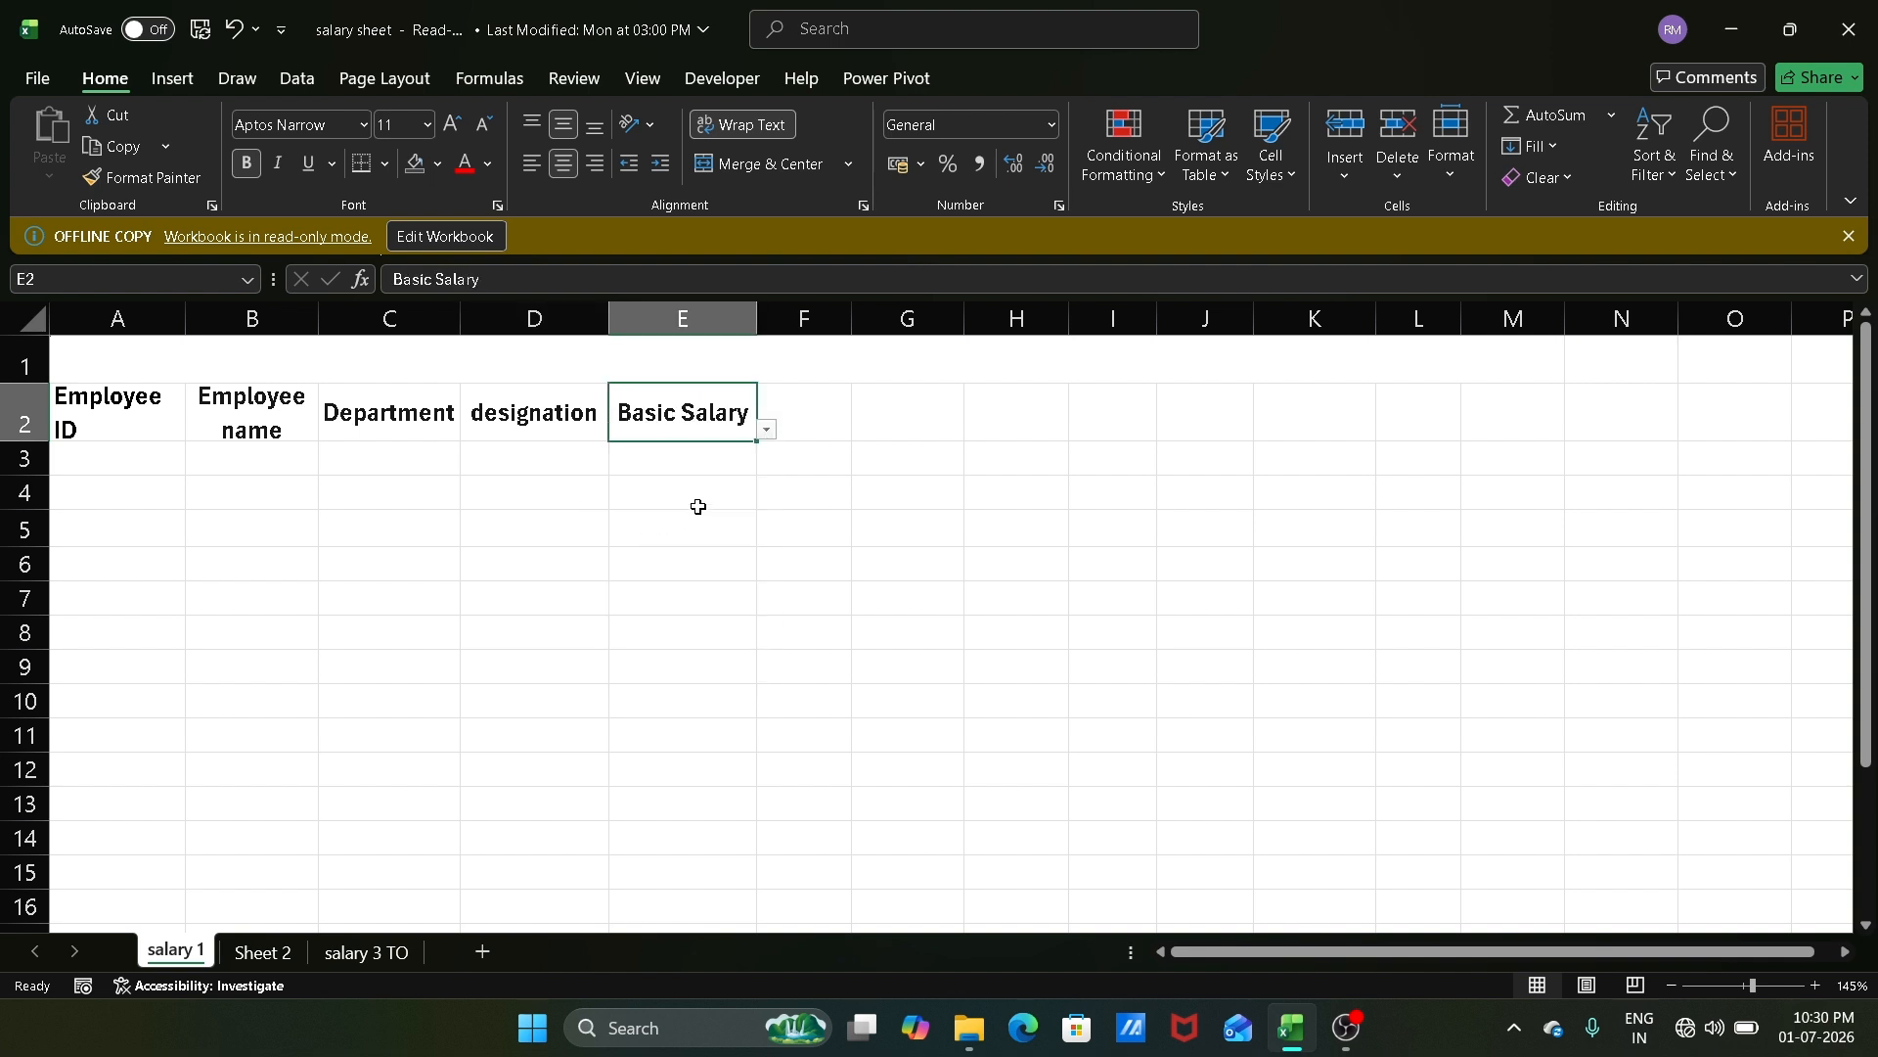
Step: Choose Atten day as the header in F2 and Eran Salary in G2
{"action": "left_click", "coordinate": [805, 423]}
{"action": "left_click", "coordinate": [862, 430]}
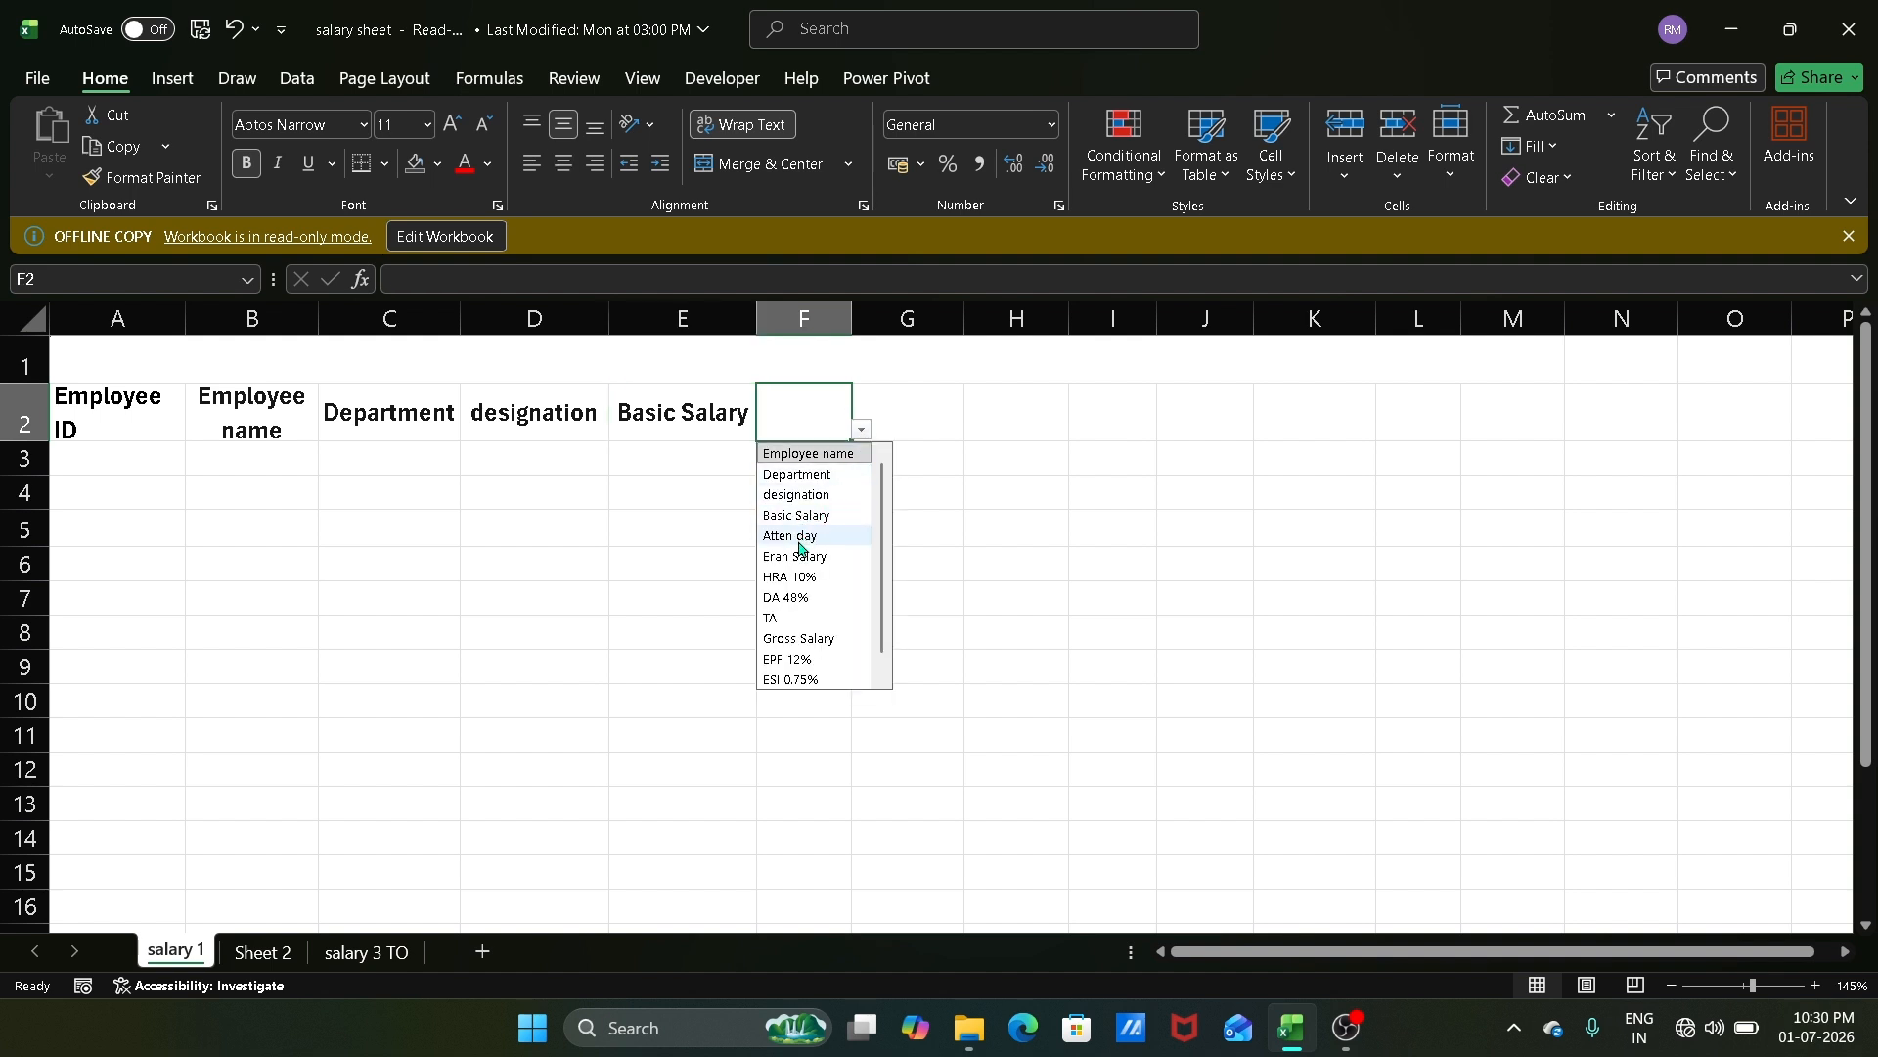
{"action": "left_click", "coordinate": [798, 537]}
{"action": "left_click", "coordinate": [902, 420]}
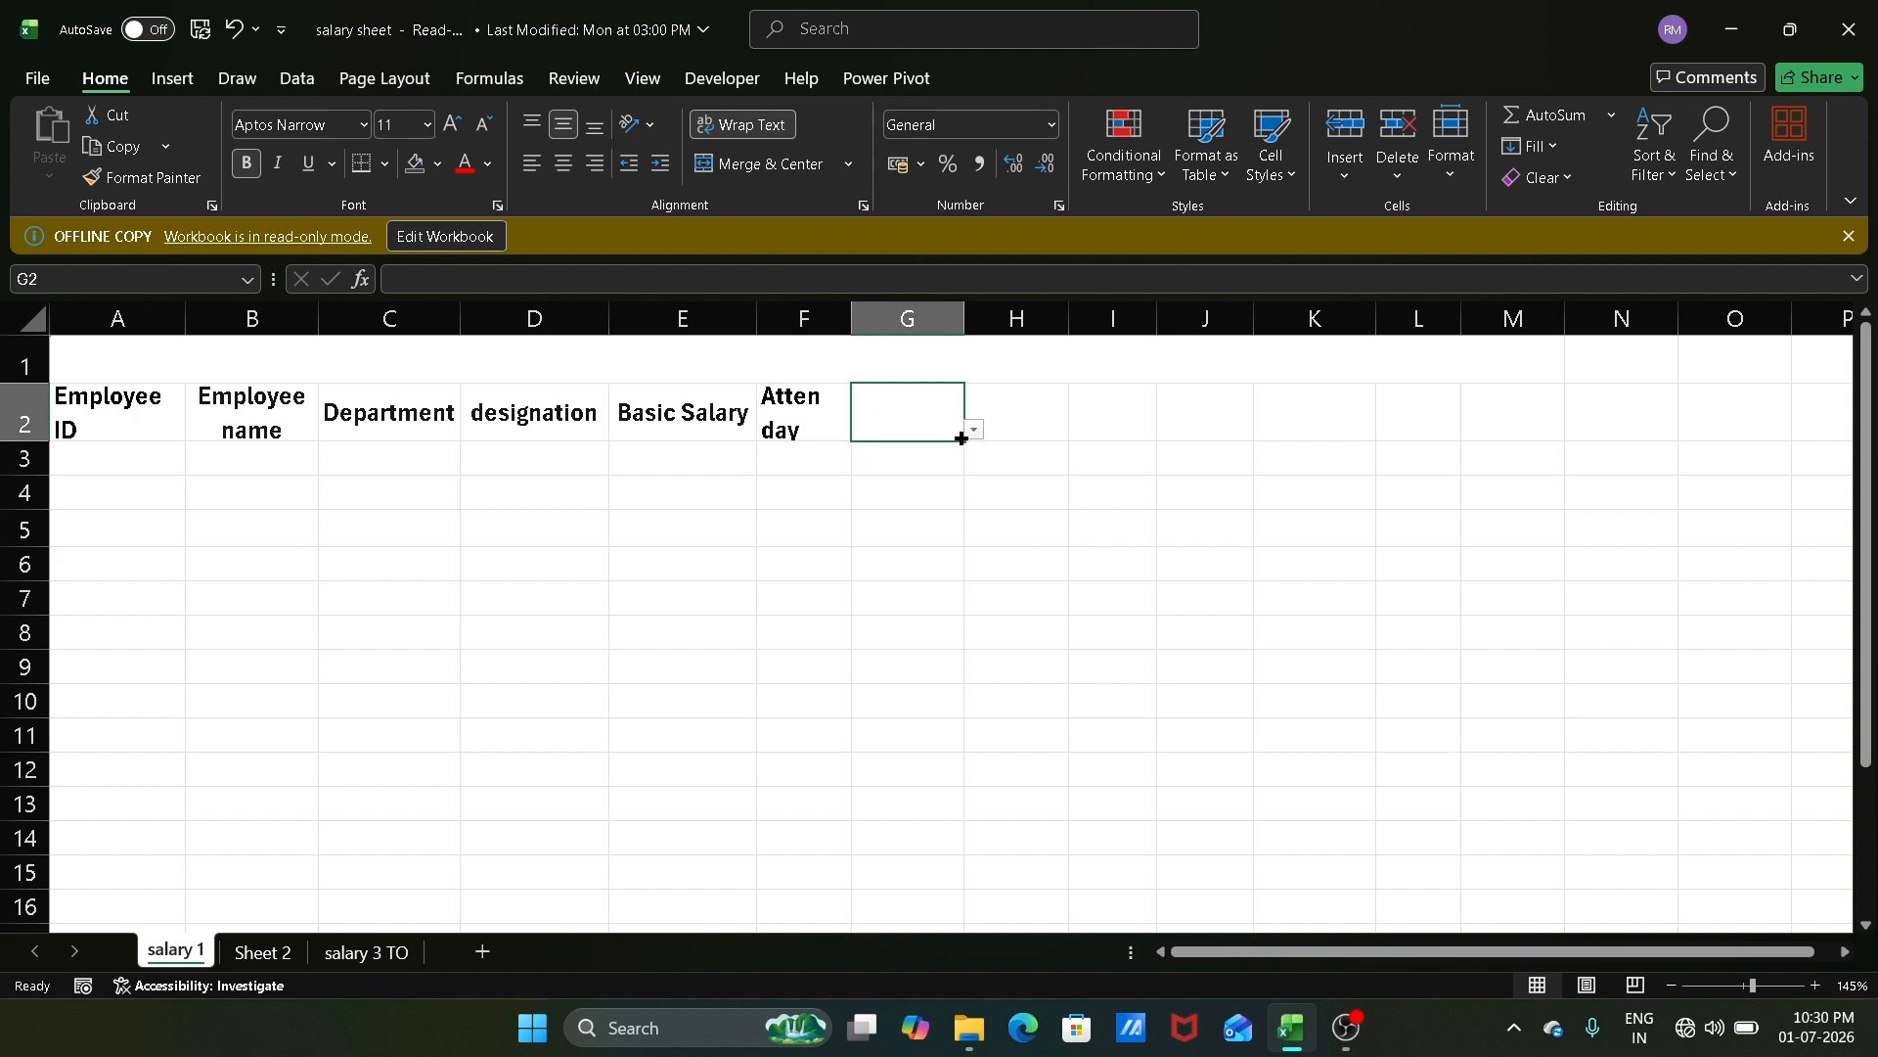
{"action": "left_click", "coordinate": [974, 429]}
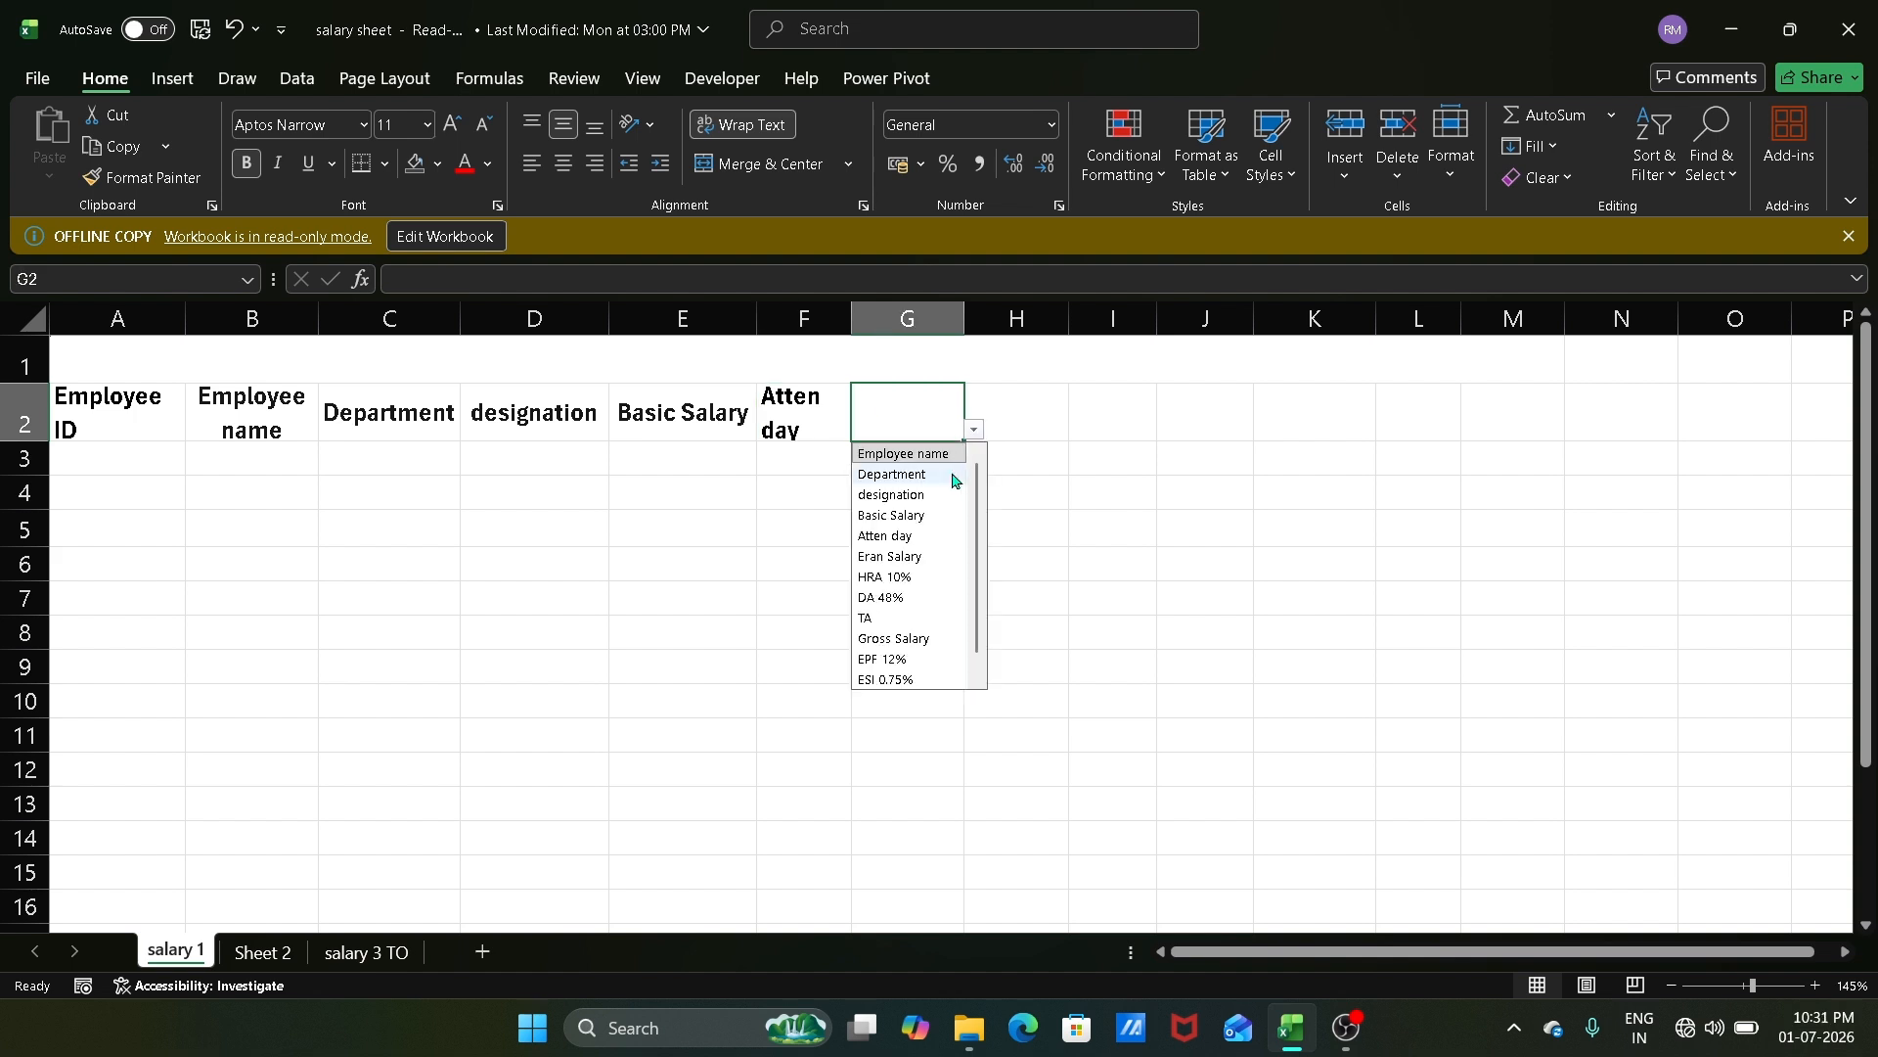
{"action": "left_click", "coordinate": [898, 558]}
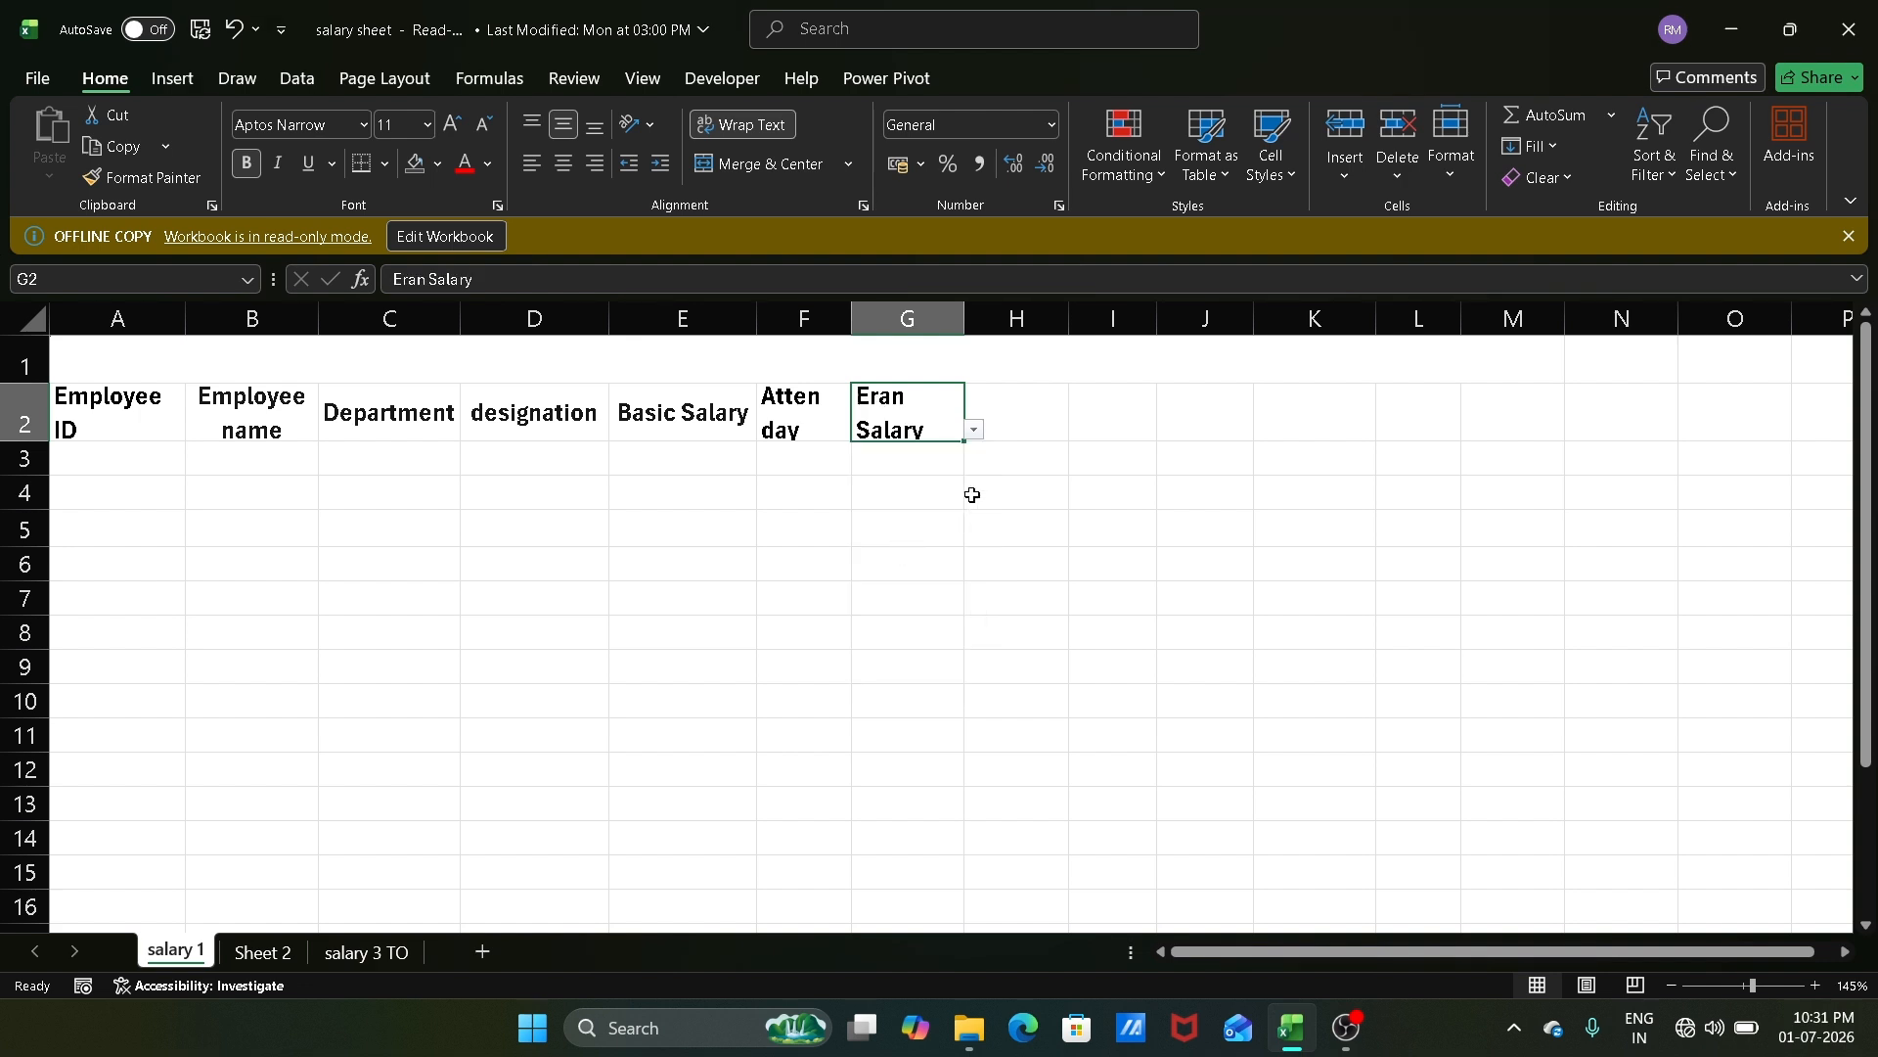
Step: Choose HRA 10% as the header in H2 and DA 48% in I2
{"action": "left_click", "coordinate": [995, 418]}
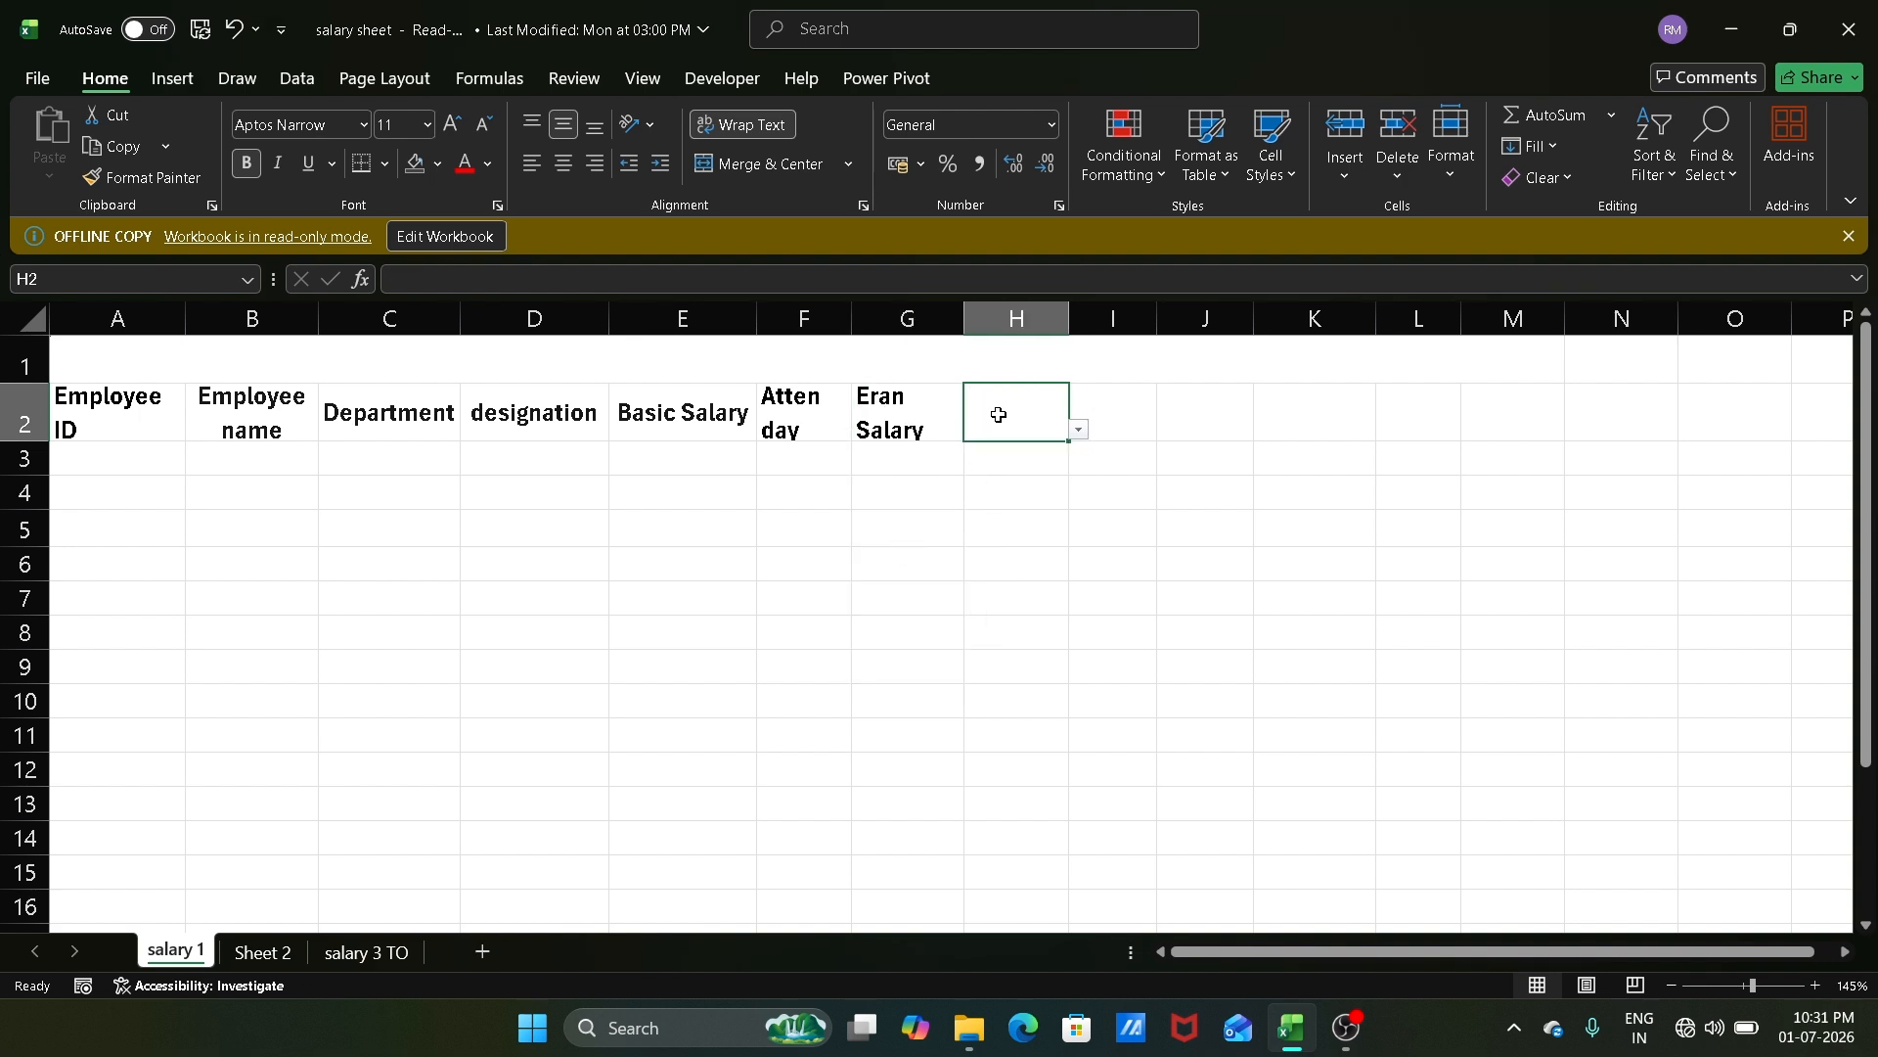
{"action": "left_click", "coordinate": [1079, 429]}
{"action": "left_click", "coordinate": [1005, 579]}
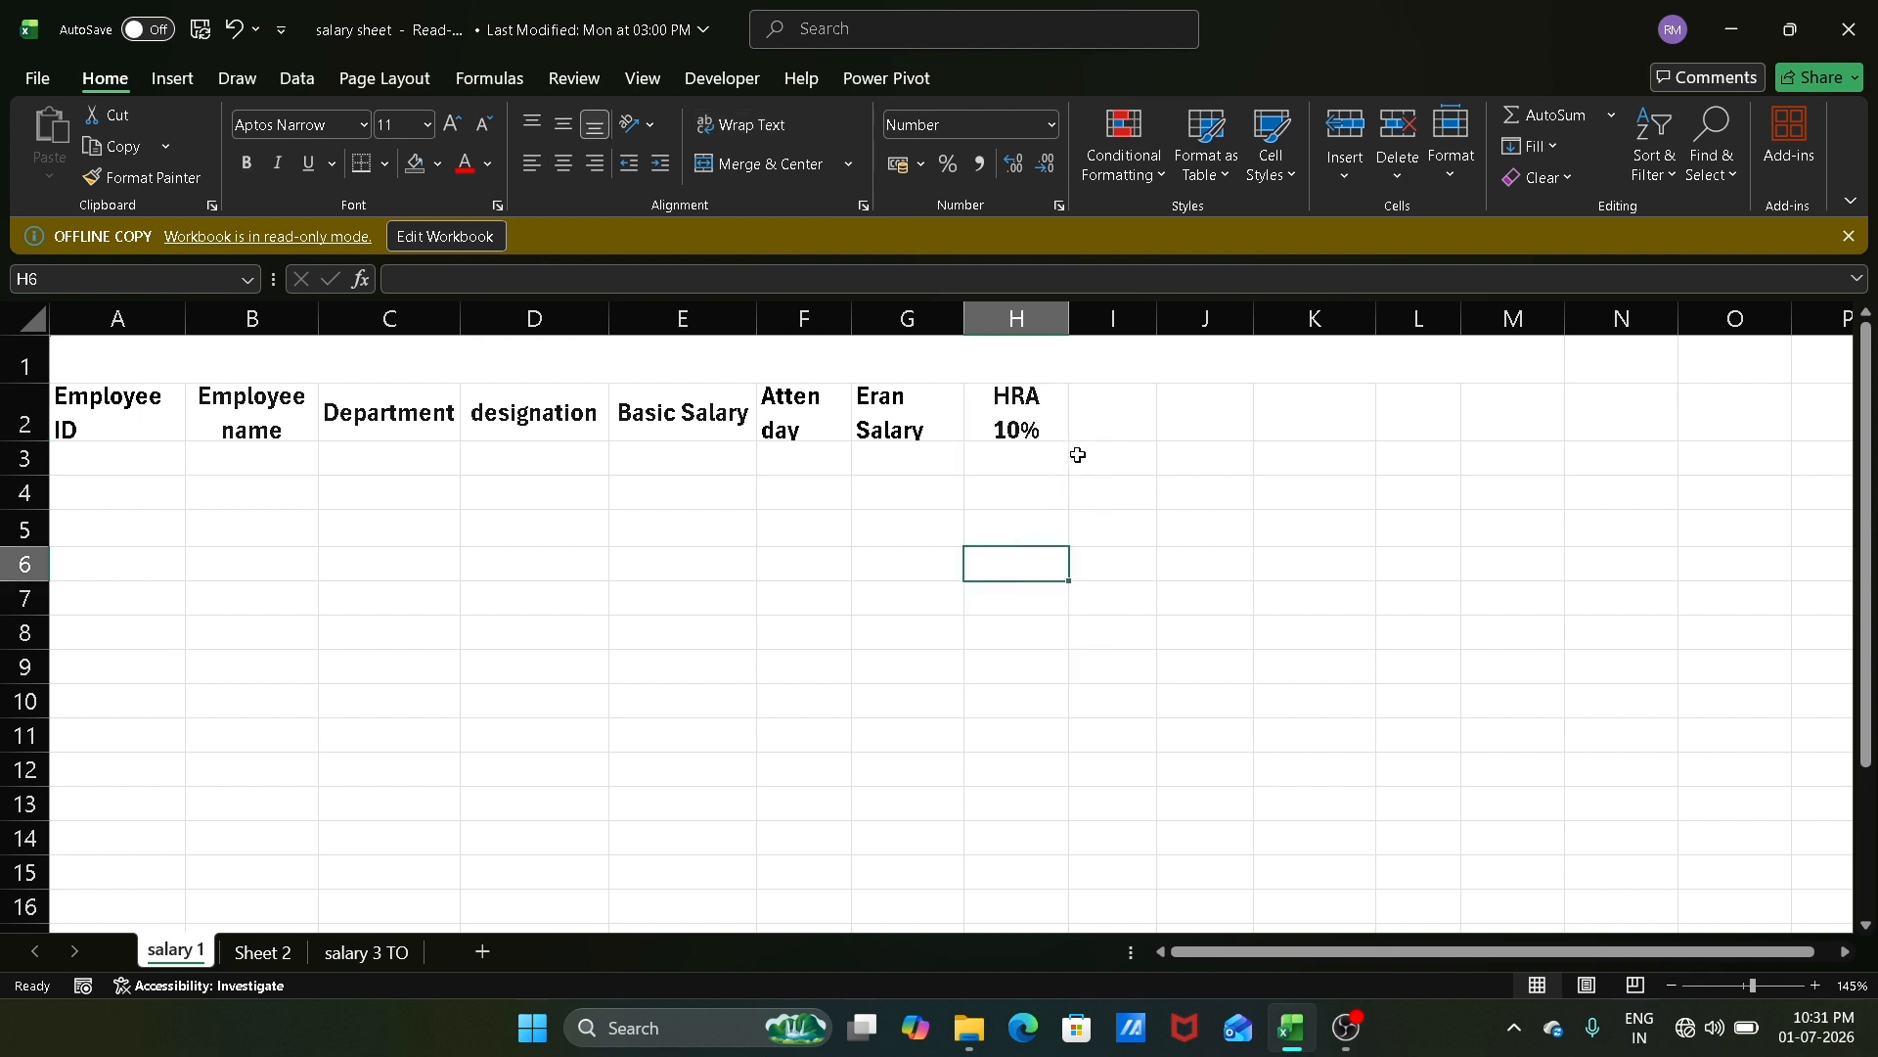
{"action": "left_click", "coordinate": [1088, 416]}
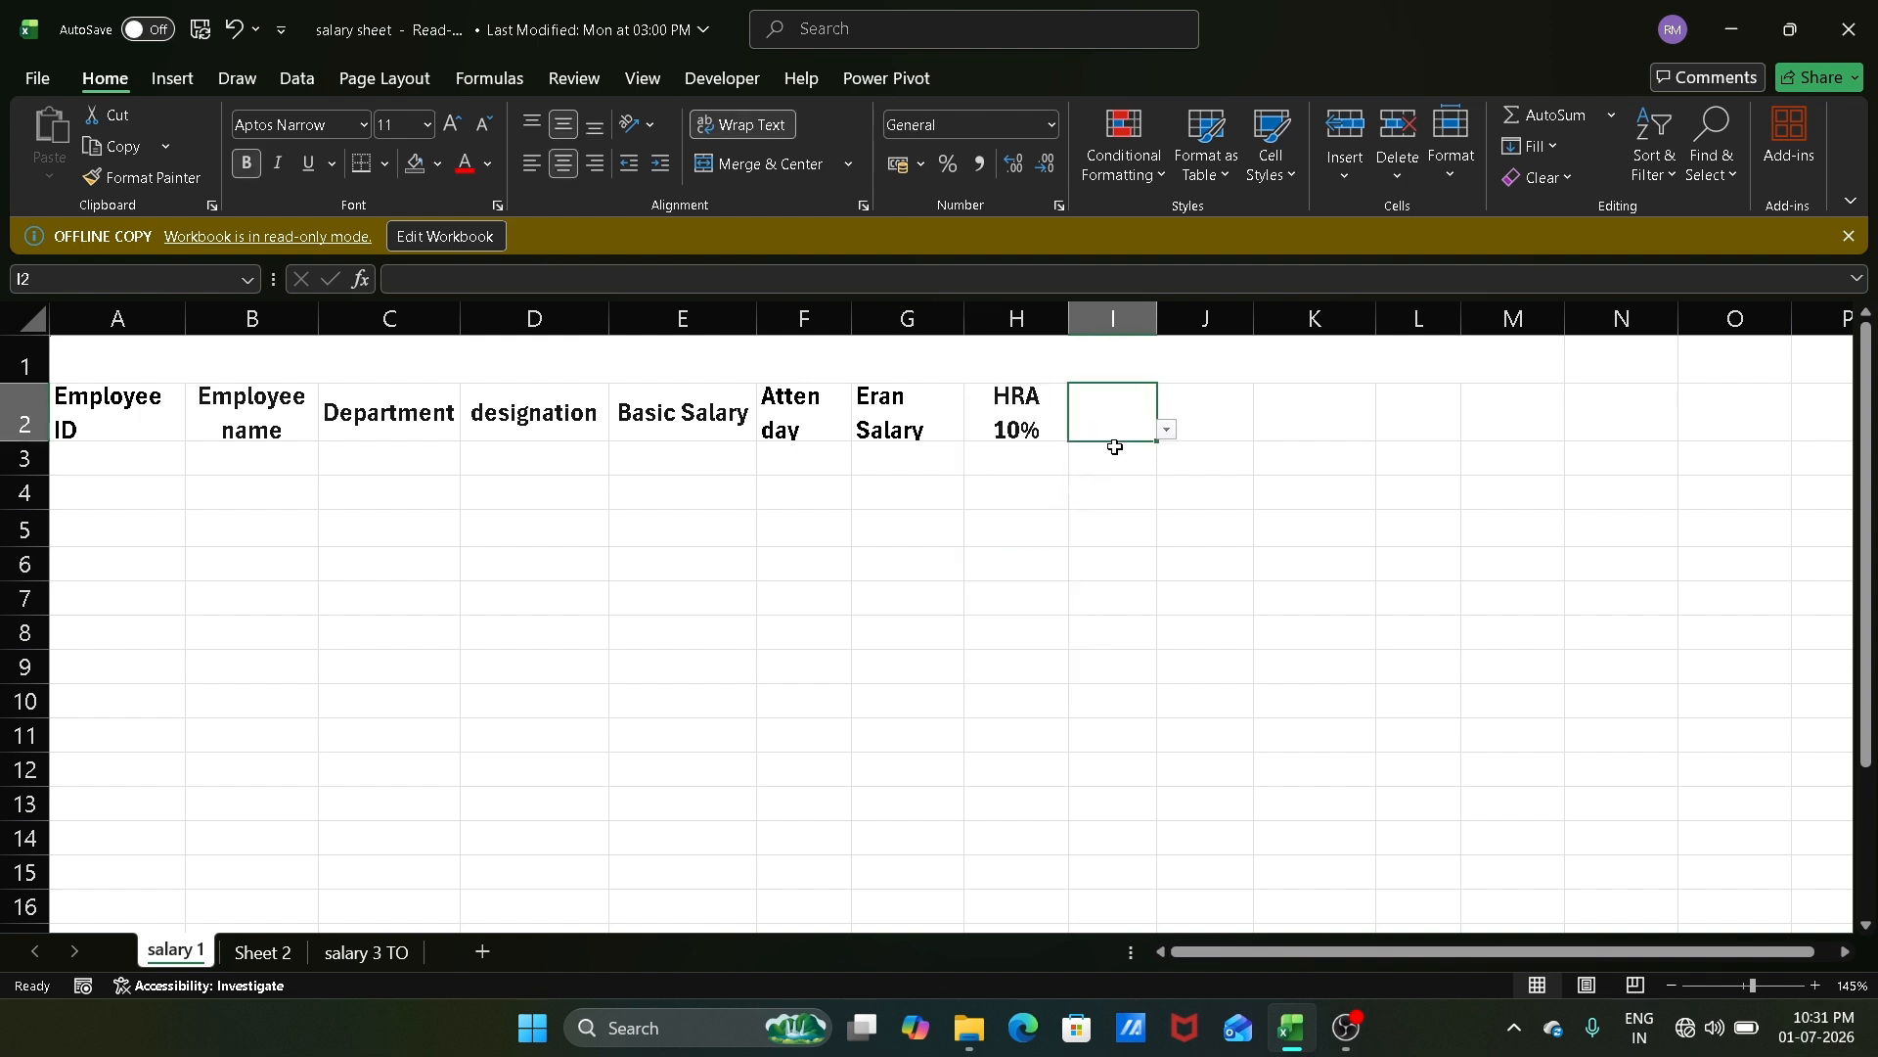
{"action": "left_click", "coordinate": [1167, 430]}
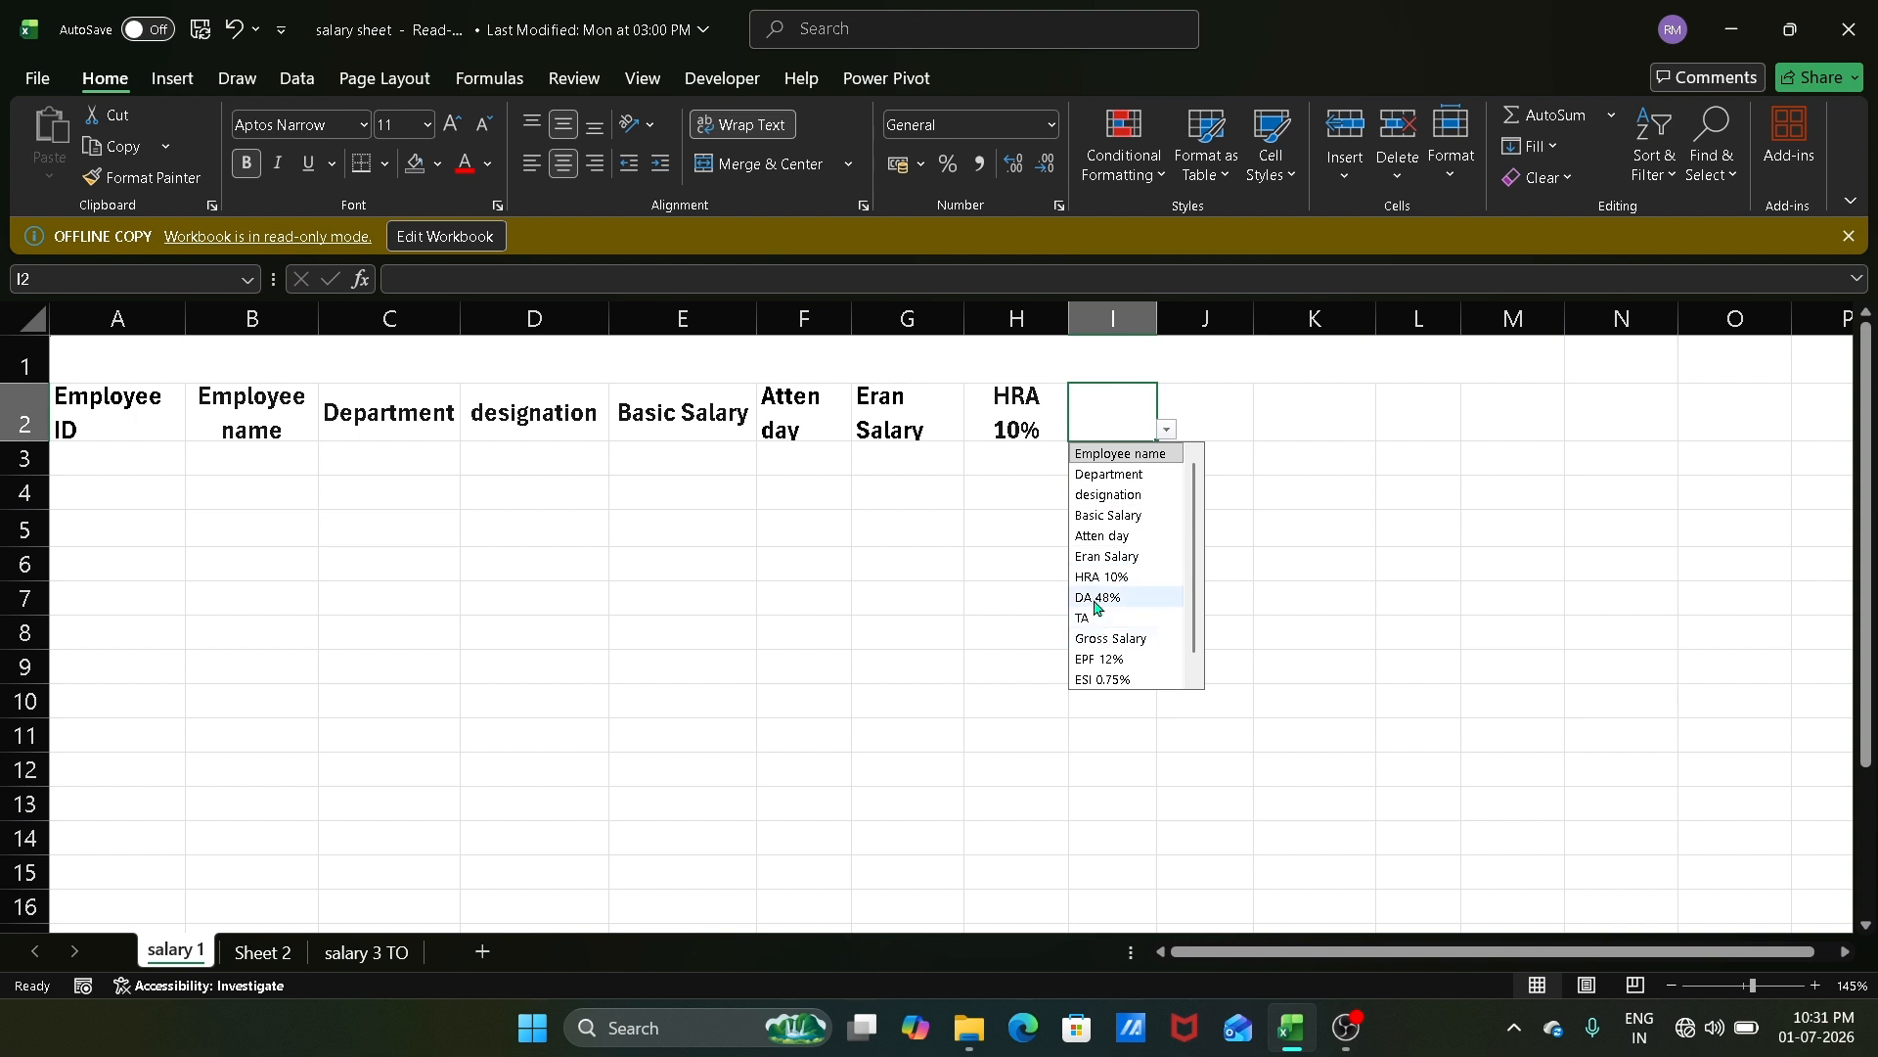
{"action": "left_click", "coordinate": [1097, 597]}
Step: Choose TA as the header in J2 and Gross Salary in K2
{"action": "left_click", "coordinate": [1194, 416]}
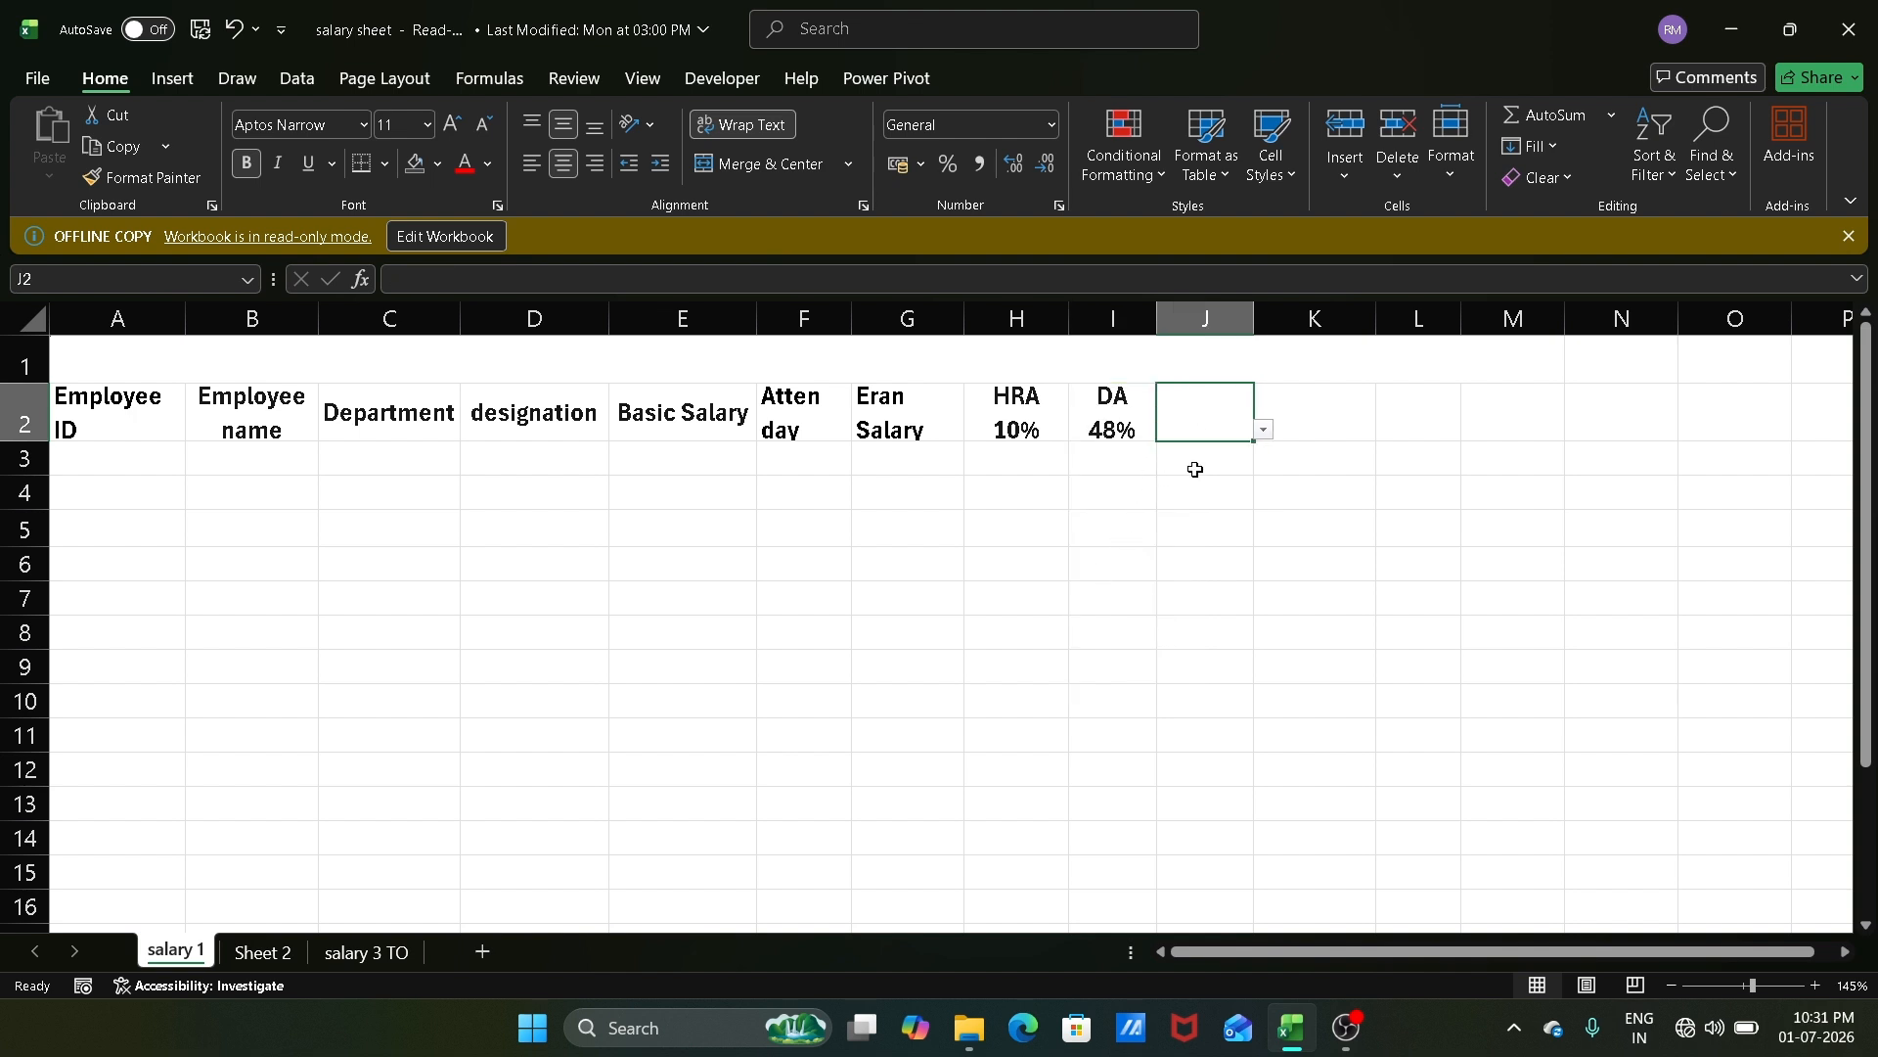
{"action": "left_click", "coordinate": [1264, 430]}
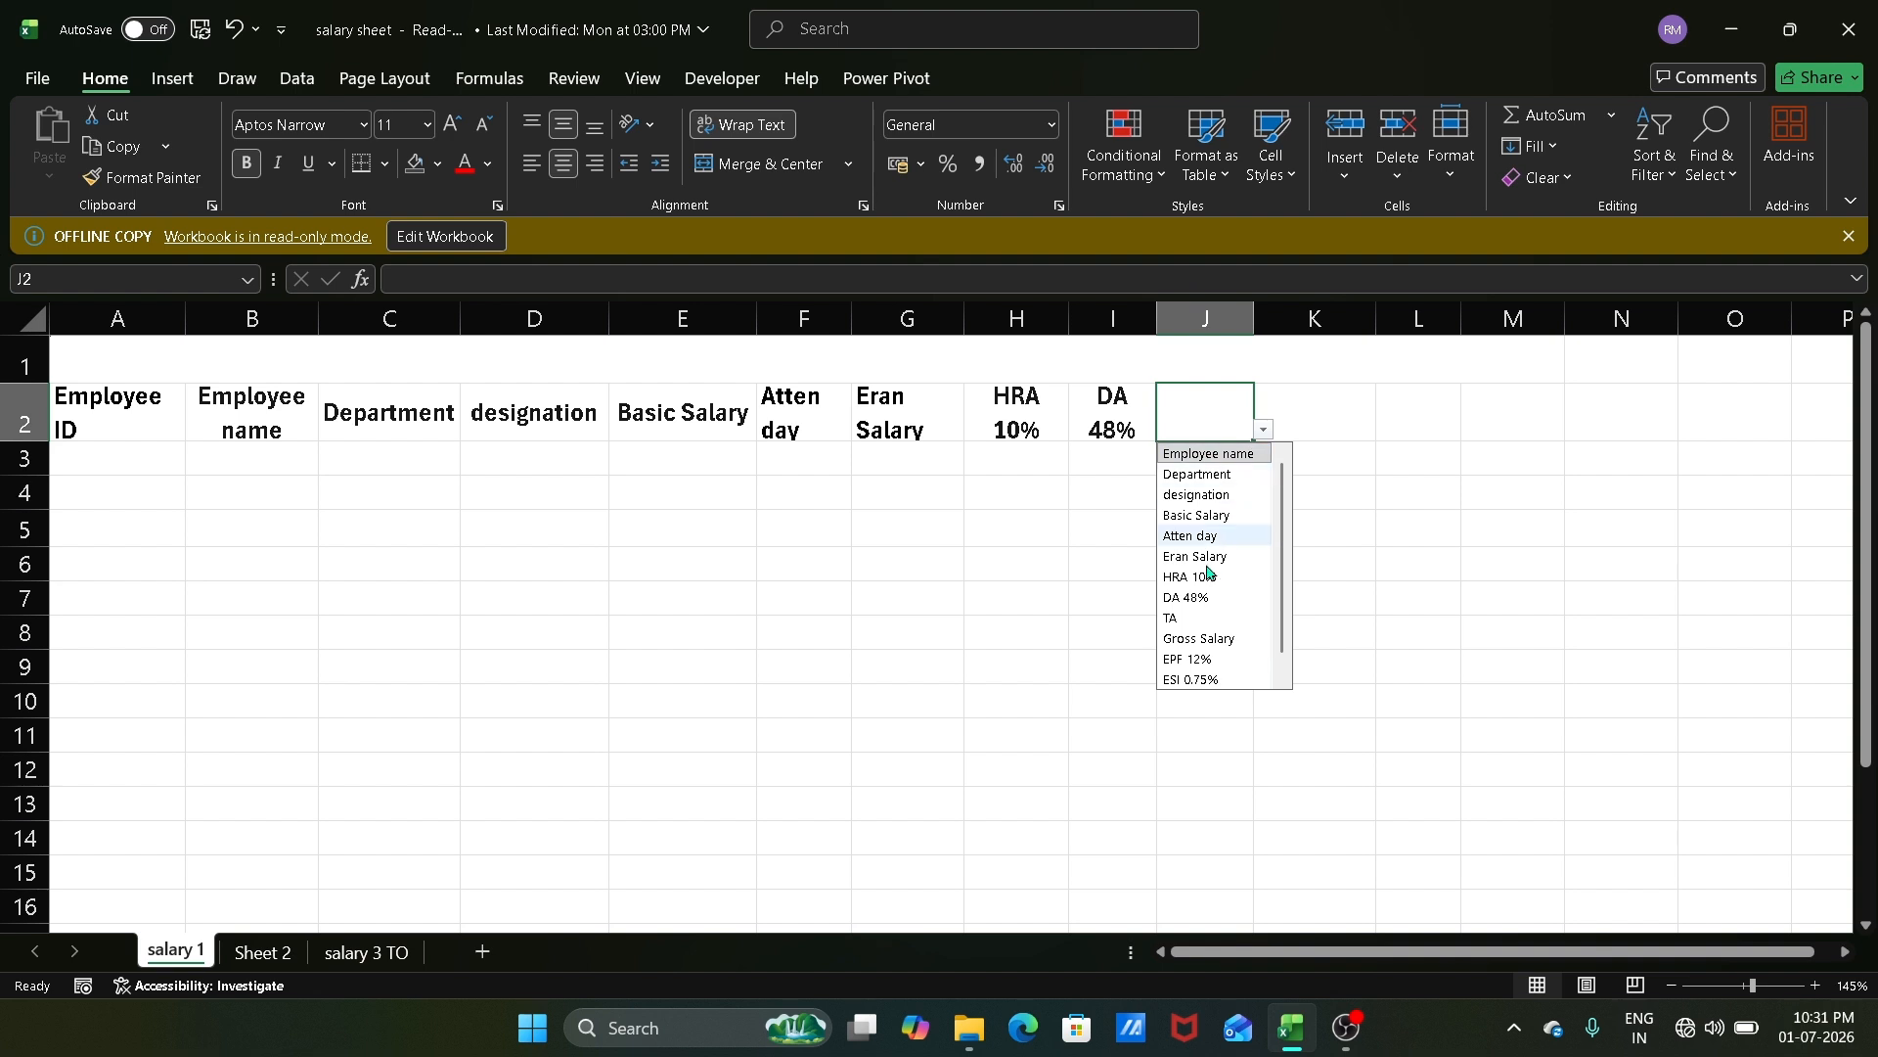
{"action": "left_click", "coordinate": [1187, 618]}
{"action": "left_click", "coordinate": [1301, 426]}
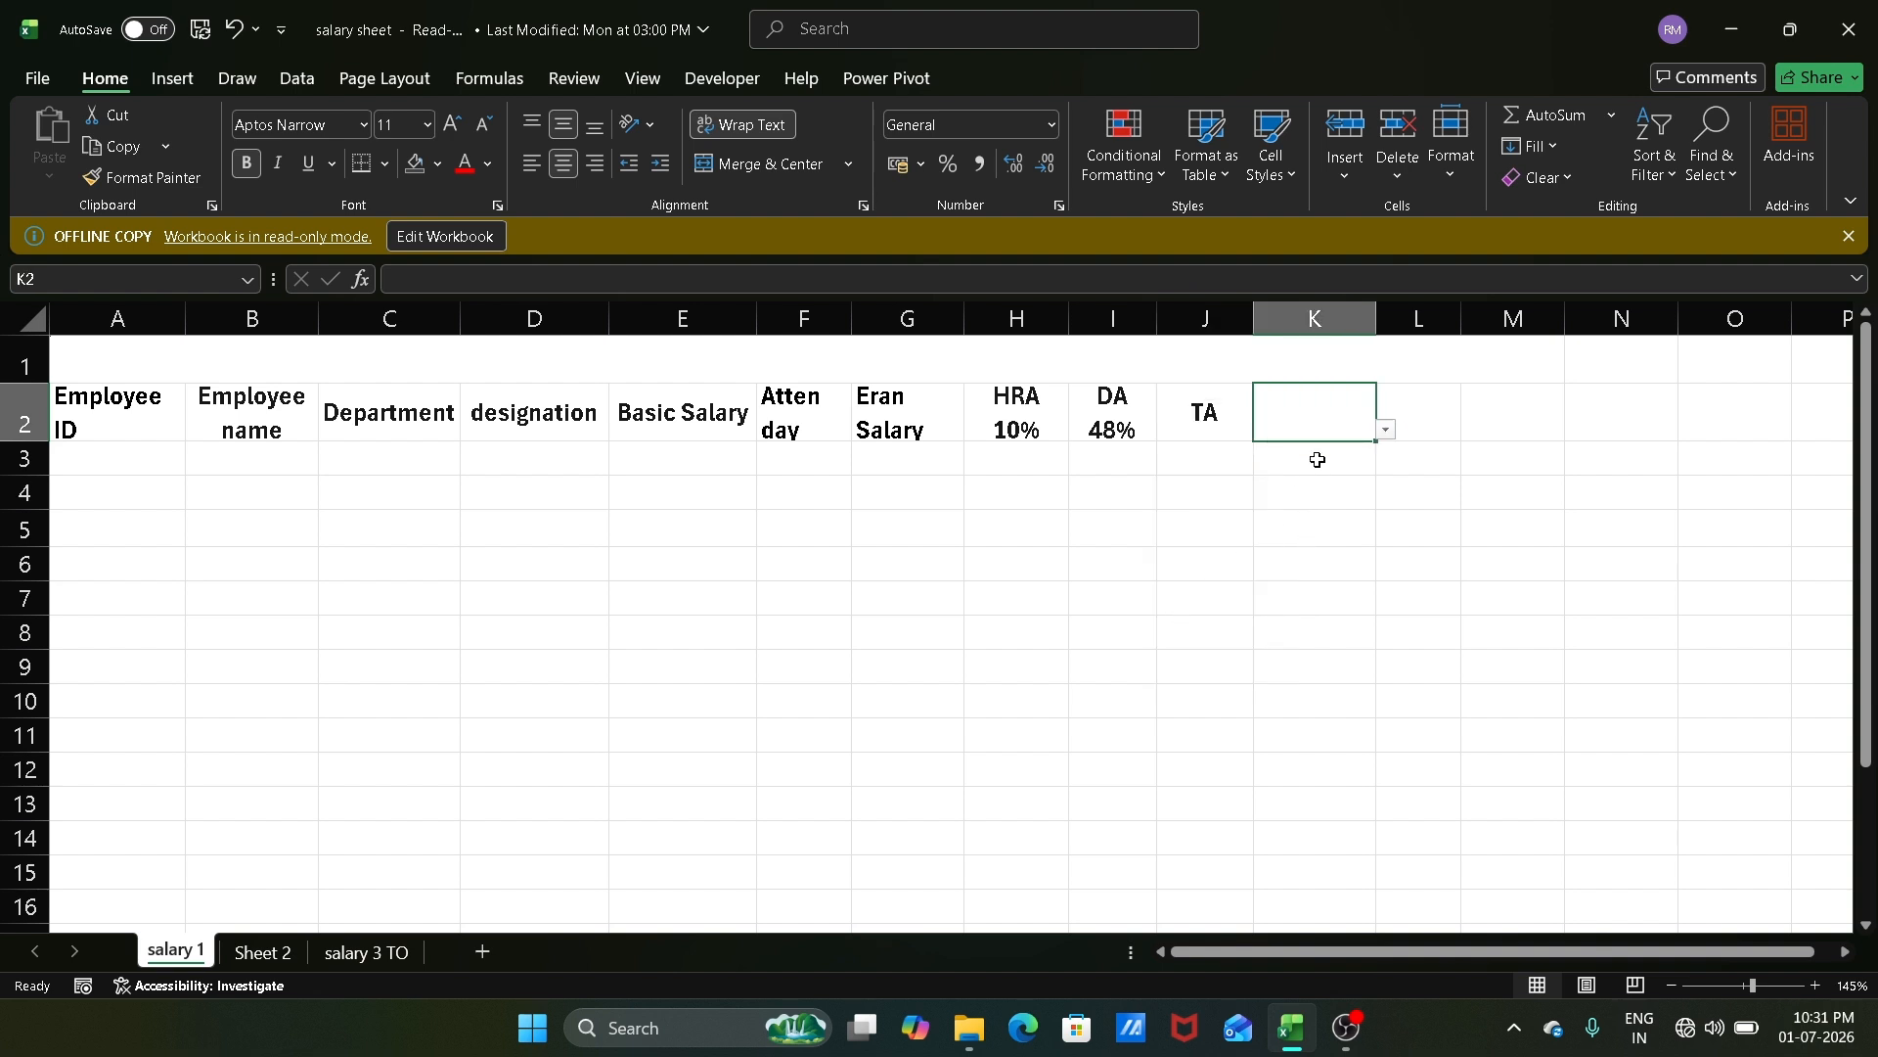
{"action": "left_click", "coordinate": [1385, 430]}
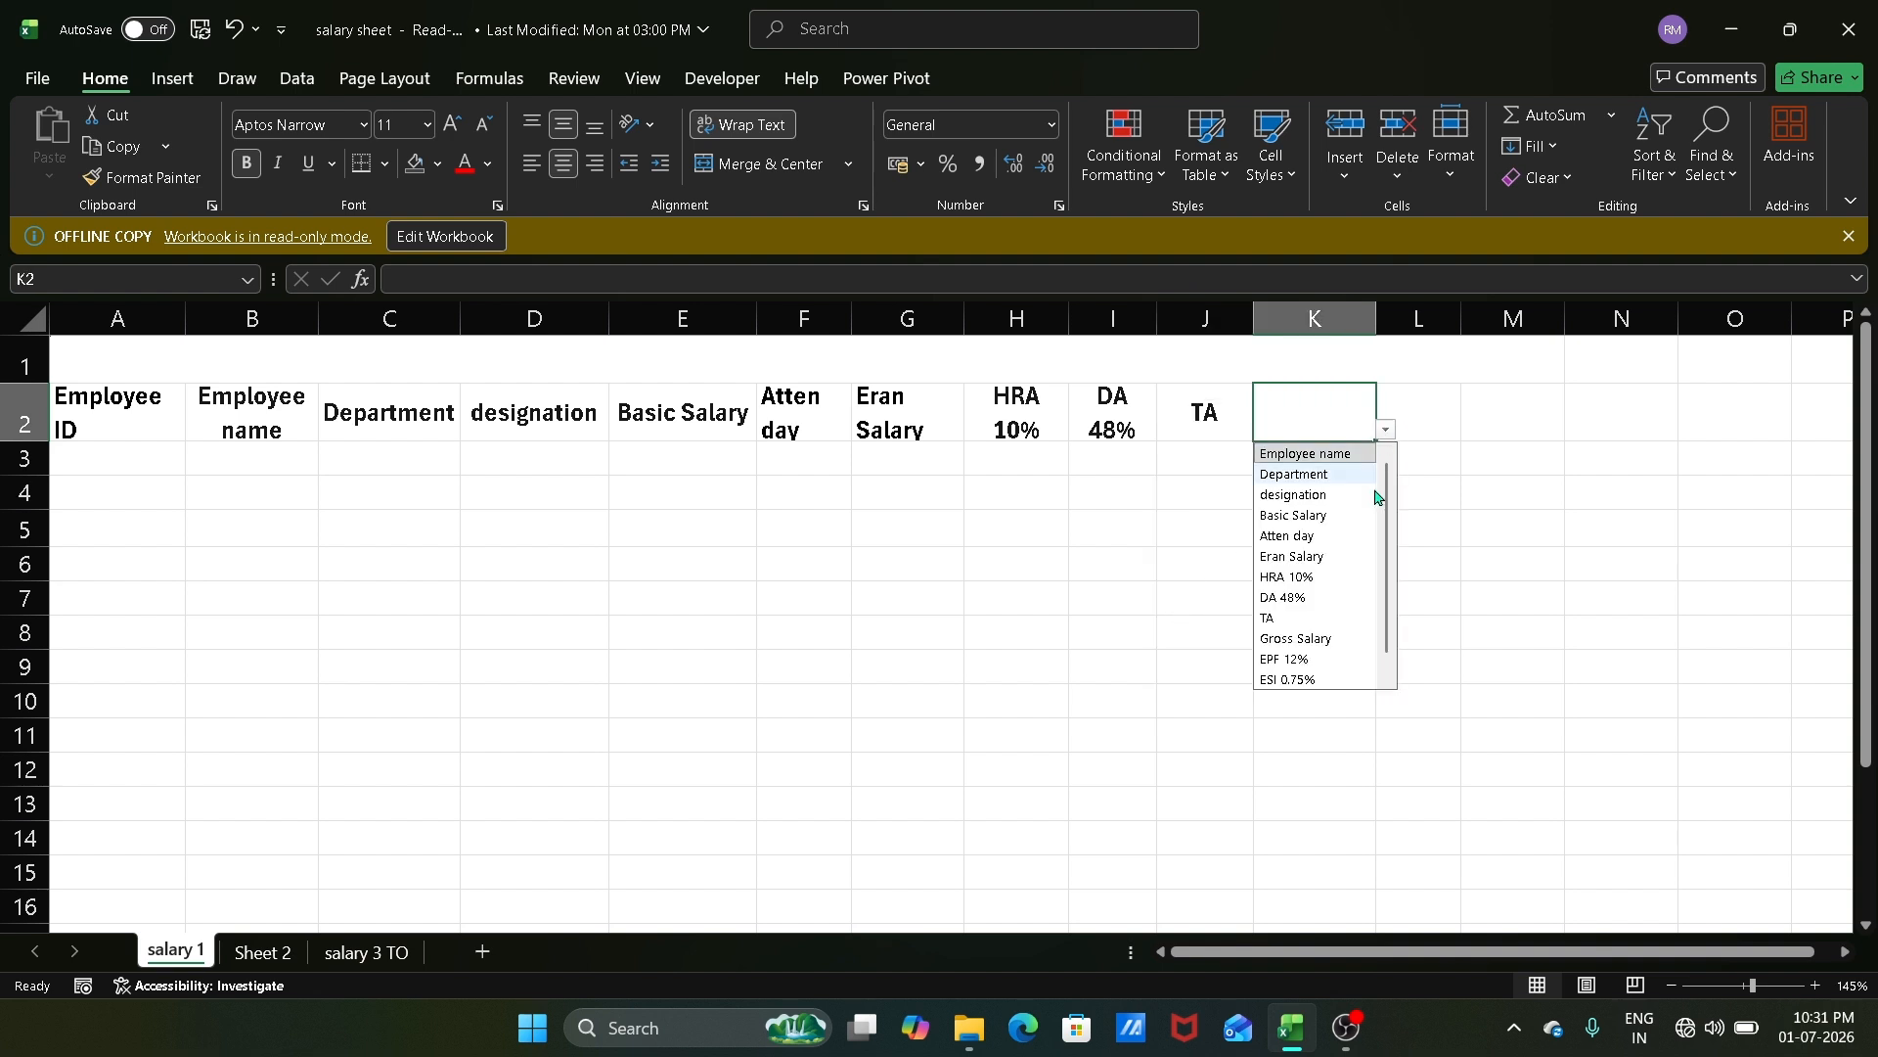
{"action": "left_click", "coordinate": [1301, 639]}
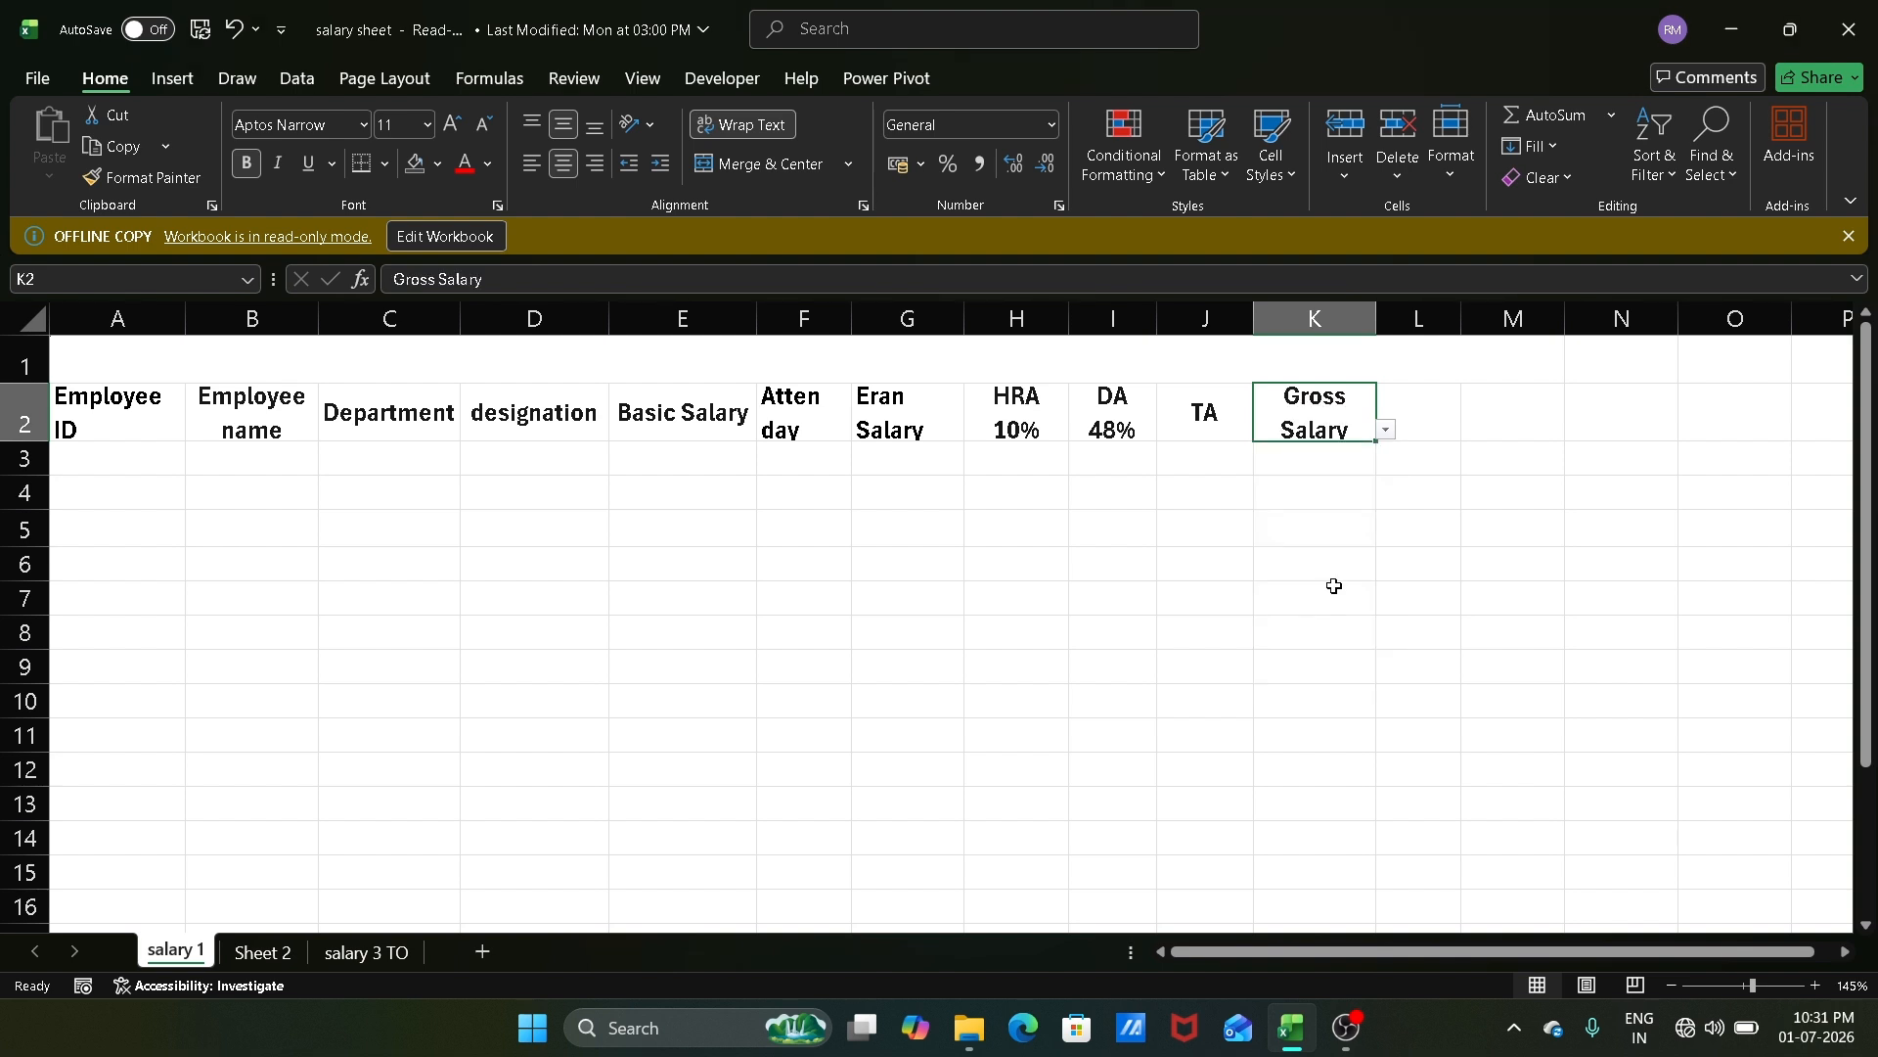
Step: Choose EPF 12% as the header in L2 and ESI 0.75% in M2
{"action": "left_click", "coordinate": [1407, 417]}
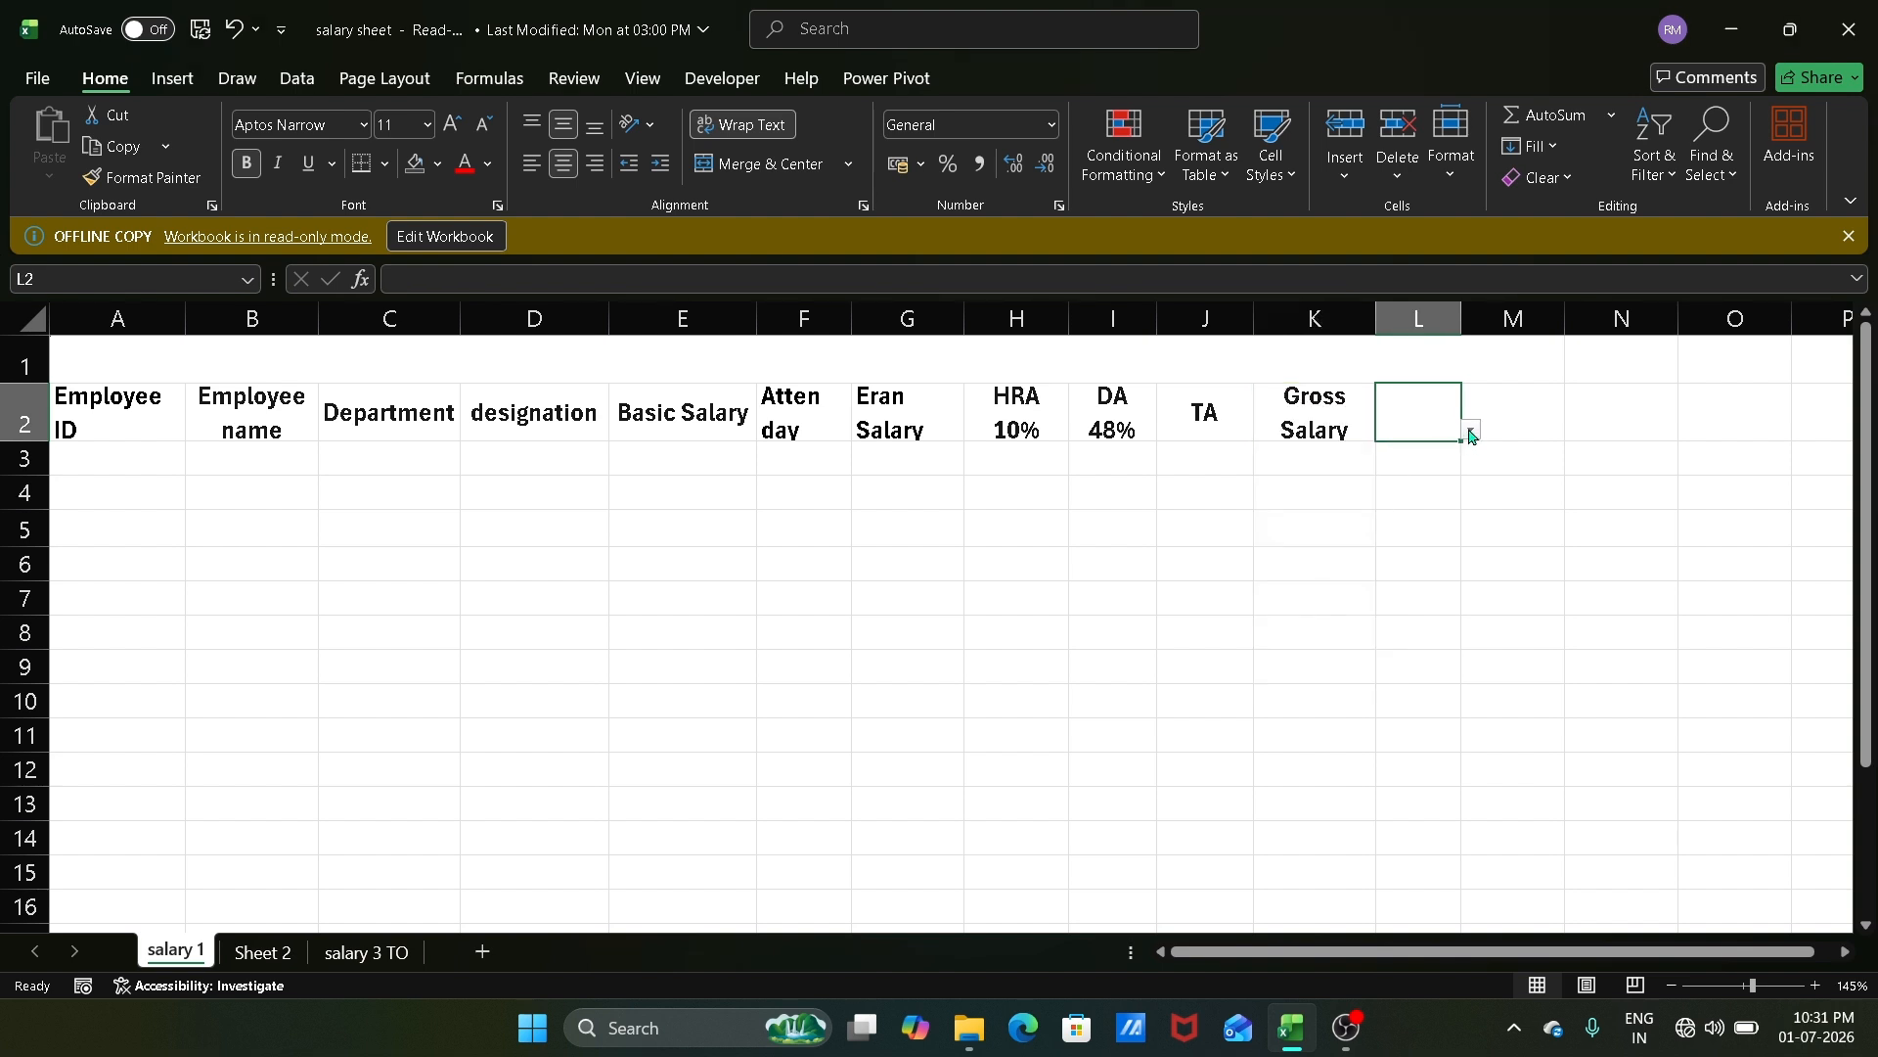
{"action": "left_click", "coordinate": [1471, 429]}
{"action": "left_click", "coordinate": [1394, 662]}
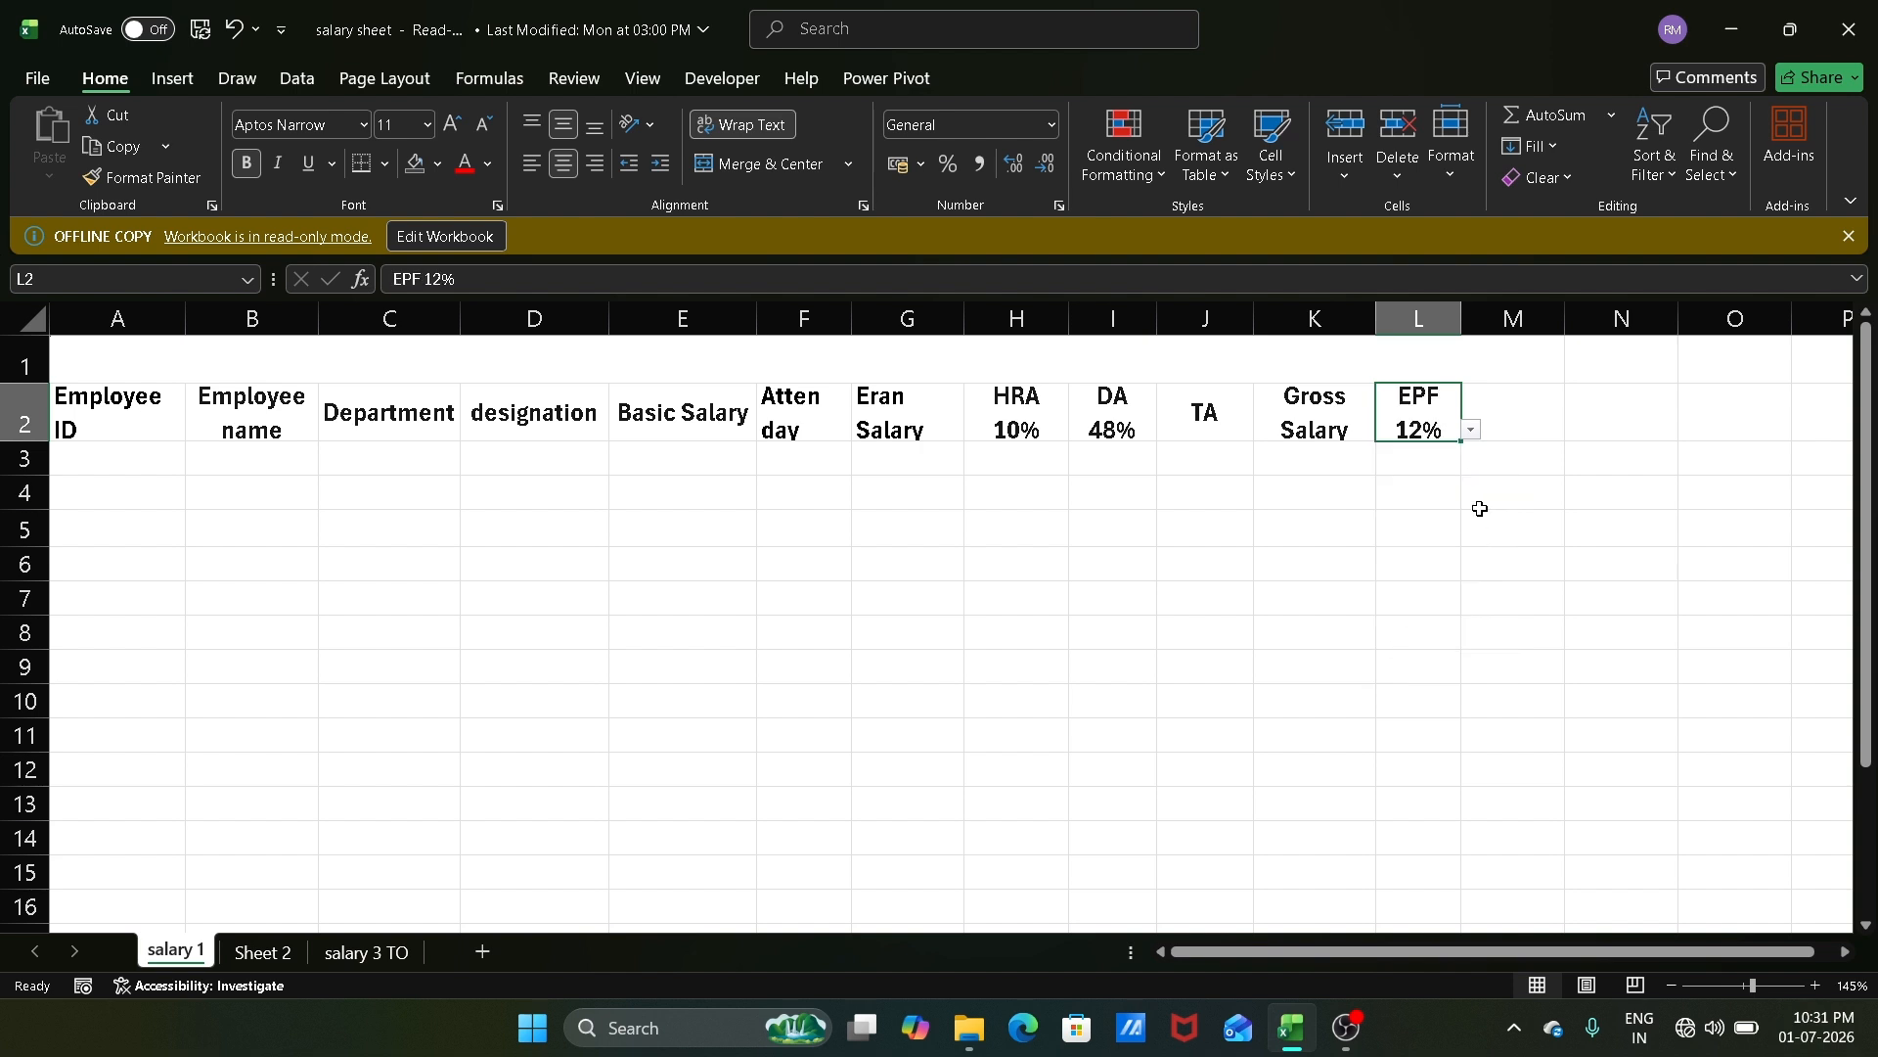
{"action": "left_click", "coordinate": [1497, 423]}
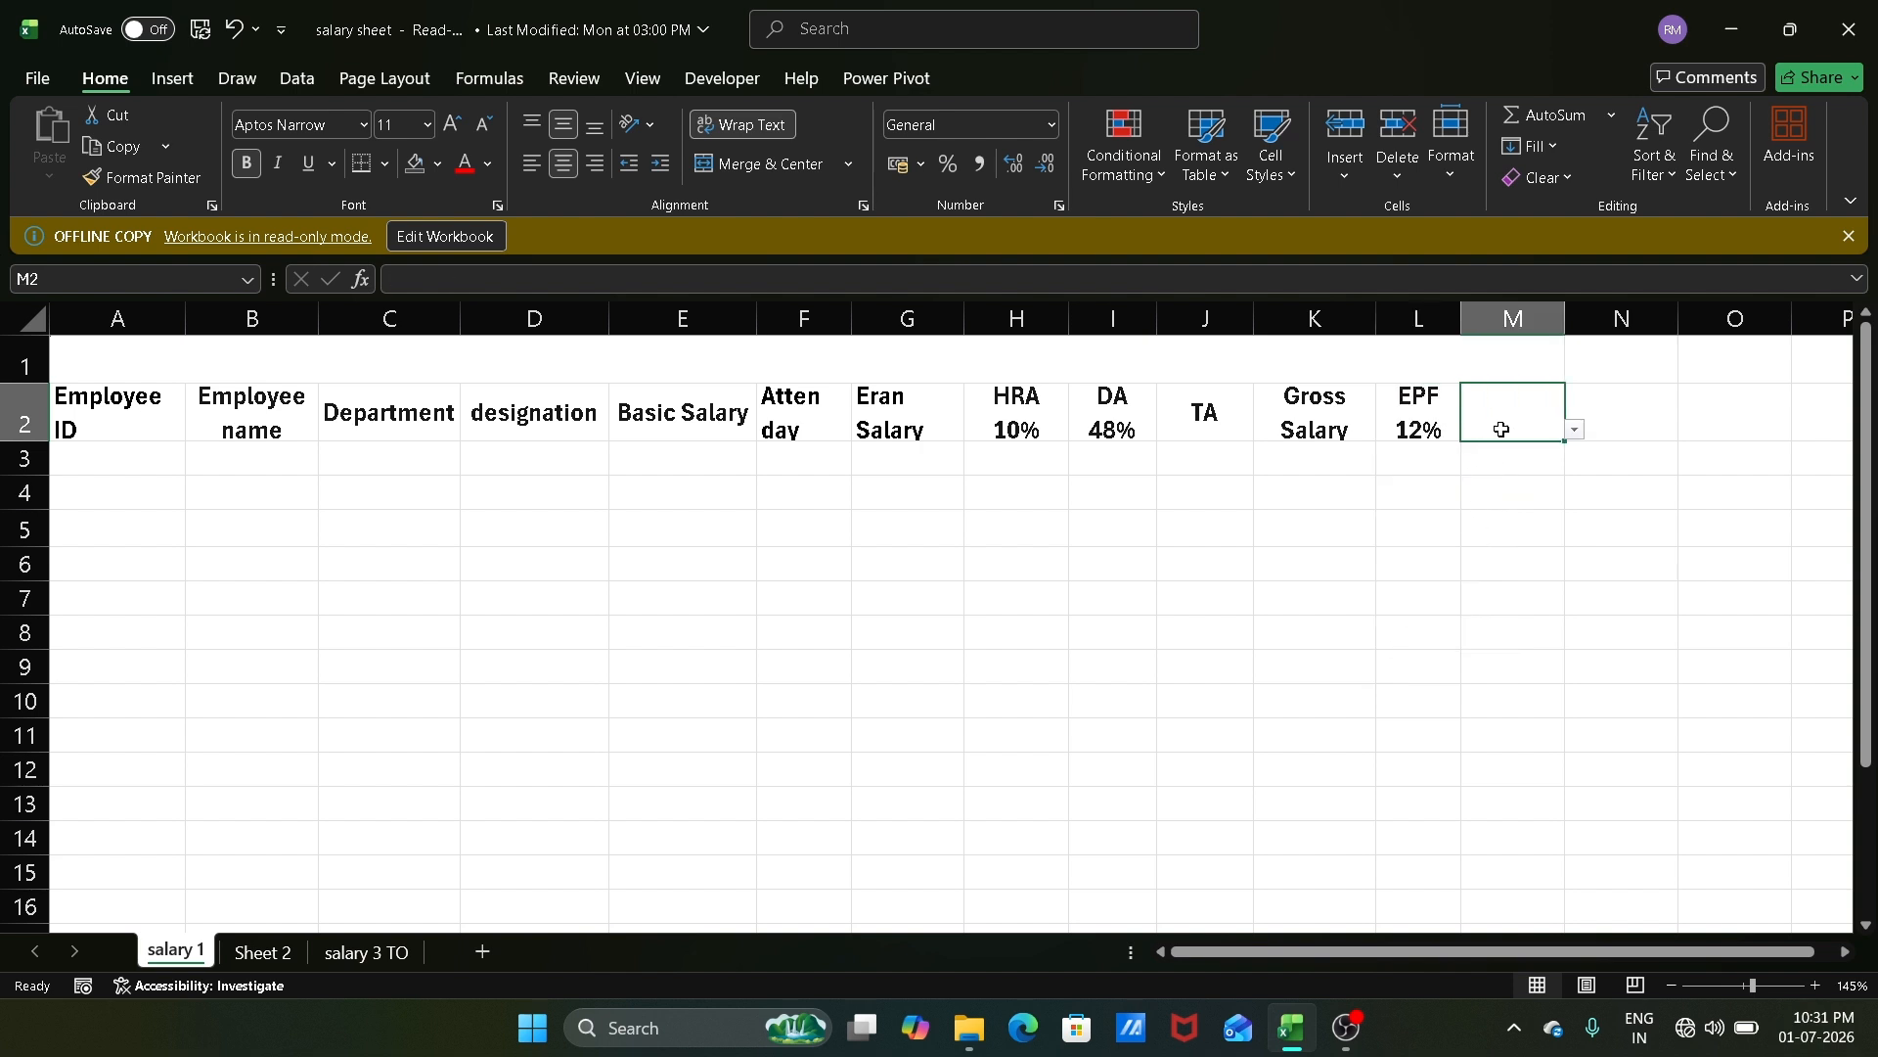
{"action": "left_click", "coordinate": [1574, 429]}
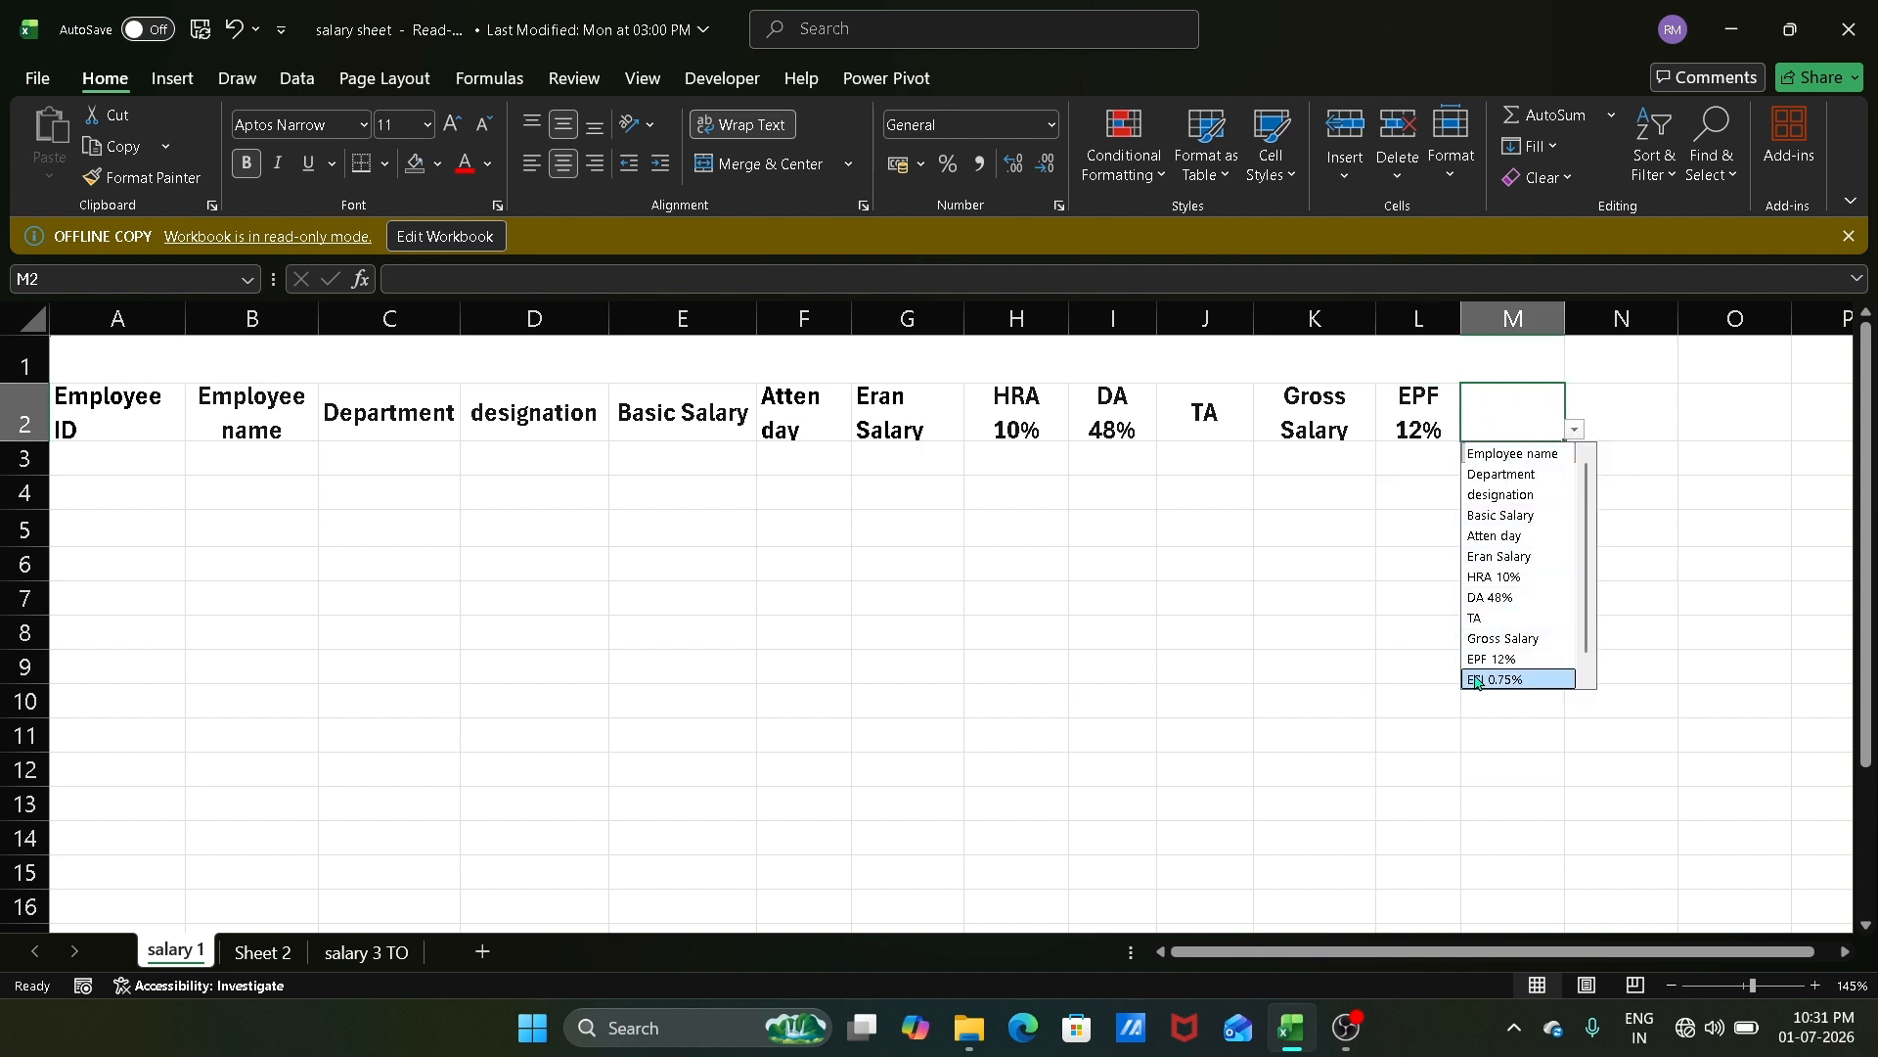
{"action": "left_click", "coordinate": [1495, 679]}
Step: Fill N2 with the Net Salary header, finding it among the cell's list options by entering "net"
{"action": "left_click", "coordinate": [1601, 407]}
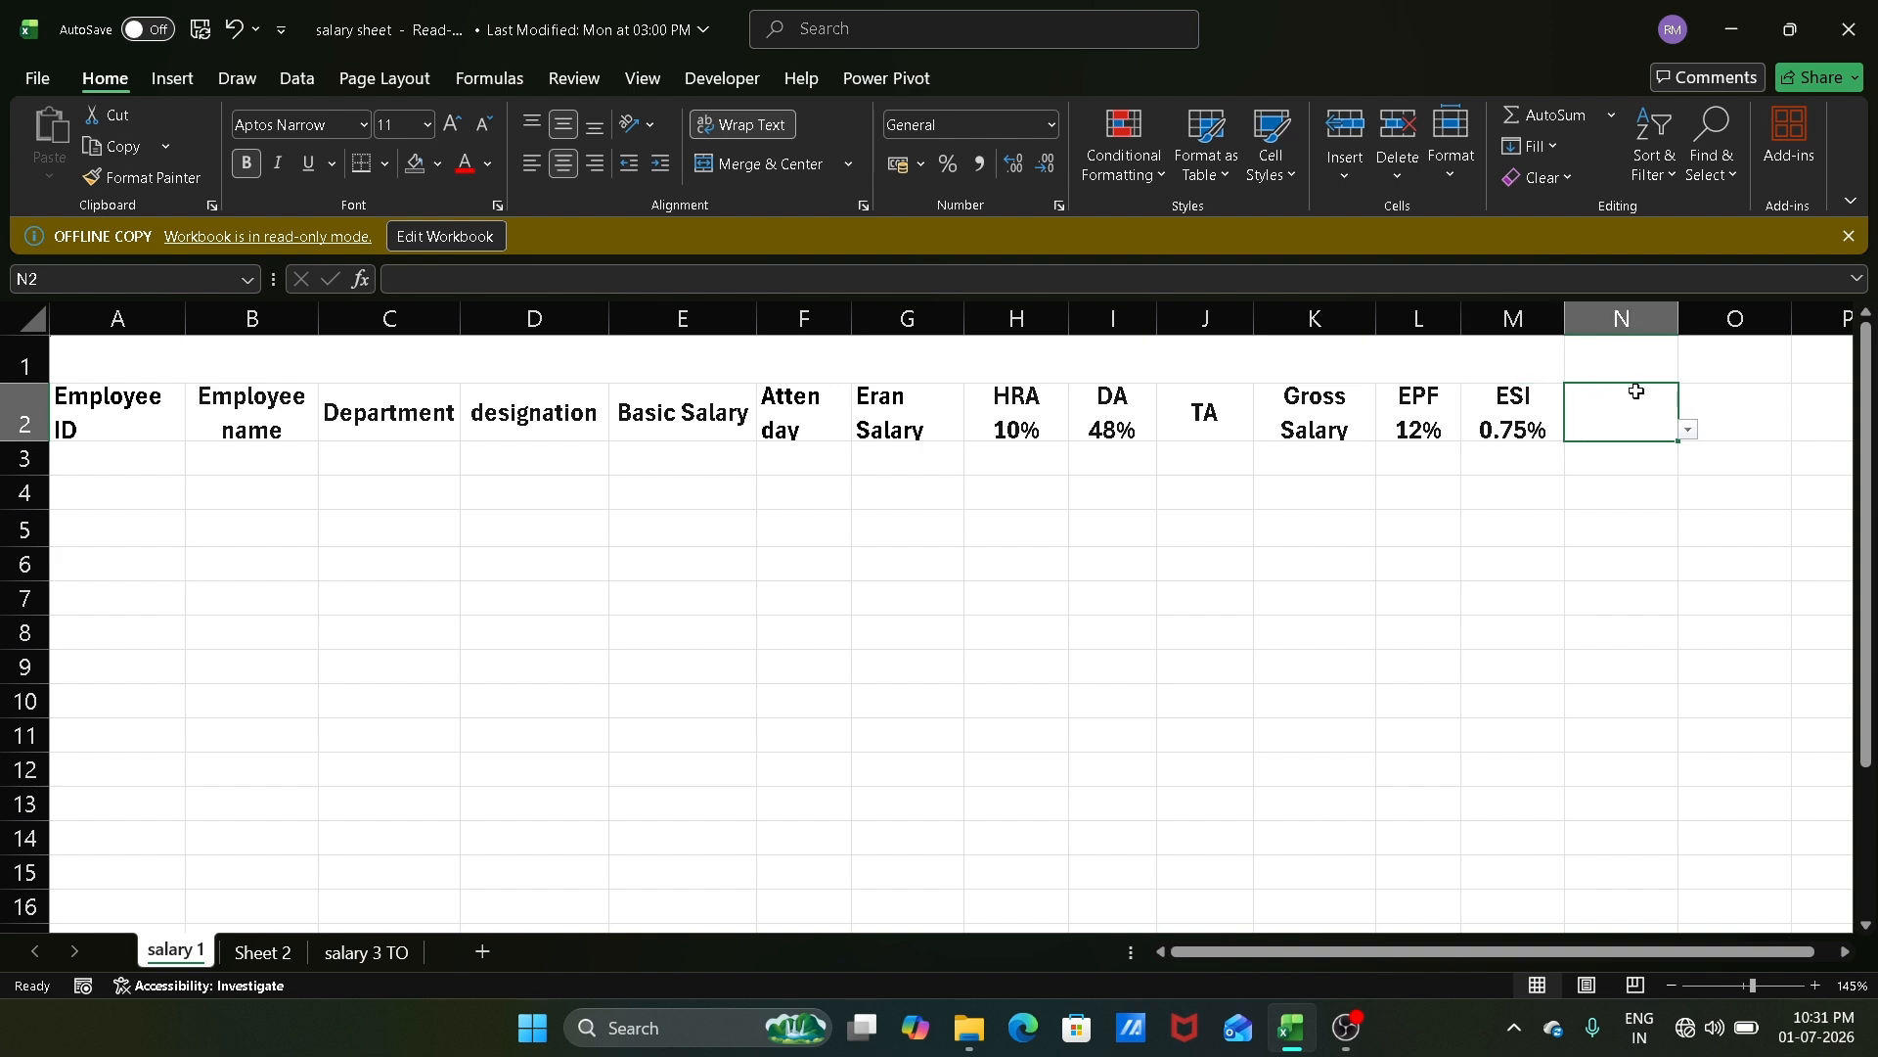
{"action": "type", "text": "n"}
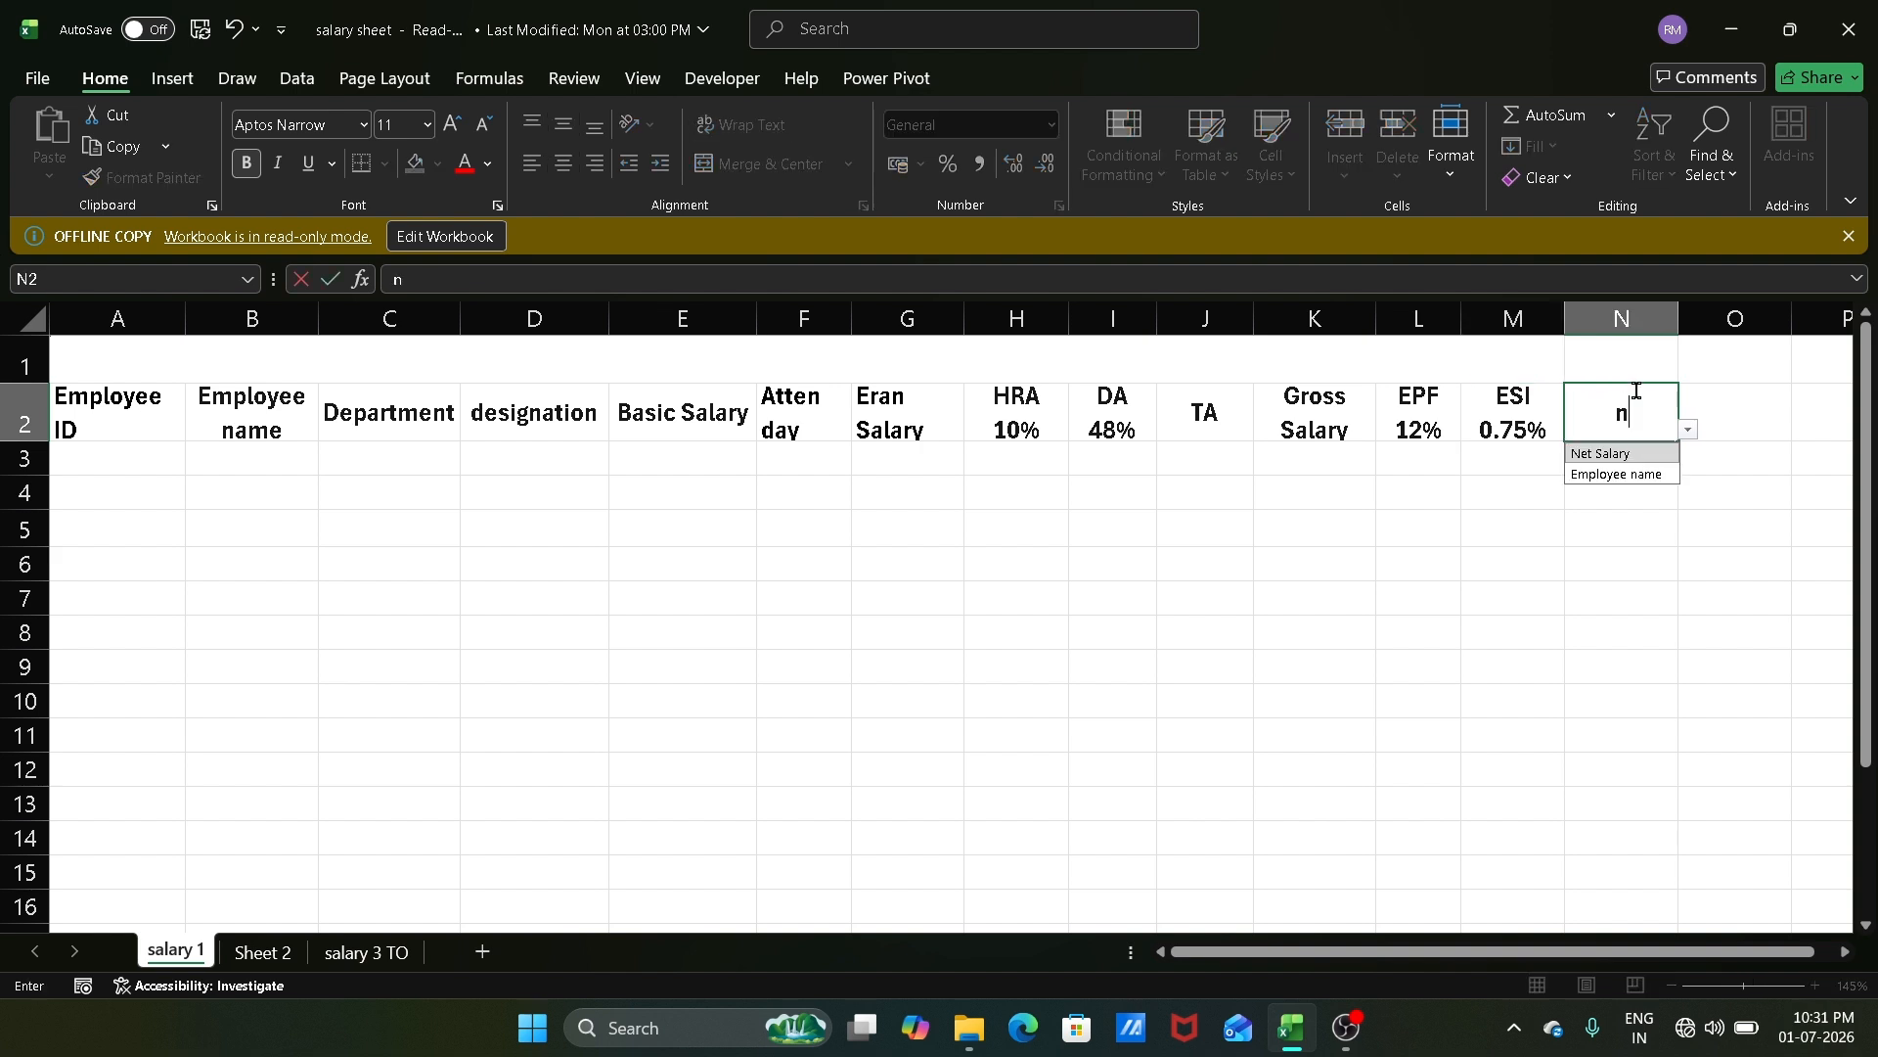
{"action": "type", "text": "et"}
{"action": "left_click", "coordinate": [1636, 455]}
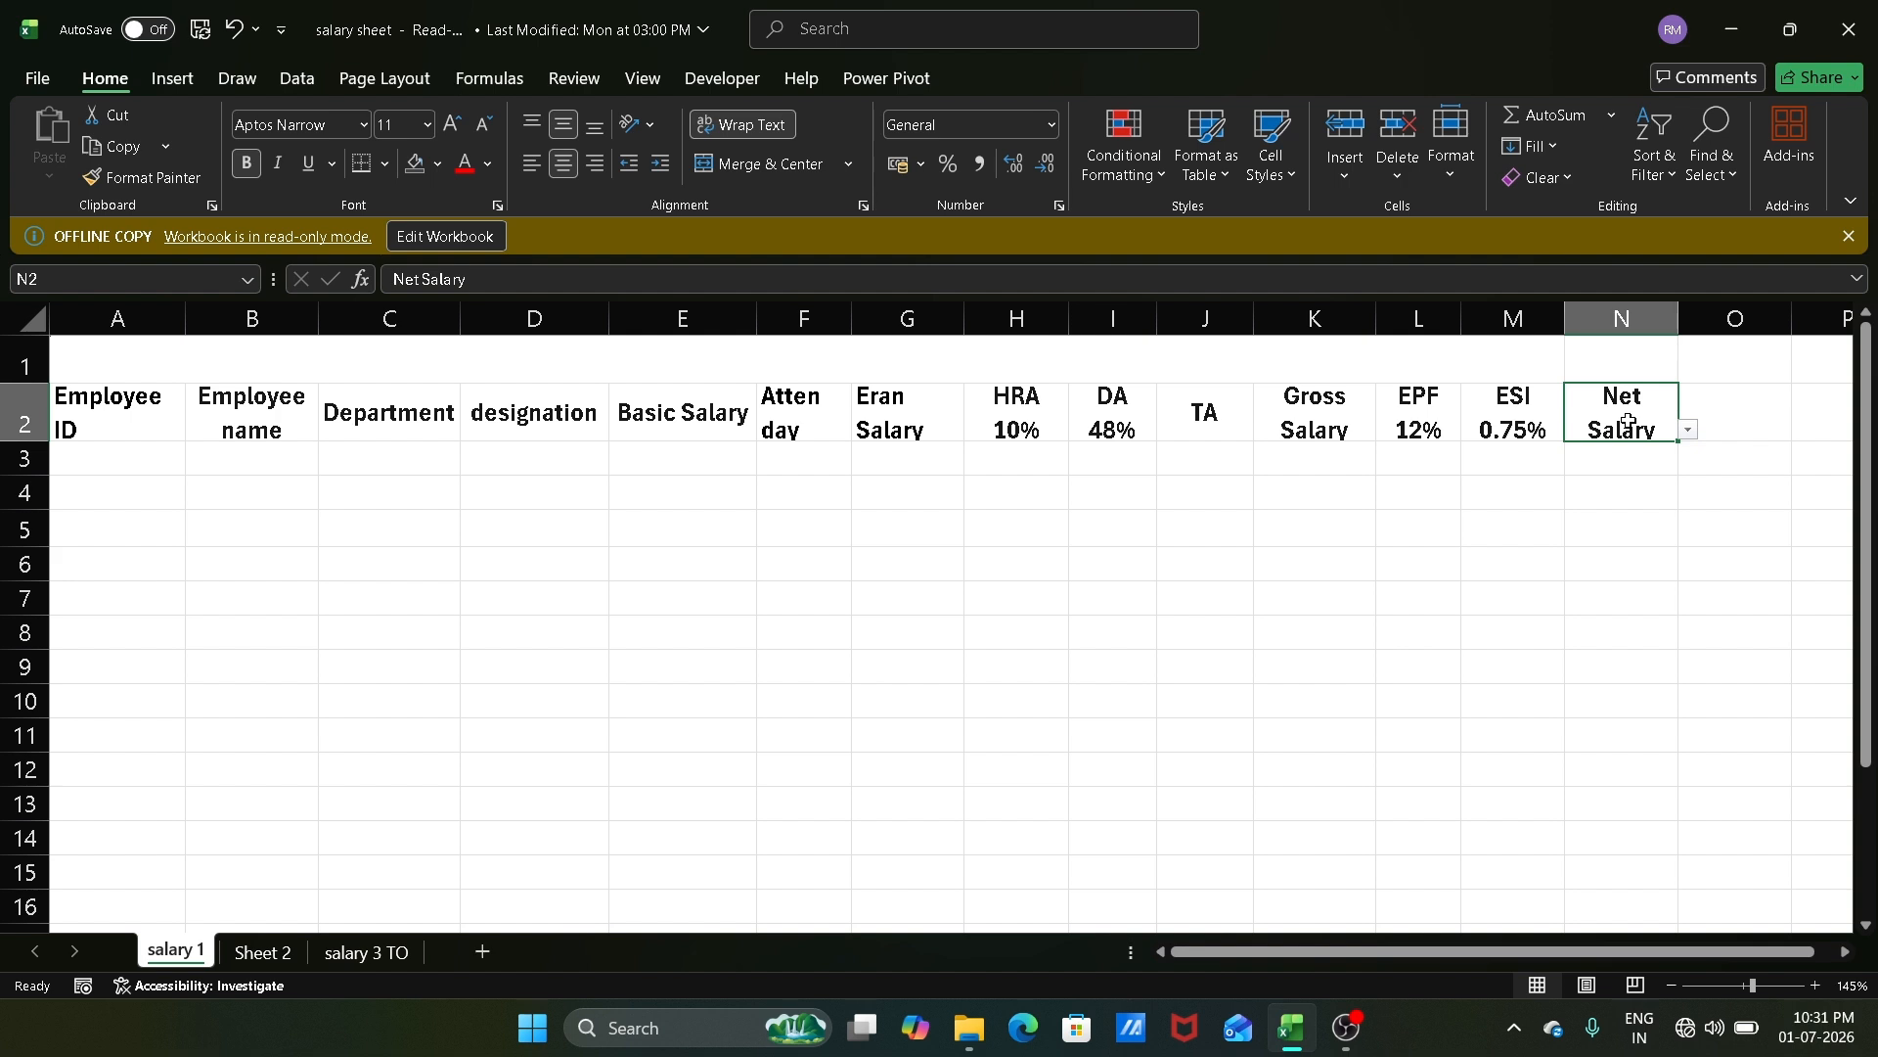
Step: Fill the header row from A2 to N2 with the green theme color
{"action": "key", "text": "ctrl+shift+Left"}
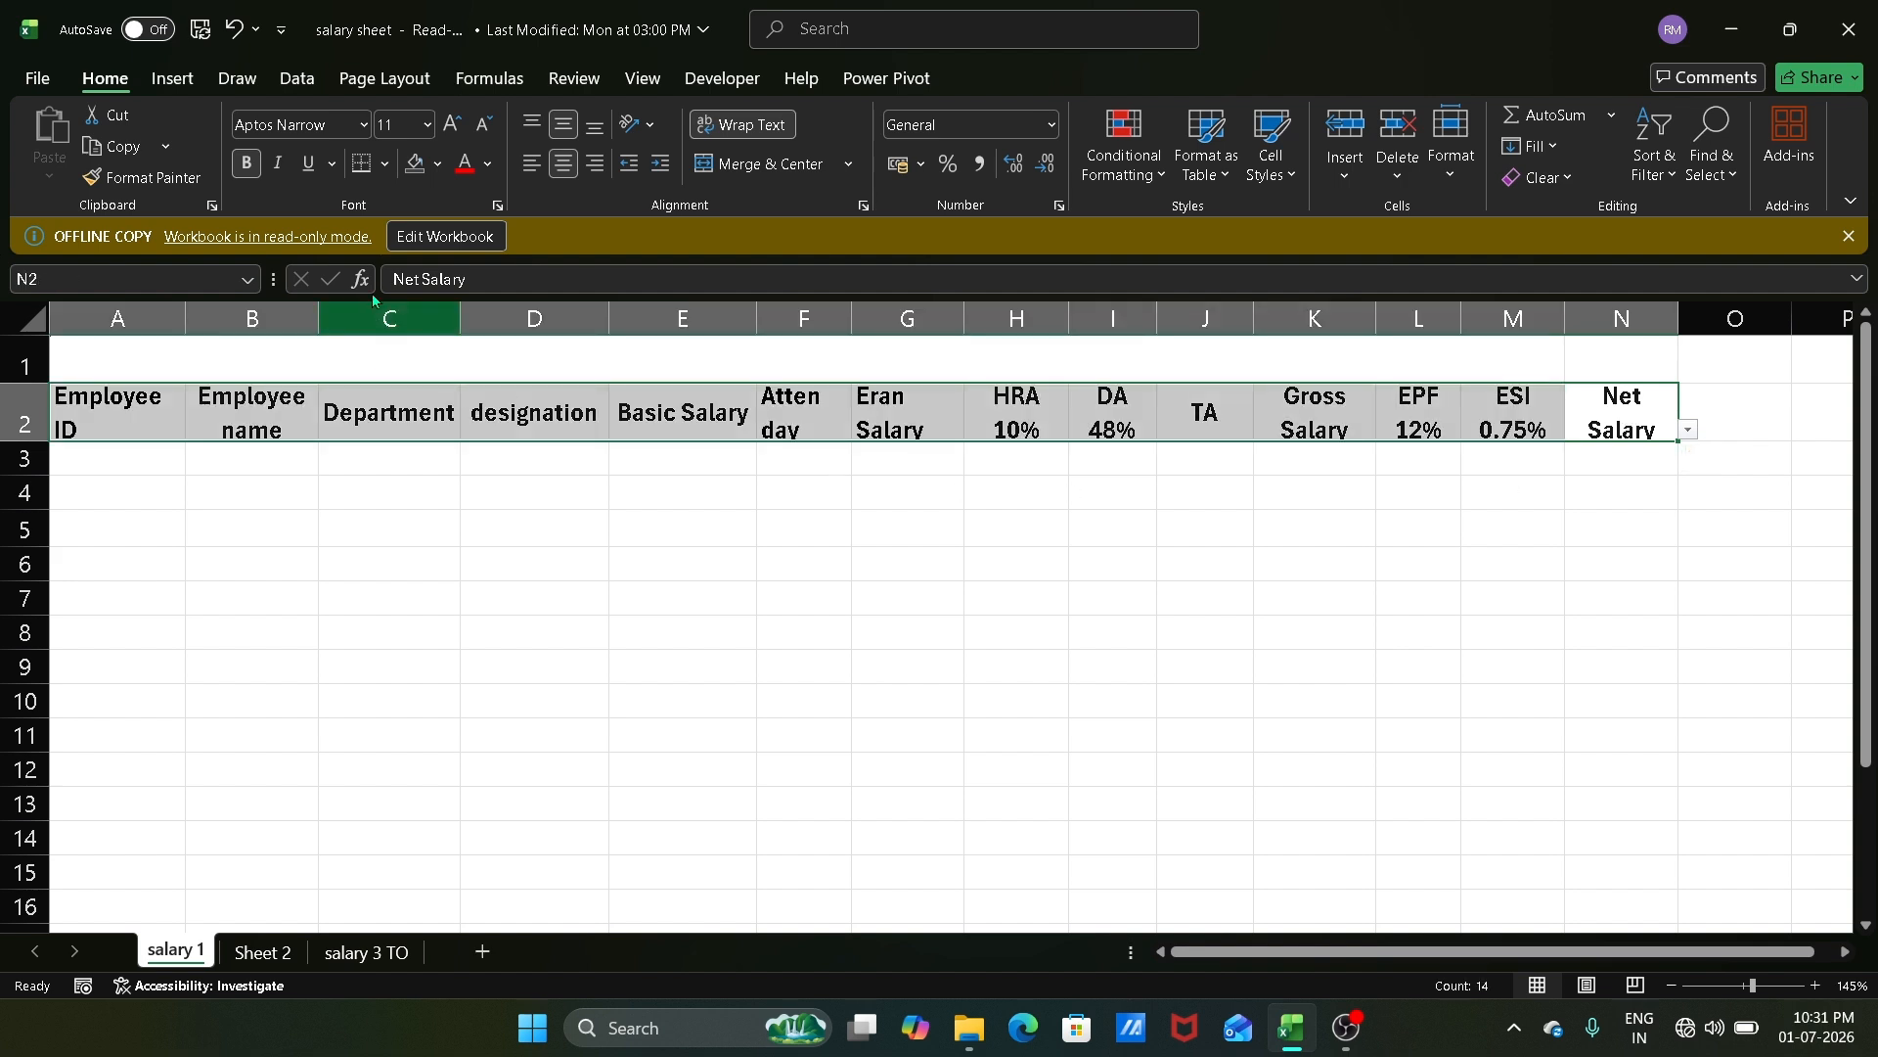
{"action": "left_click", "coordinate": [442, 166]}
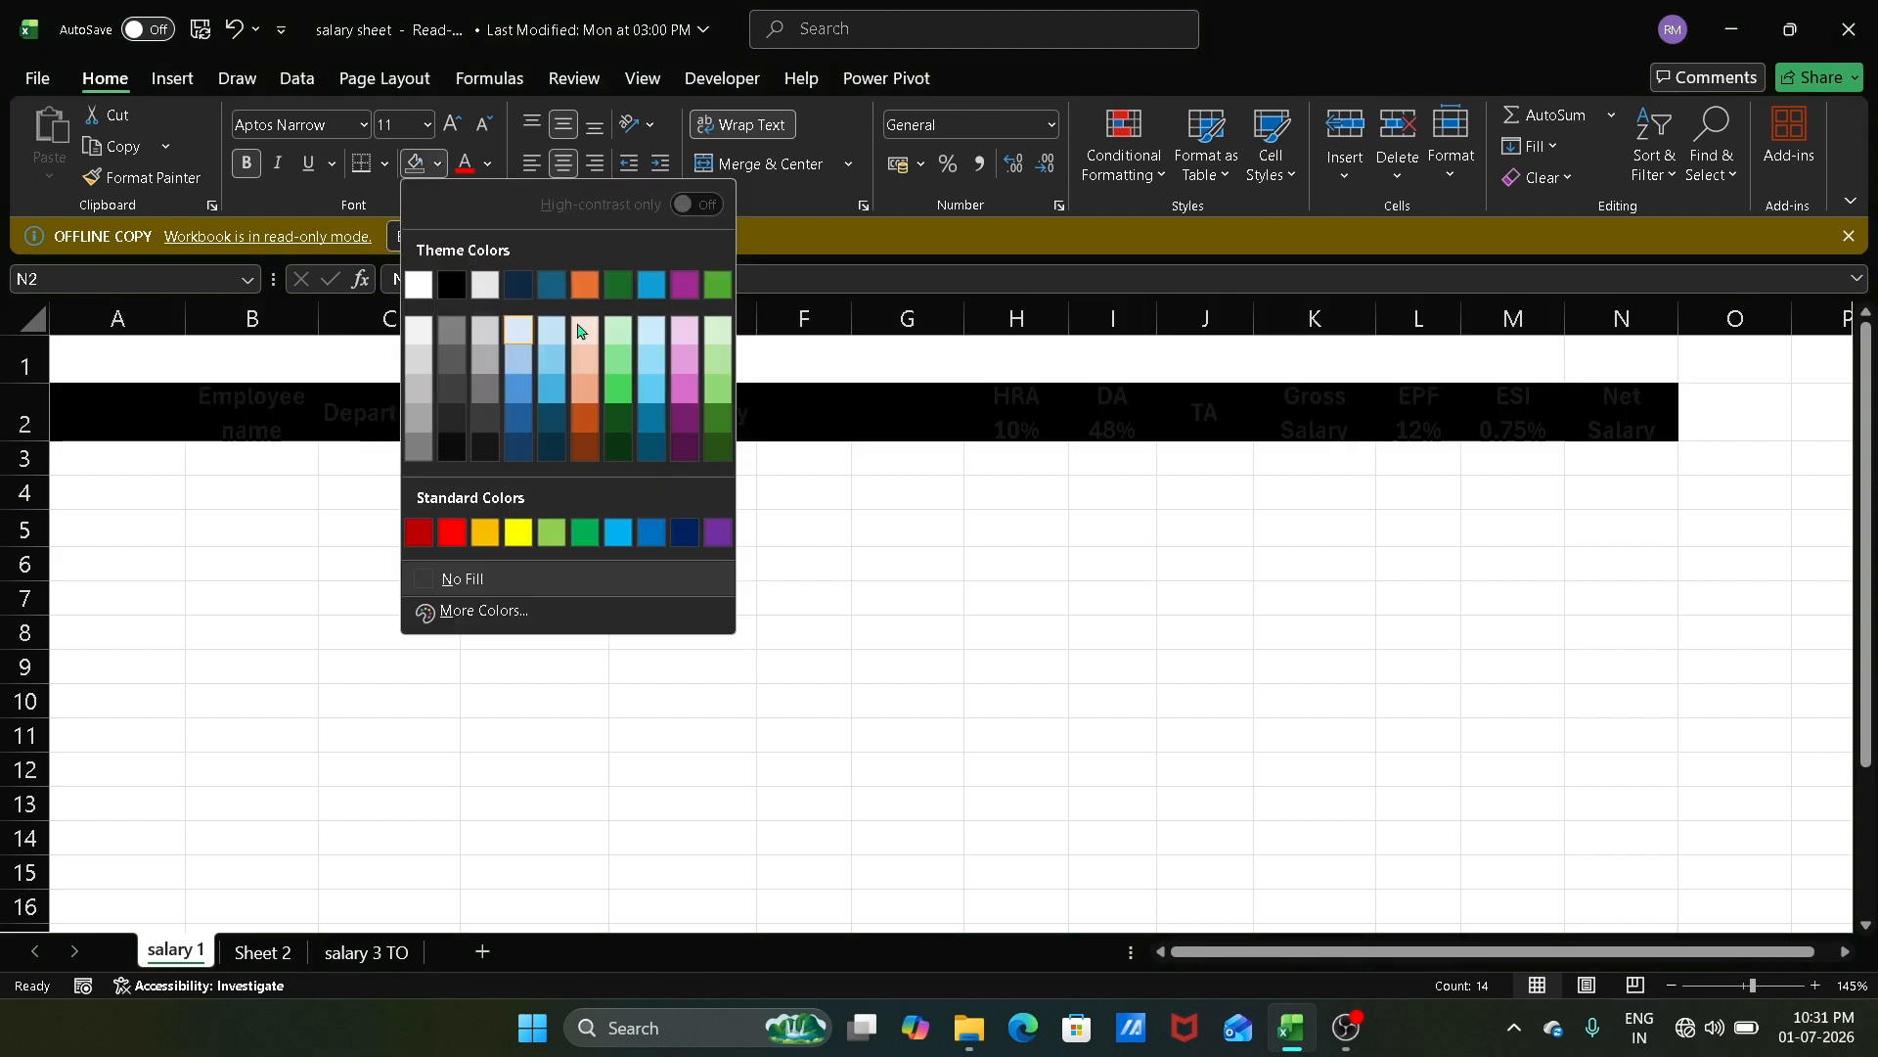
{"action": "left_click", "coordinate": [722, 294]}
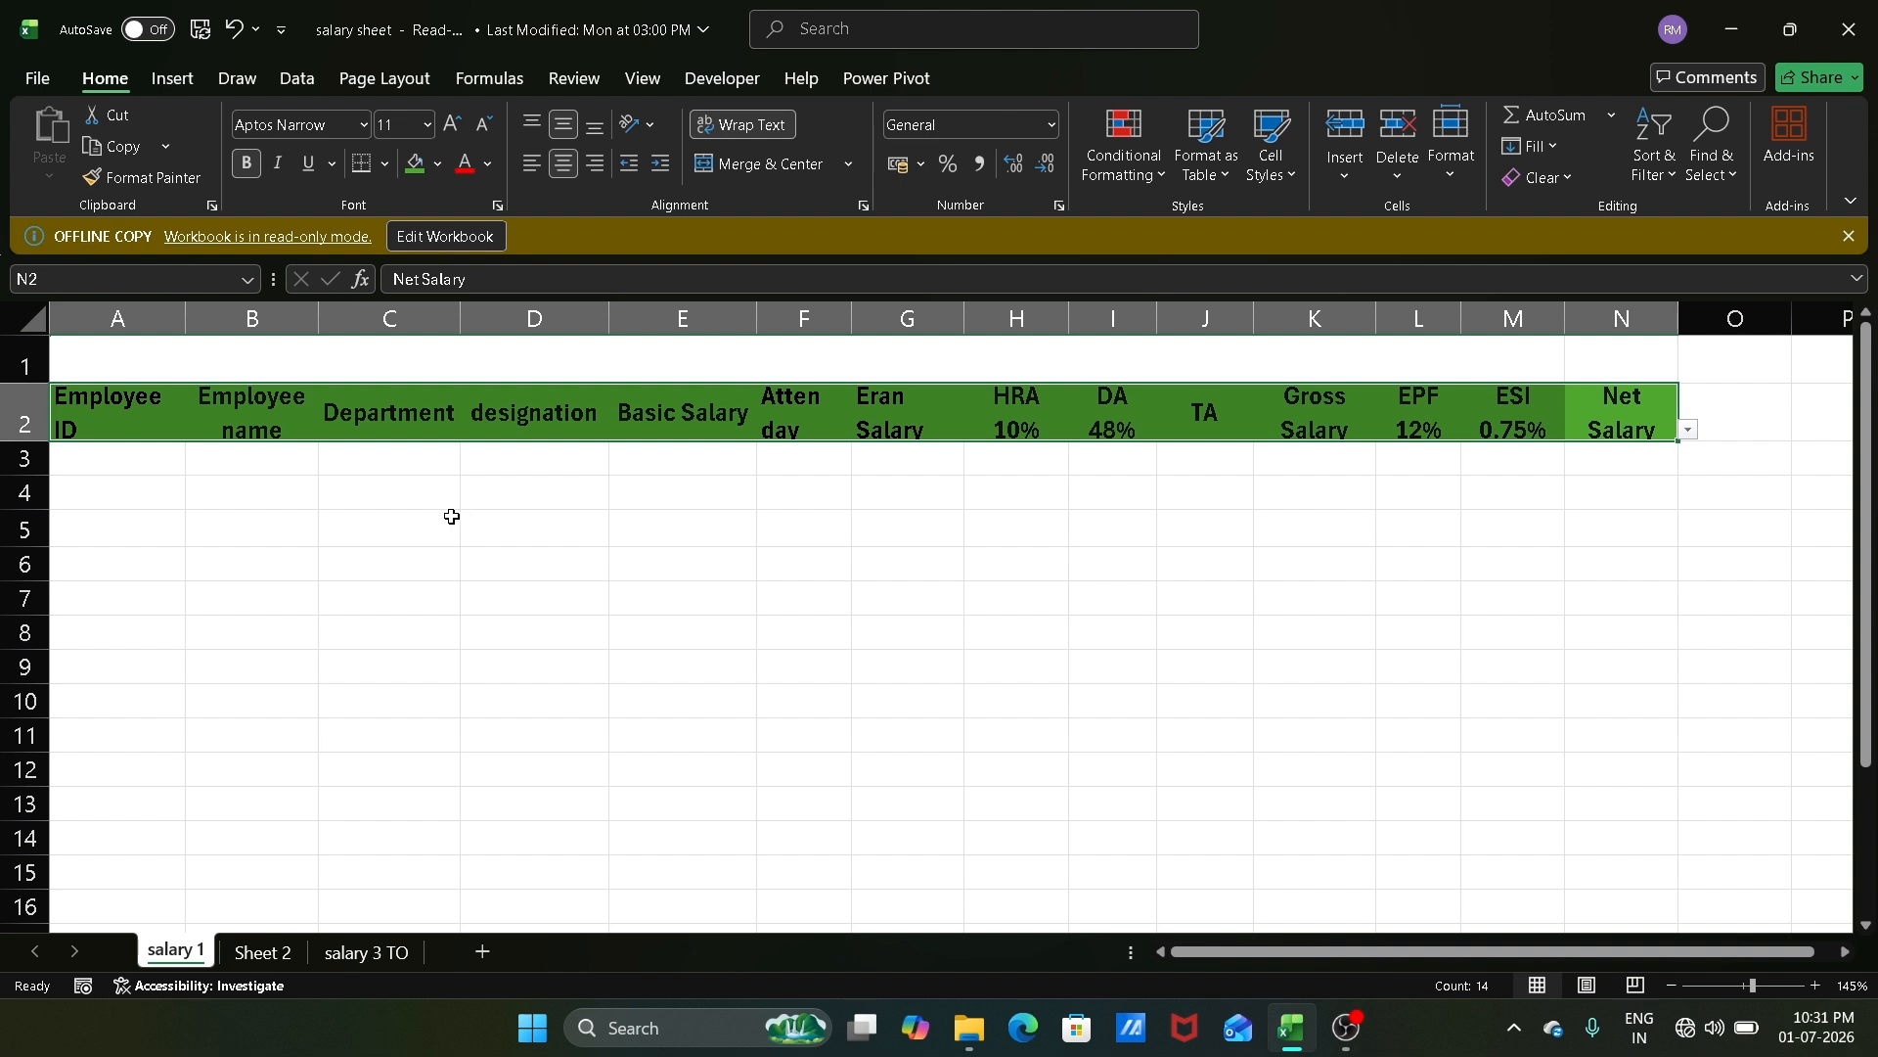
Step: Enter the title "salary sheet" in the merged cell of row 1 above the headers
{"action": "left_click", "coordinate": [276, 355]}
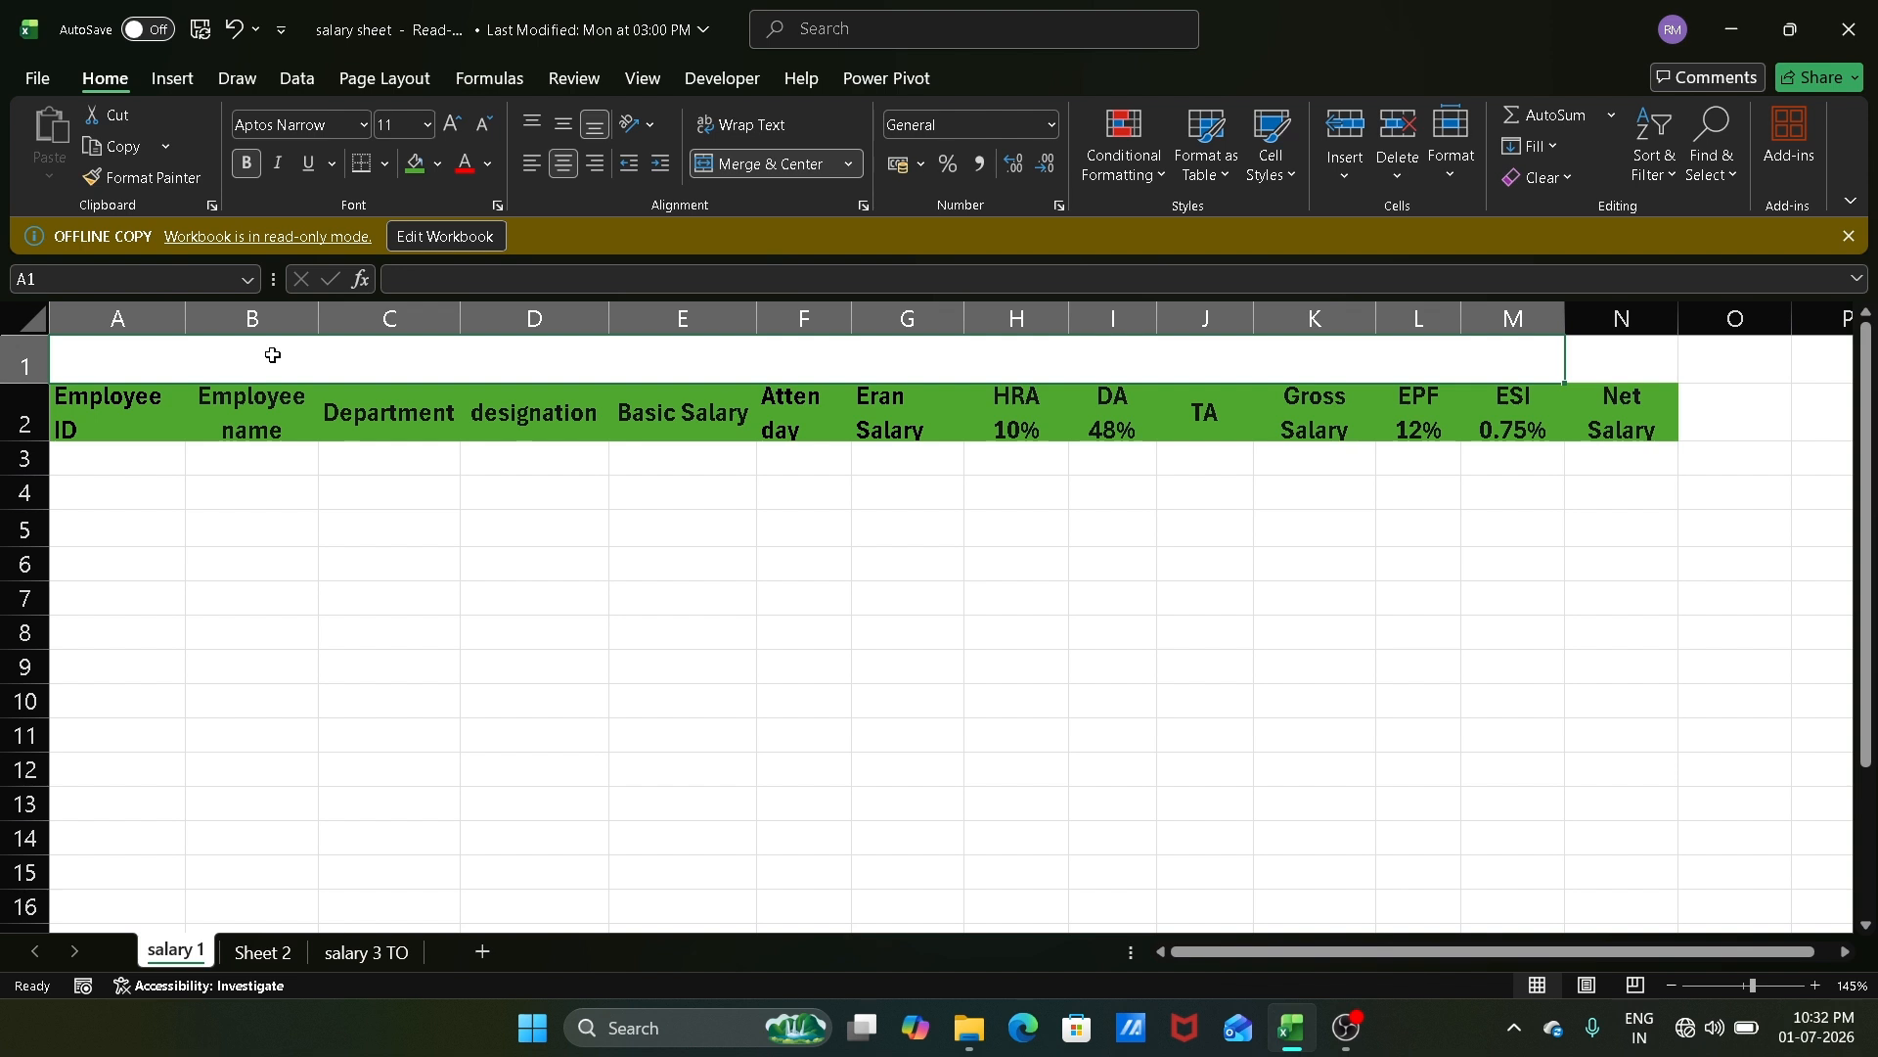
{"action": "type", "text": "sala"}
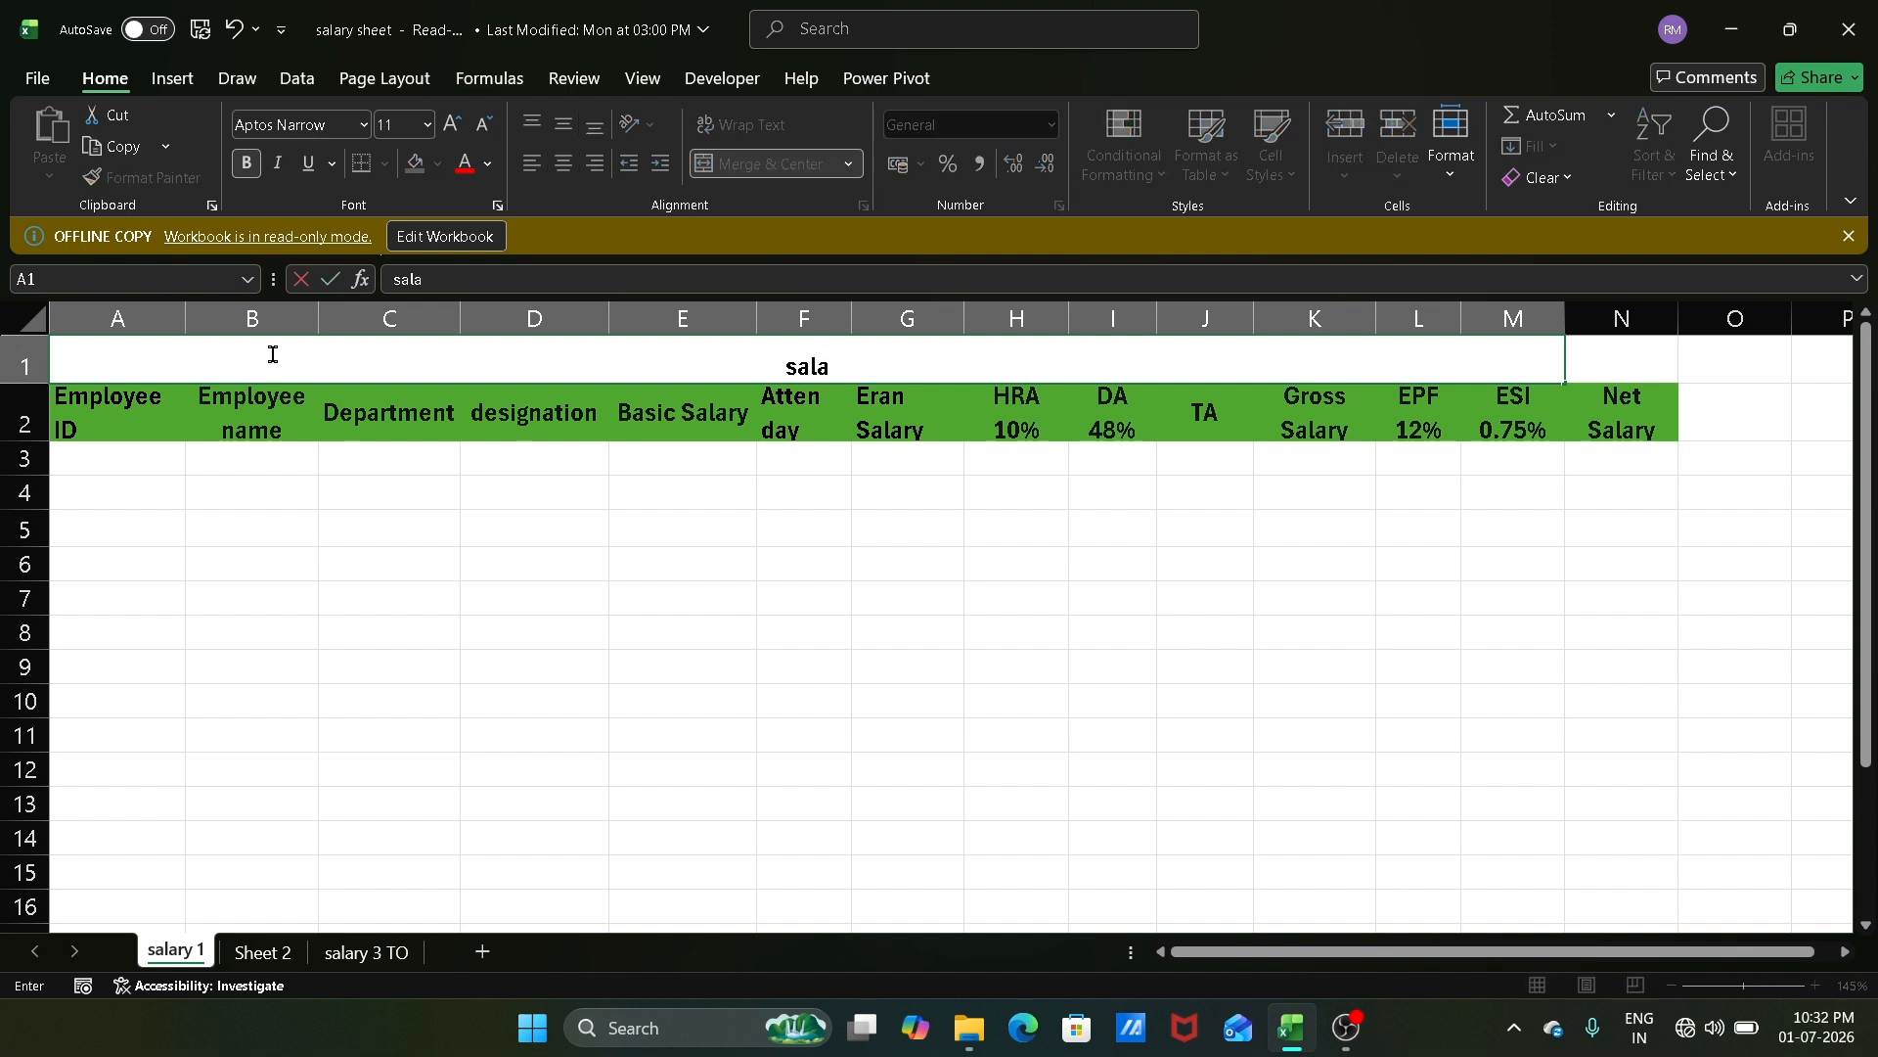
{"action": "type", "text": "ry sheet"}
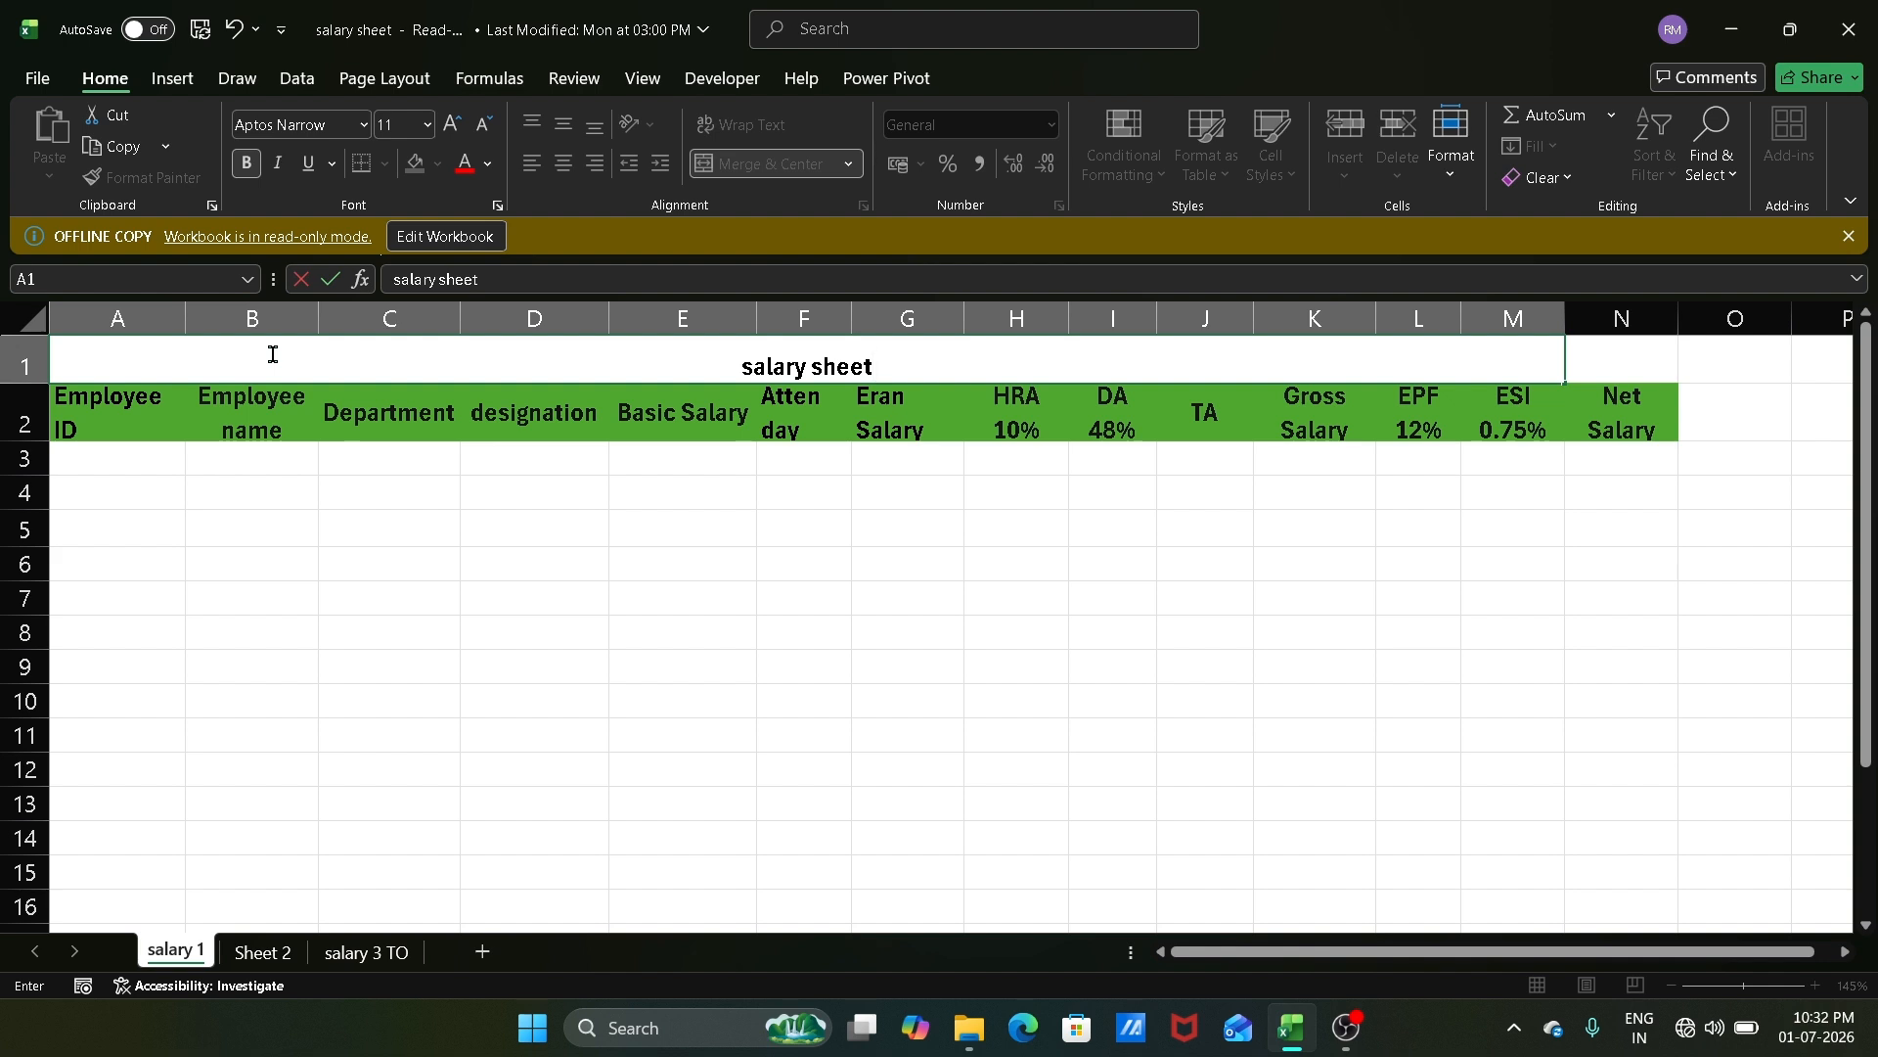
{"action": "left_click", "coordinate": [1603, 360]}
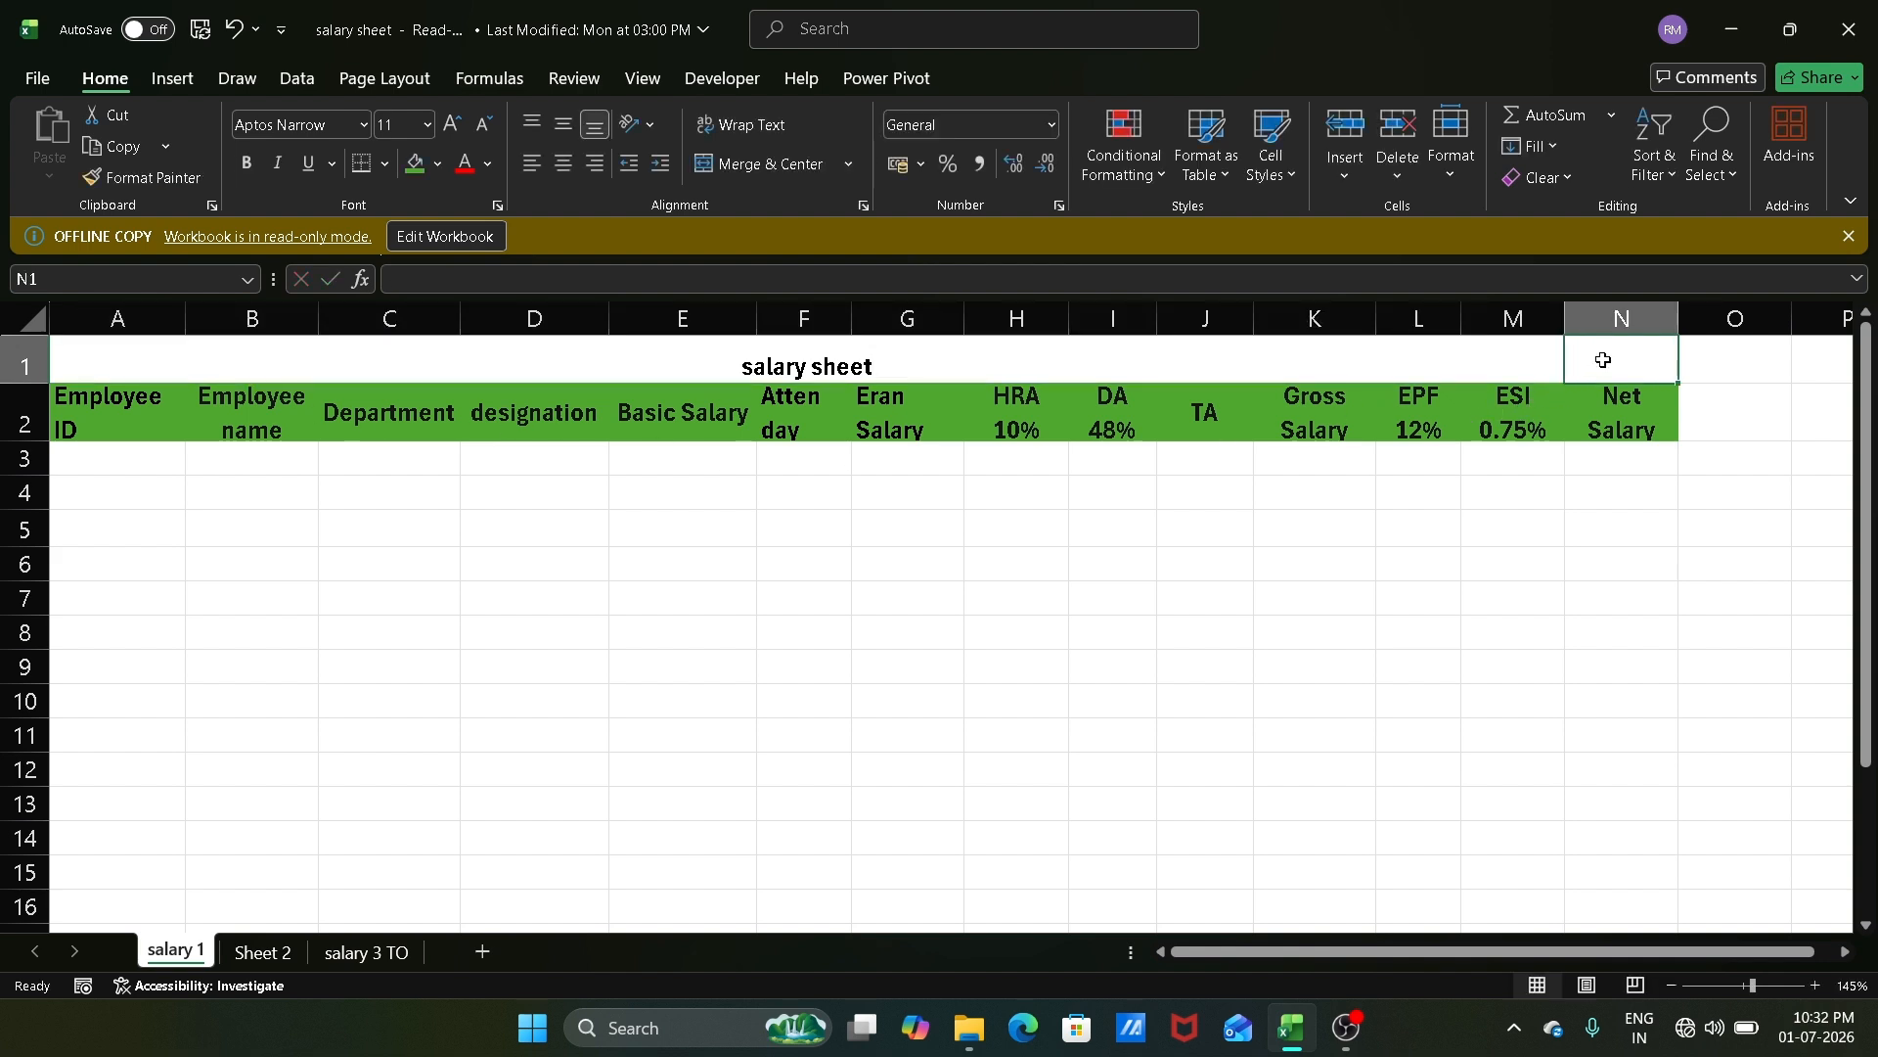
Step: Fill row 1 from A to N, including the title cell, with the standard yellow color
{"action": "key", "text": "shift+Left"}
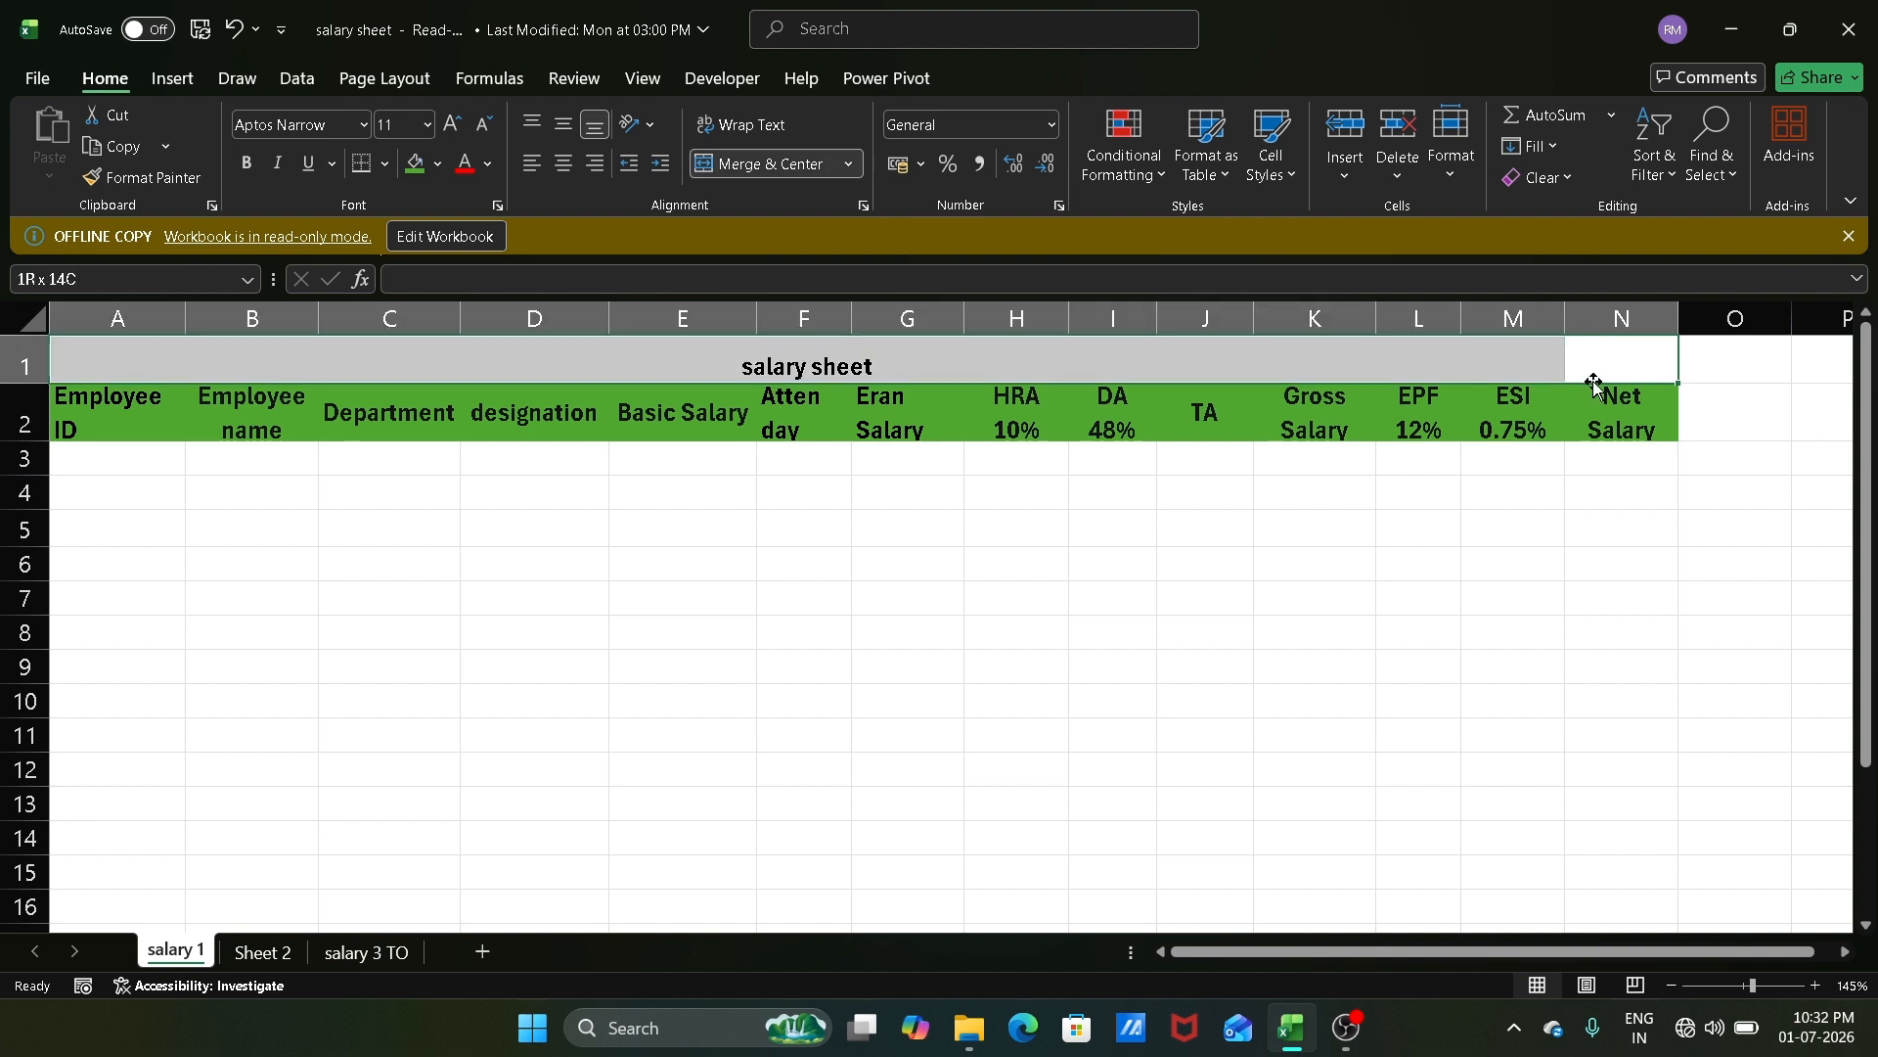
{"action": "left_click", "coordinate": [438, 163]}
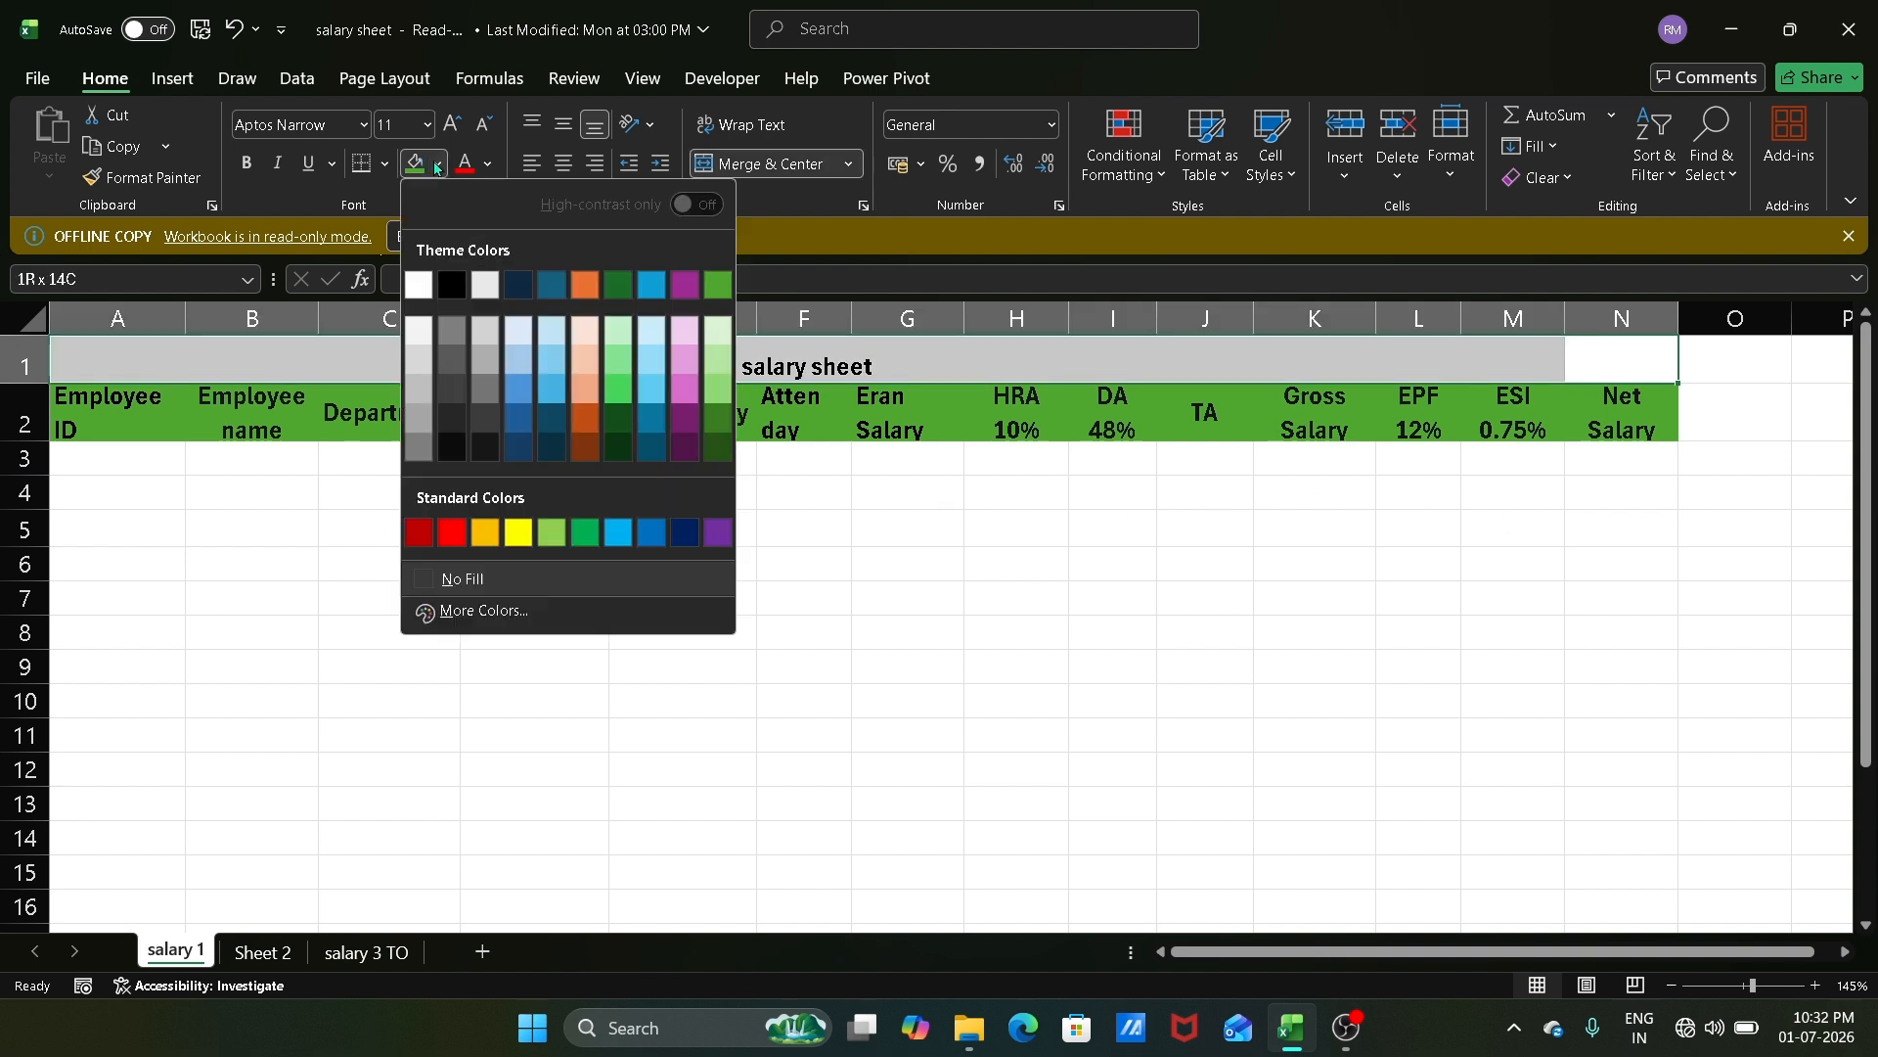
{"action": "left_click", "coordinate": [518, 532]}
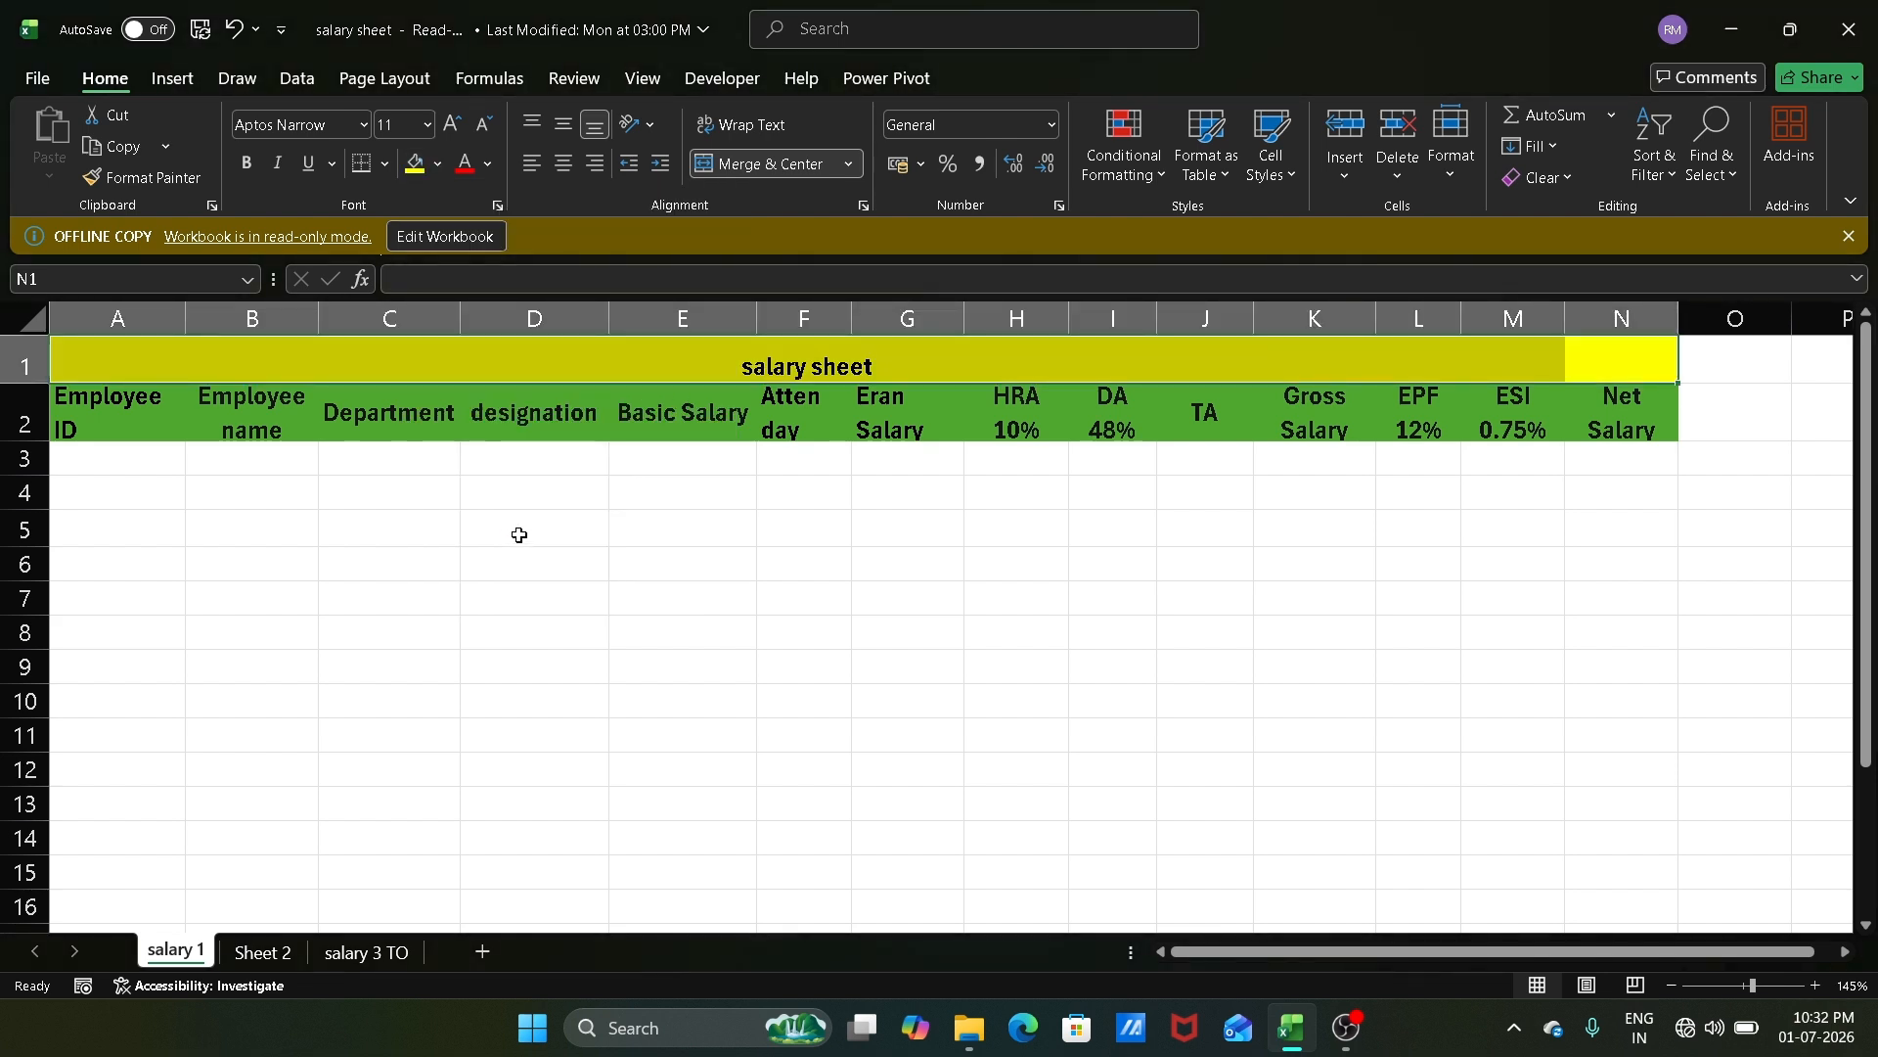
{"action": "left_click", "coordinate": [597, 515]}
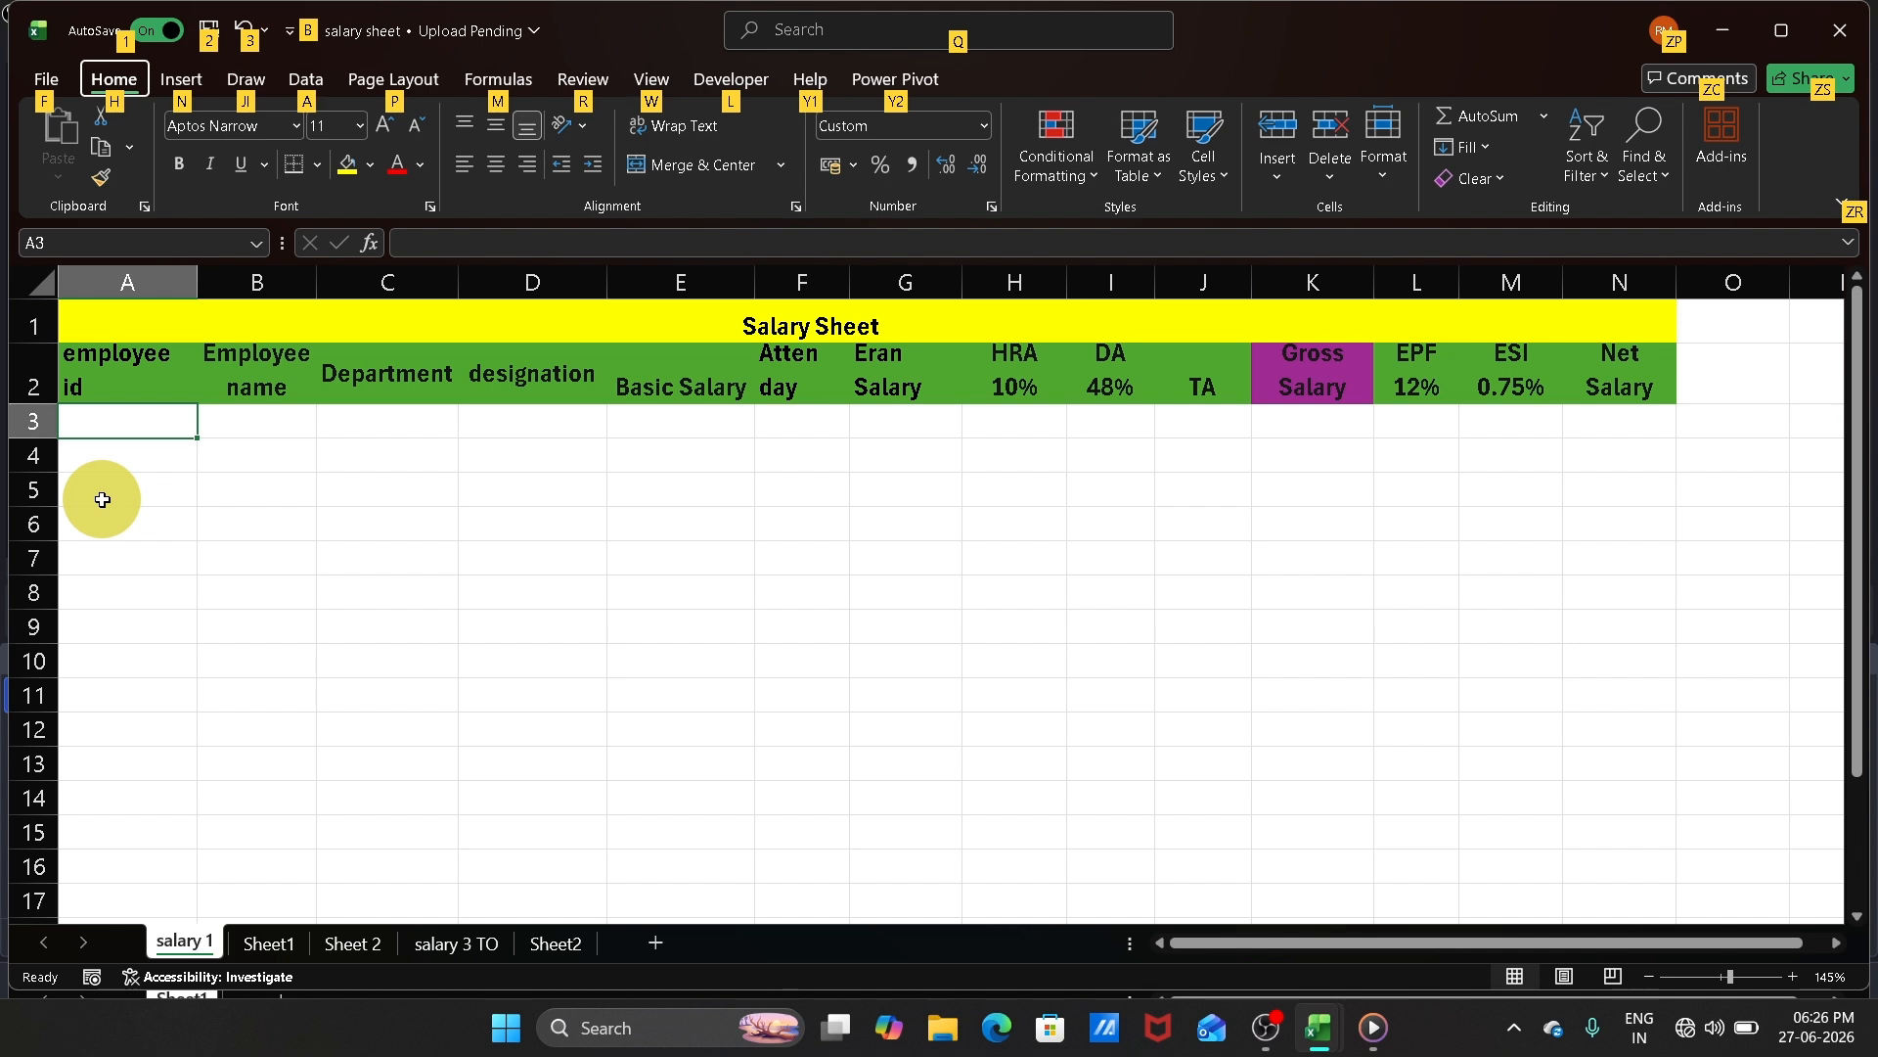
Step: Enter five consecutive three-digit employee IDs in A3 to A7, counting up from one with leading zeros
{"action": "left_click", "coordinate": [101, 431]}
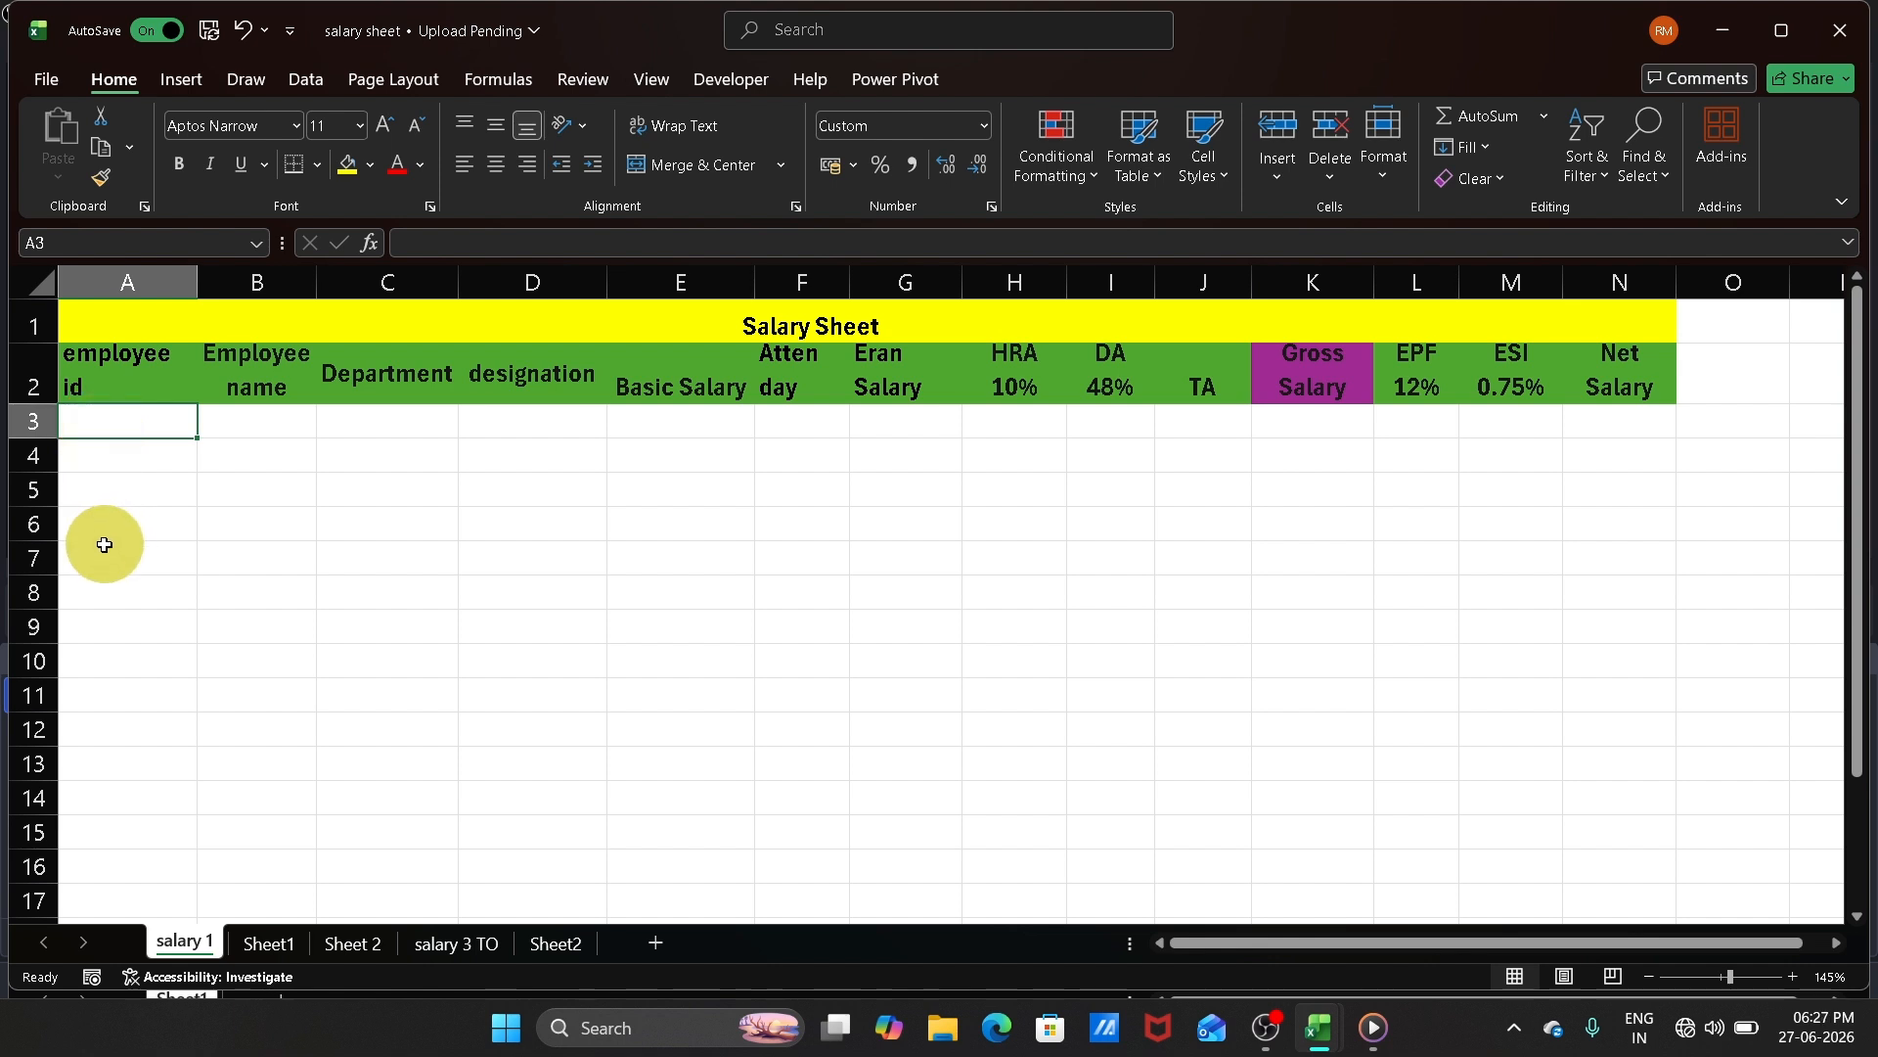
{"action": "type", "text": "0"}
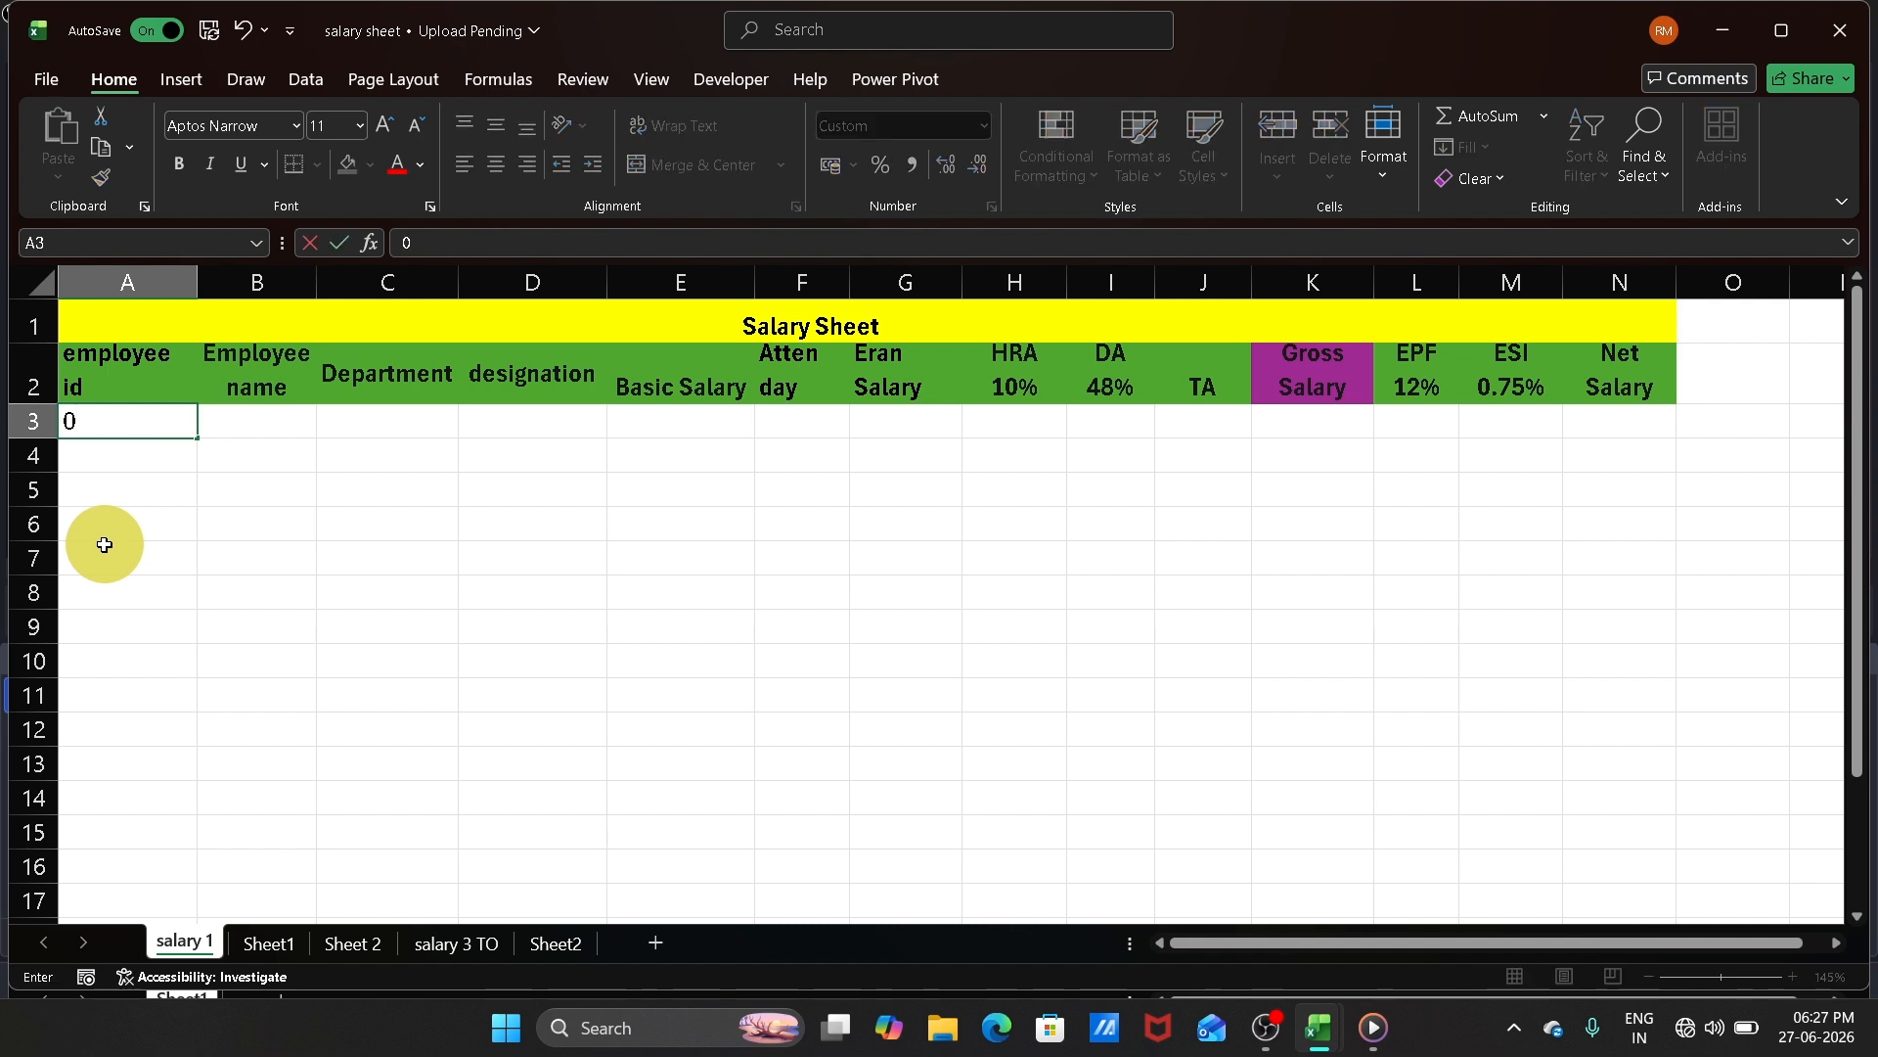
{"action": "type", "text": "01"}
{"action": "key", "text": "Return"}
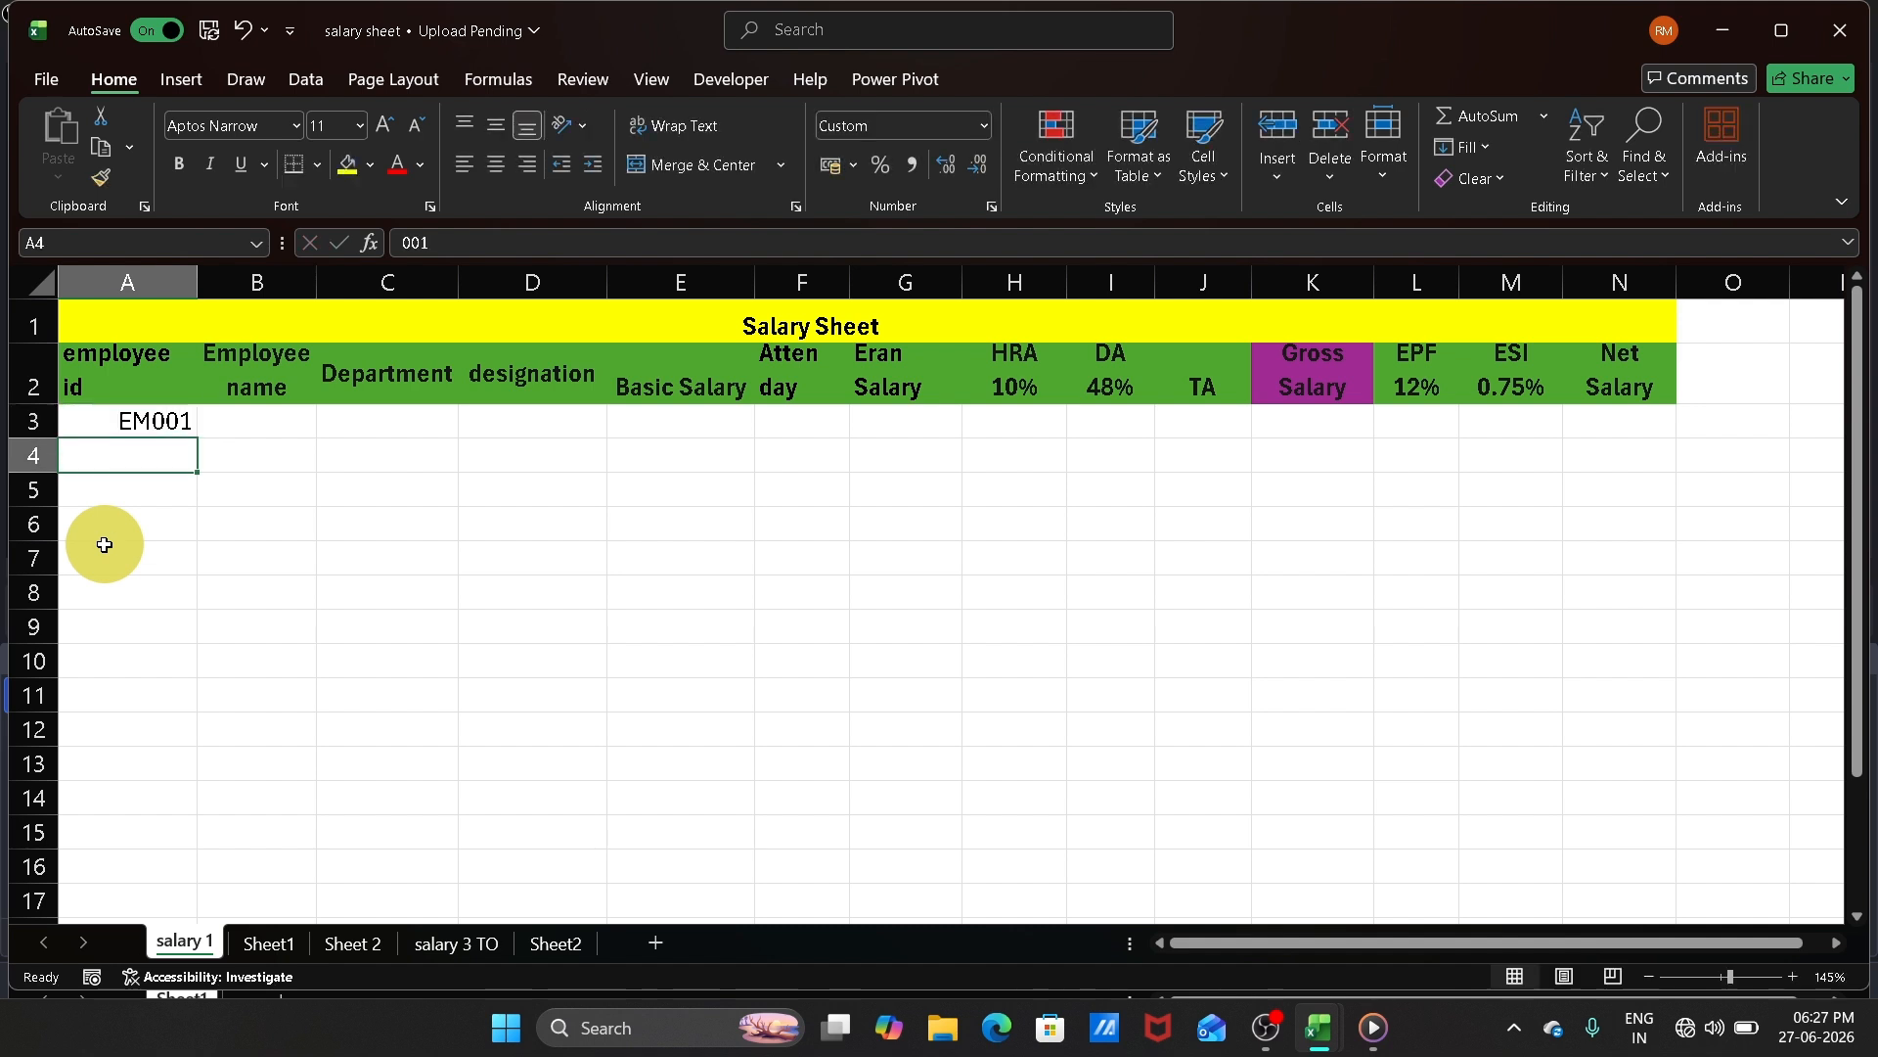
{"action": "type", "text": "002"}
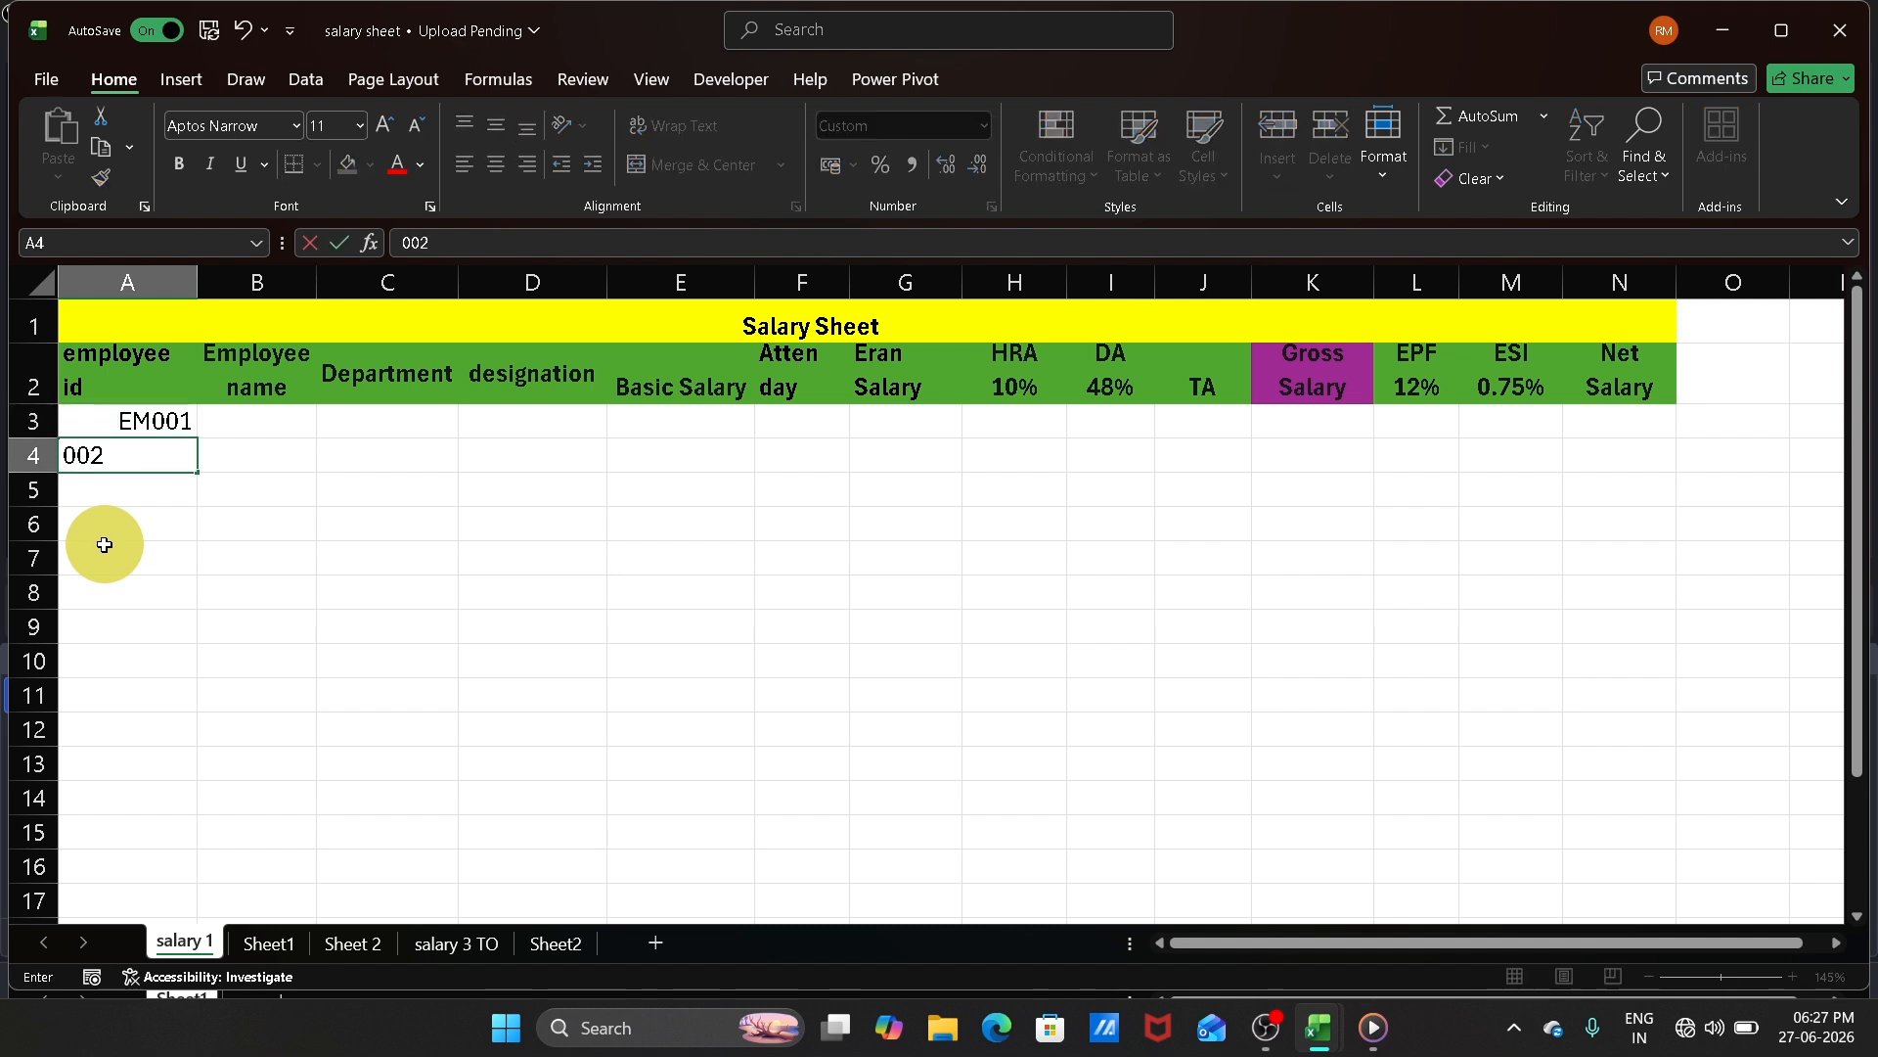
{"action": "key", "text": "Return"}
{"action": "type", "text": "00"}
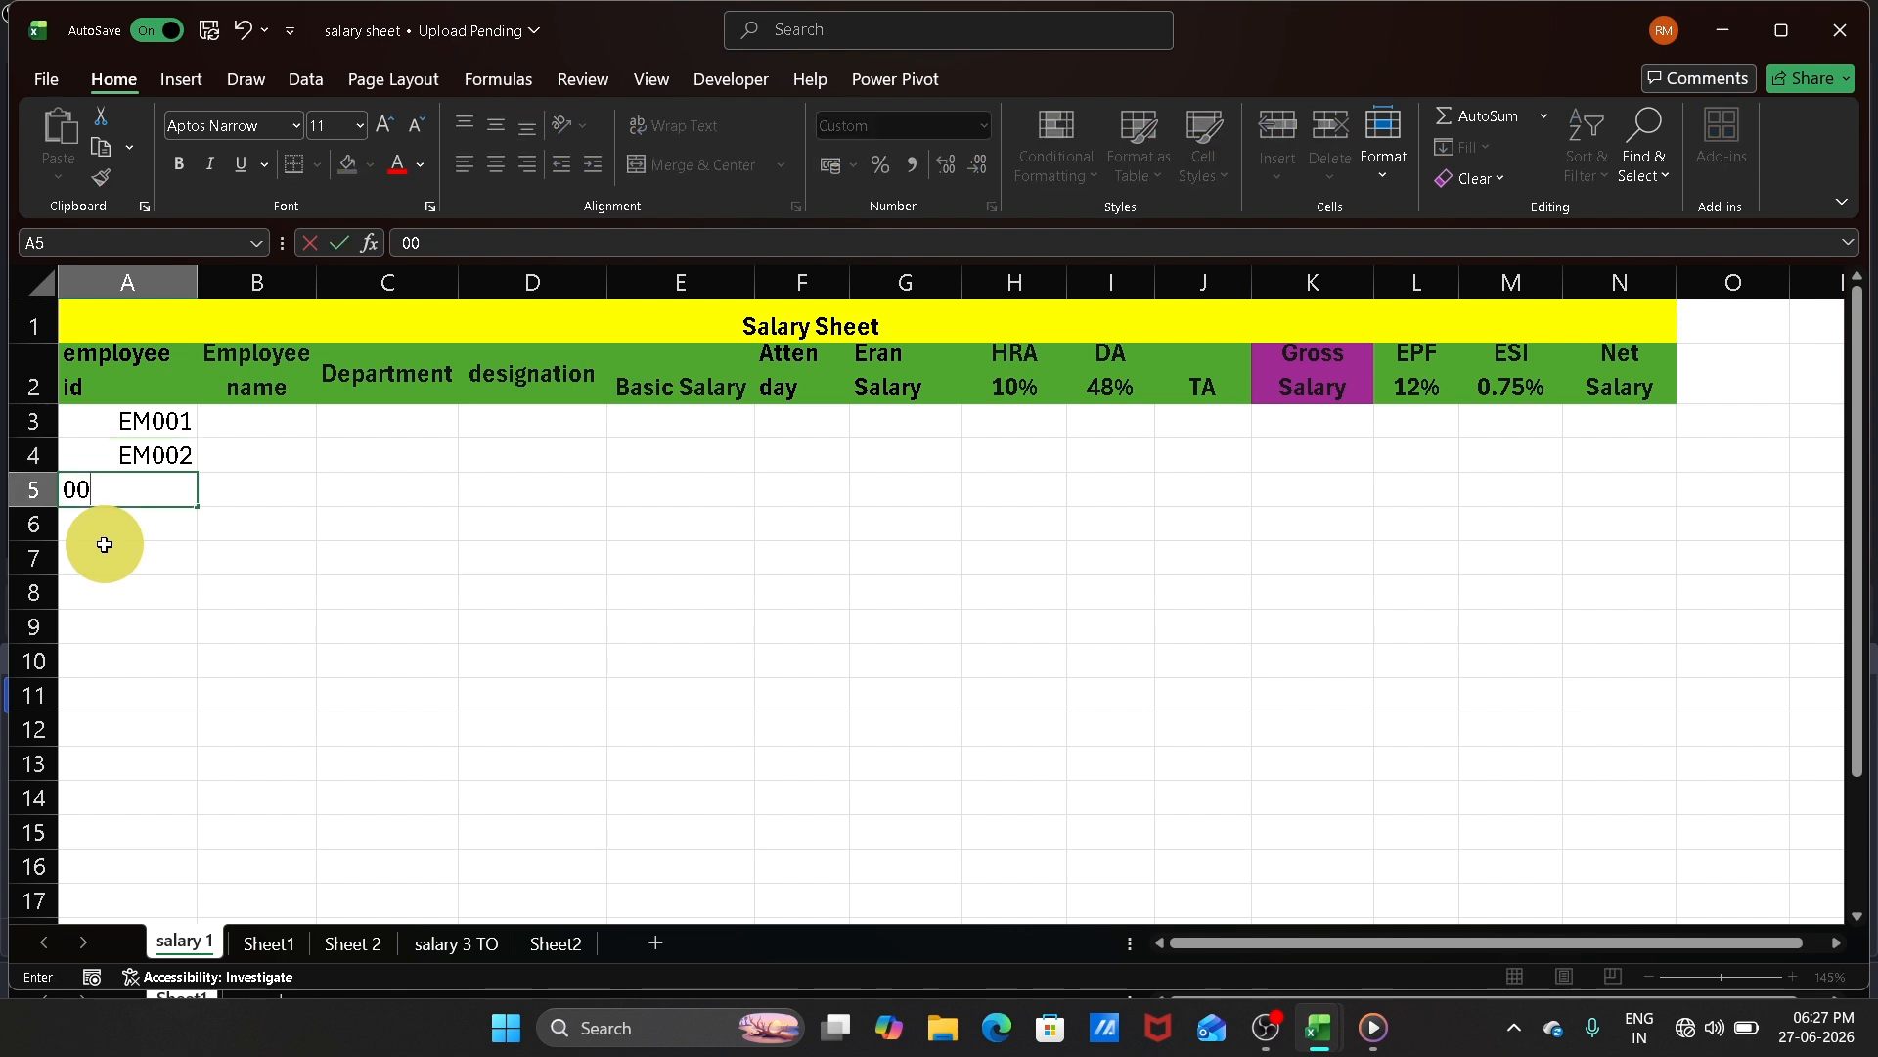
{"action": "type", "text": "3"}
{"action": "key", "text": "Return"}
{"action": "type", "text": "004"}
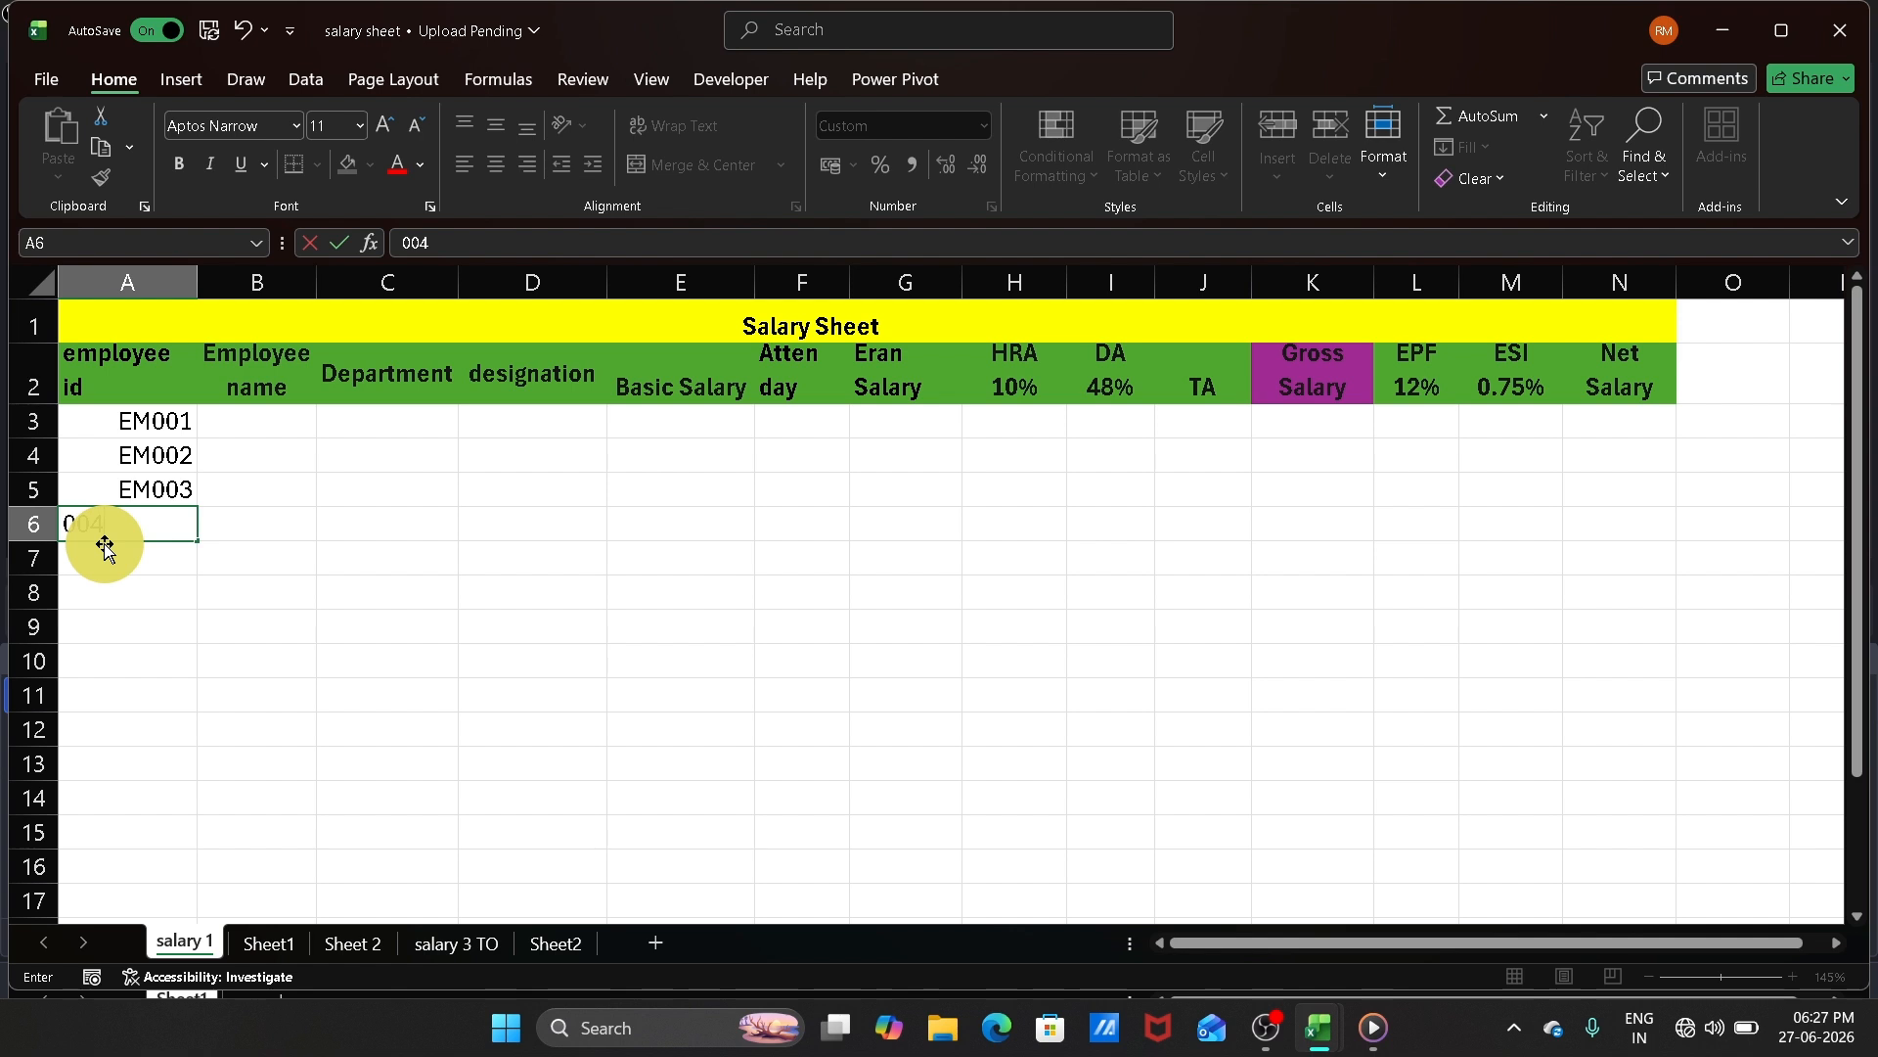
{"action": "key", "text": "Return"}
{"action": "type", "text": "005"}
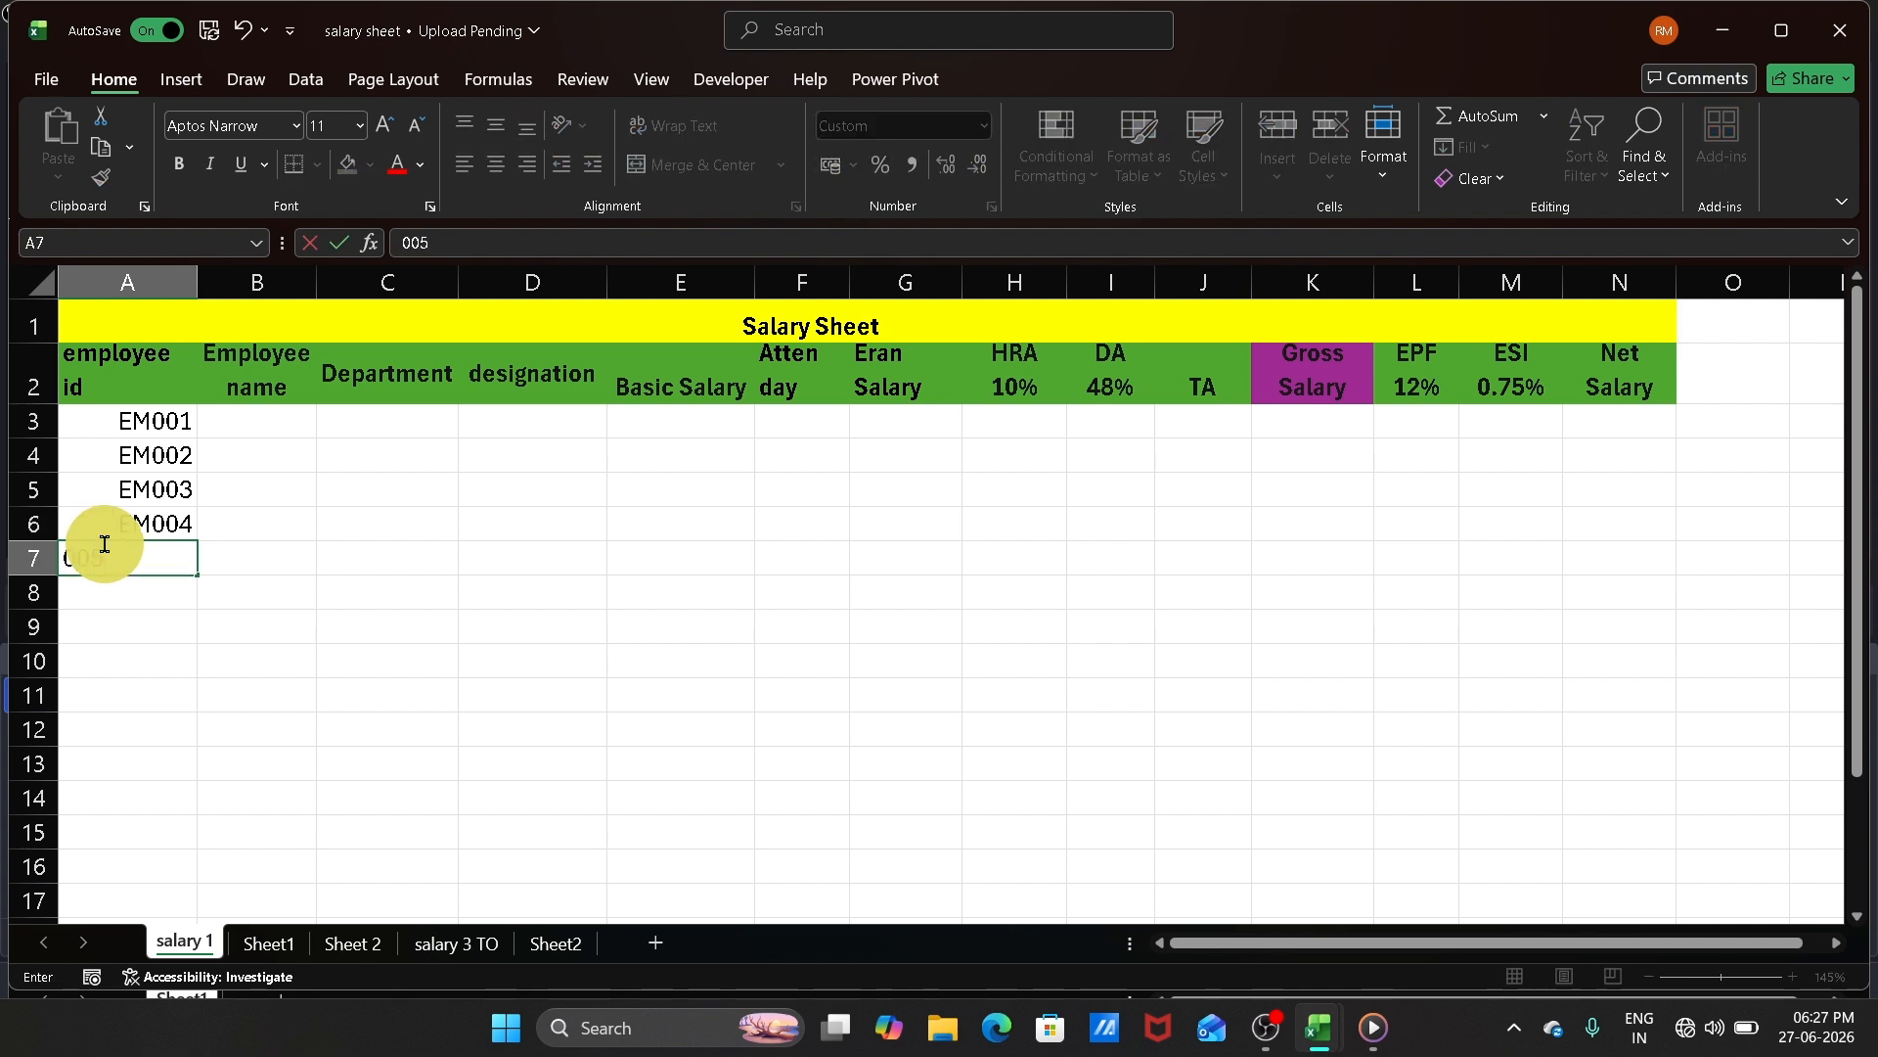
{"action": "key", "text": "Return"}
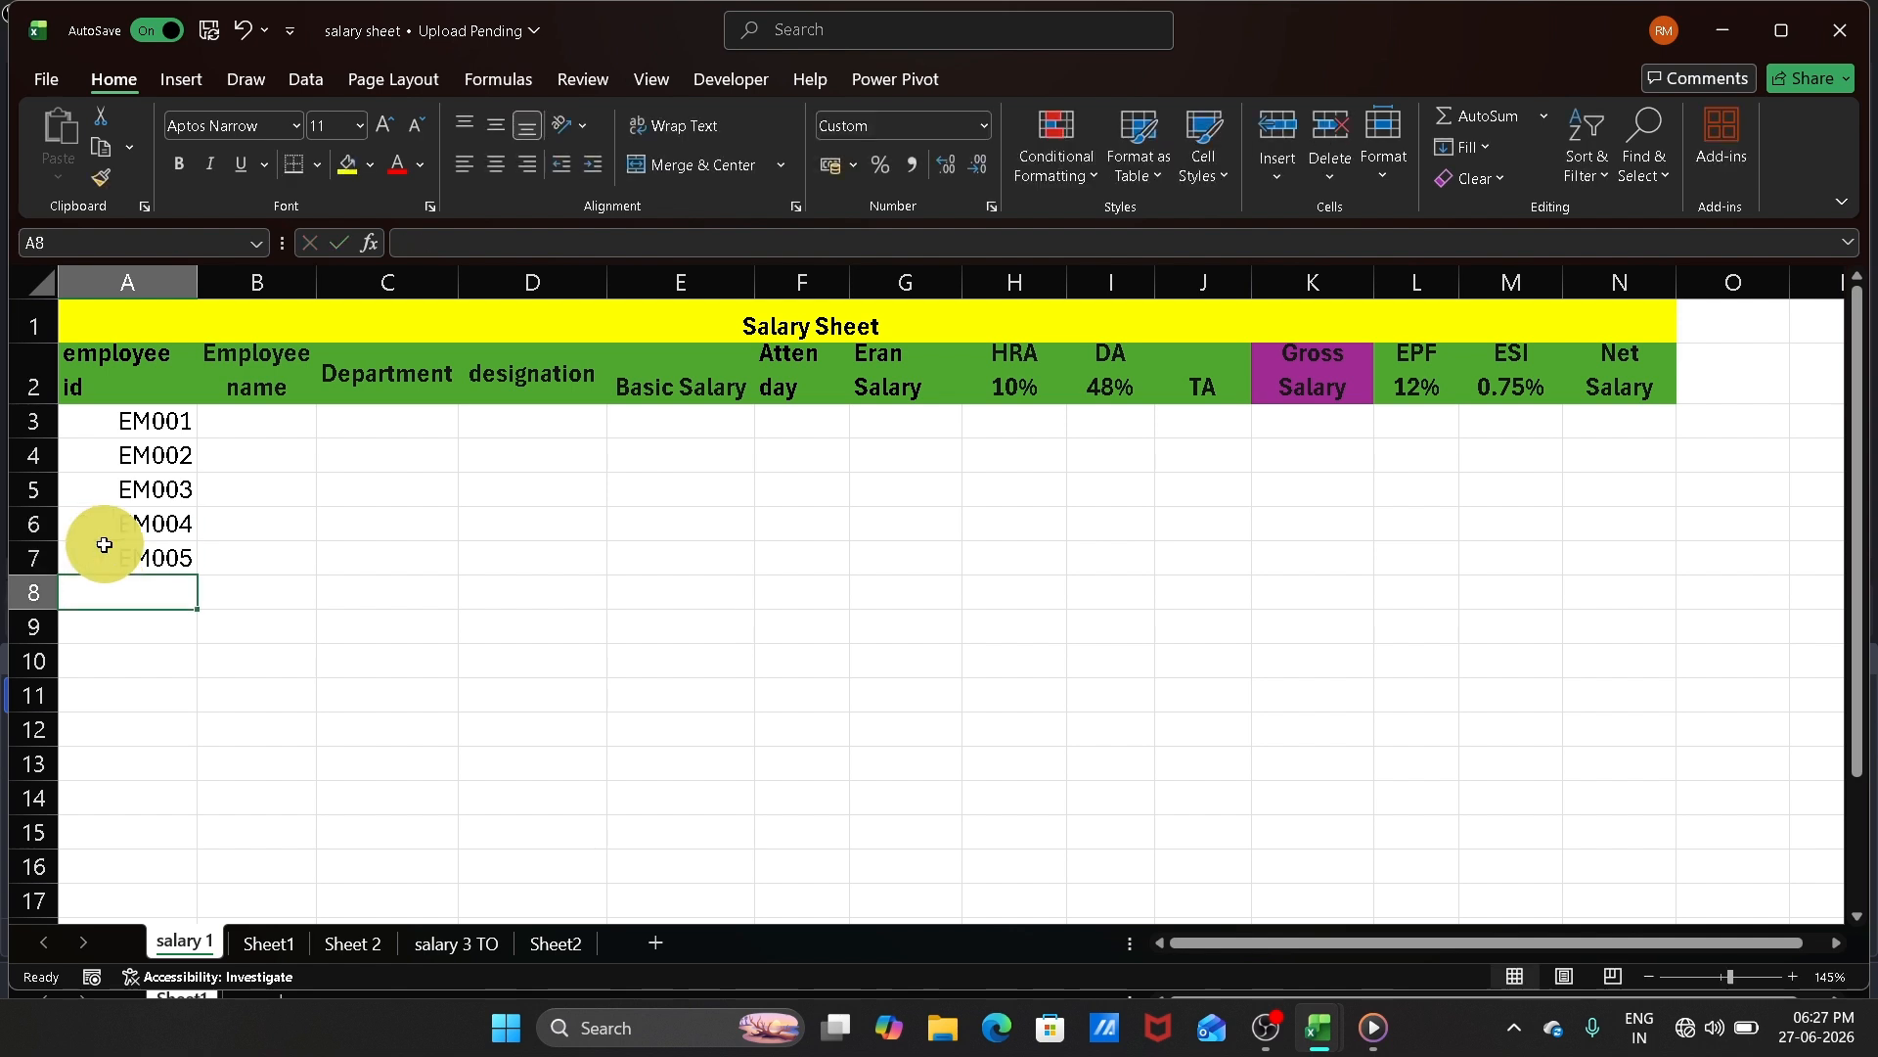
Step: Choose the first and second employee names from the cells' list for B3 and B4
{"action": "left_click", "coordinate": [239, 428]}
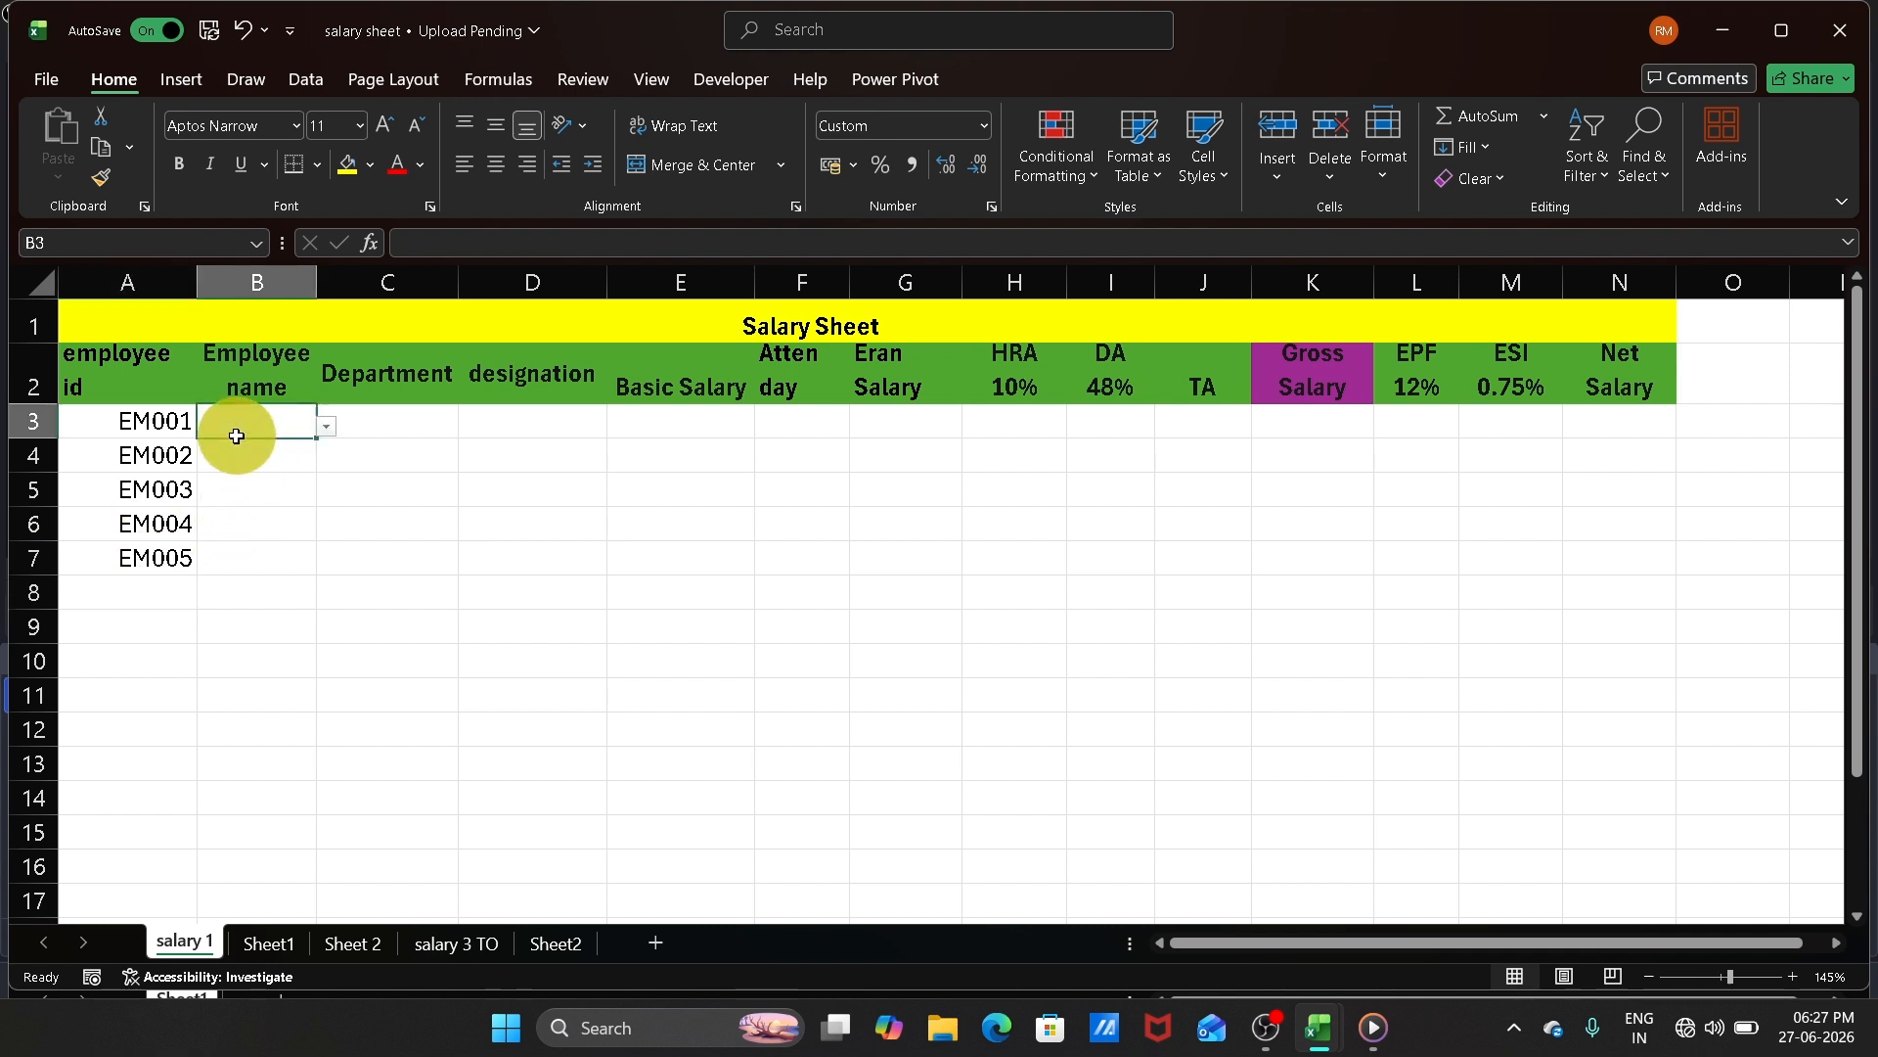
{"action": "left_click", "coordinate": [326, 427]}
{"action": "left_click", "coordinate": [268, 447]}
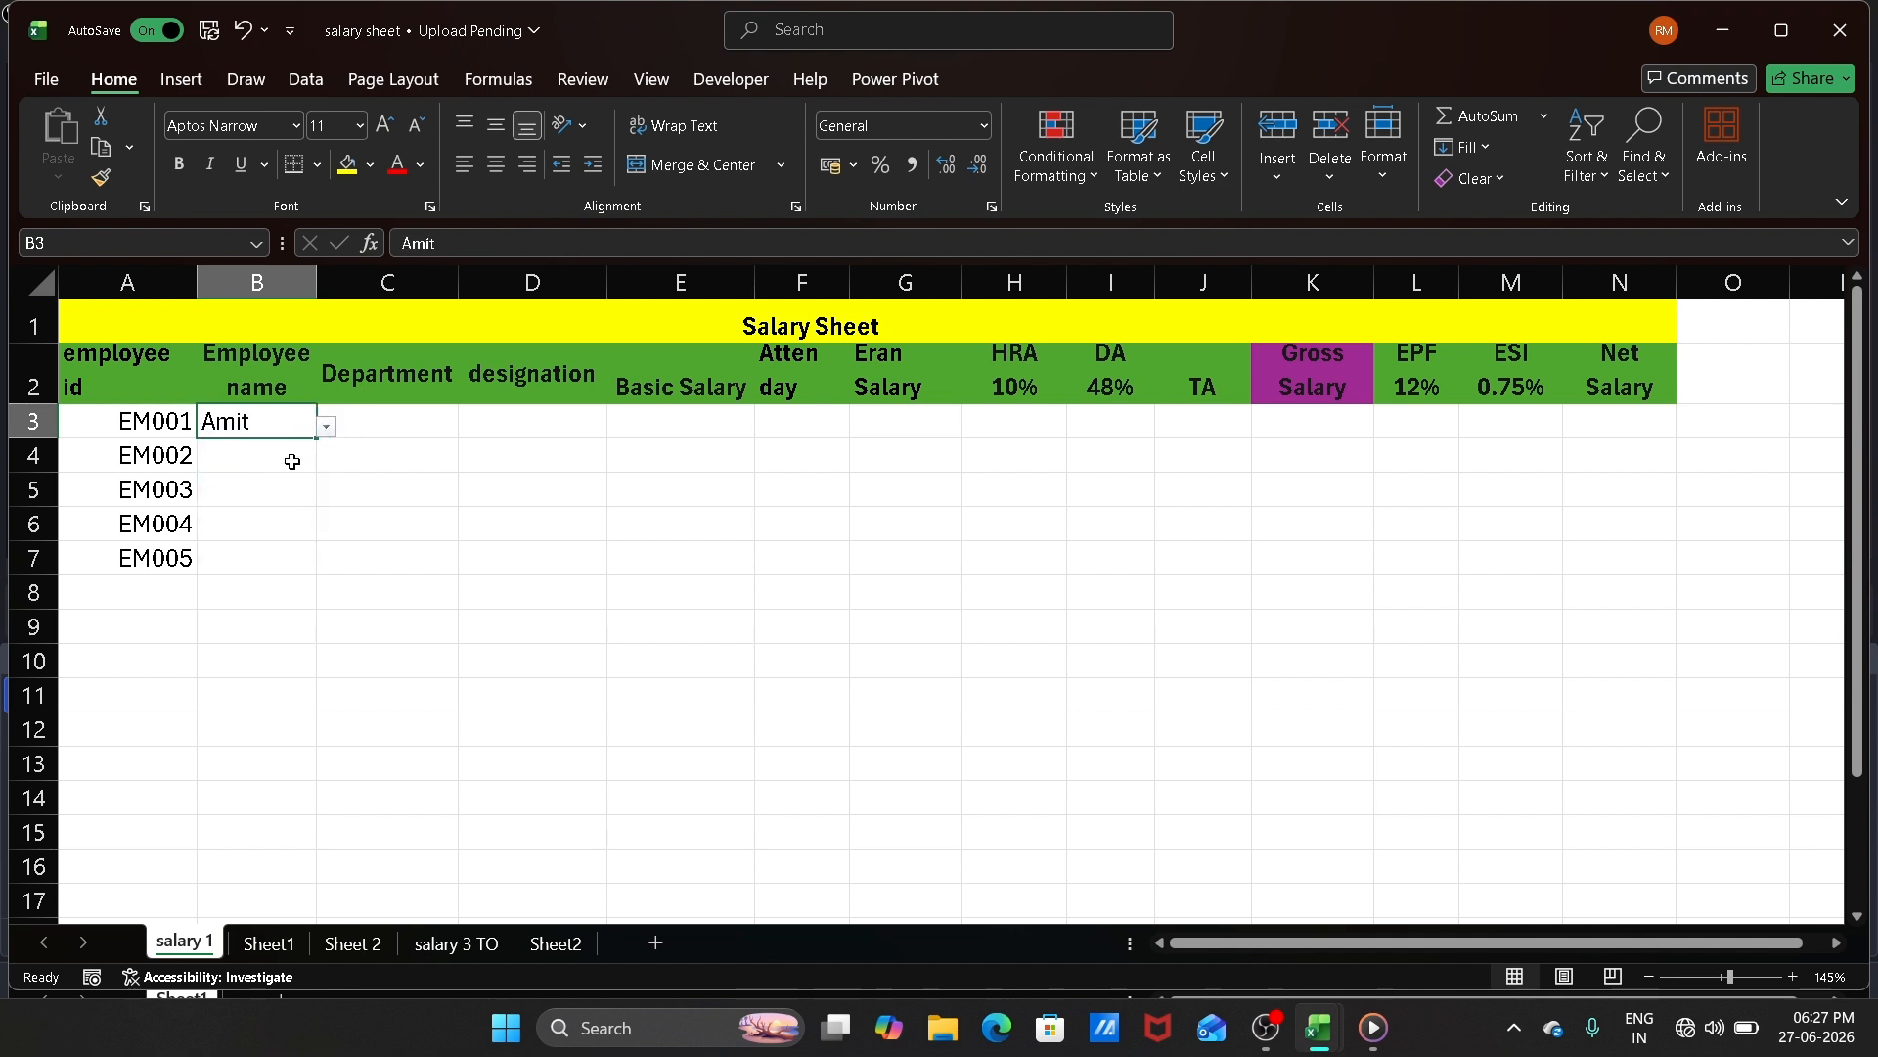
{"action": "left_click", "coordinate": [290, 460]}
{"action": "left_click", "coordinate": [326, 460]}
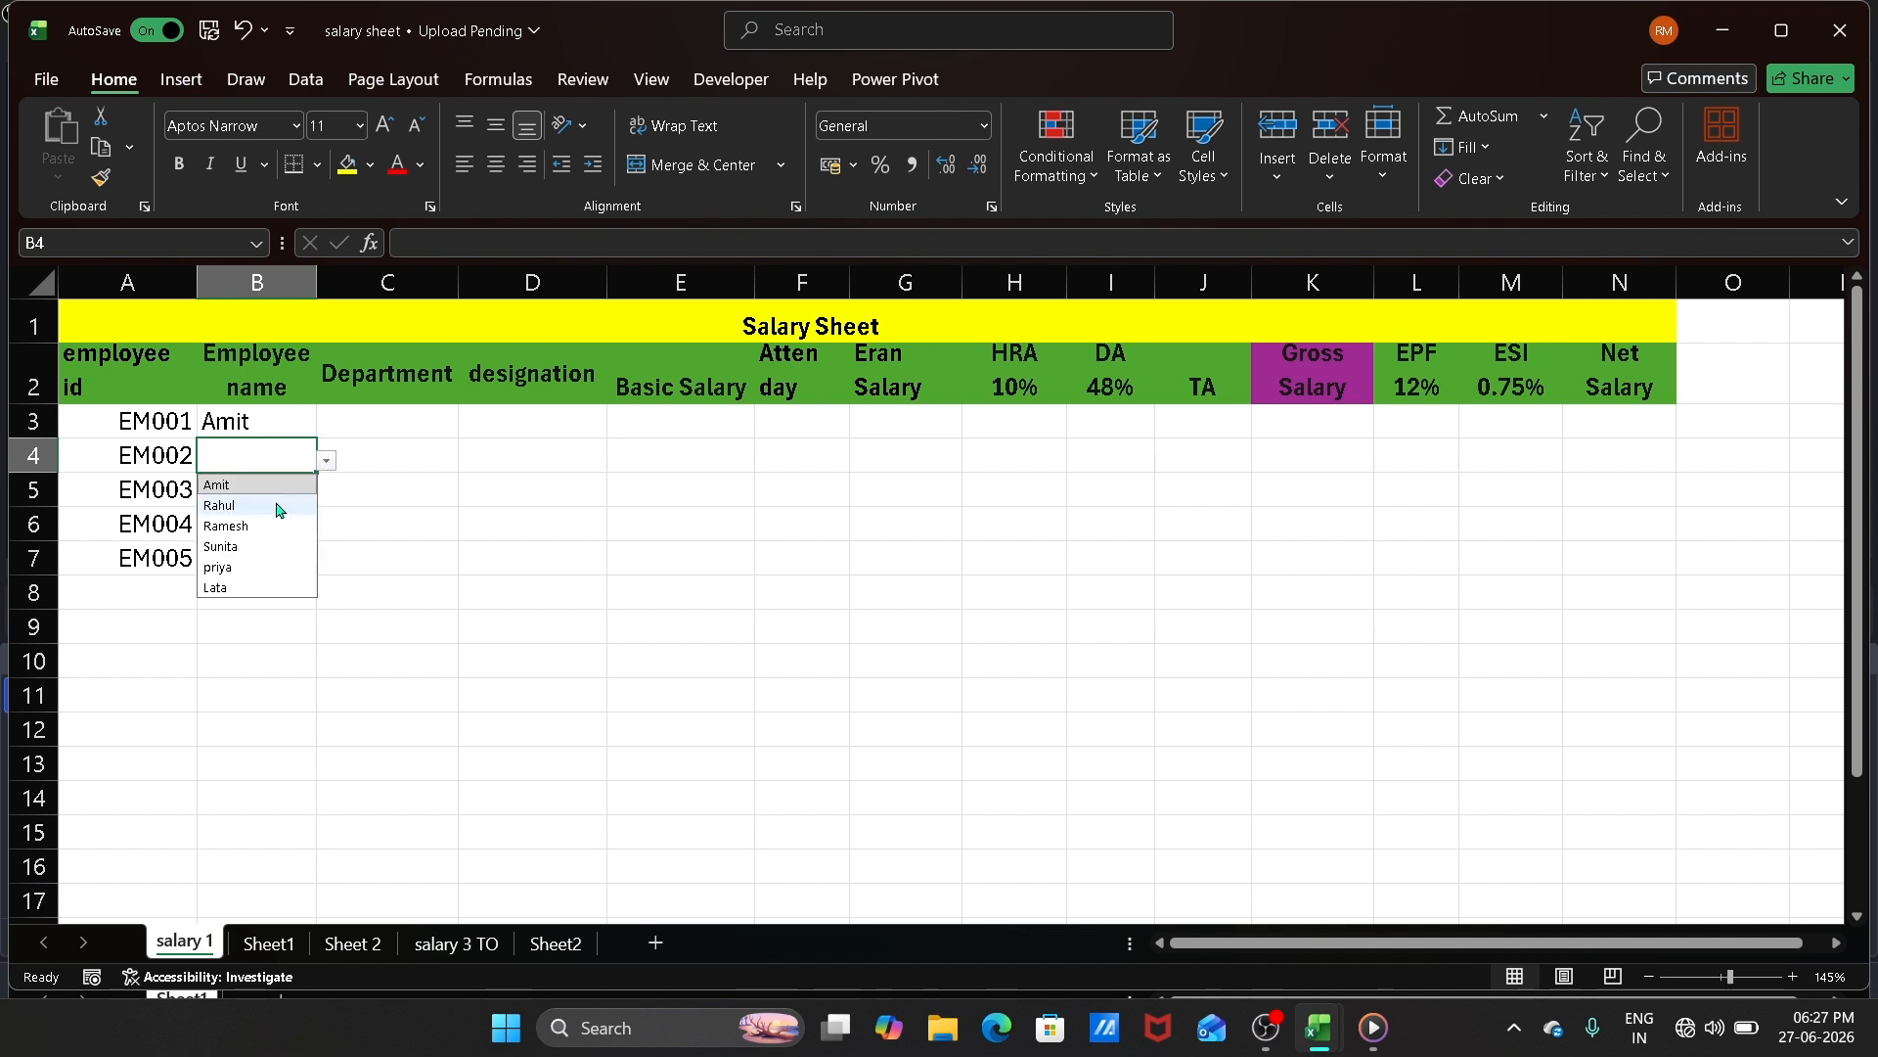
{"action": "left_click", "coordinate": [276, 501]}
Step: Fill B5, B6 and B7 with the third, fourth and fifth employee names from the cells' list
{"action": "left_click", "coordinate": [274, 486]}
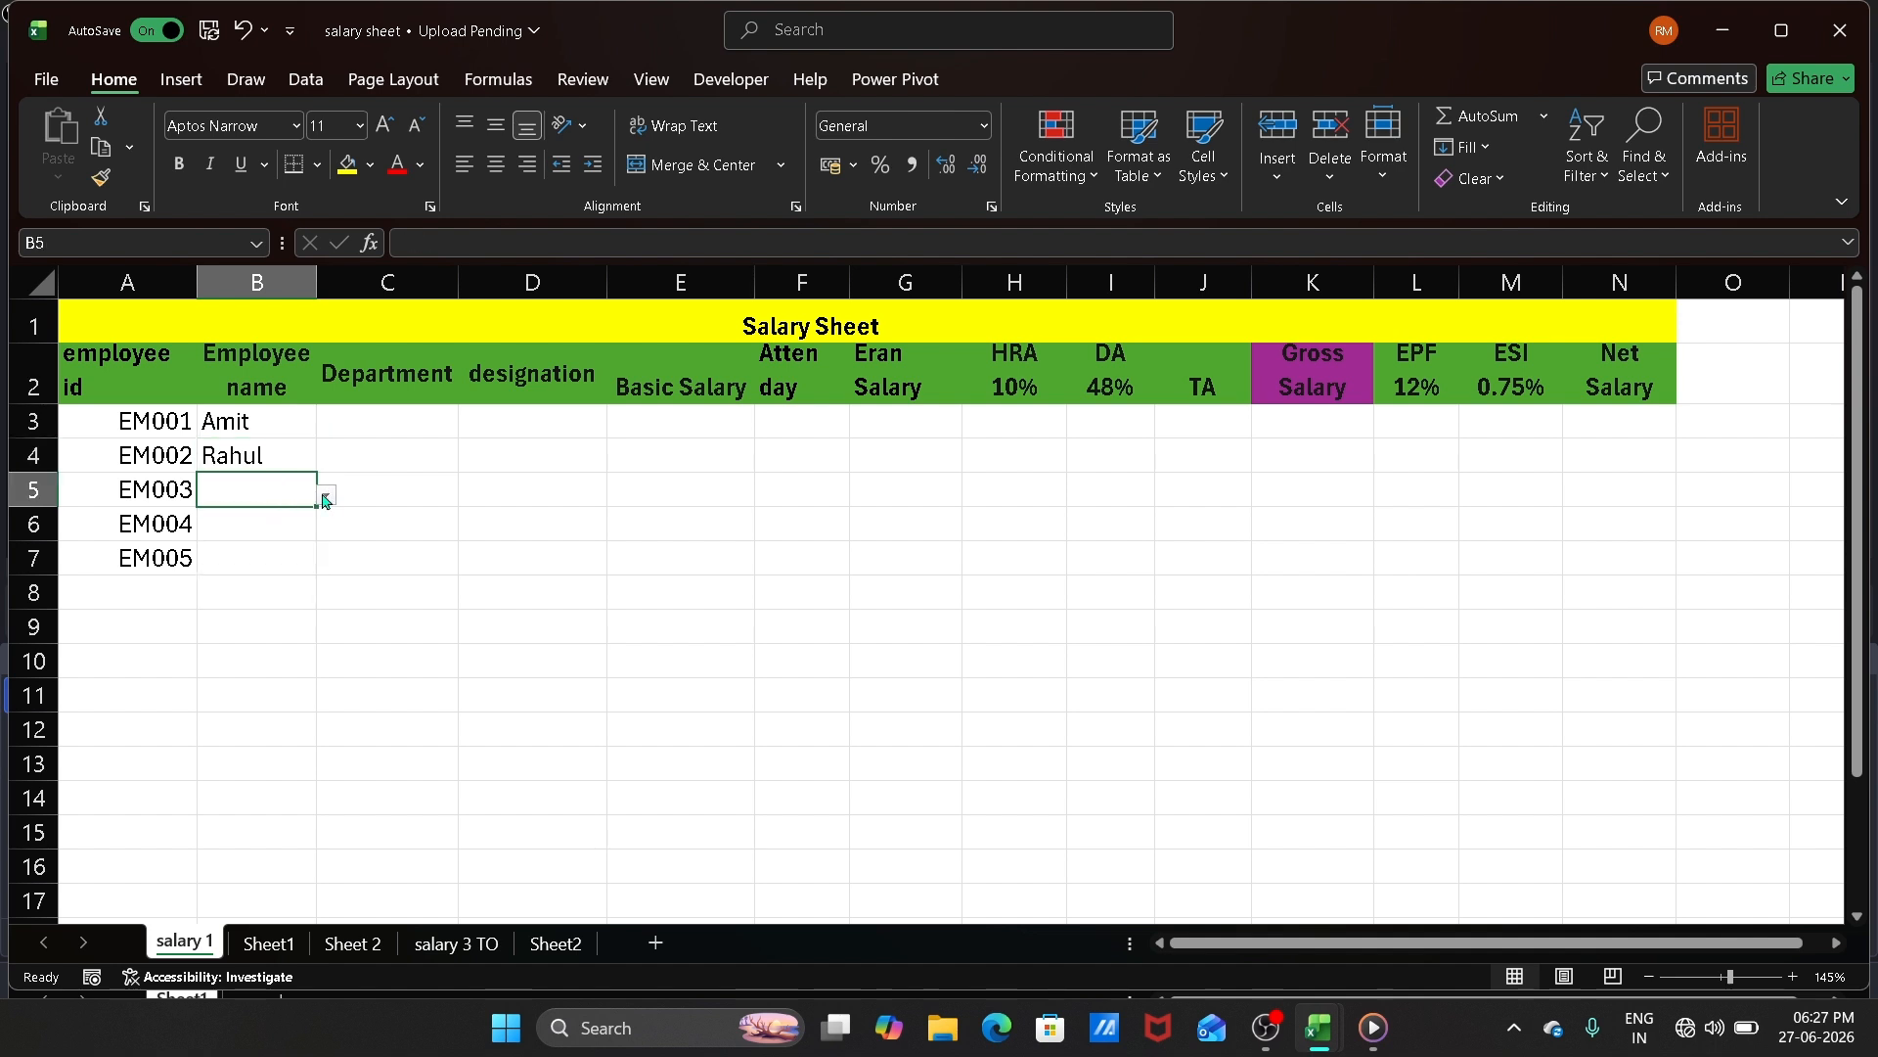
{"action": "left_click", "coordinate": [325, 494]}
{"action": "left_click", "coordinate": [262, 558]}
{"action": "left_click", "coordinate": [258, 528]}
{"action": "left_click", "coordinate": [326, 528]}
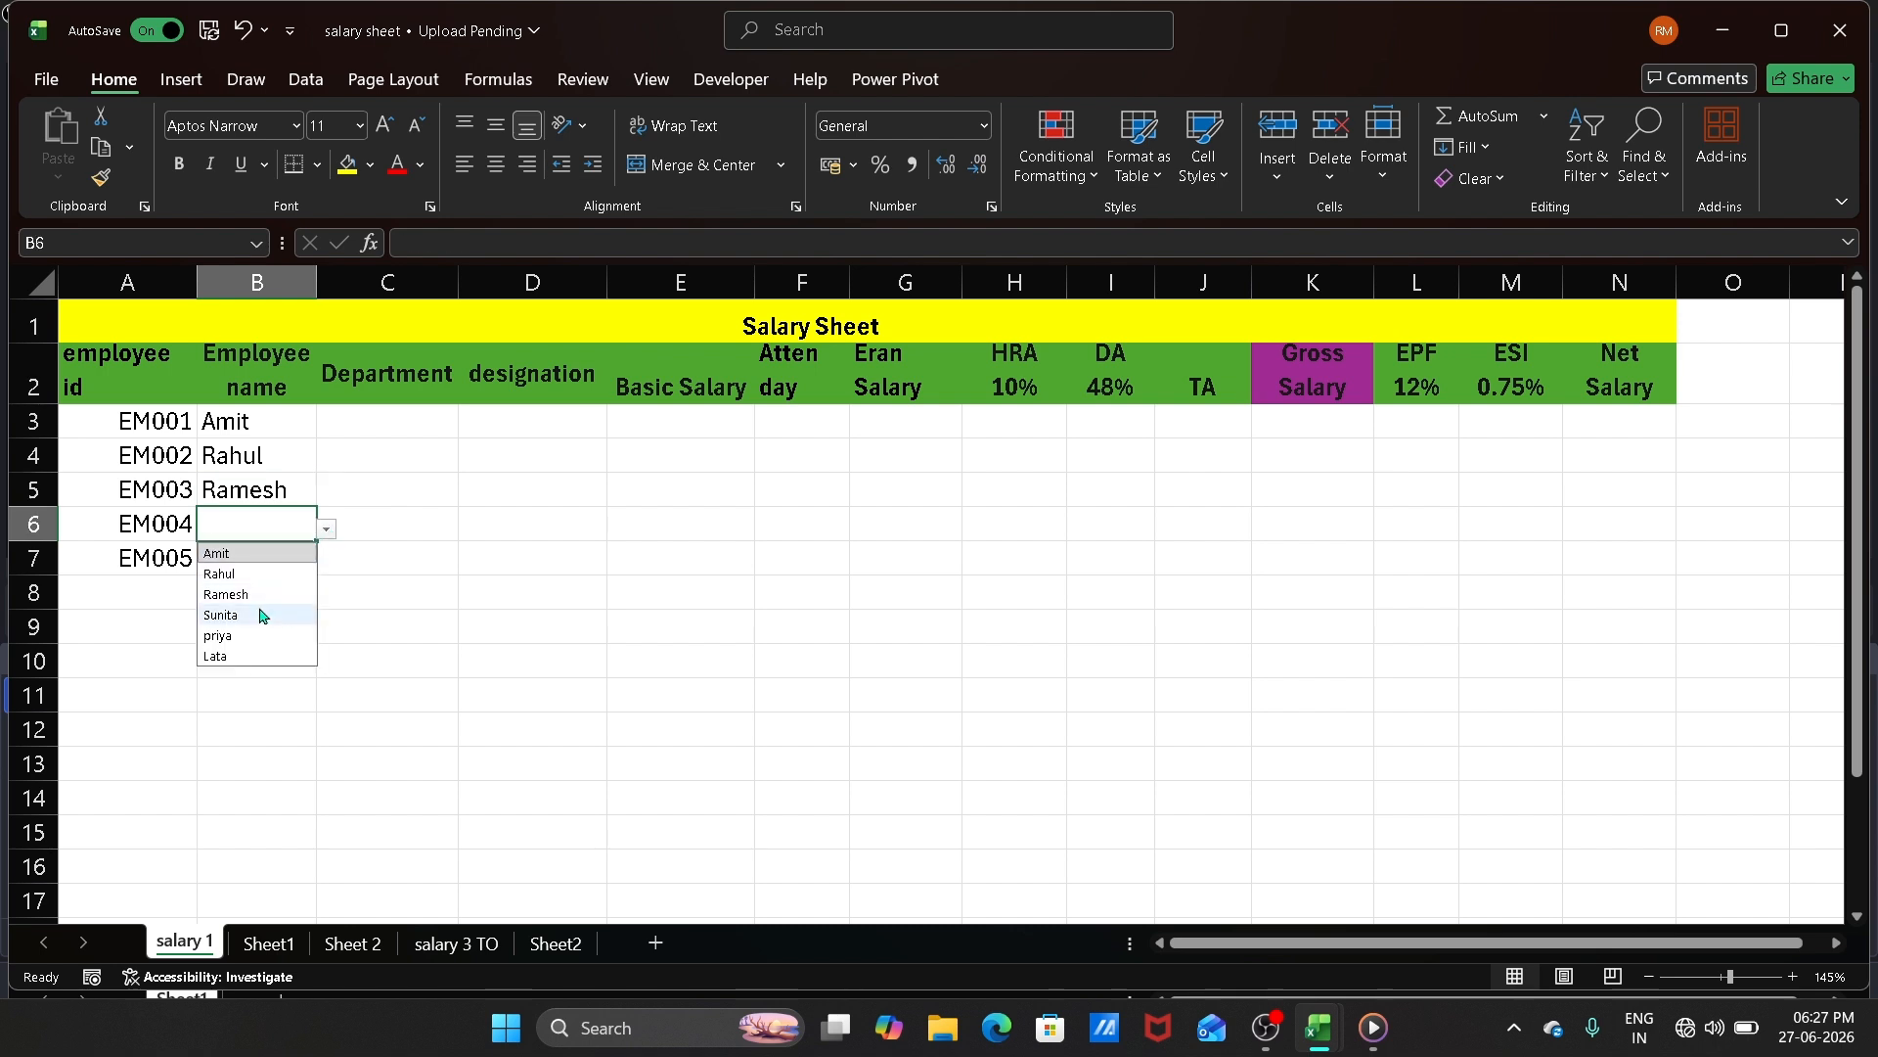
{"action": "left_click", "coordinate": [257, 616]}
{"action": "left_click", "coordinate": [262, 560]}
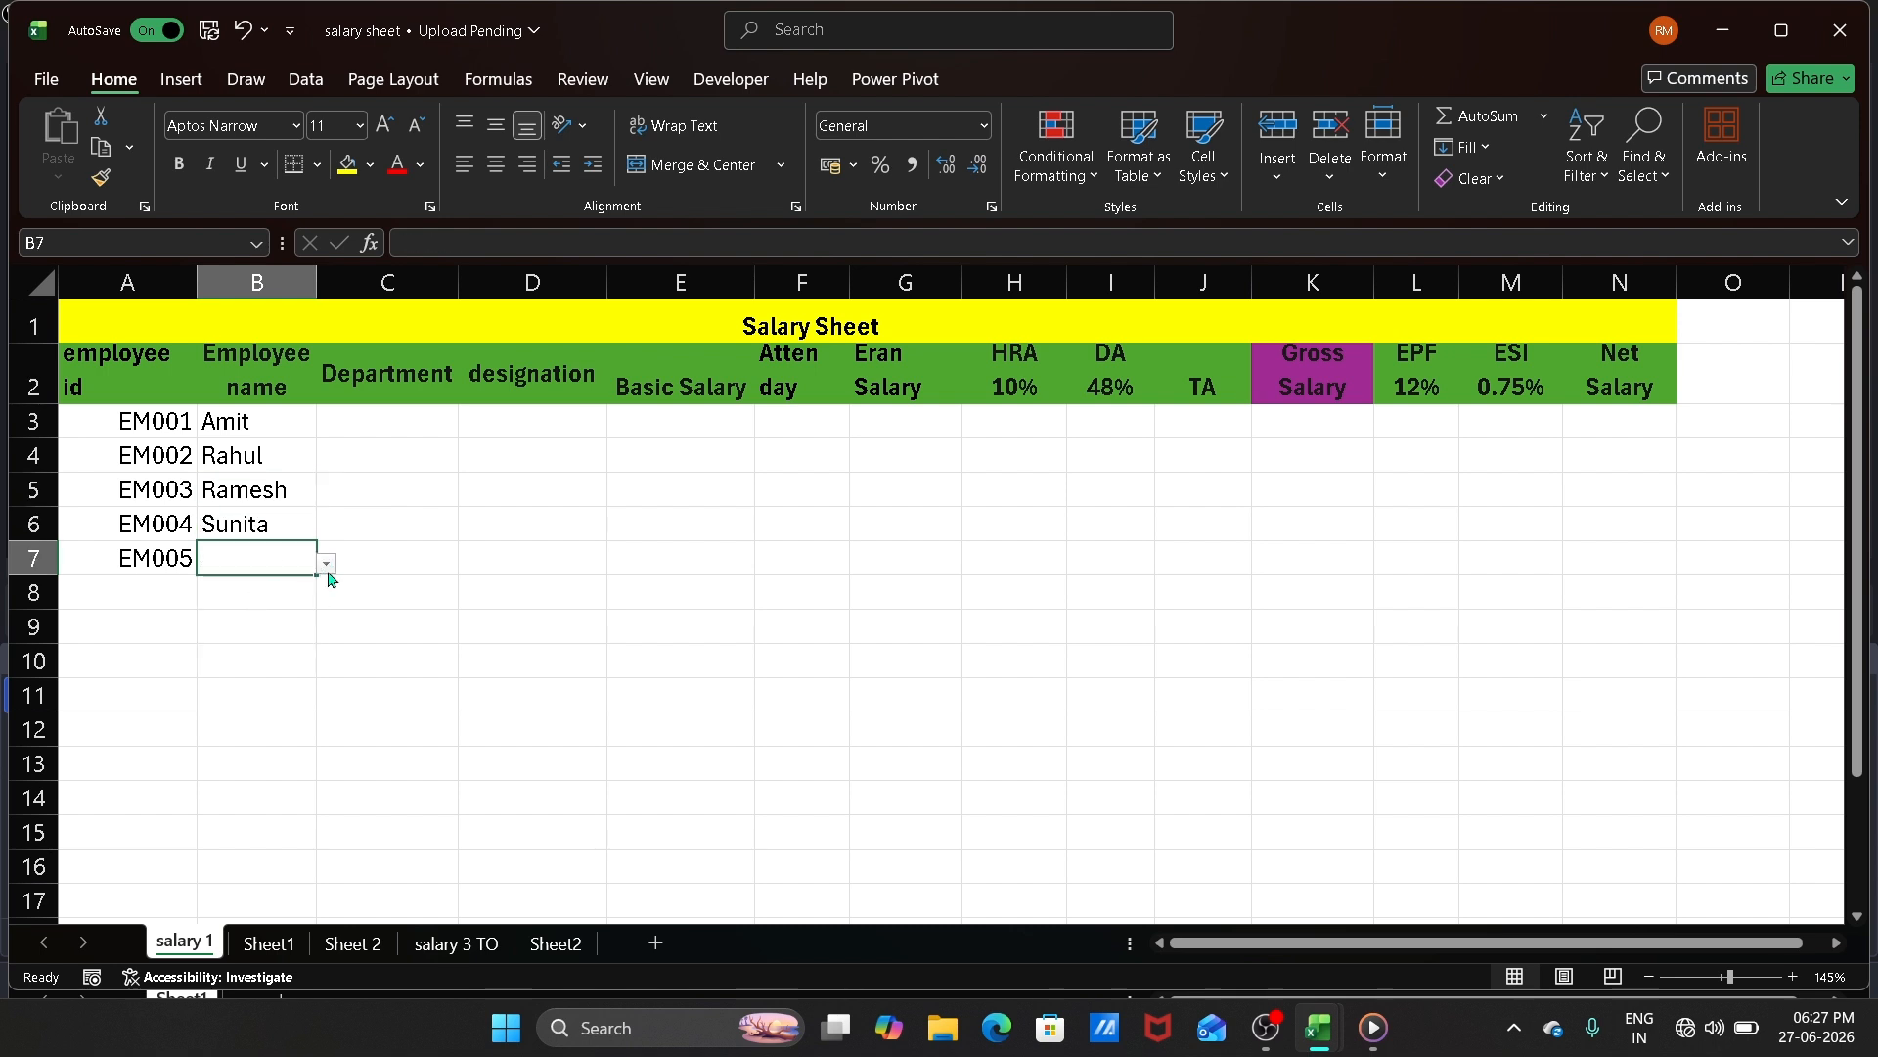
{"action": "left_click", "coordinate": [326, 565]}
{"action": "left_click", "coordinate": [239, 670]}
Step: Choose Data entry as the department in C3 and Finance in C4
{"action": "left_click", "coordinate": [383, 432]}
{"action": "left_click", "coordinate": [469, 428]}
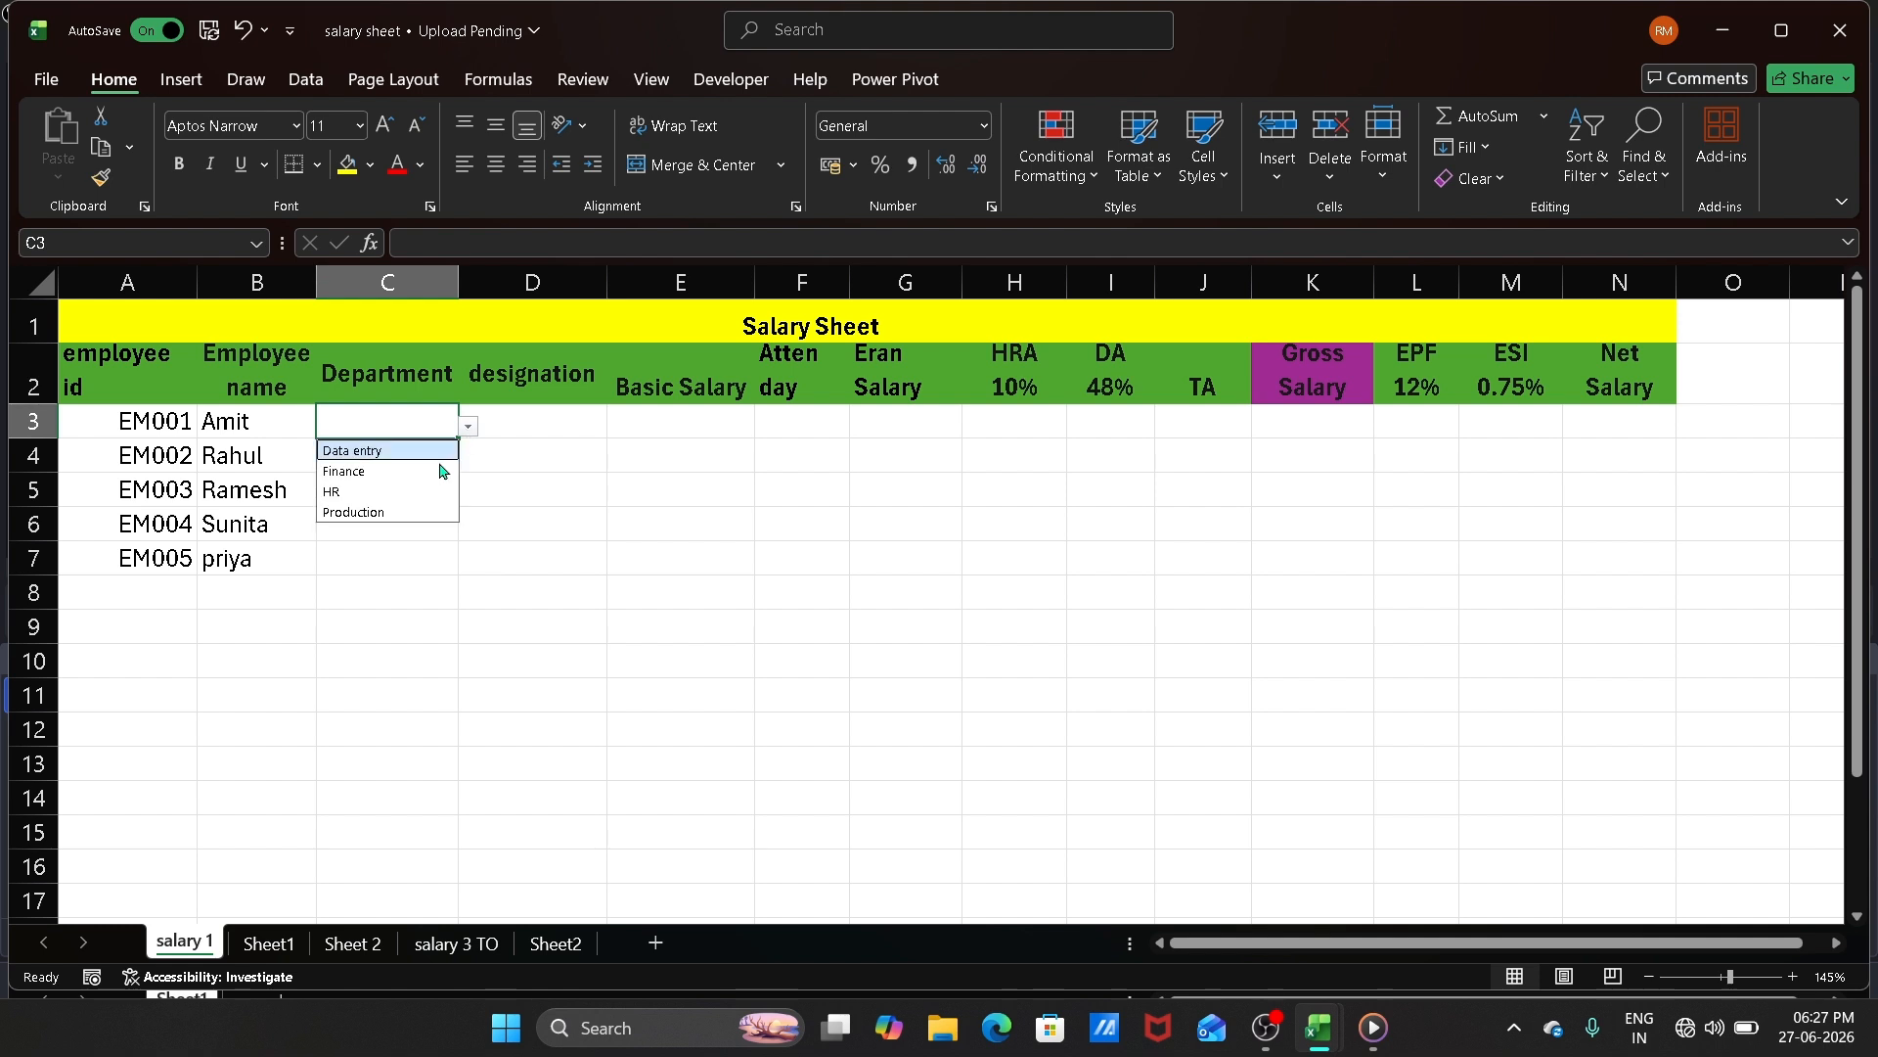
{"action": "left_click", "coordinate": [389, 449]}
{"action": "left_click", "coordinate": [414, 457]}
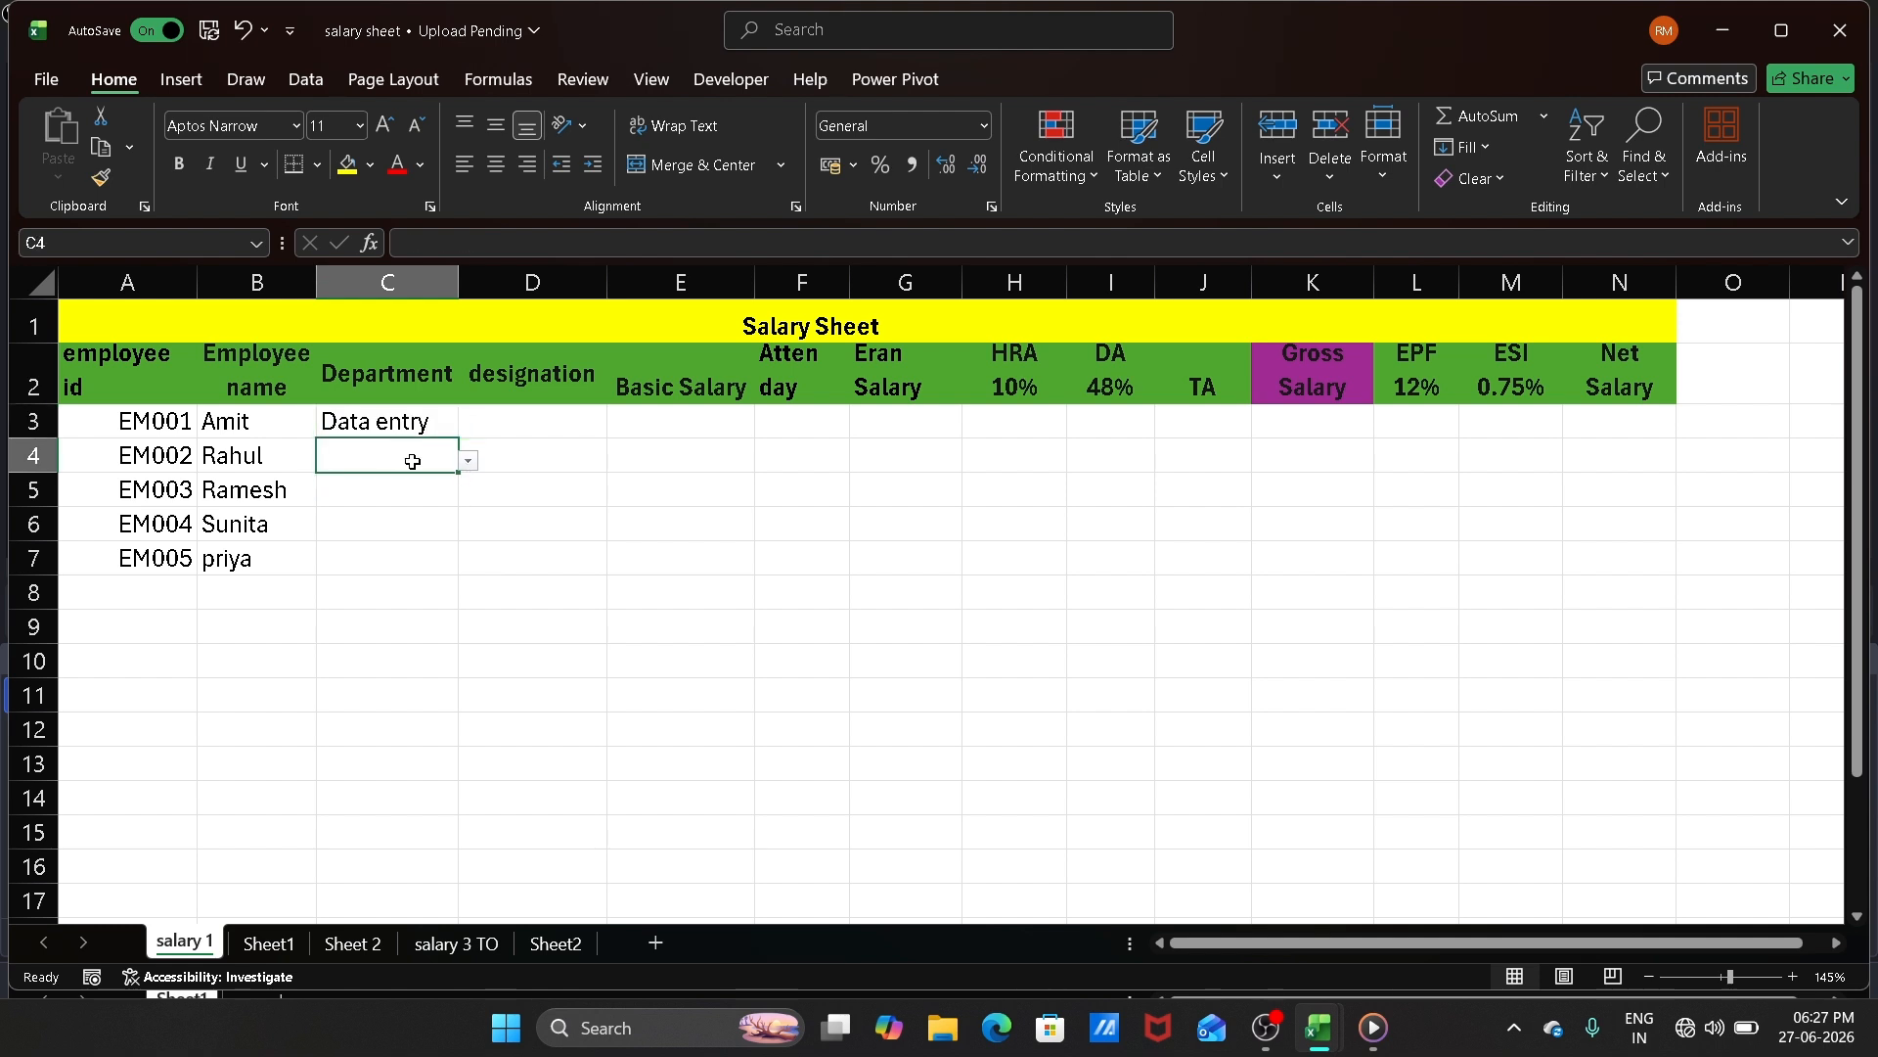
{"action": "left_click", "coordinate": [468, 460]}
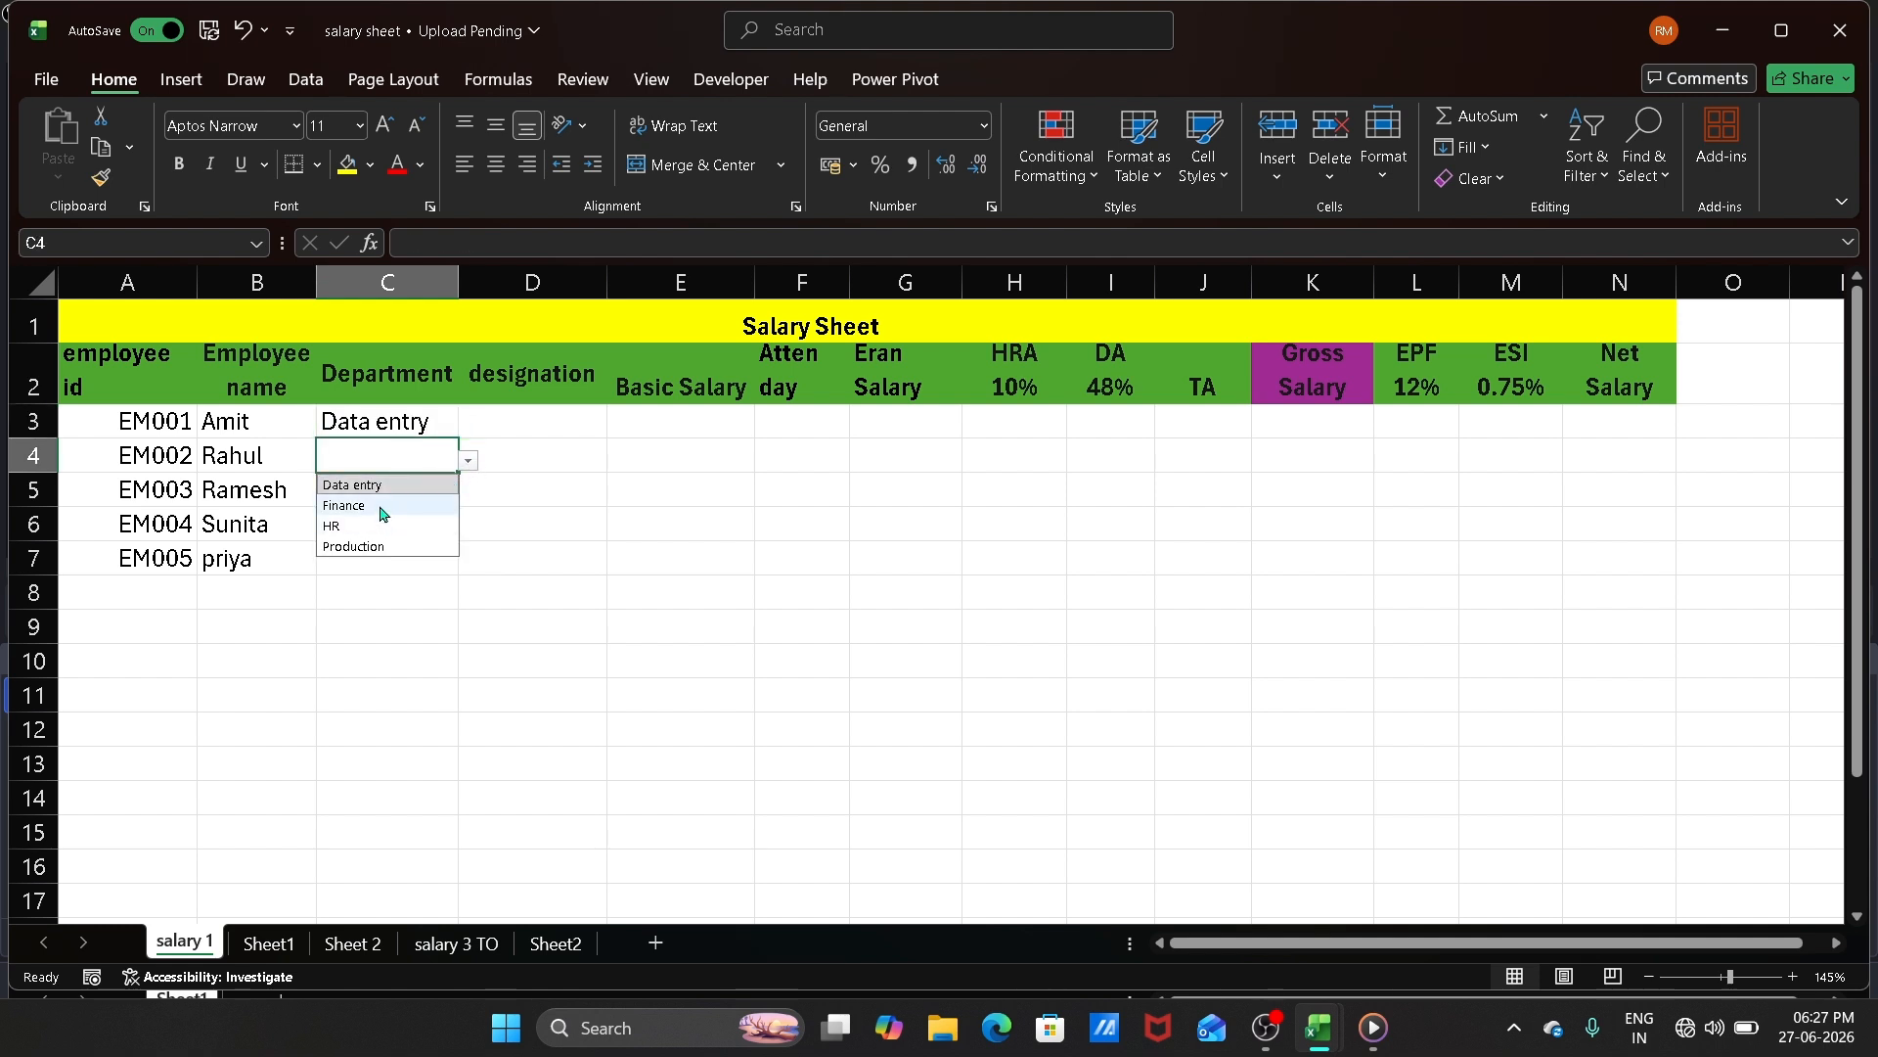
{"action": "left_click", "coordinate": [381, 505]}
Step: Set the departments to HR in C5, Production in C6 and Finance in C7 from the cells' list options
{"action": "left_click", "coordinate": [389, 490]}
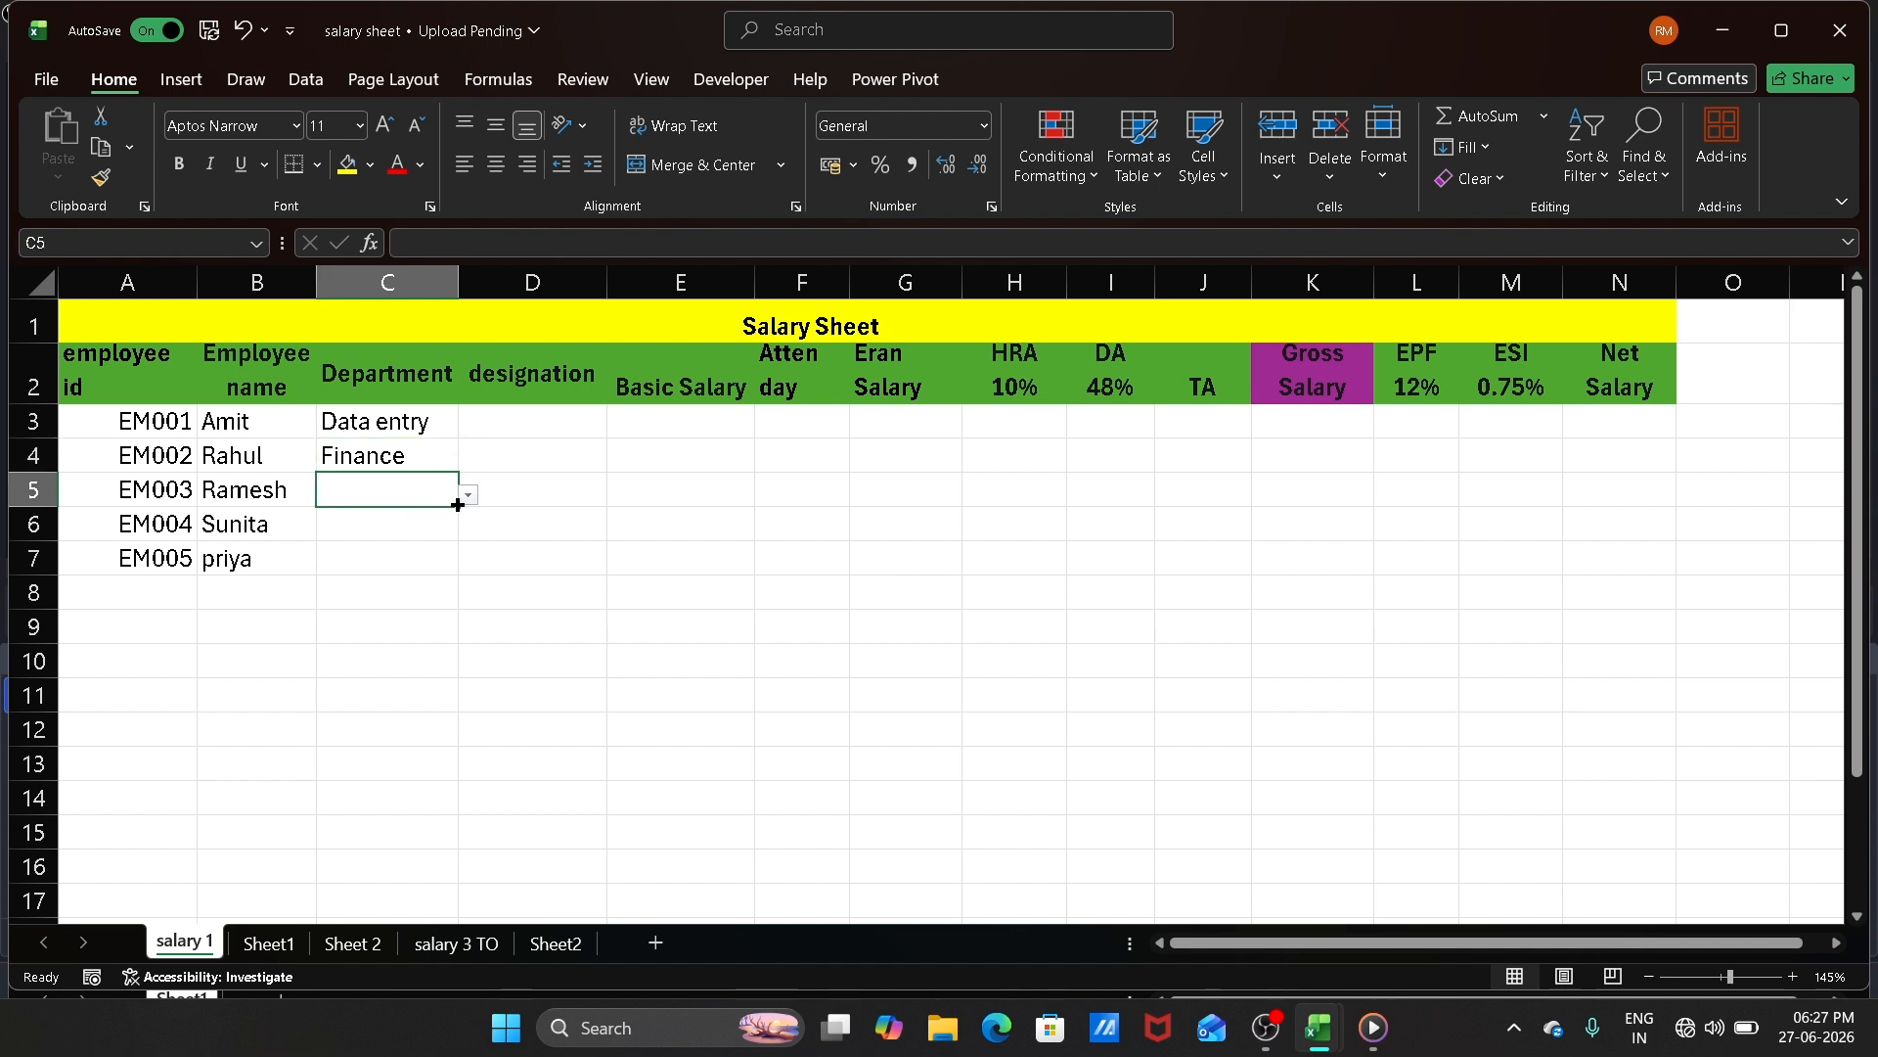
{"action": "left_click", "coordinate": [468, 494]}
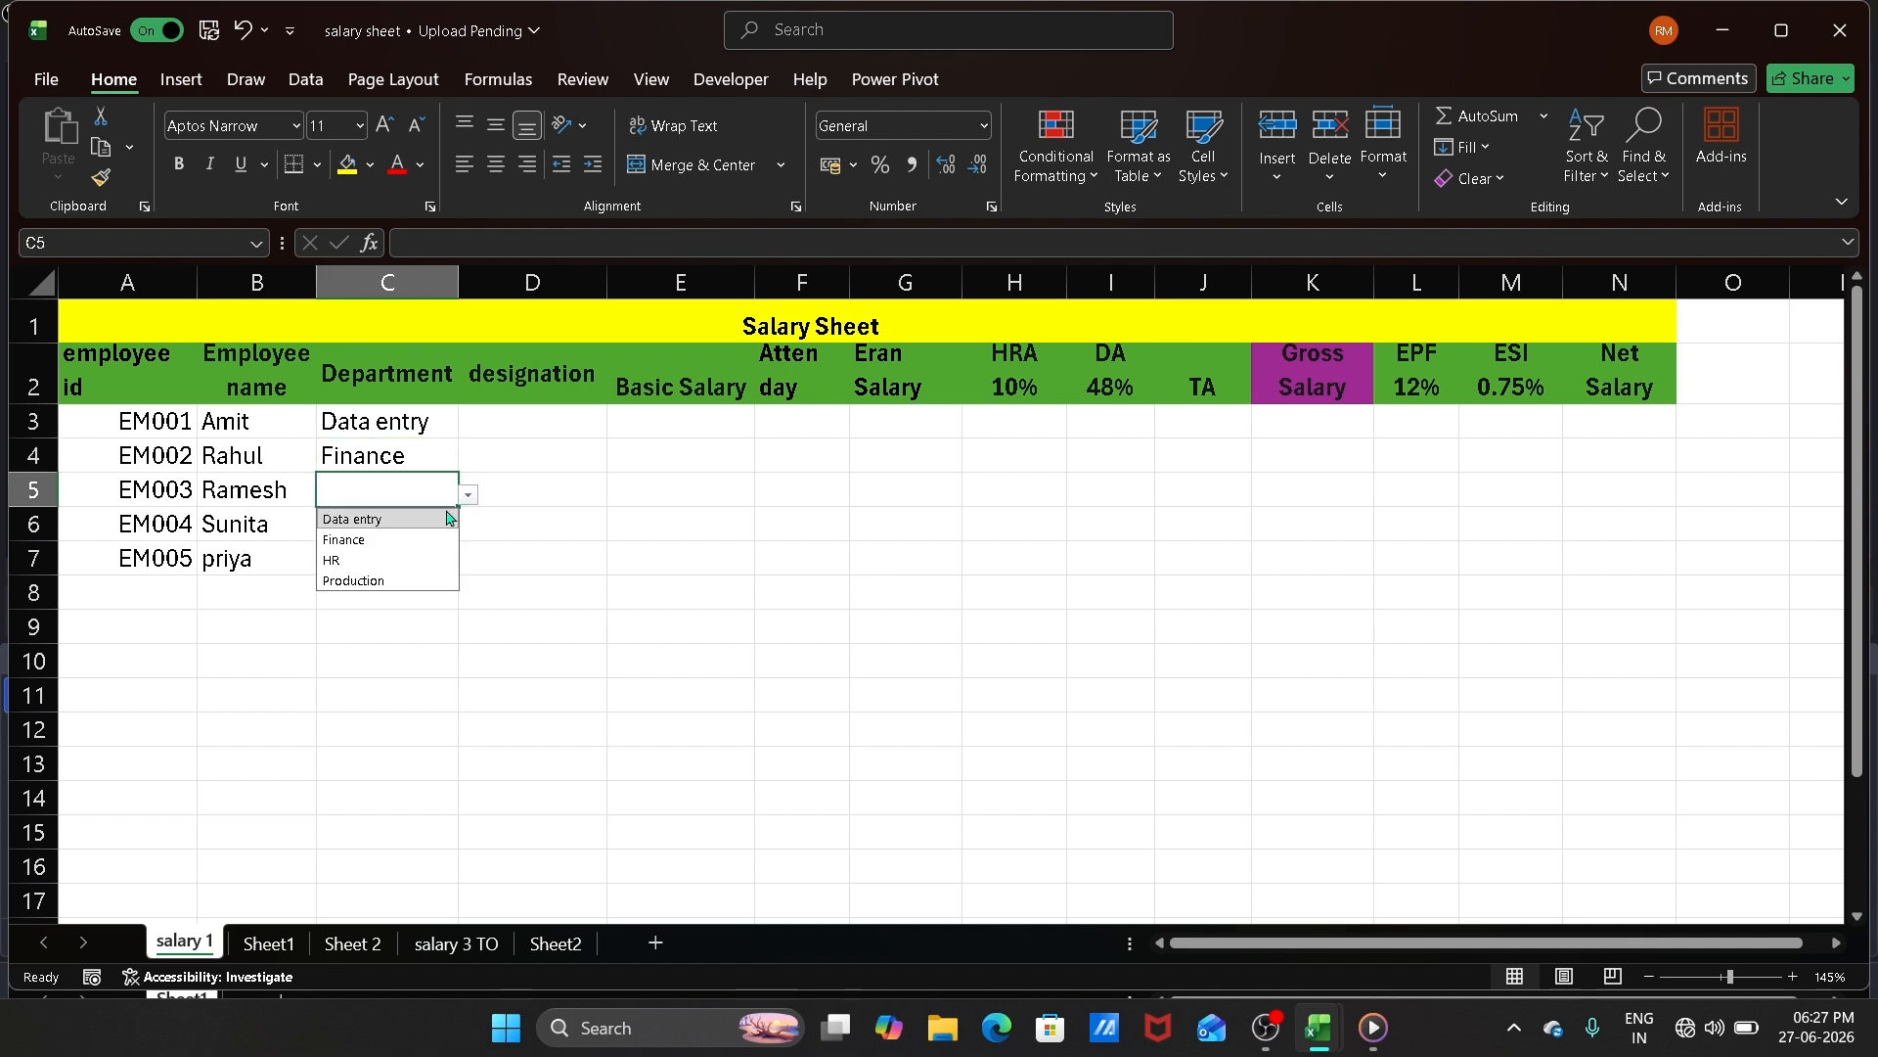
{"action": "left_click", "coordinate": [381, 560]}
{"action": "left_click", "coordinate": [383, 525]}
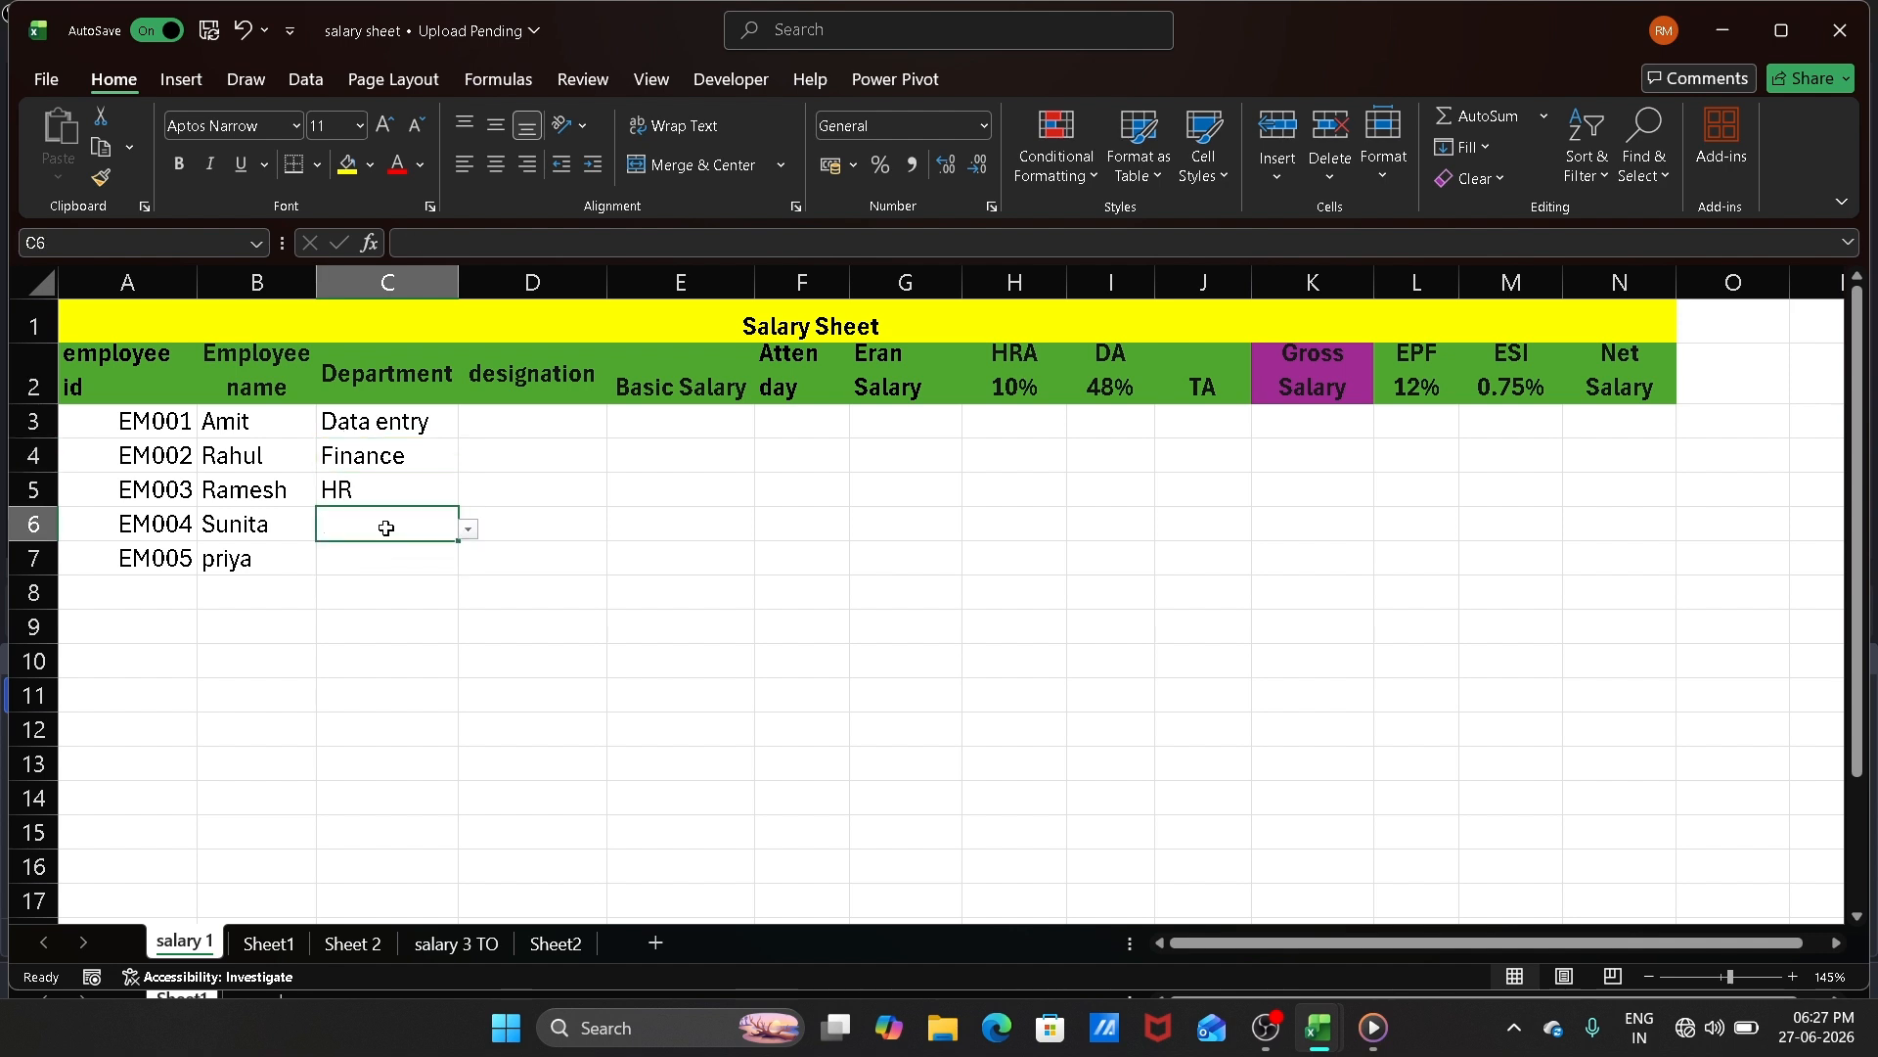
{"action": "left_click", "coordinate": [468, 531]}
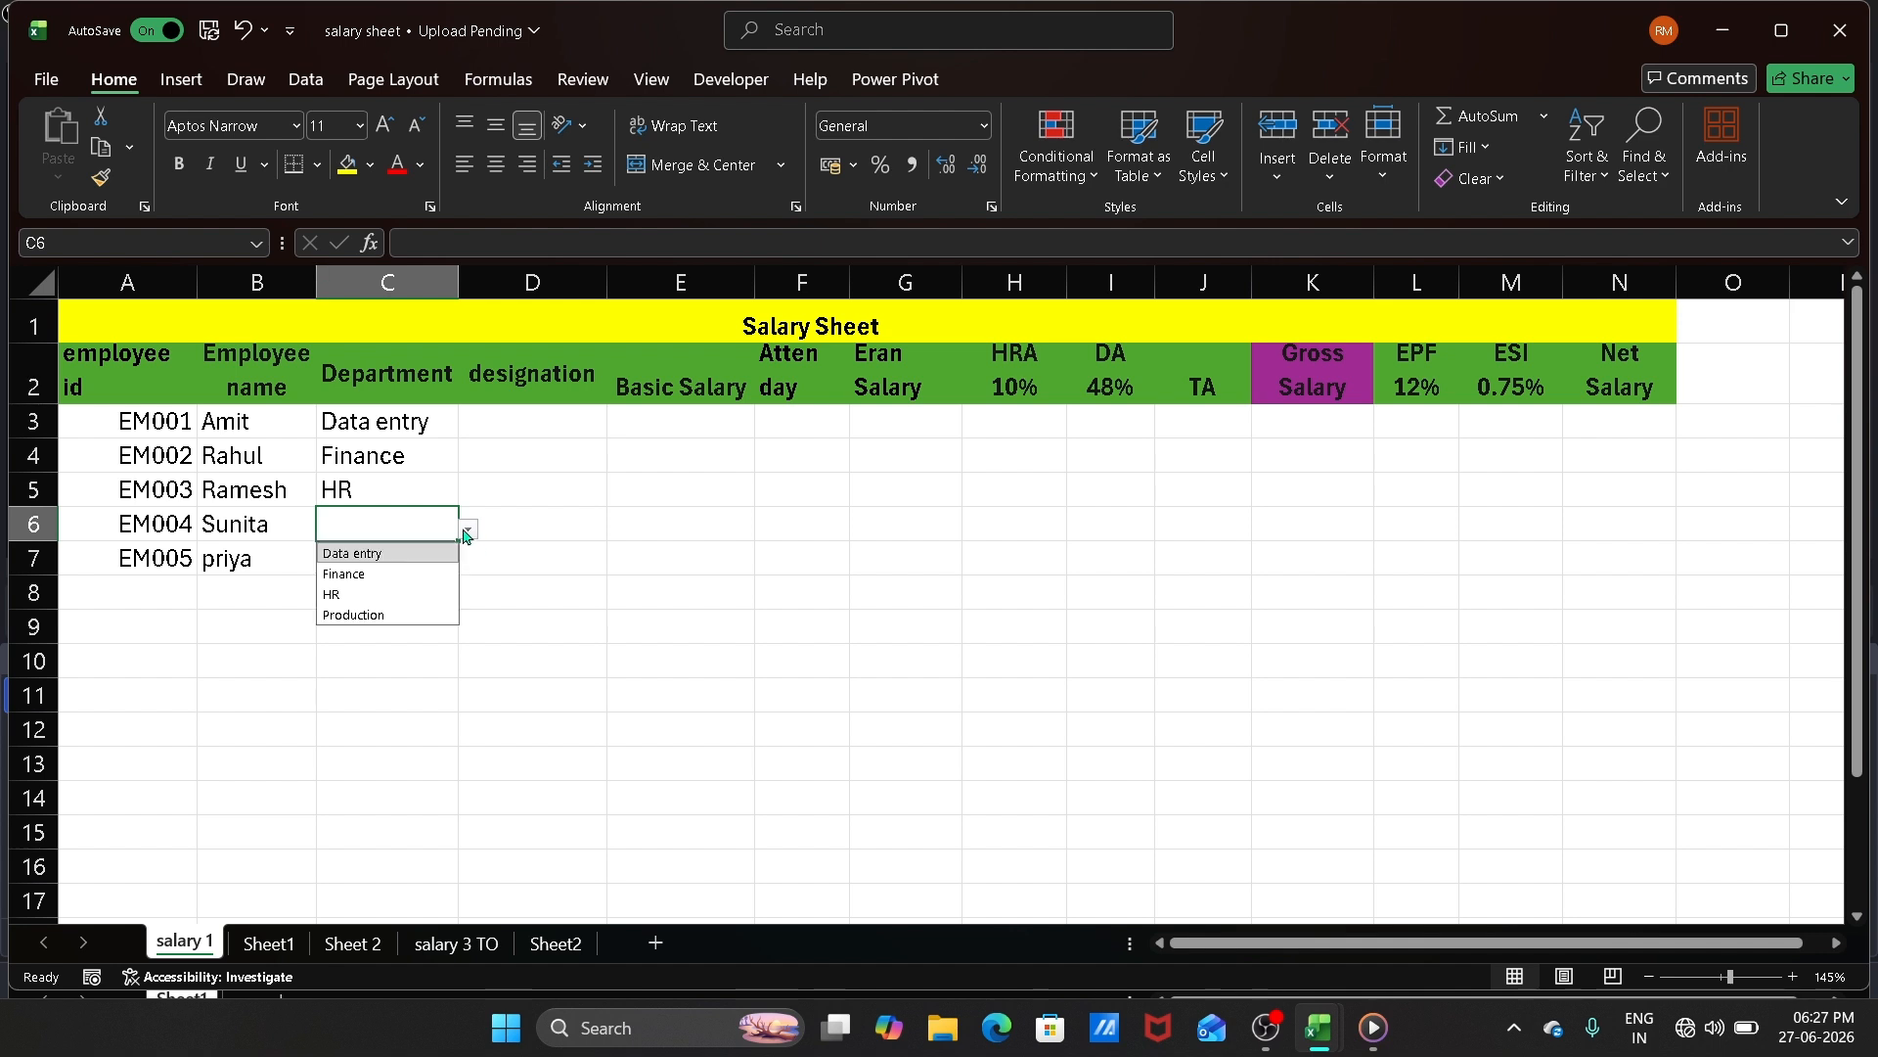
{"action": "left_click", "coordinate": [371, 616]}
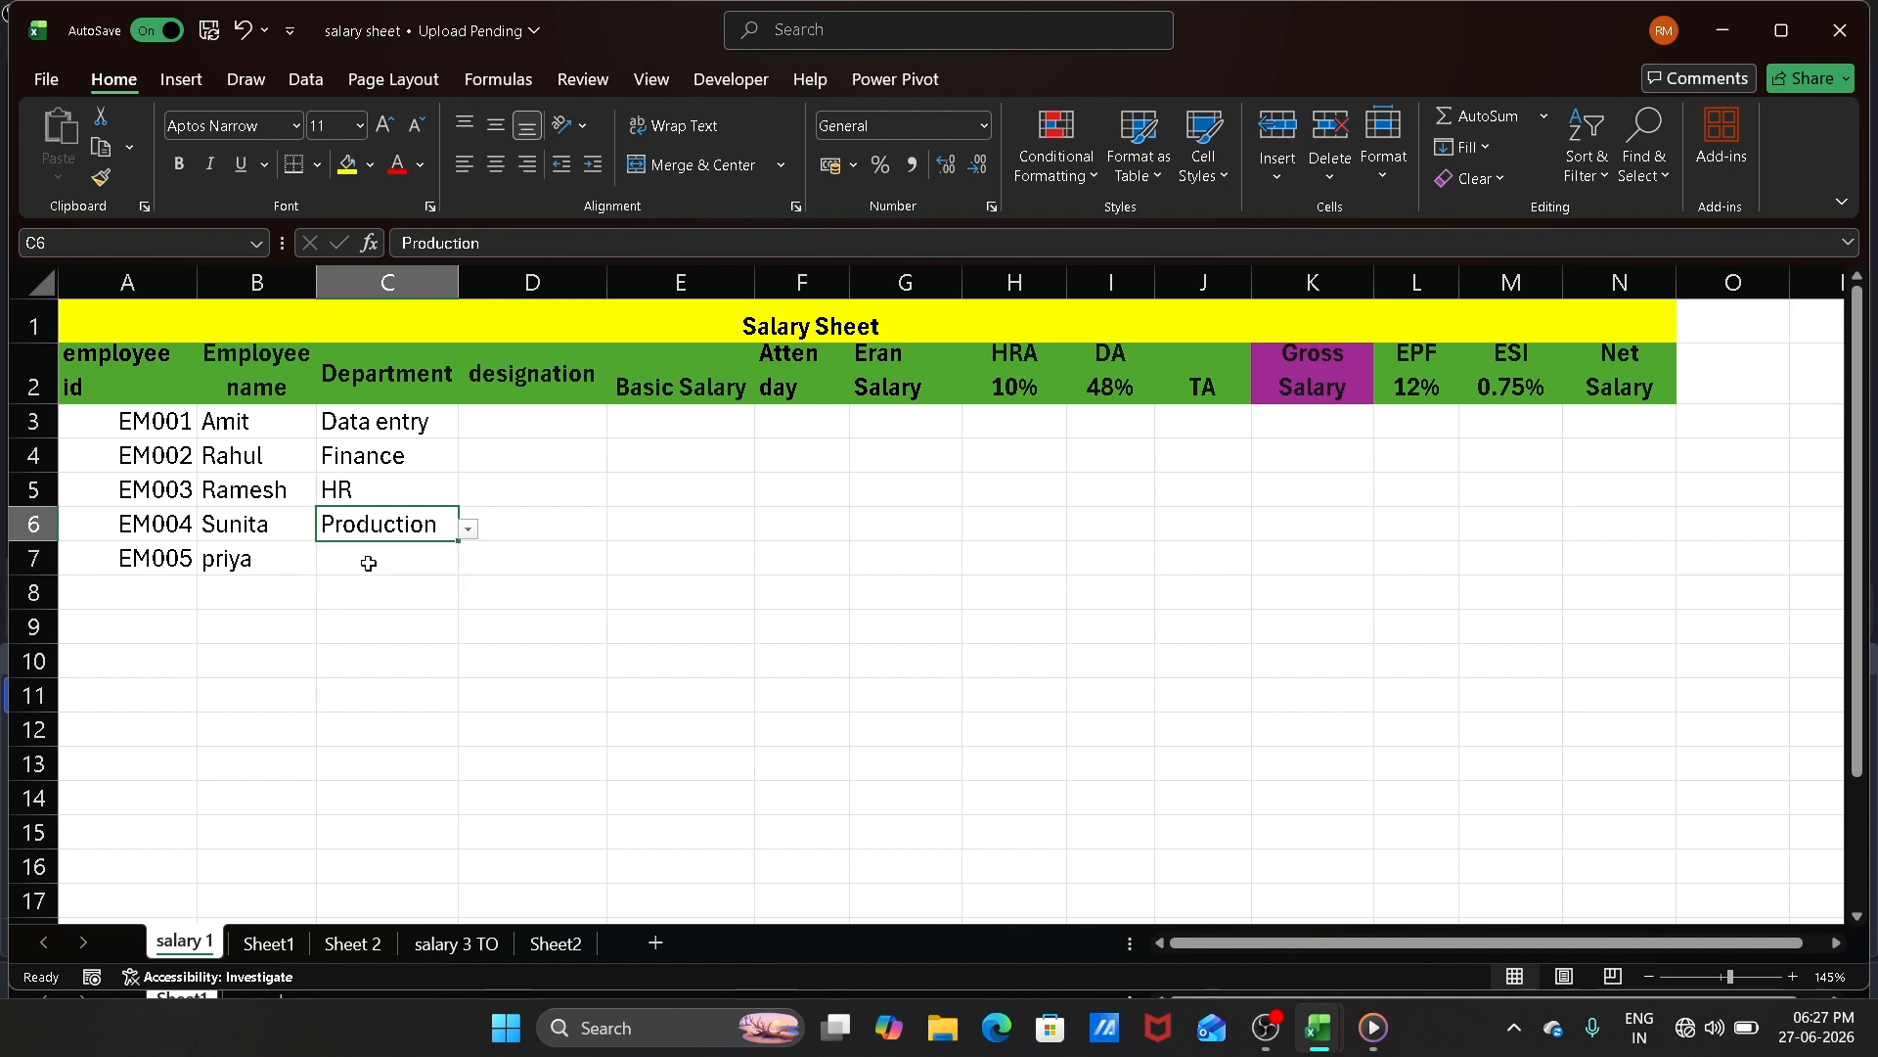
{"action": "left_click", "coordinate": [369, 559]}
{"action": "left_click", "coordinate": [468, 564]}
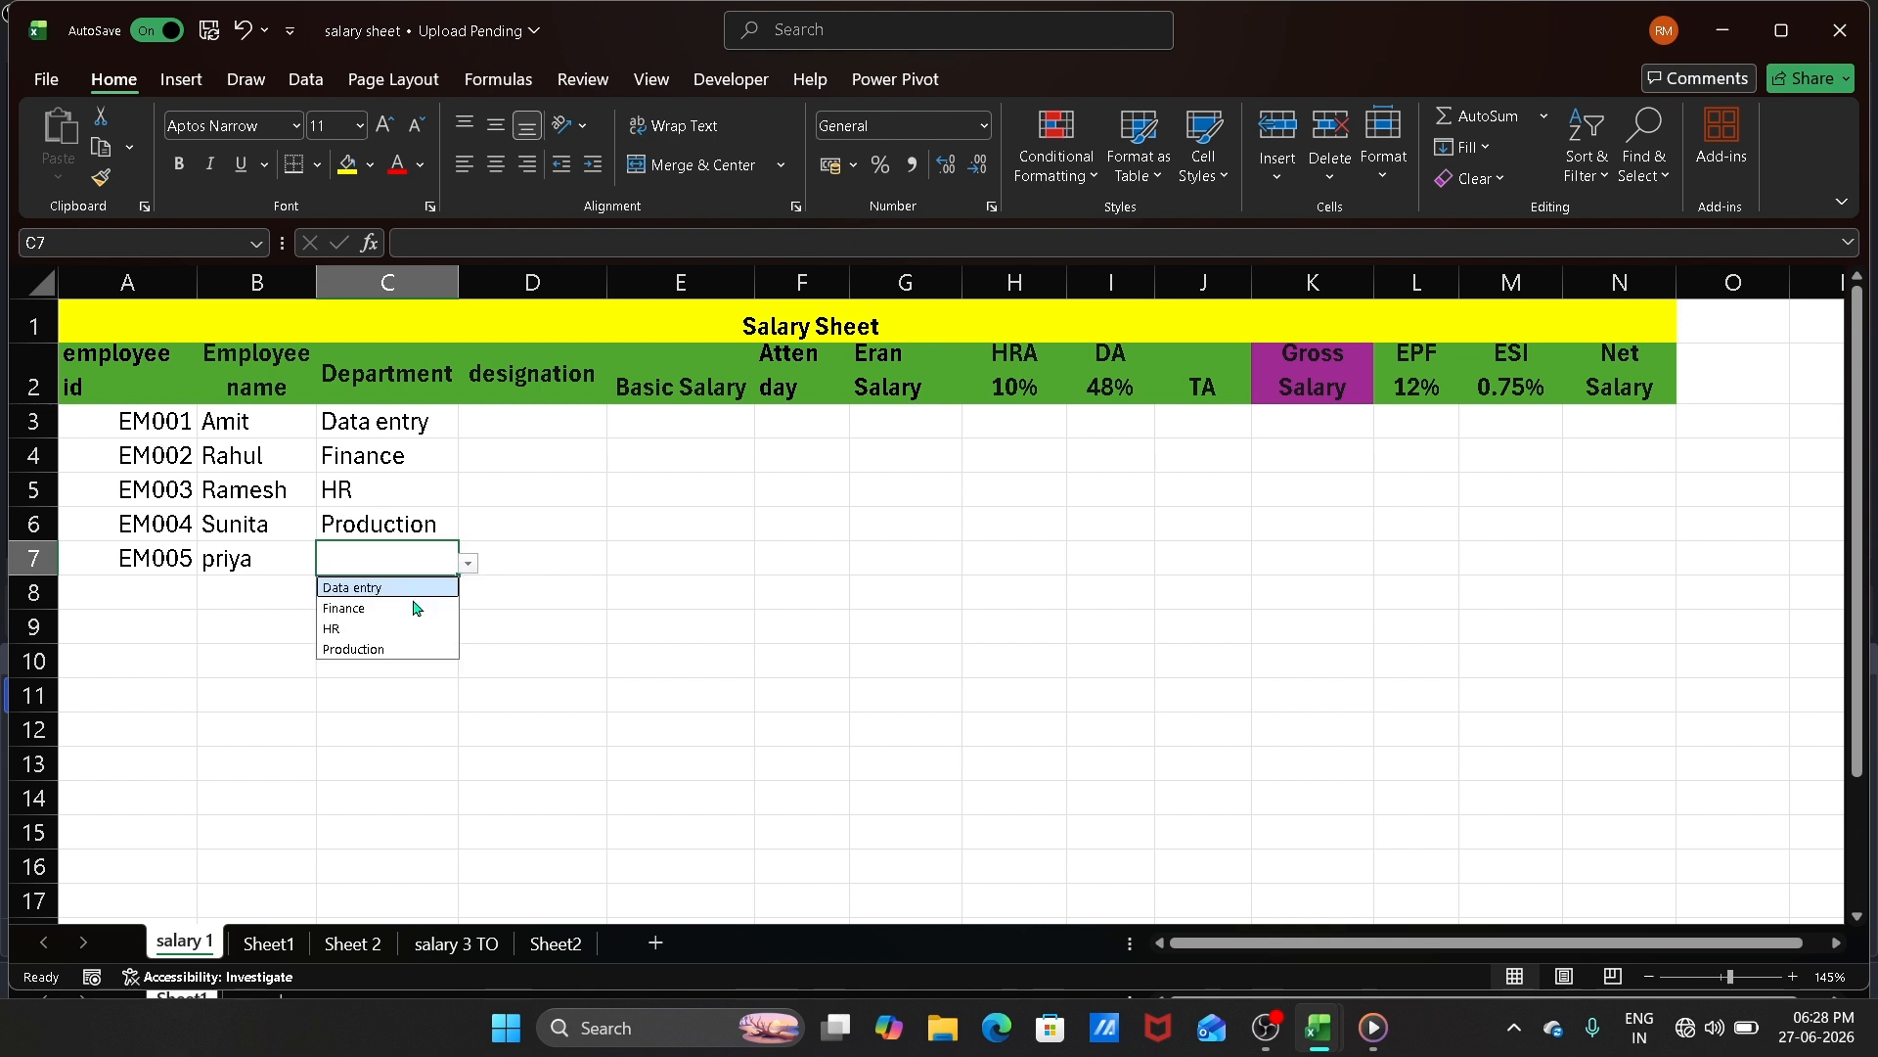
{"action": "left_click", "coordinate": [346, 609]}
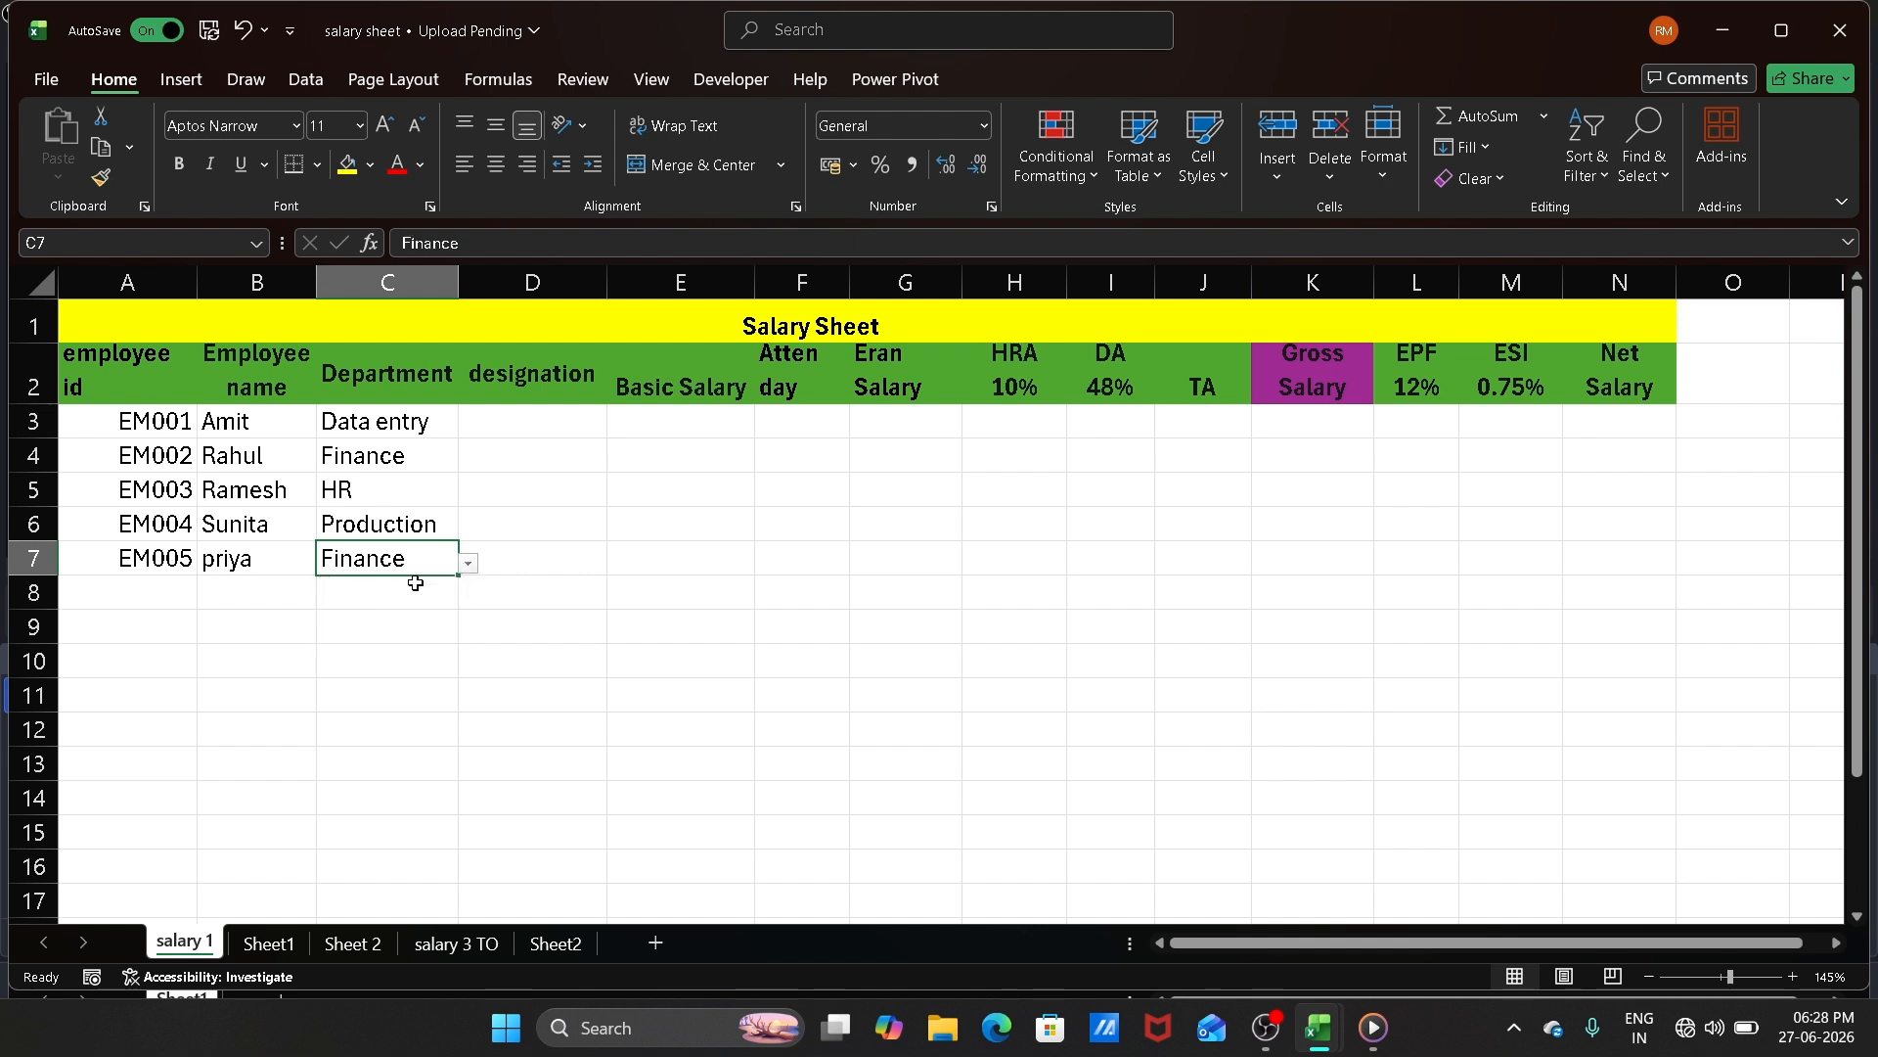
Step: Choose Operator as the designation in D3 and Account in D4
{"action": "left_click", "coordinate": [514, 426]}
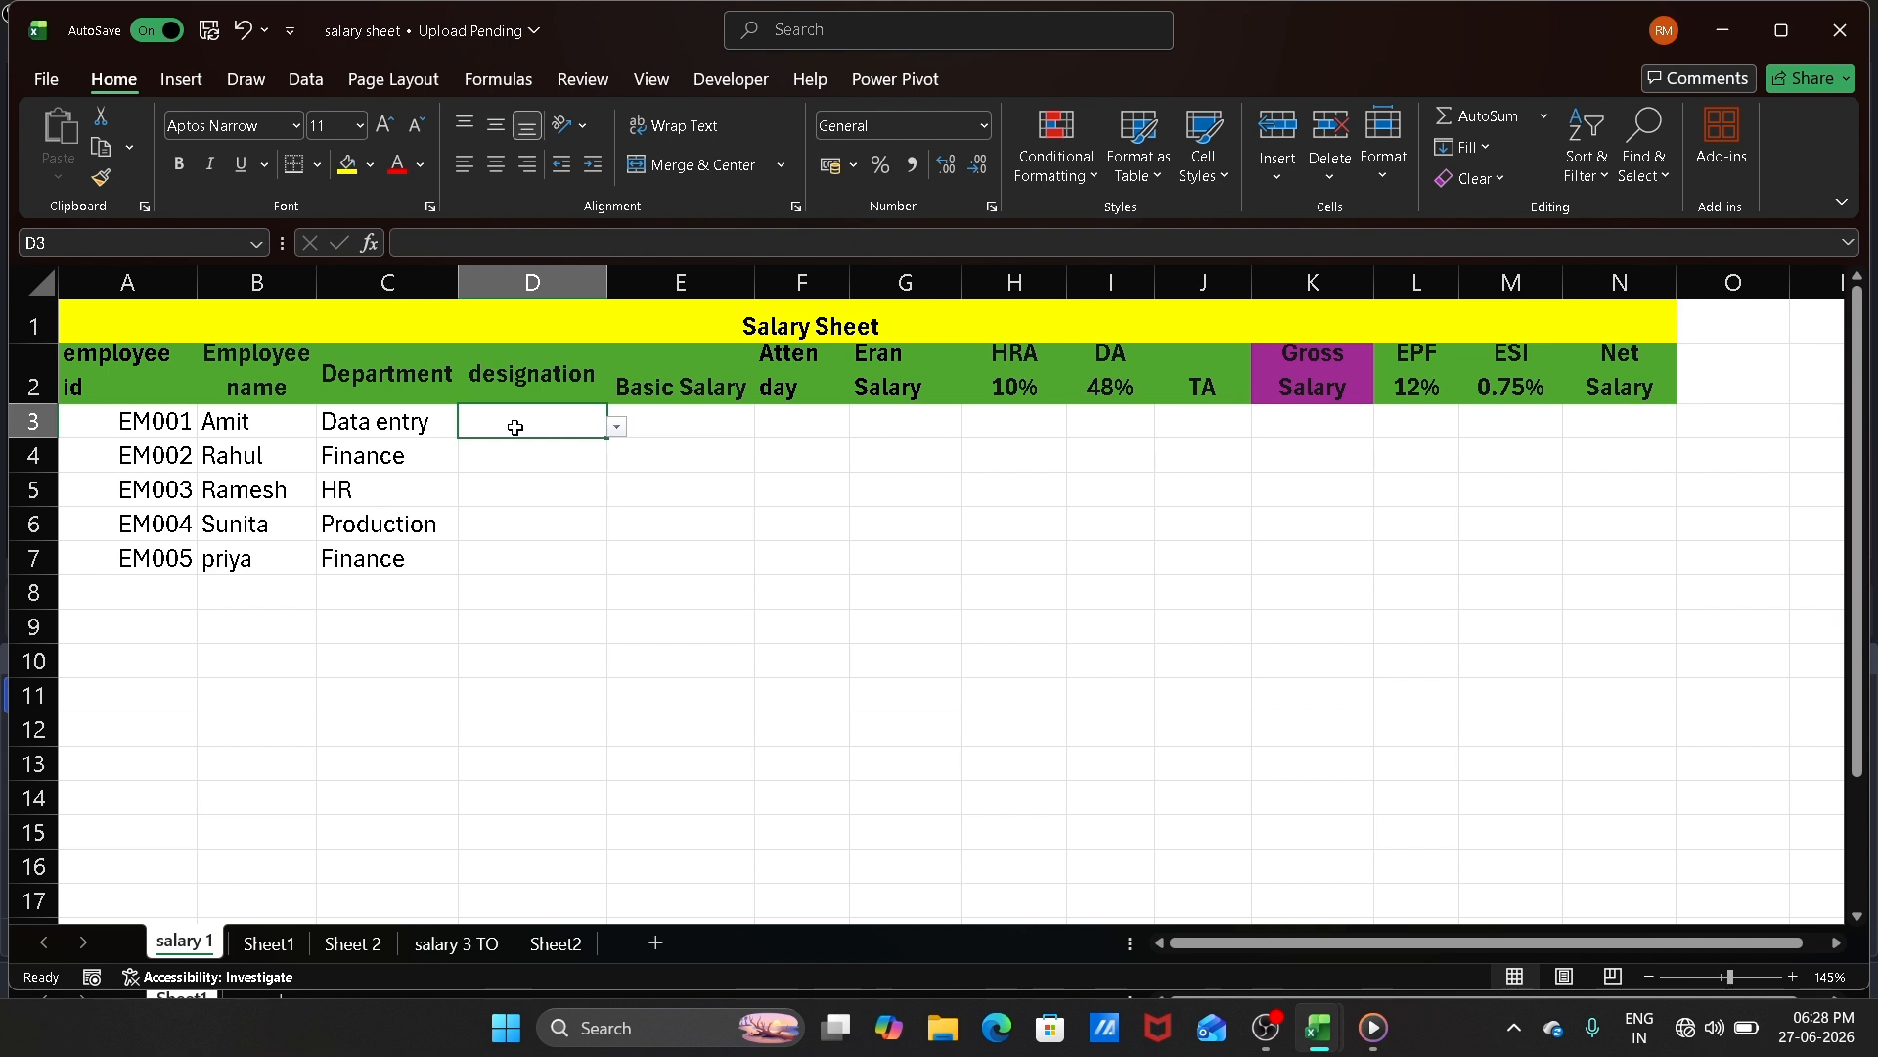
{"action": "left_click", "coordinate": [618, 427]}
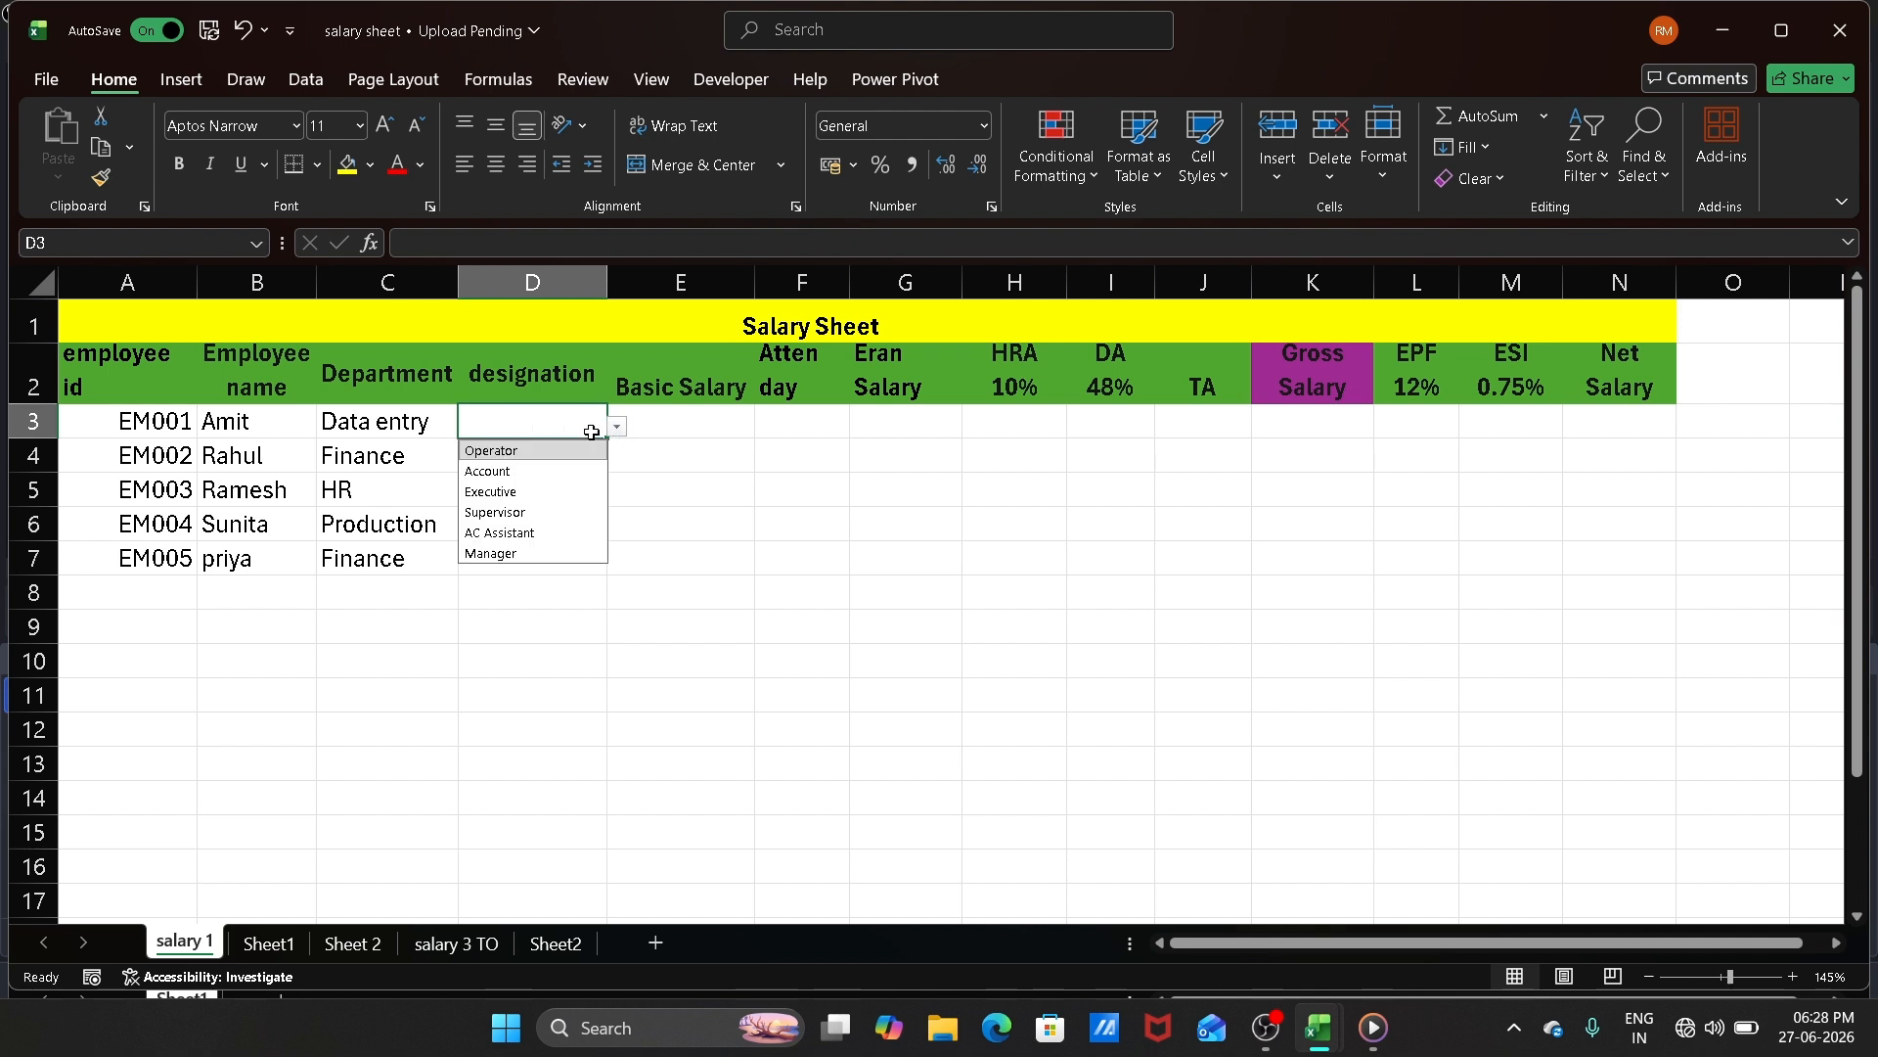
{"action": "left_click", "coordinate": [545, 452]}
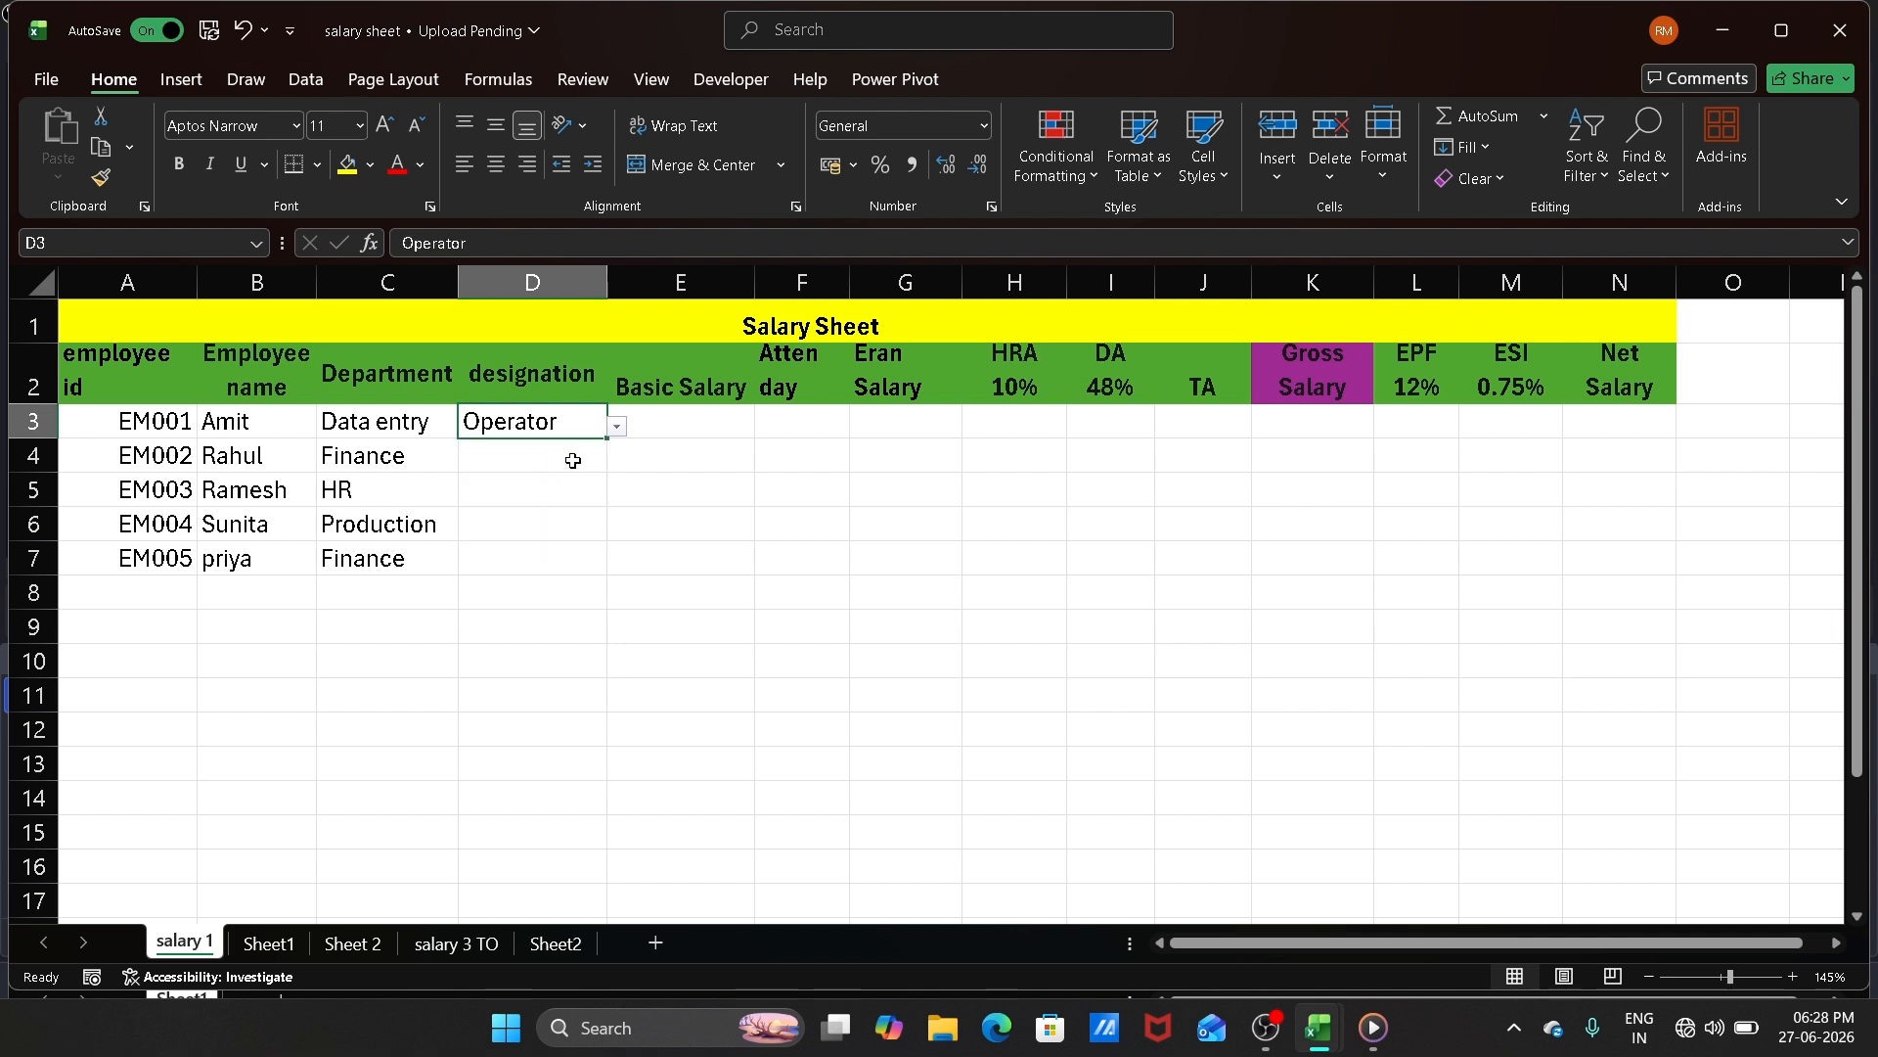
{"action": "left_click", "coordinate": [545, 455]}
{"action": "left_click", "coordinate": [614, 464]}
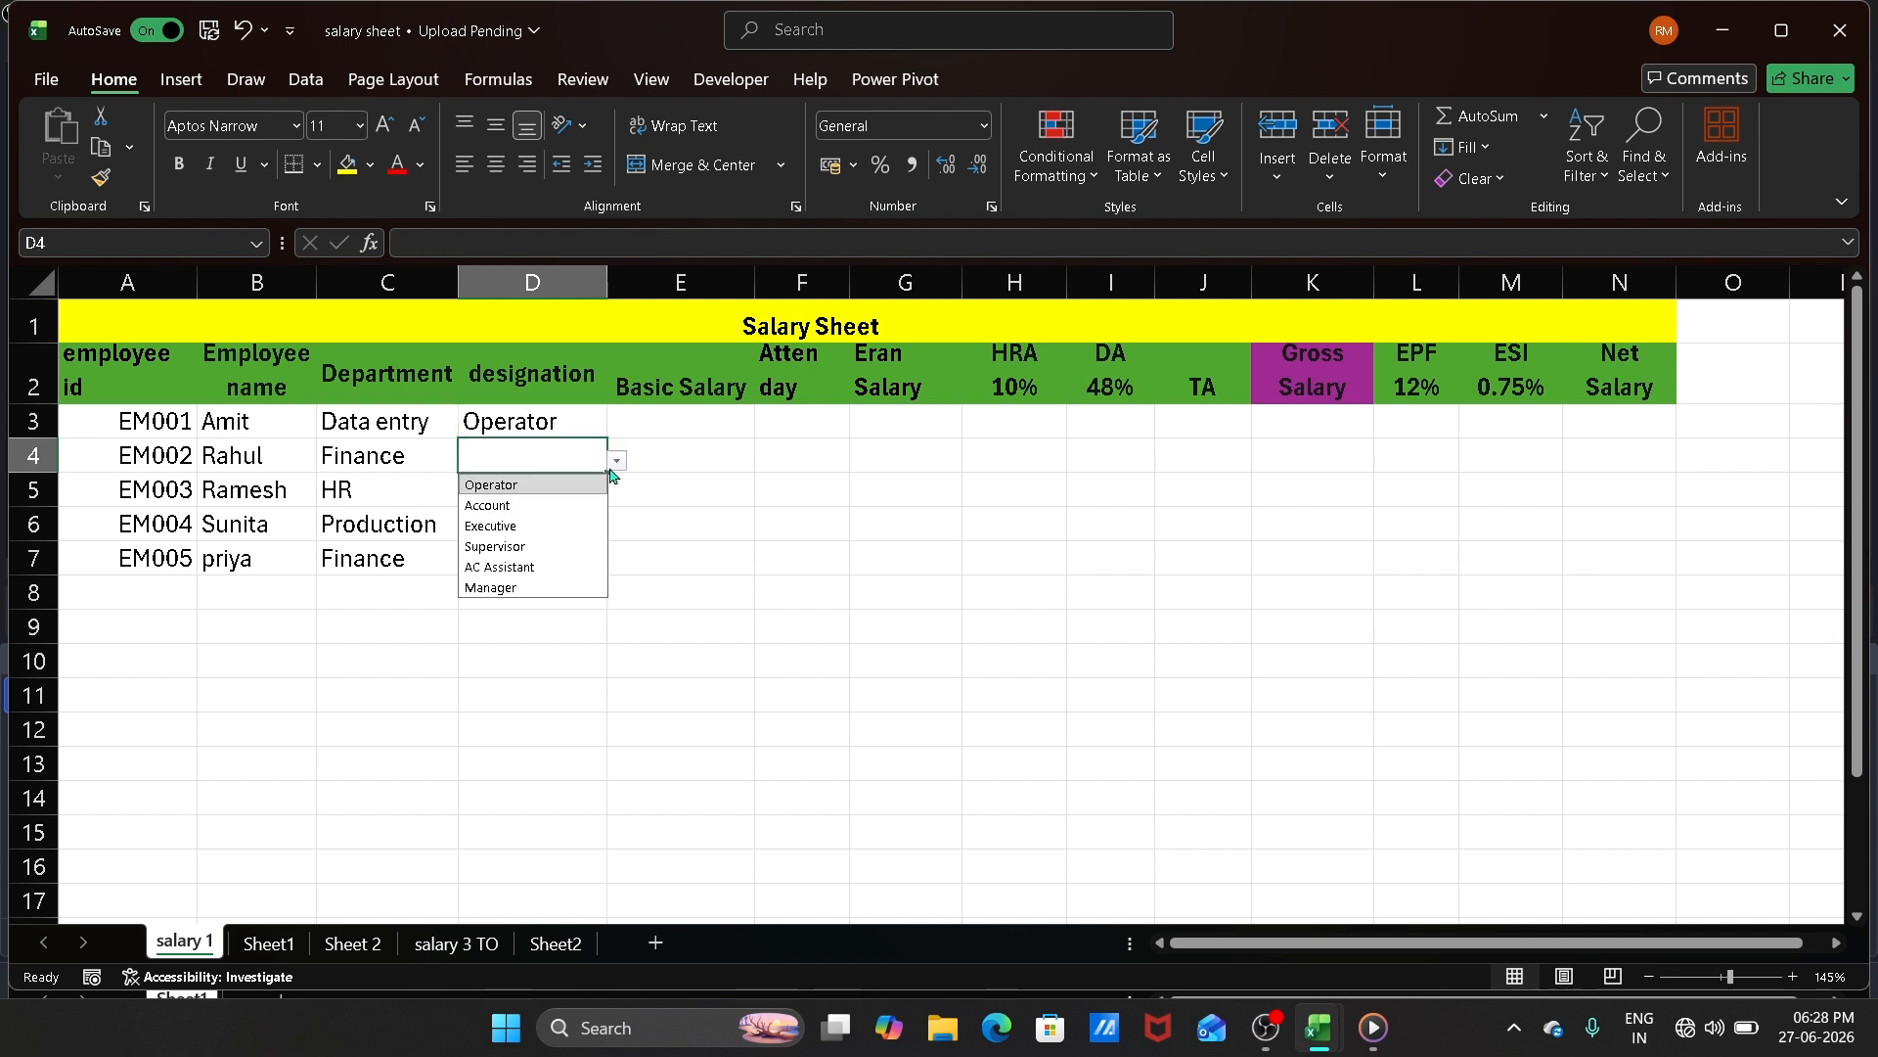
{"action": "left_click", "coordinate": [528, 508]}
Step: Set the designations to Executive in D5, Supervisor in D6 and Manager in D7 from the cells' list options
{"action": "left_click", "coordinate": [537, 494]}
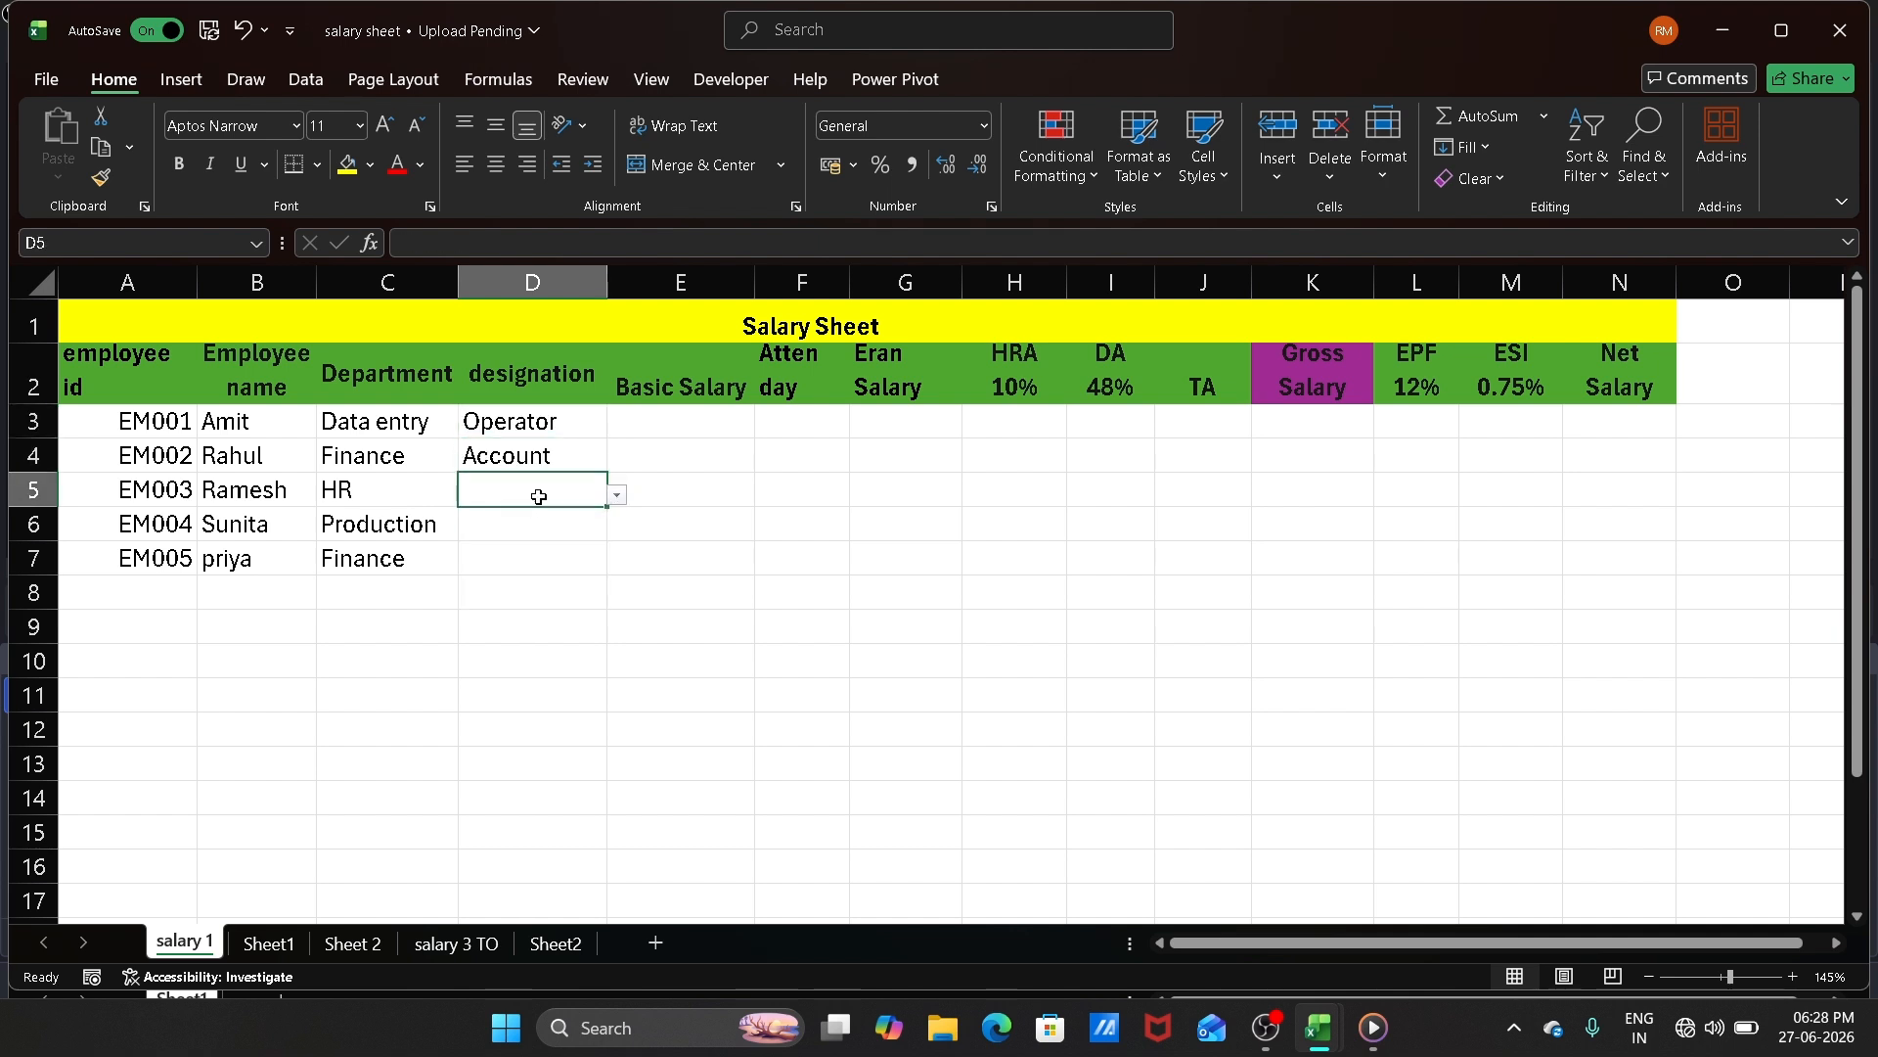
{"action": "left_click", "coordinate": [616, 505]}
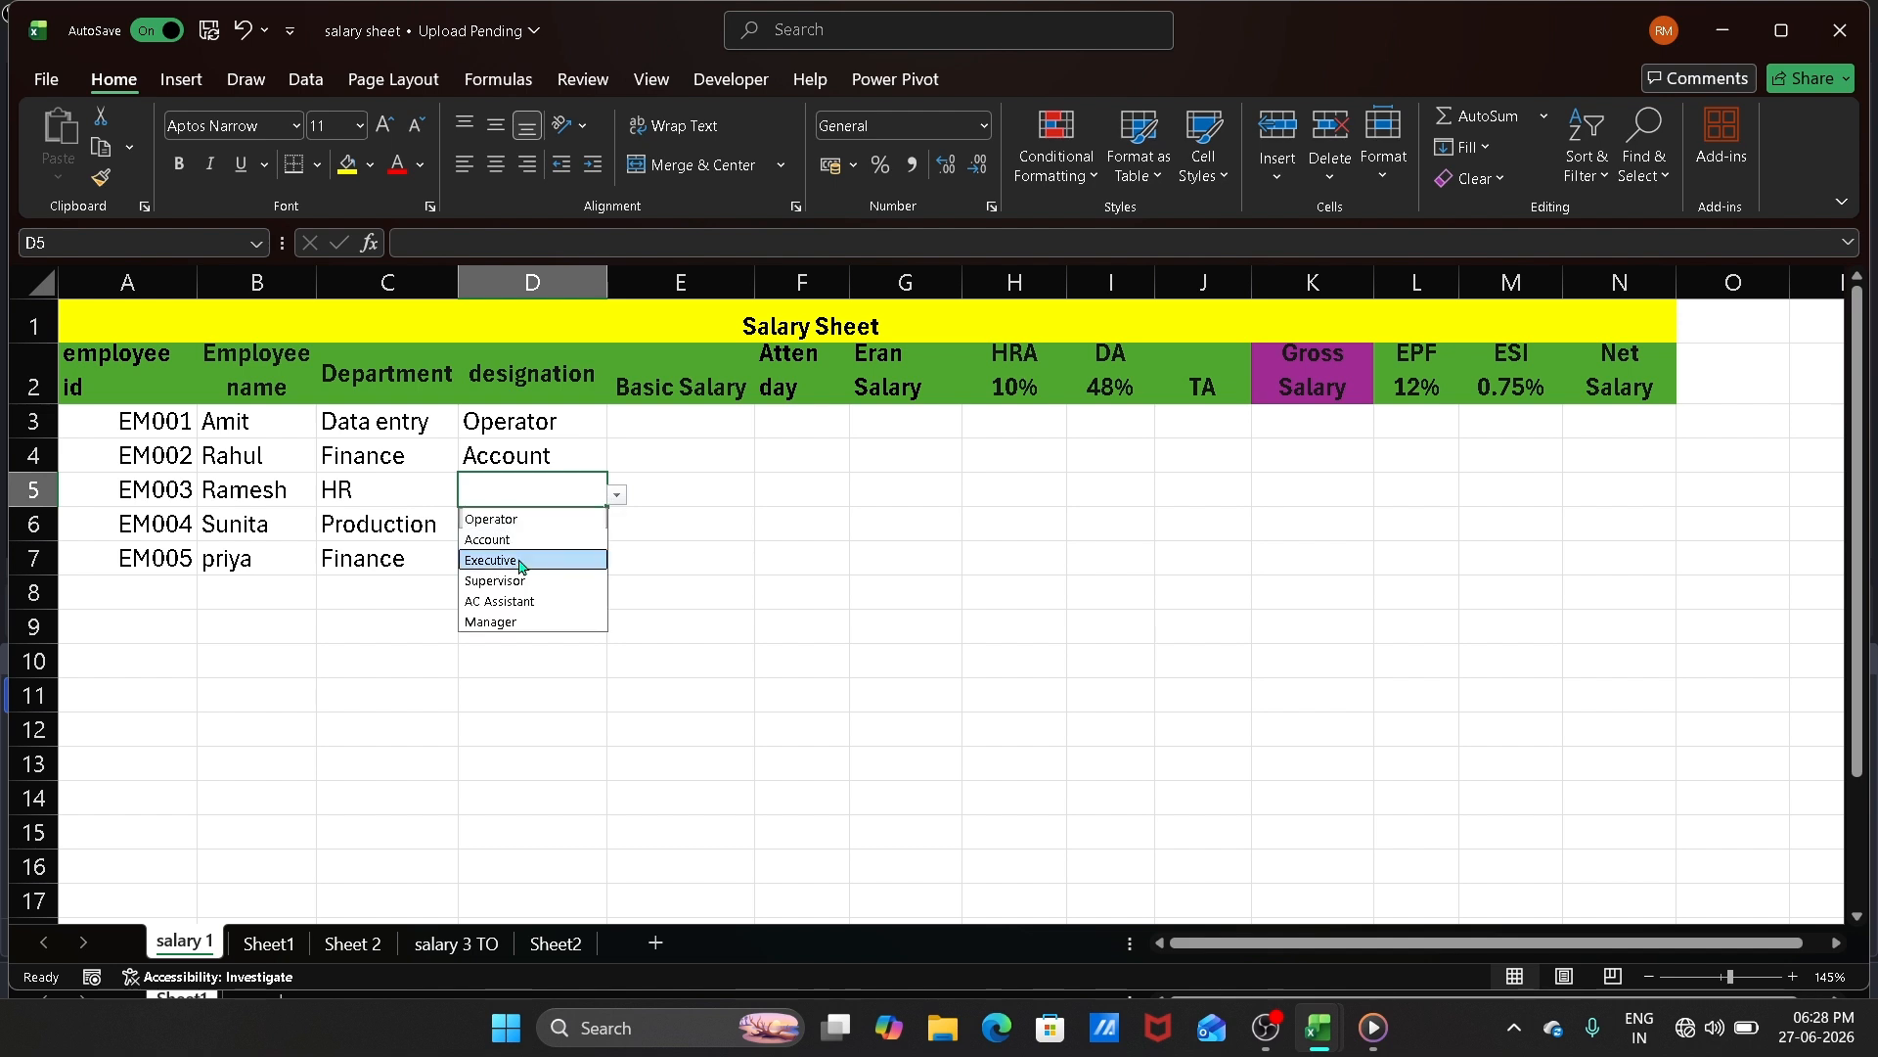
{"action": "left_click", "coordinate": [524, 559]}
{"action": "left_click", "coordinate": [526, 539]}
{"action": "left_click", "coordinate": [617, 529]}
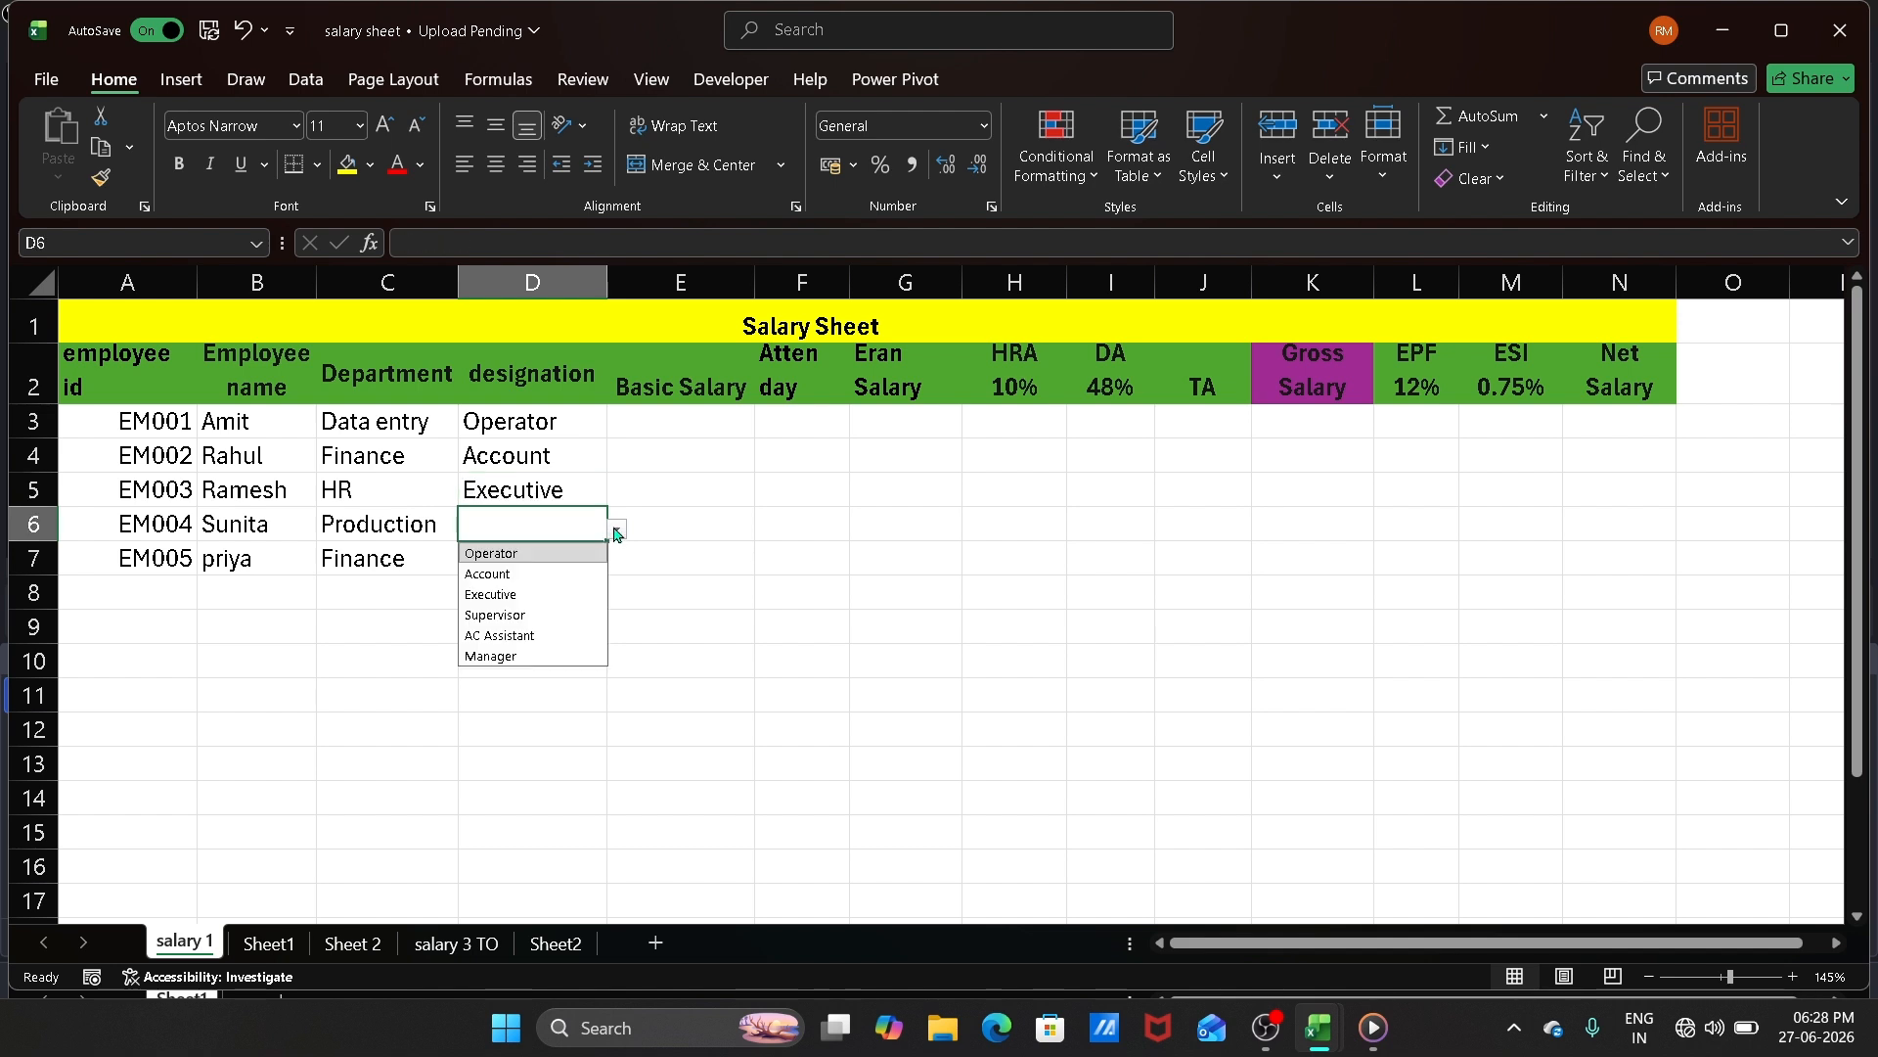
{"action": "left_click", "coordinate": [519, 615]}
{"action": "left_click", "coordinate": [525, 562]}
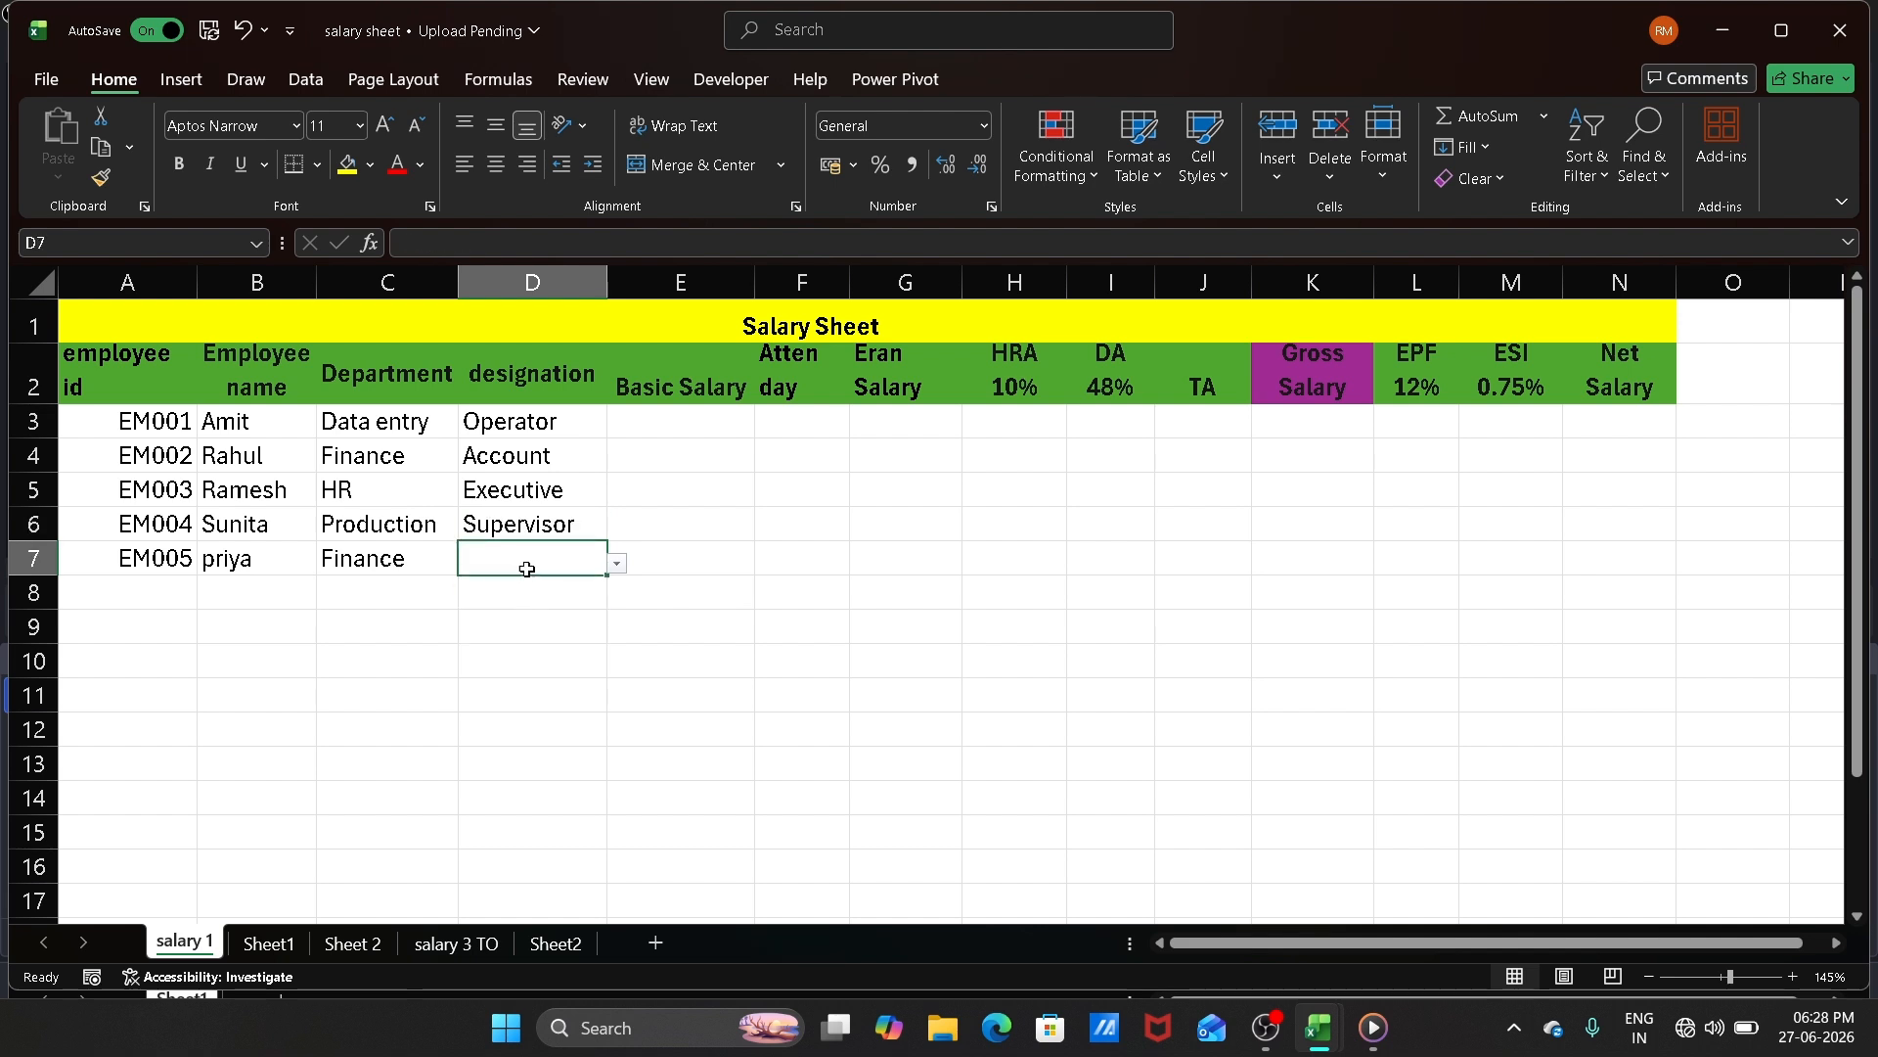
{"action": "left_click", "coordinate": [617, 565]}
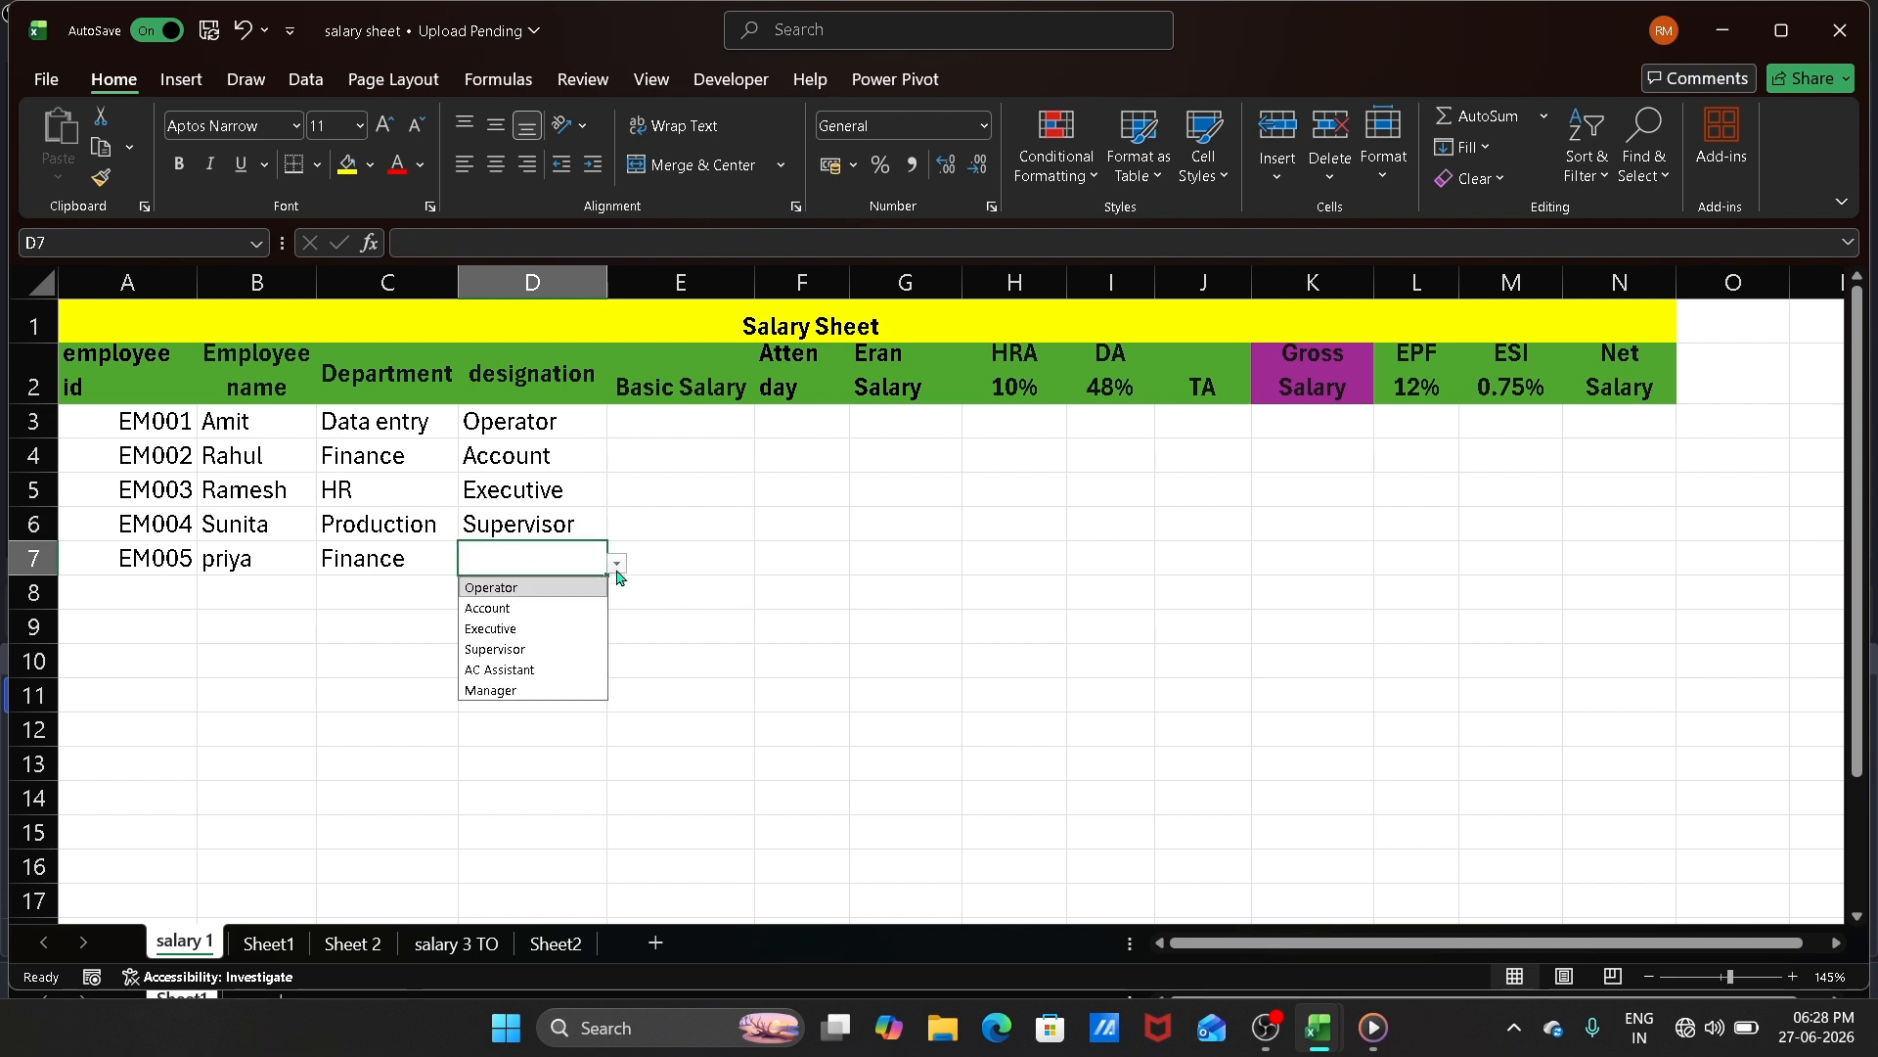
{"action": "left_click", "coordinate": [514, 692]}
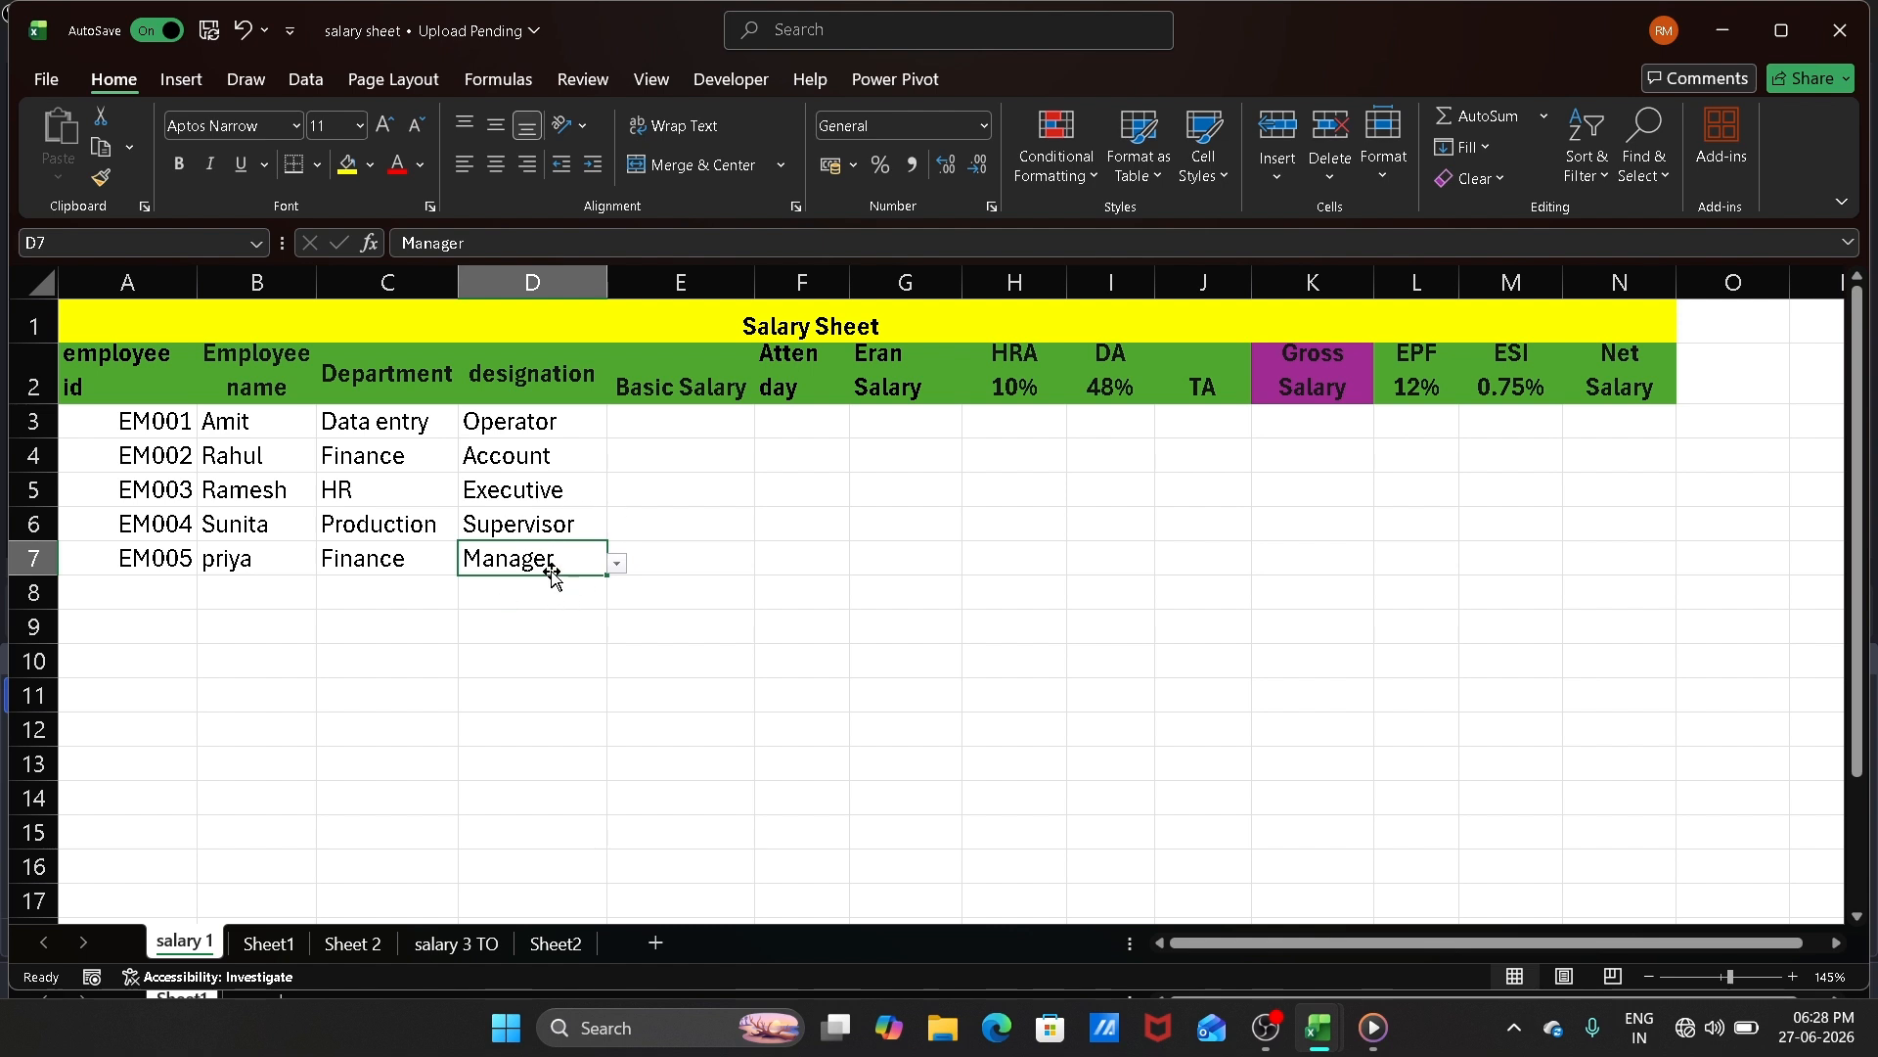
Step: Enter the basic salaries 25000 in E3, 30000 in E4 and 35000 in E5
{"action": "left_click", "coordinate": [659, 427]}
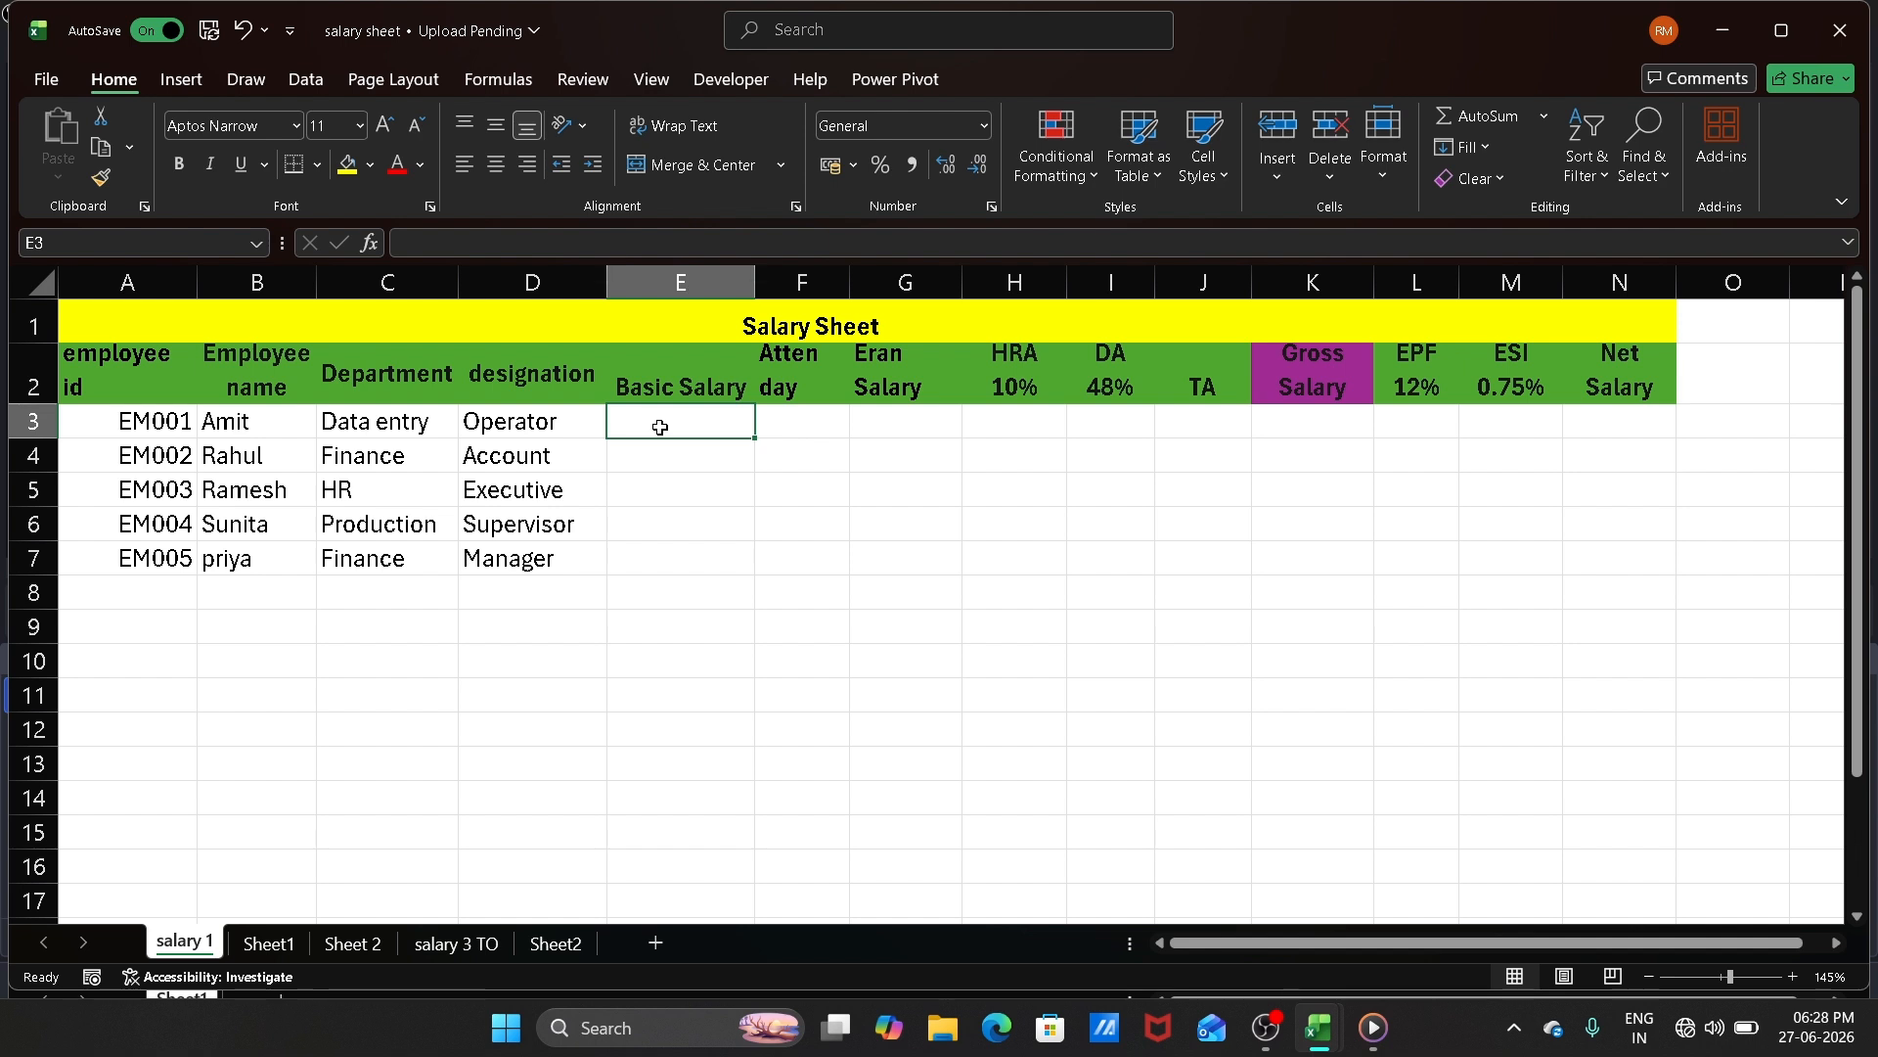
{"action": "type", "text": "2500"}
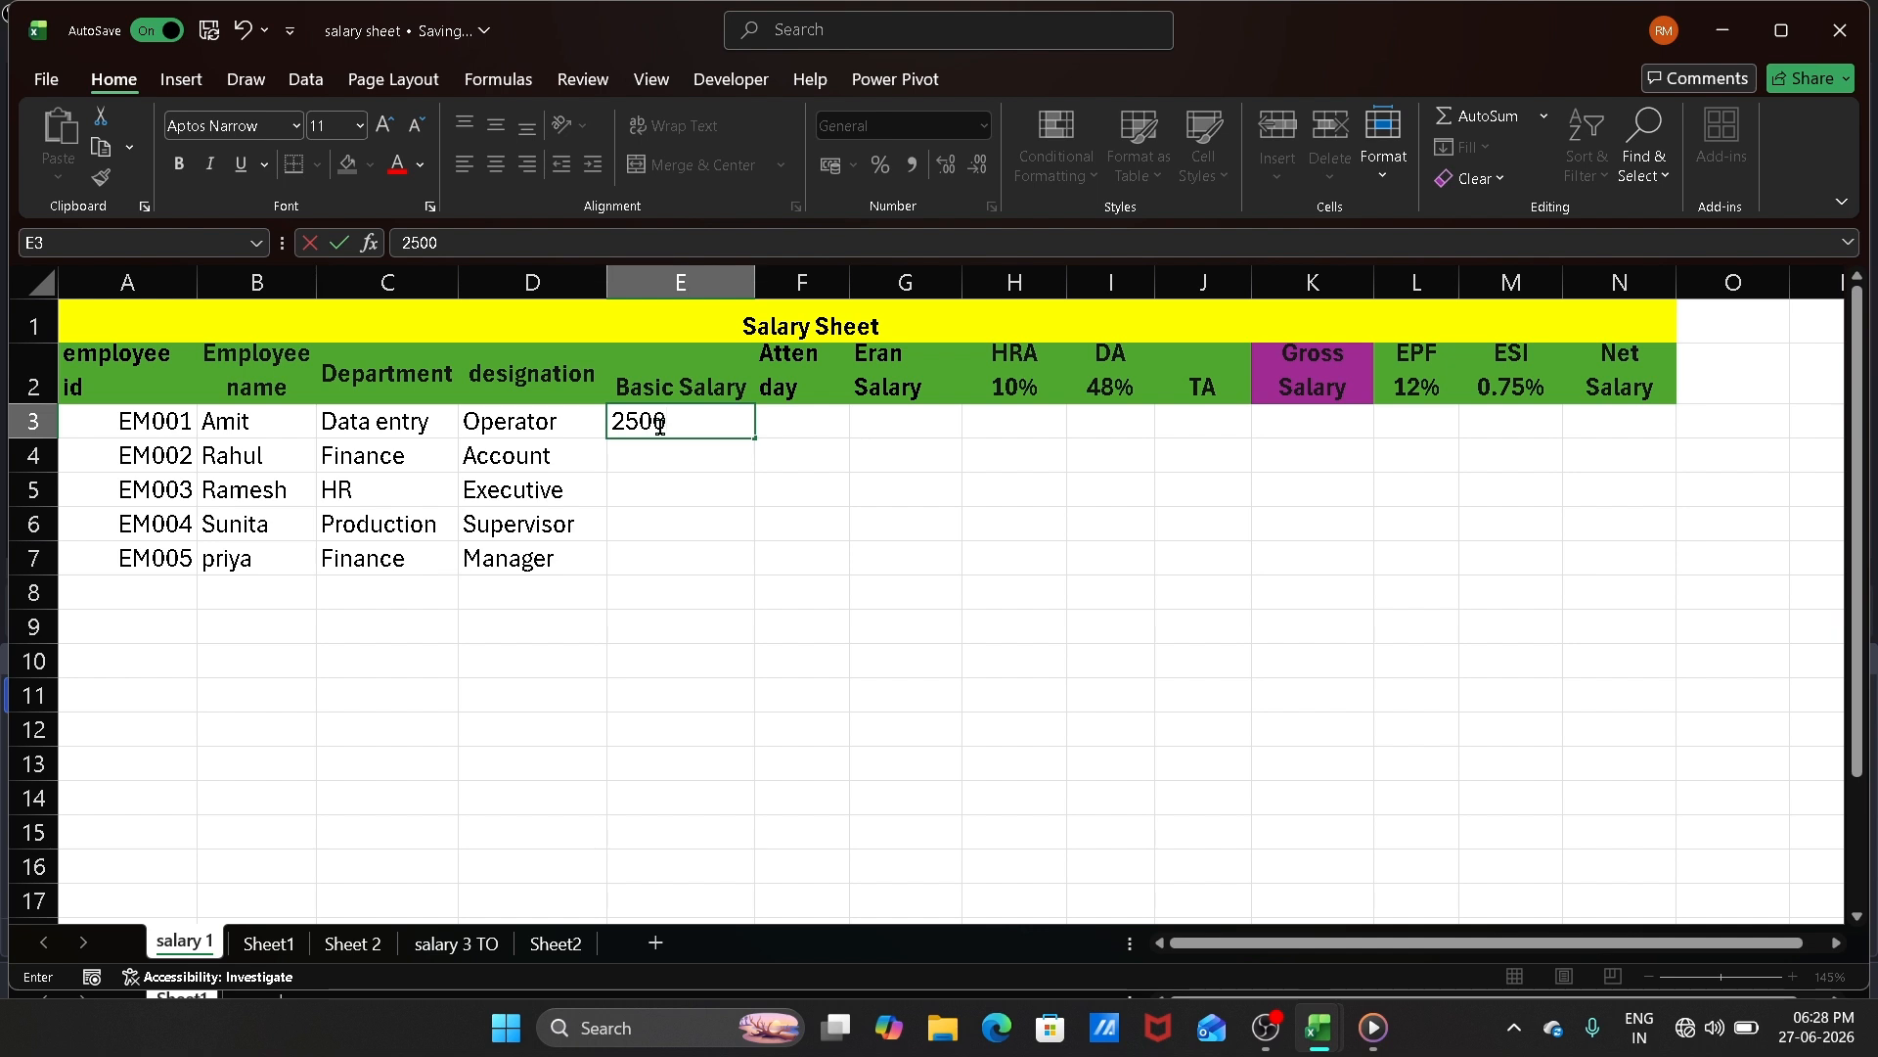
{"action": "type", "text": "0"}
{"action": "key", "text": "Return"}
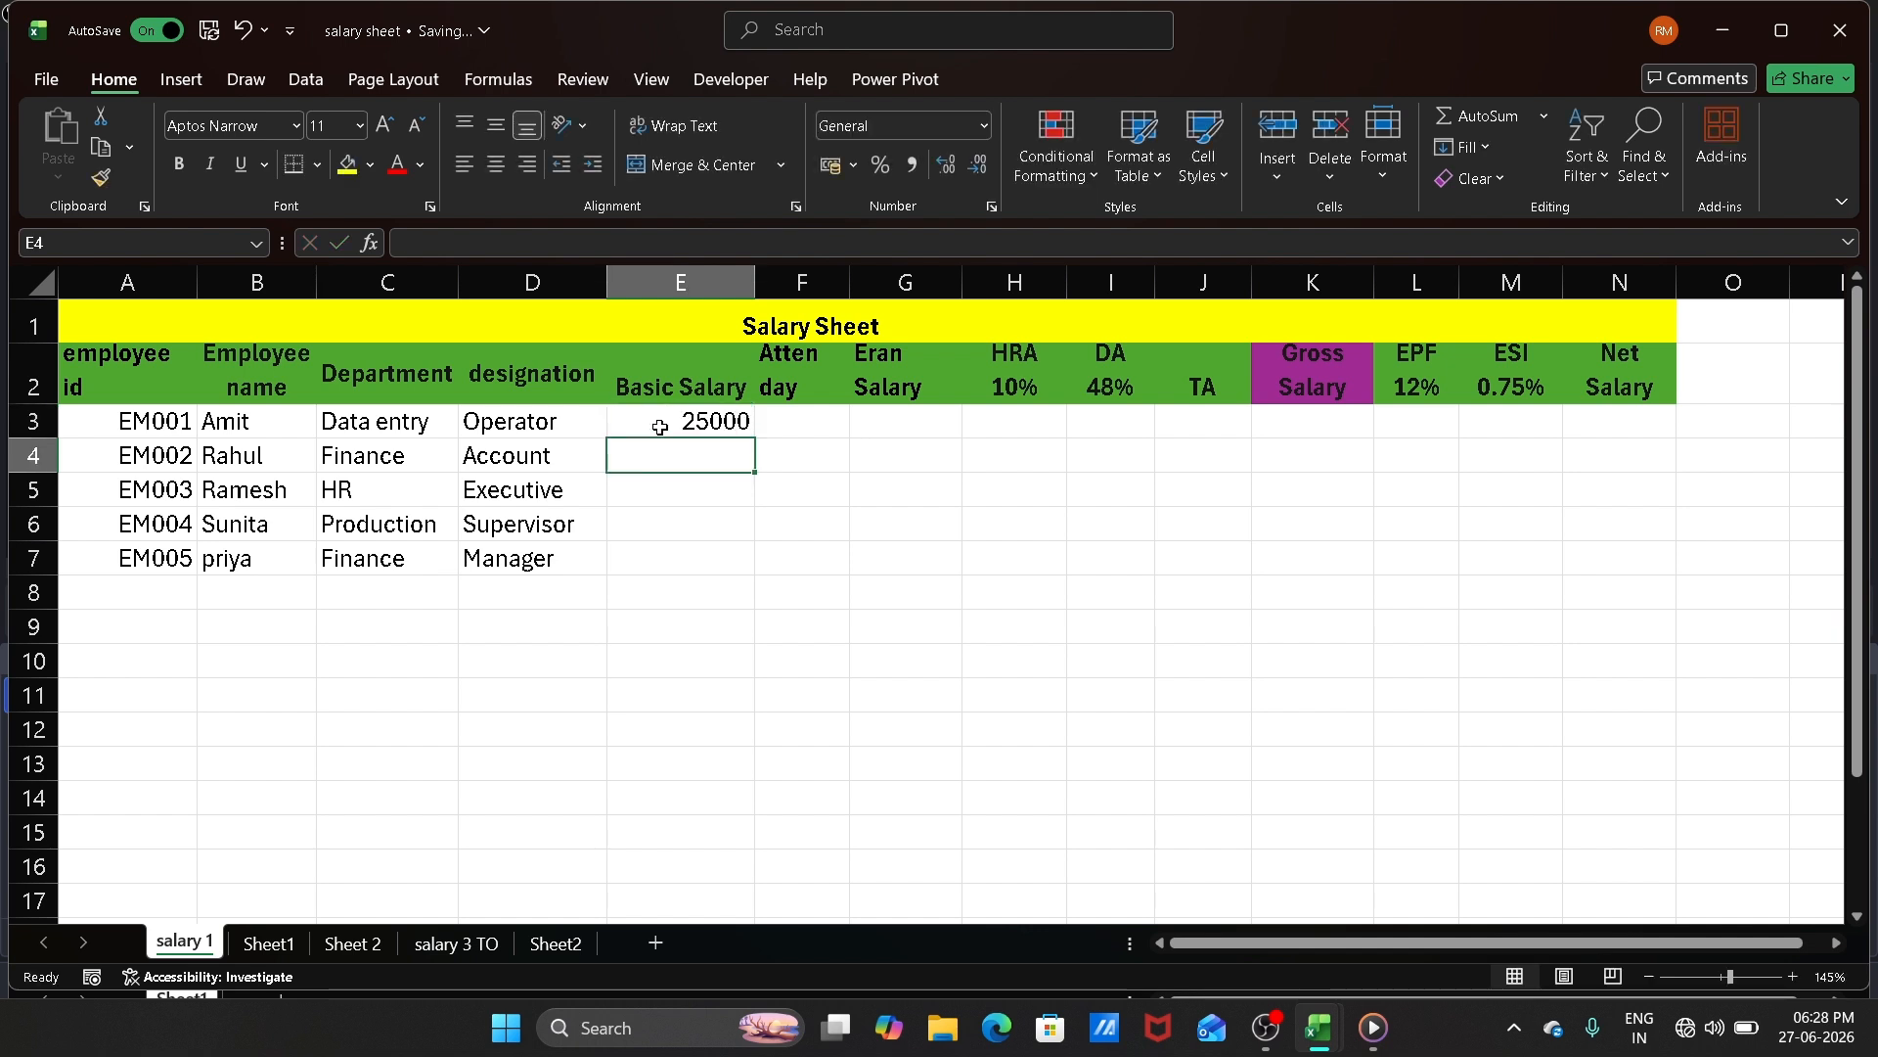
{"action": "type", "text": "30"}
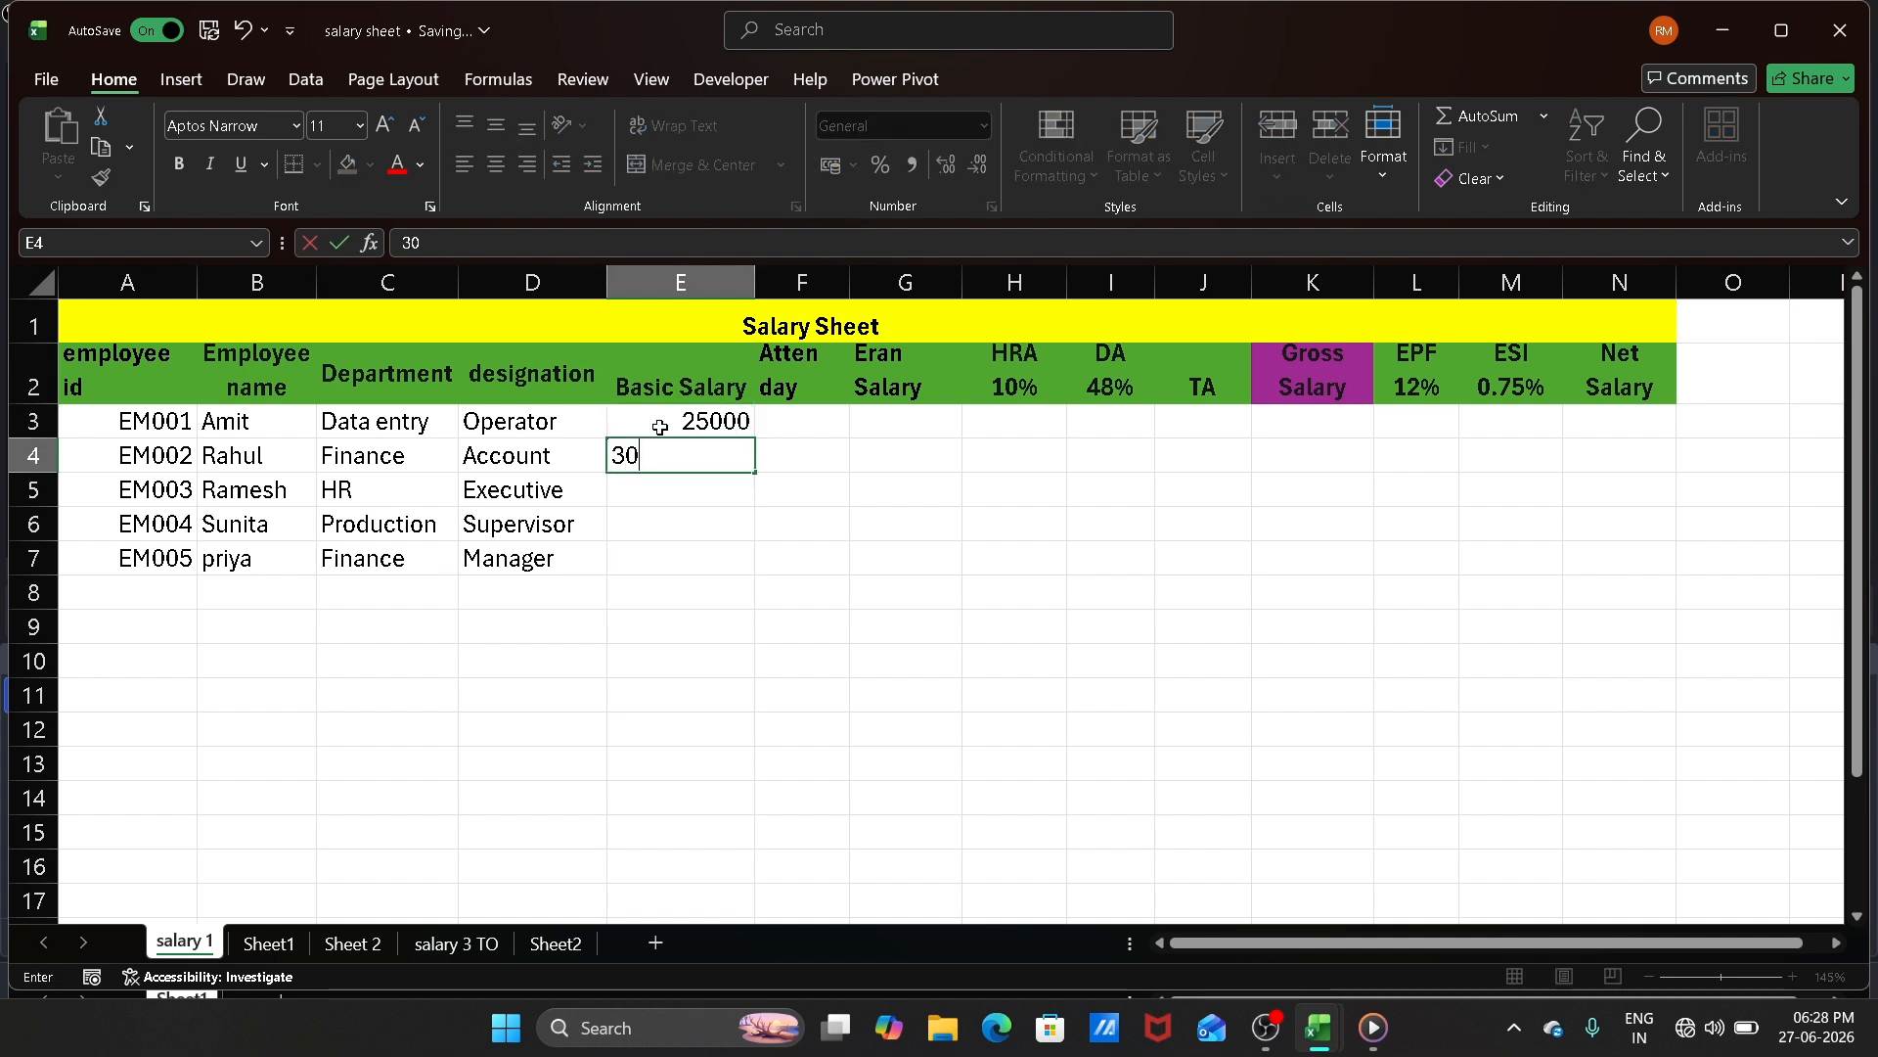
{"action": "type", "text": "000"}
{"action": "key", "text": "Return"}
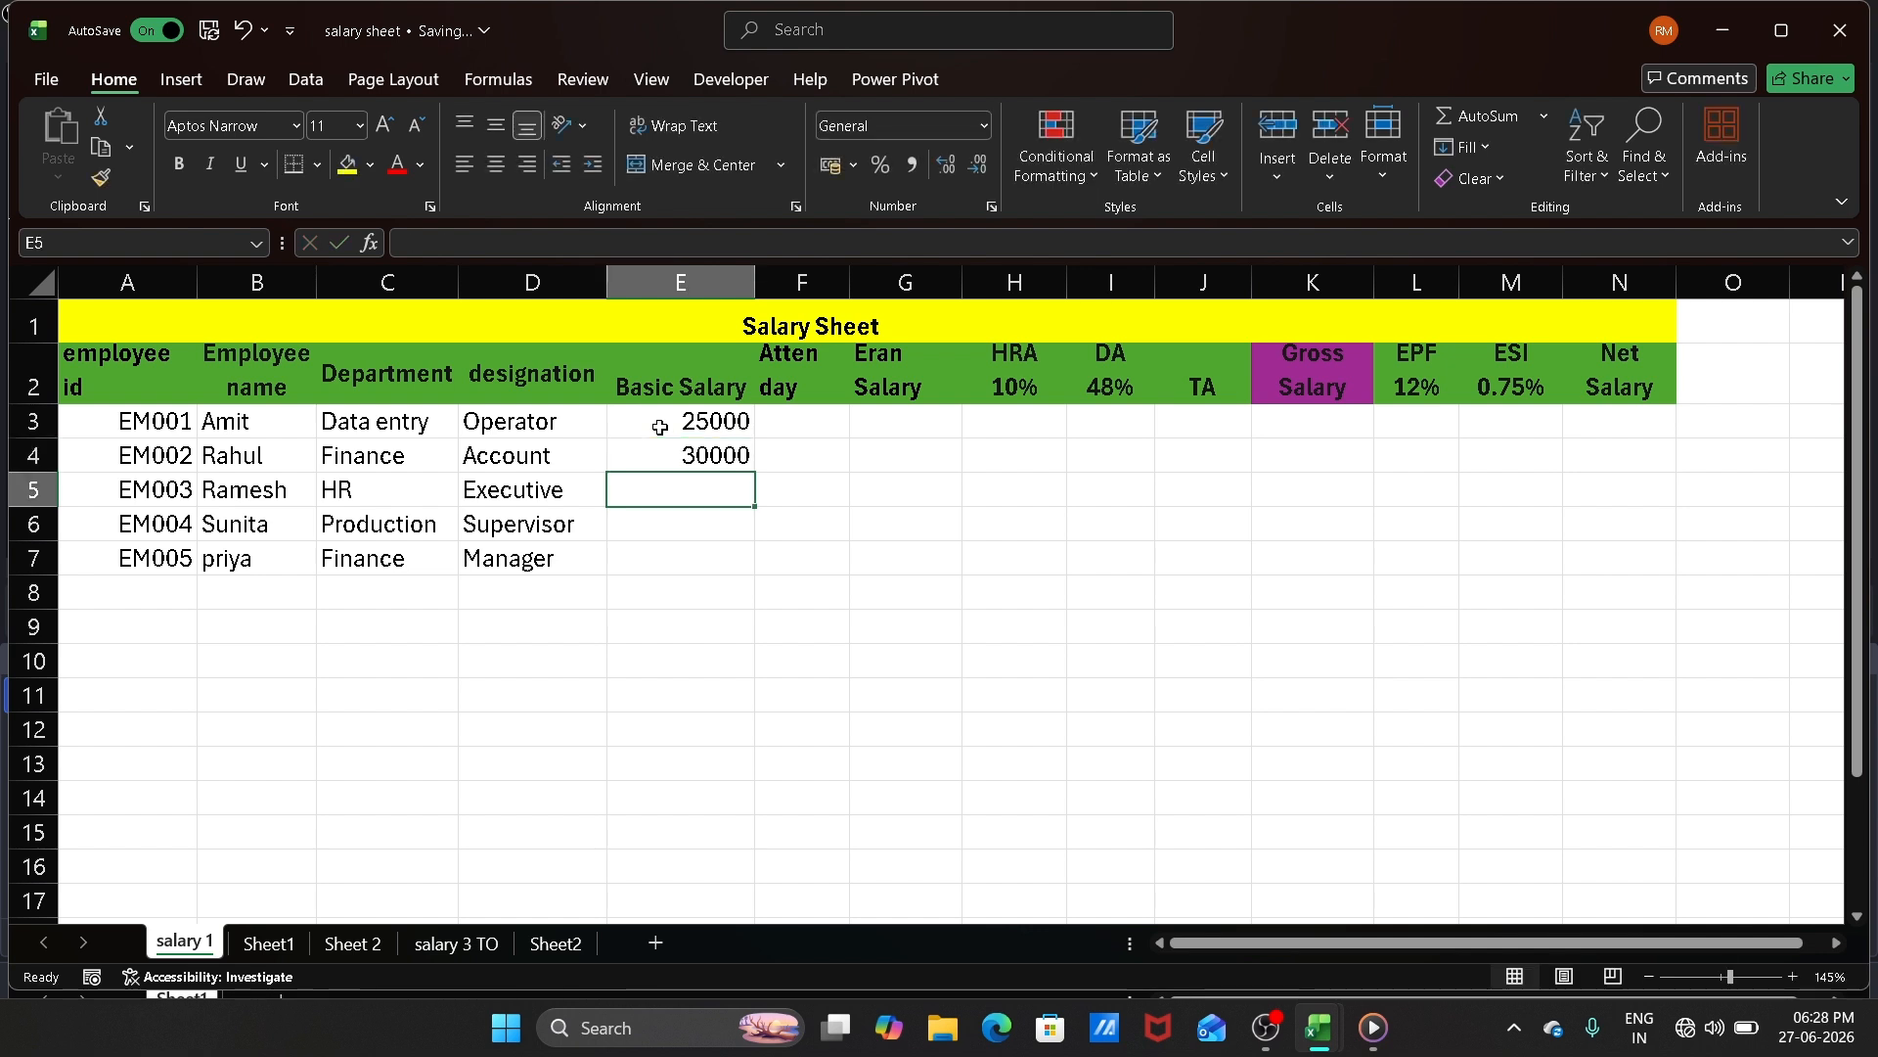
{"action": "type", "text": "35000"}
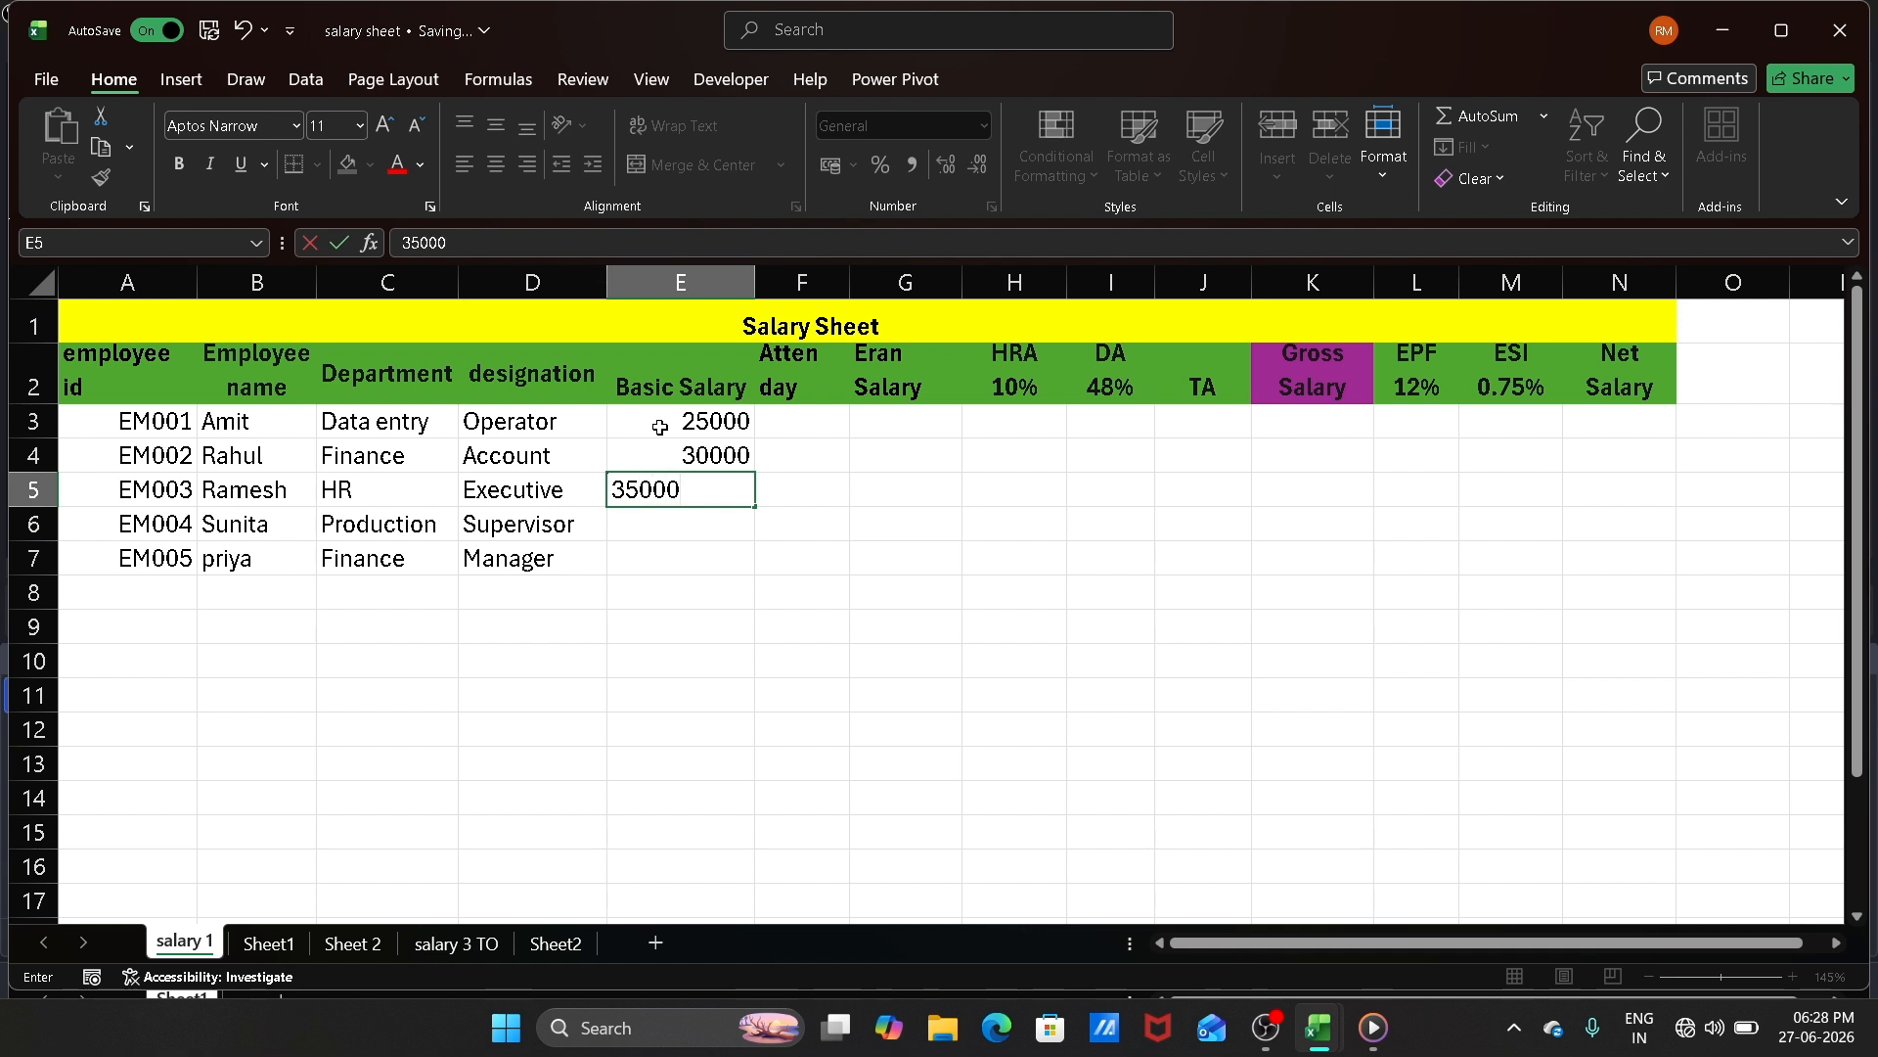
{"action": "key", "text": "Return"}
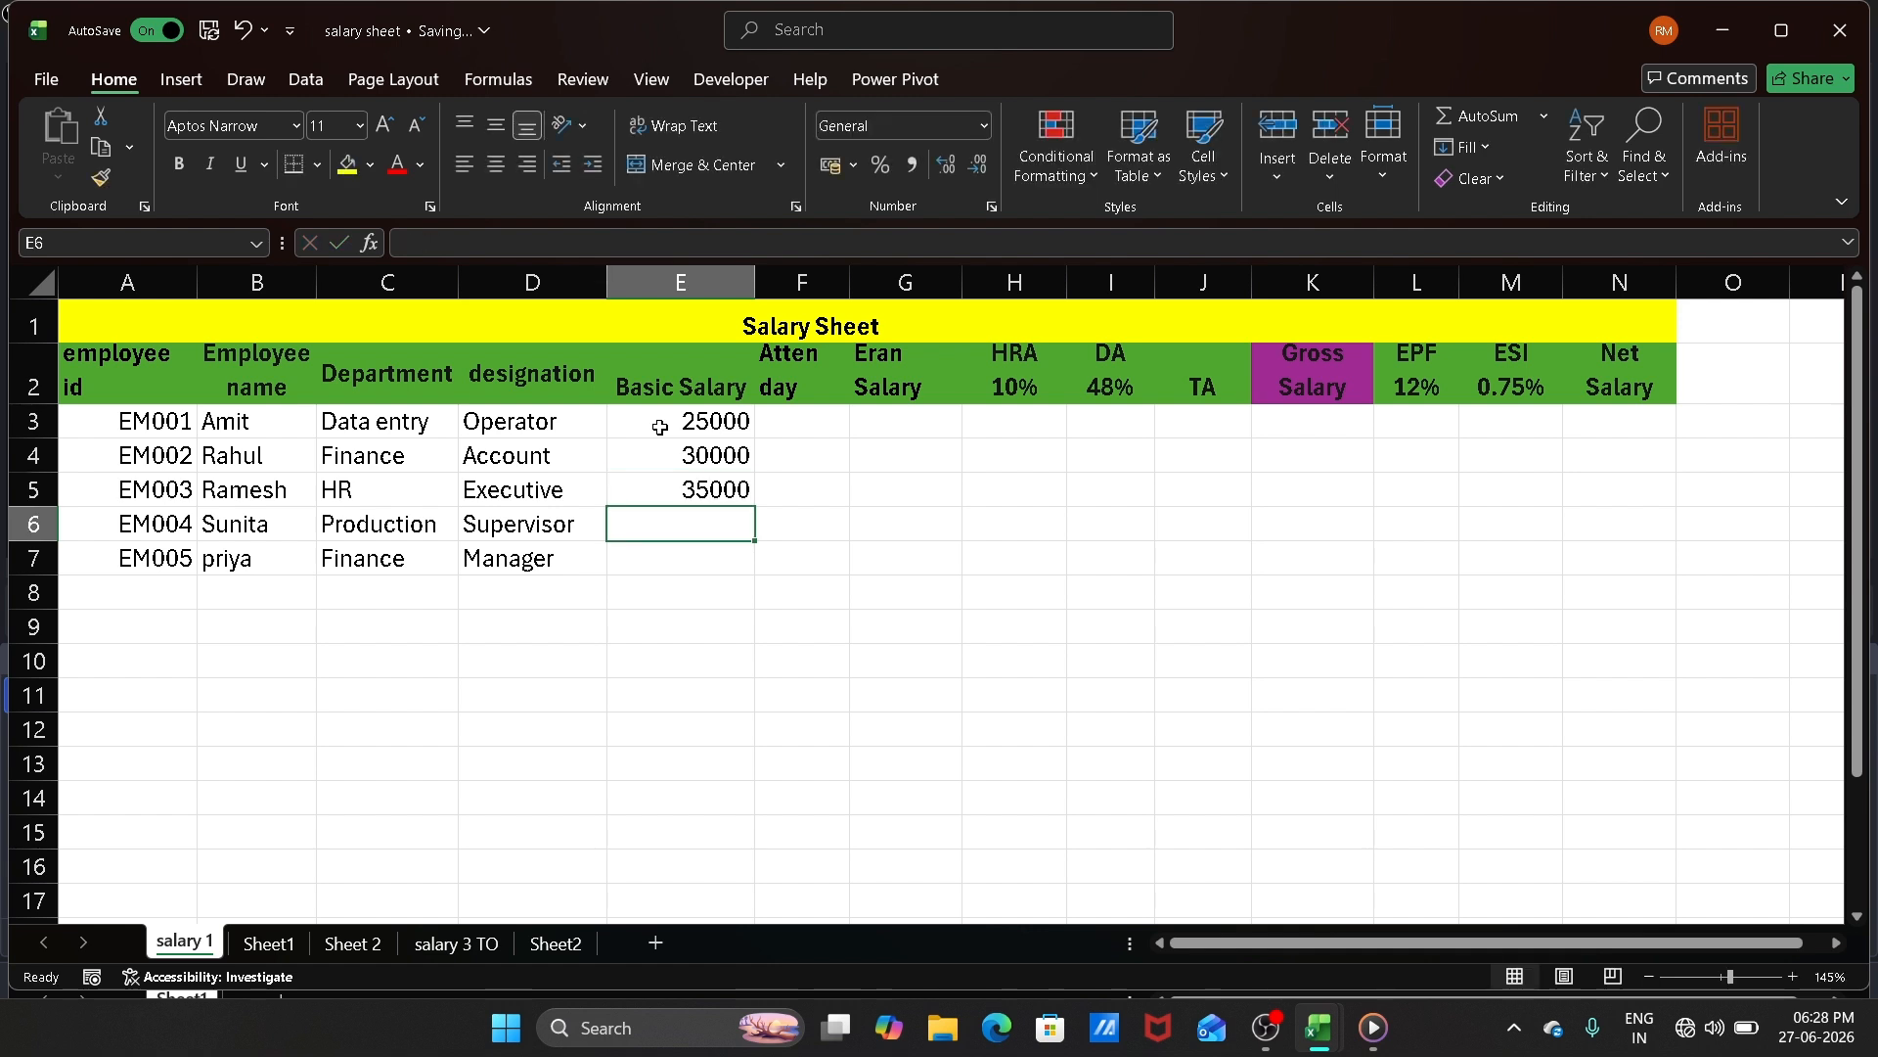
{"action": "type", "text": "4"}
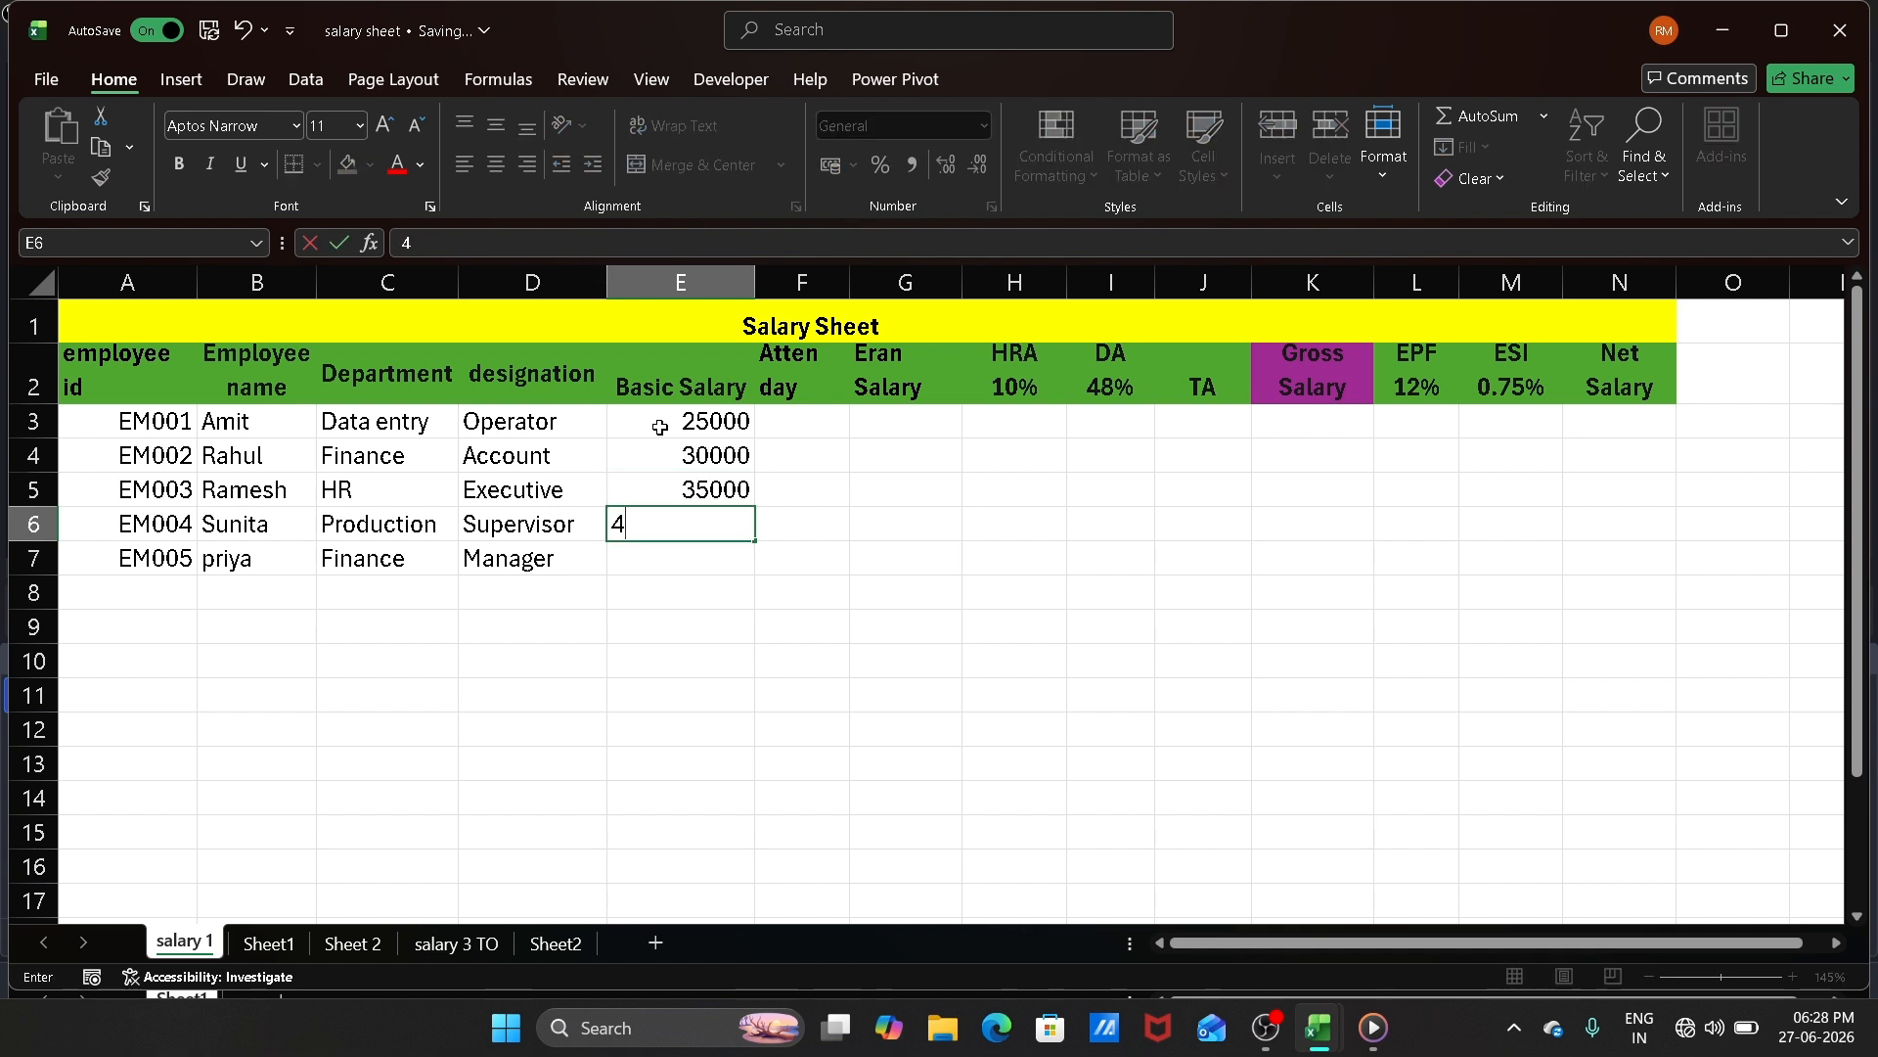
{"action": "type", "text": "000"}
{"action": "key", "text": "Return"}
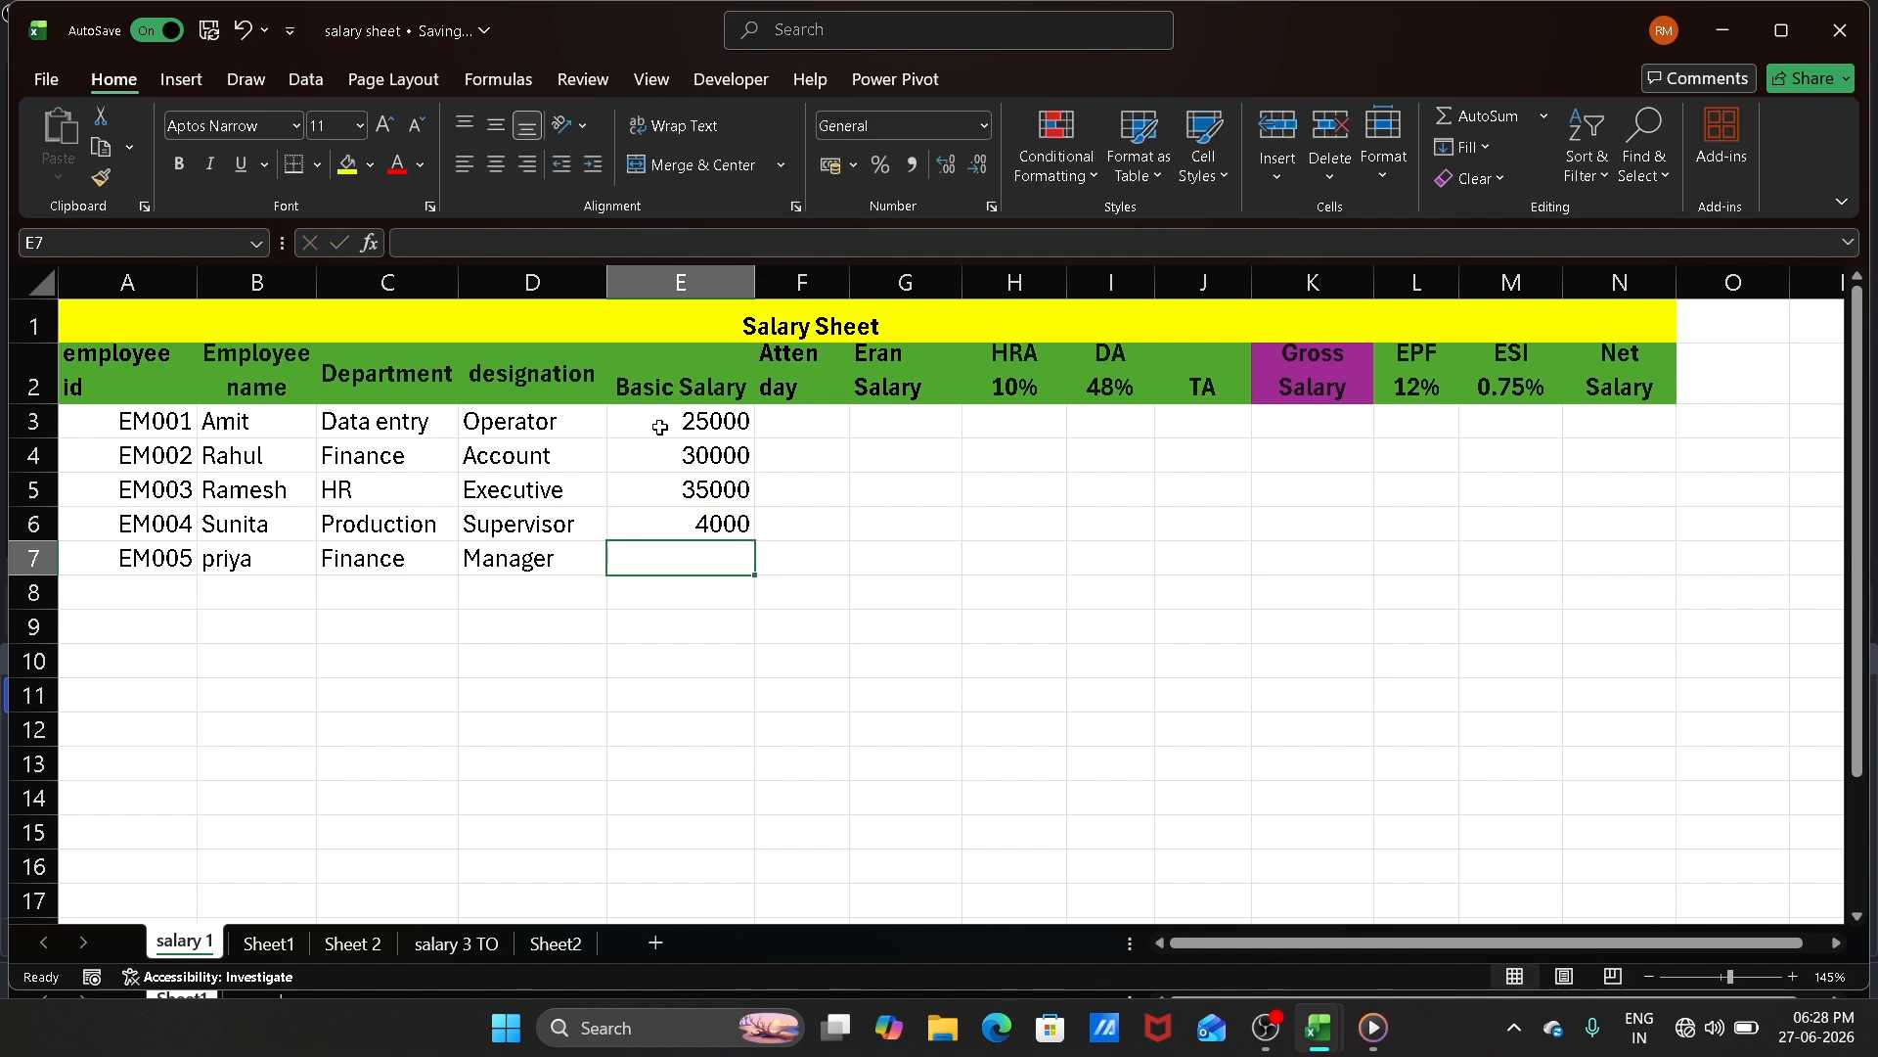
{"action": "key", "text": "Up"}
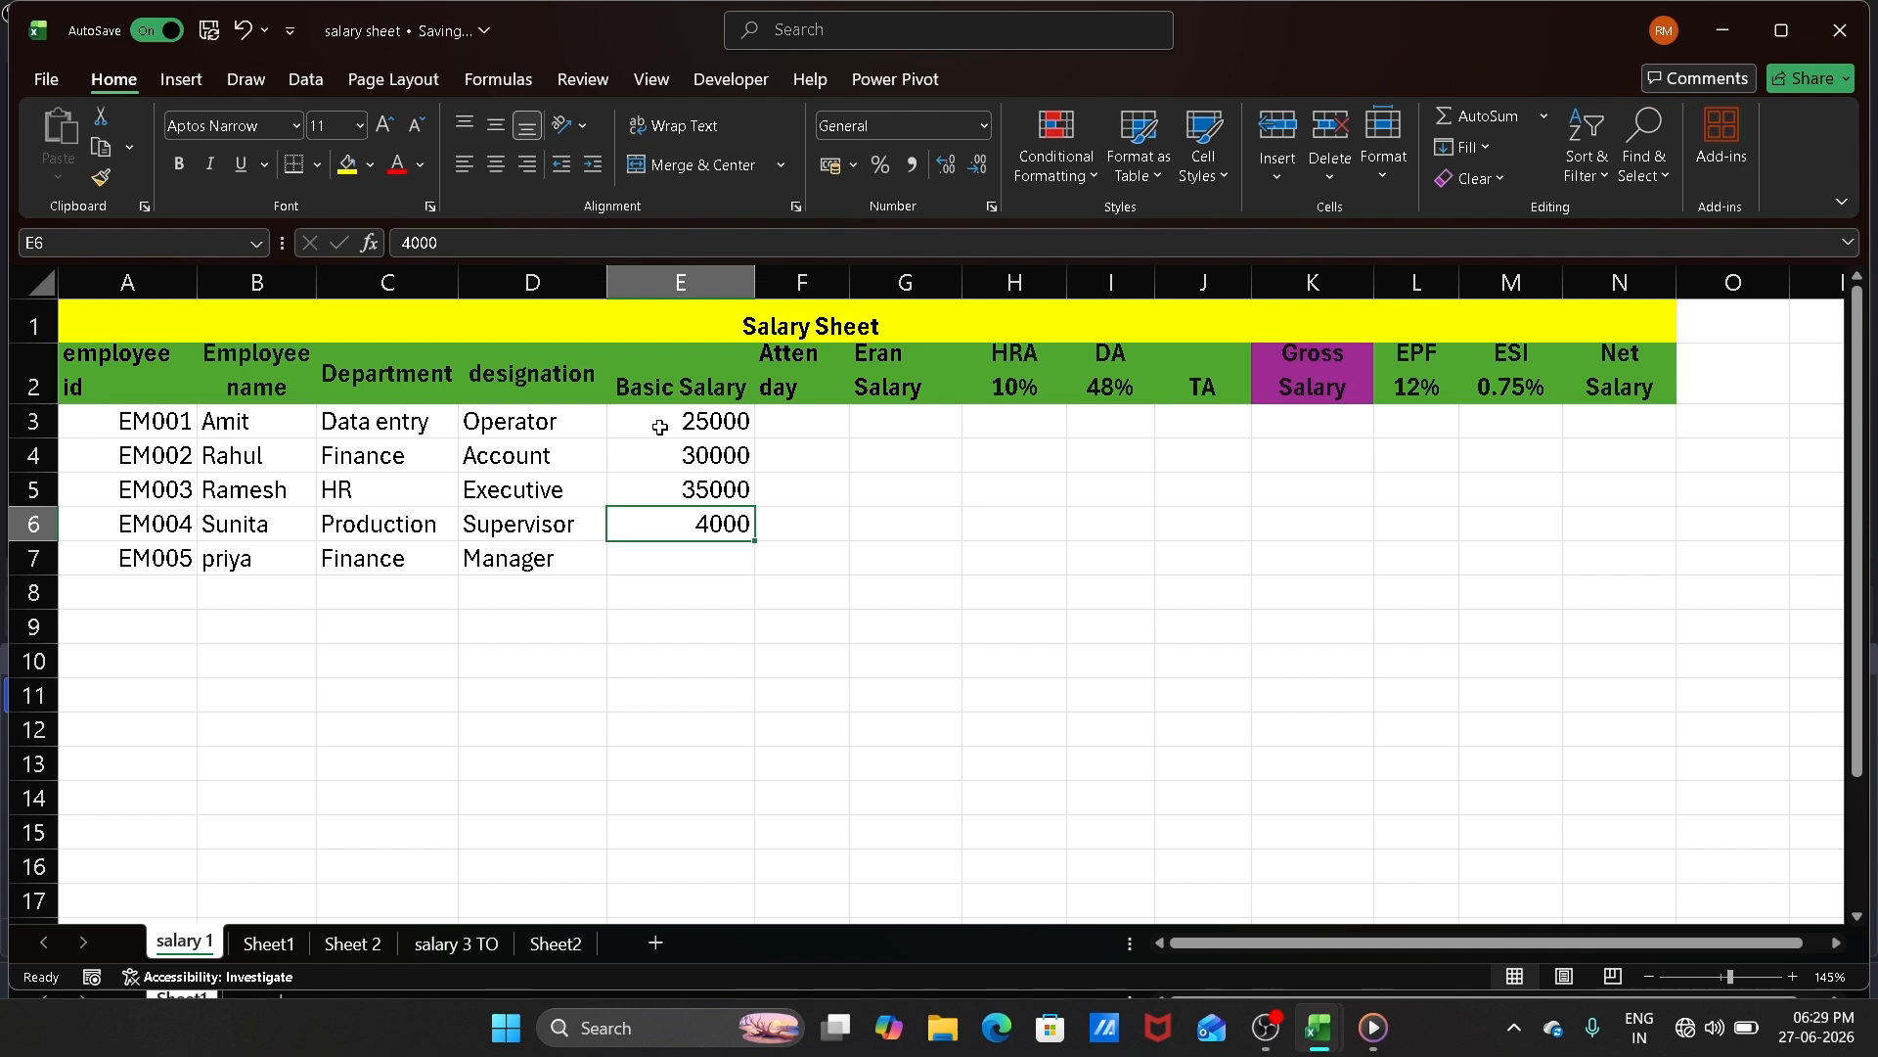
{"action": "type", "text": "0"}
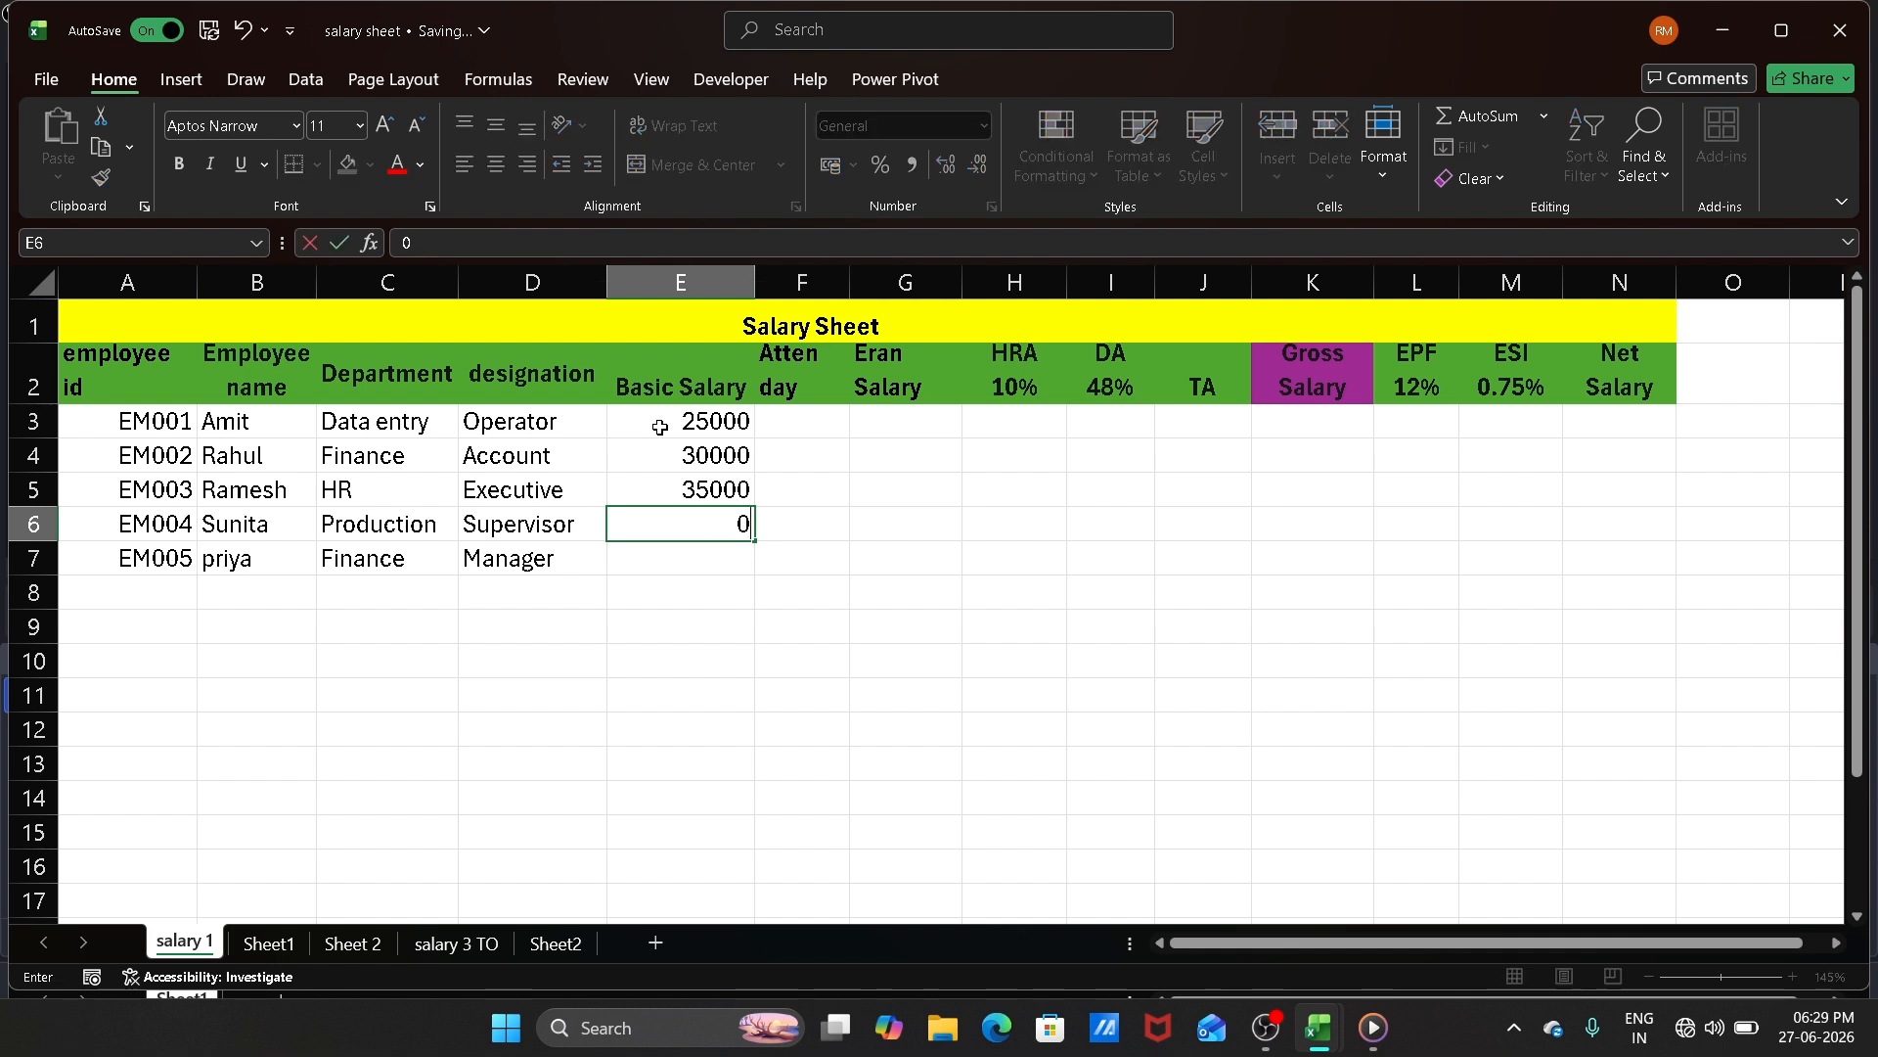
{"action": "key", "text": "BackSpace"}
Step: Enter the basic salaries 40000 in E6 and 45000 in E7
{"action": "type", "text": "40000"}
{"action": "key", "text": "Return"}
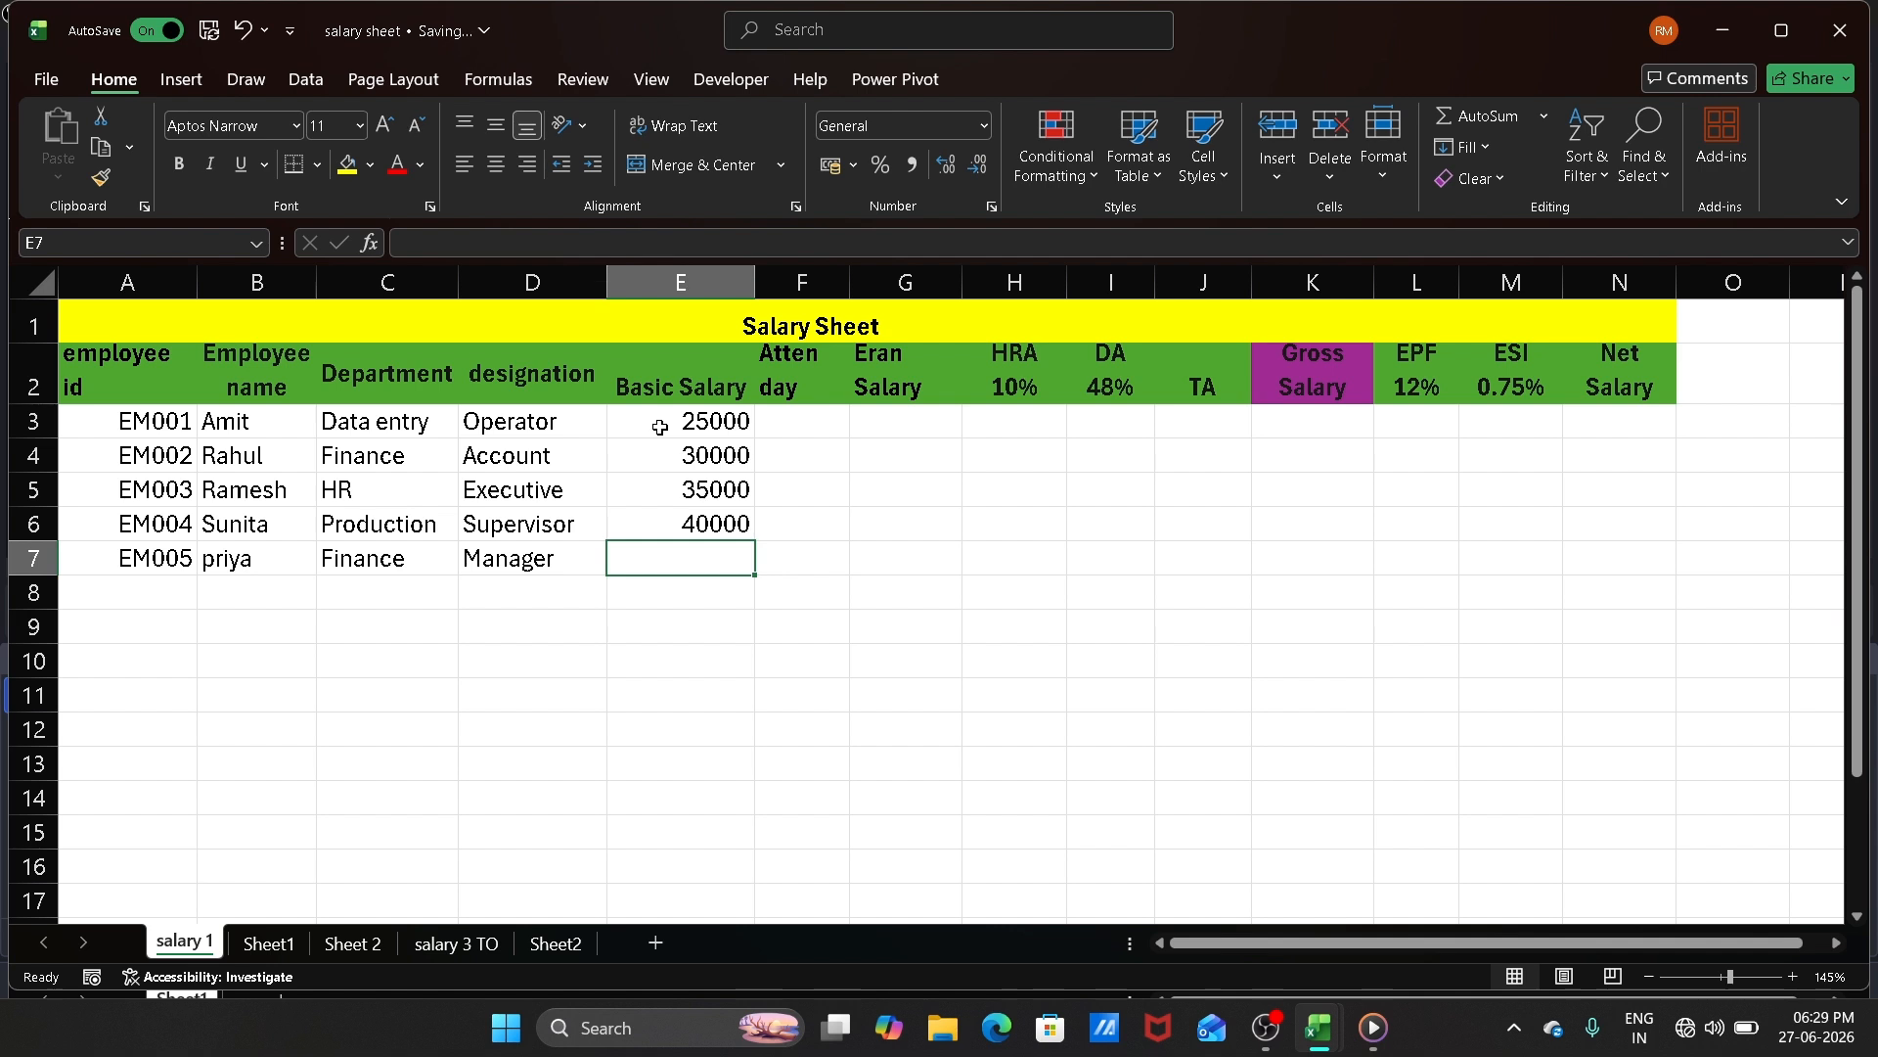
{"action": "type", "text": "45000"}
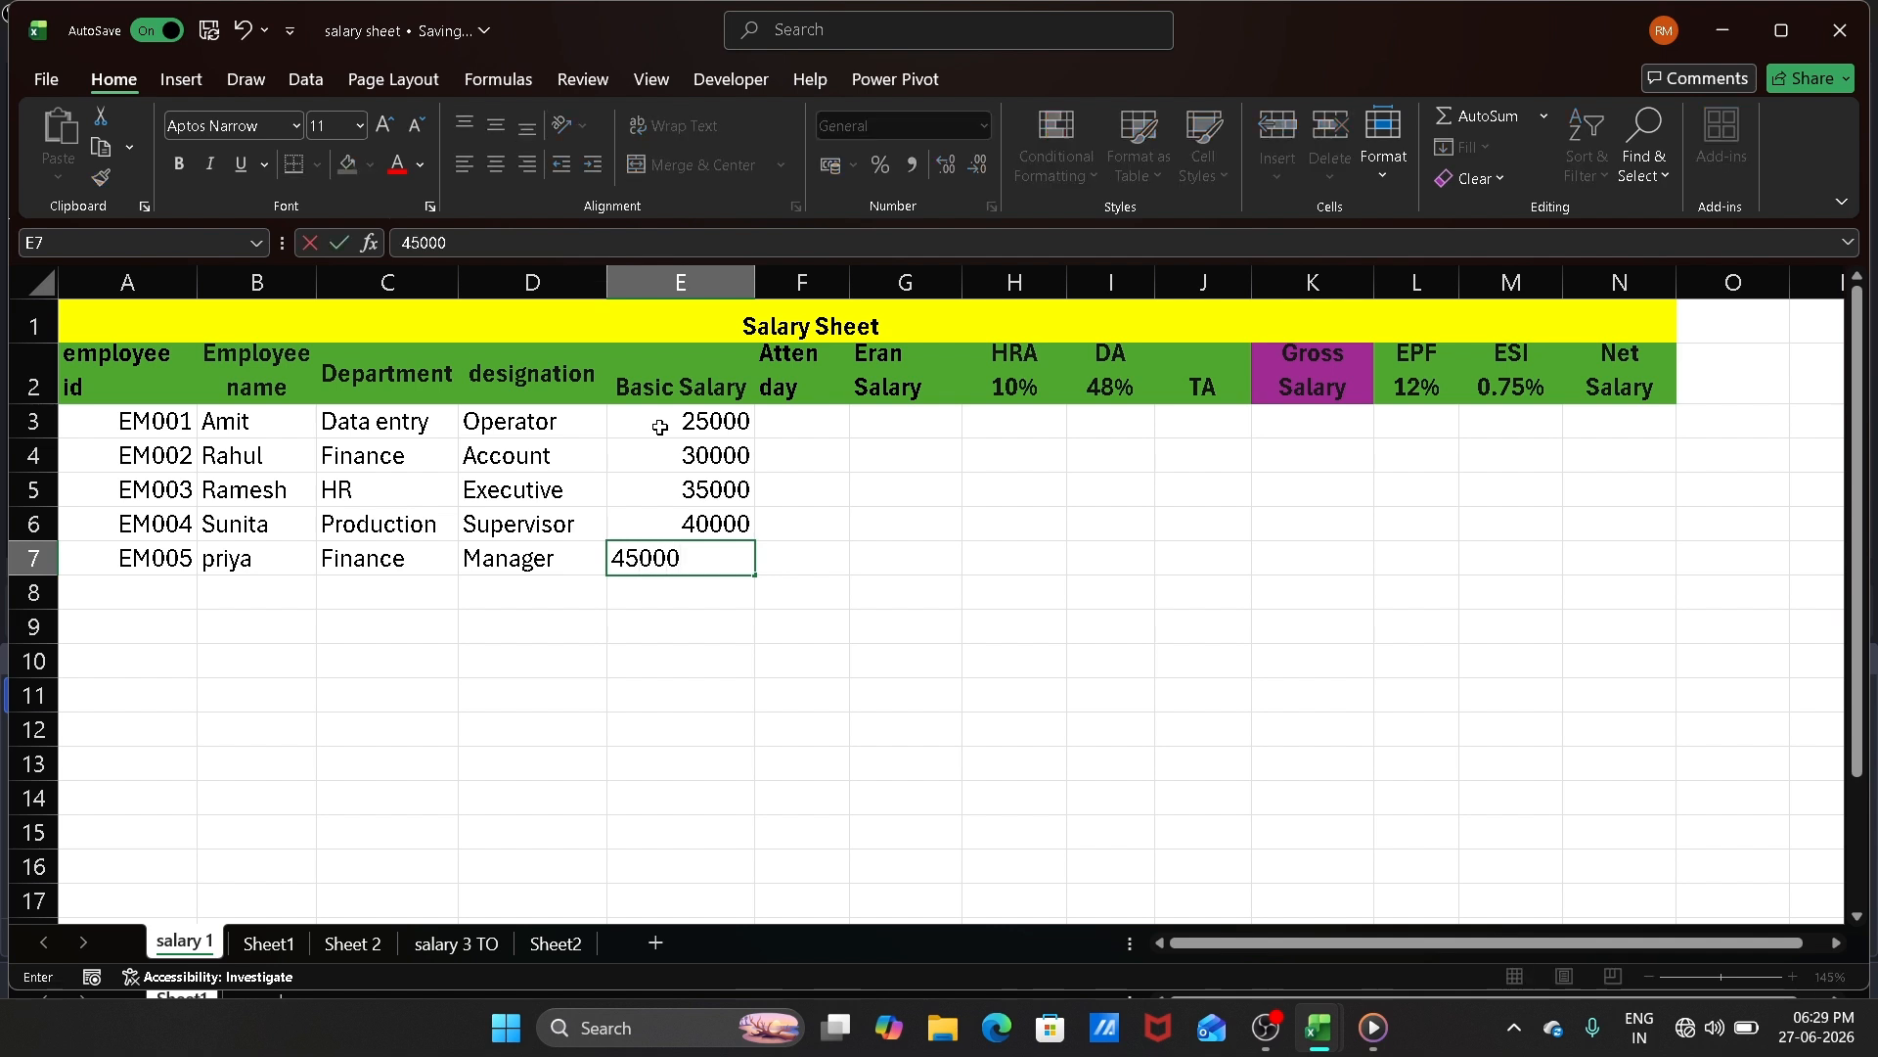
{"action": "key", "text": "Return"}
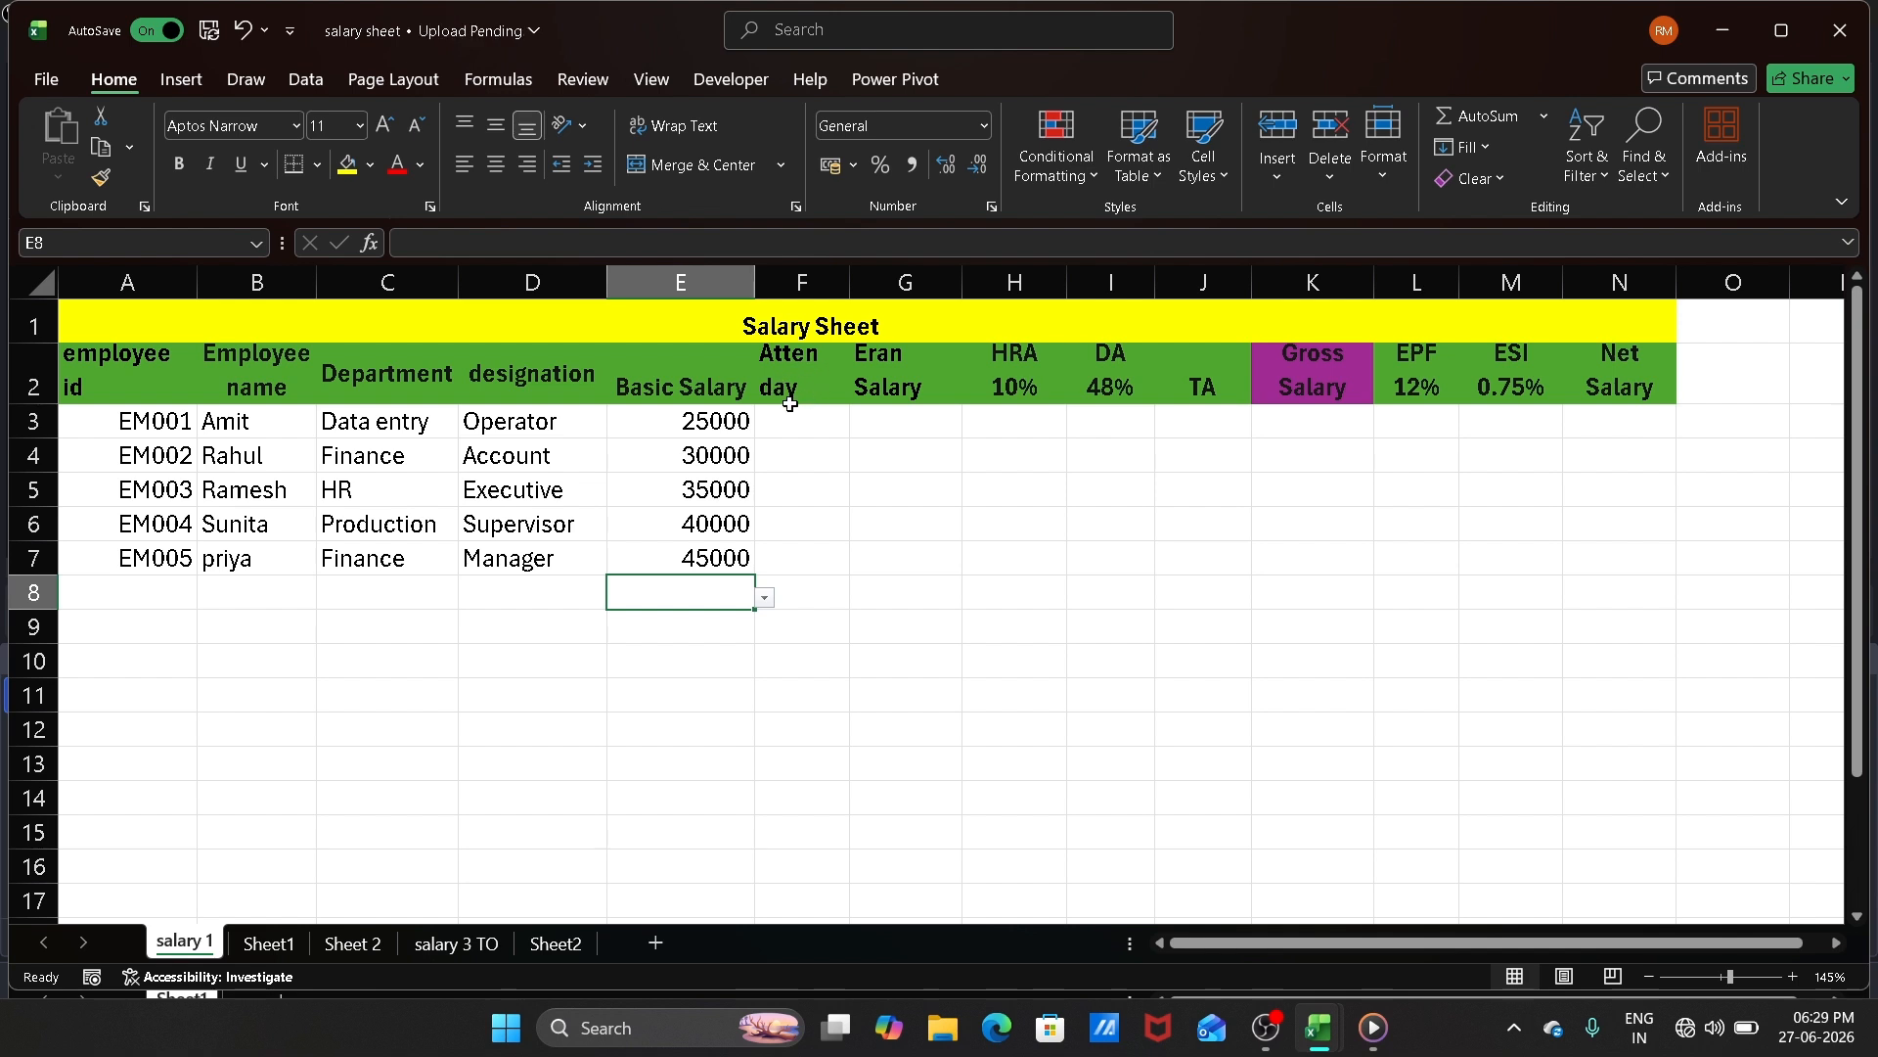
Step: Fill the attendance days in F3 through F7 with 29, 28, 30, 27 and 30
{"action": "left_click", "coordinate": [798, 416]}
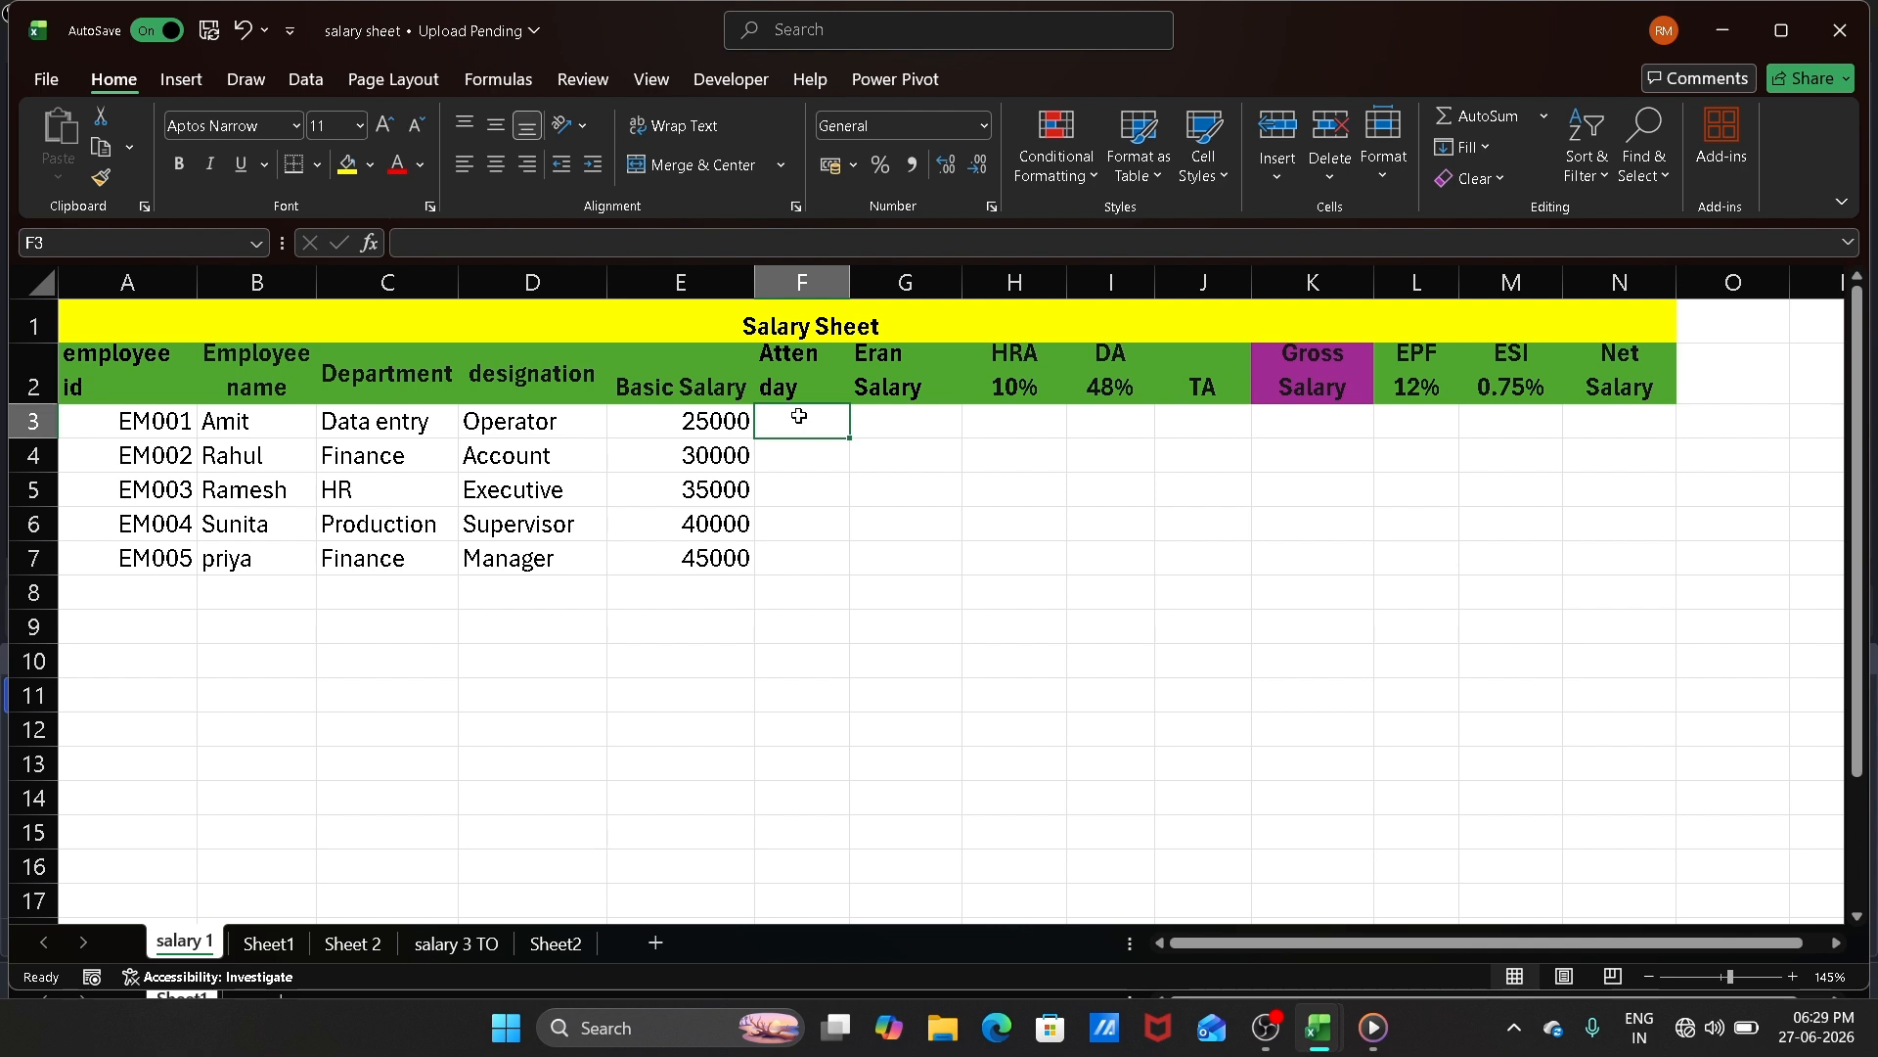
{"action": "type", "text": "29"}
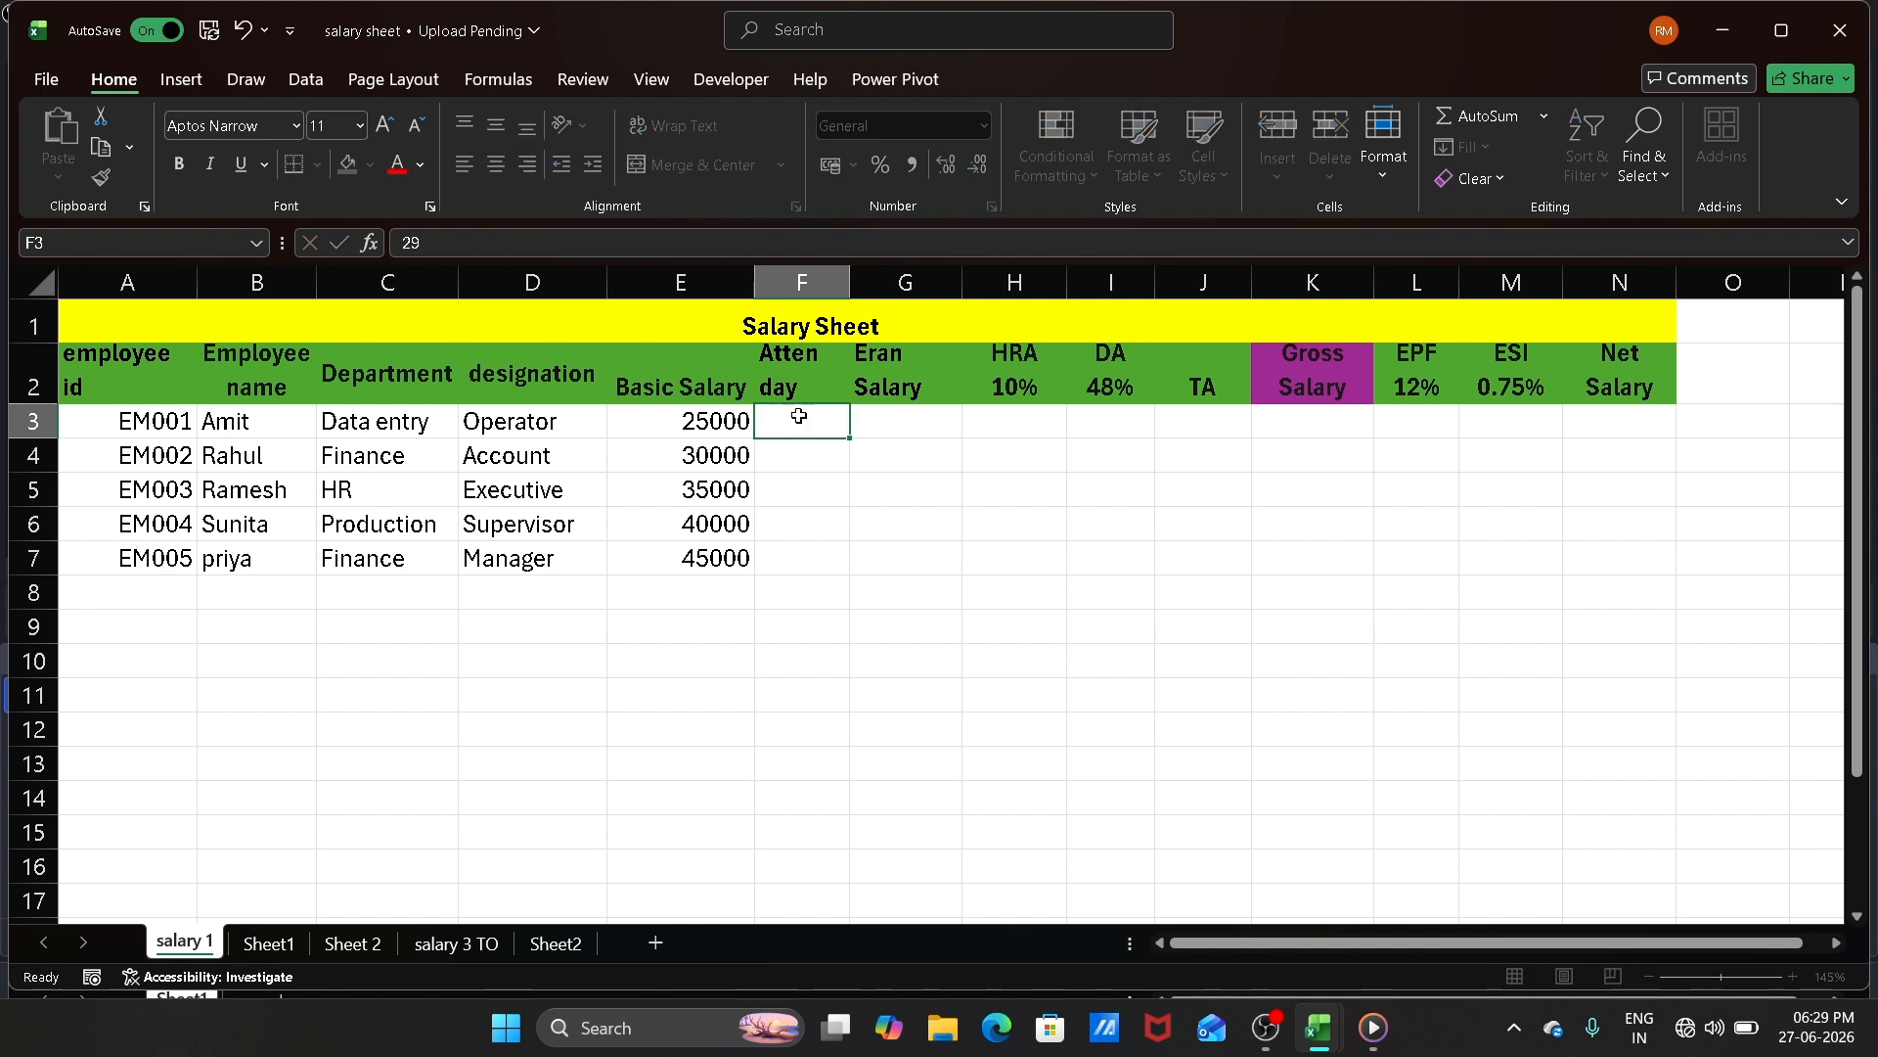
{"action": "key", "text": "Return"}
{"action": "type", "text": "28"}
{"action": "key", "text": "Return"}
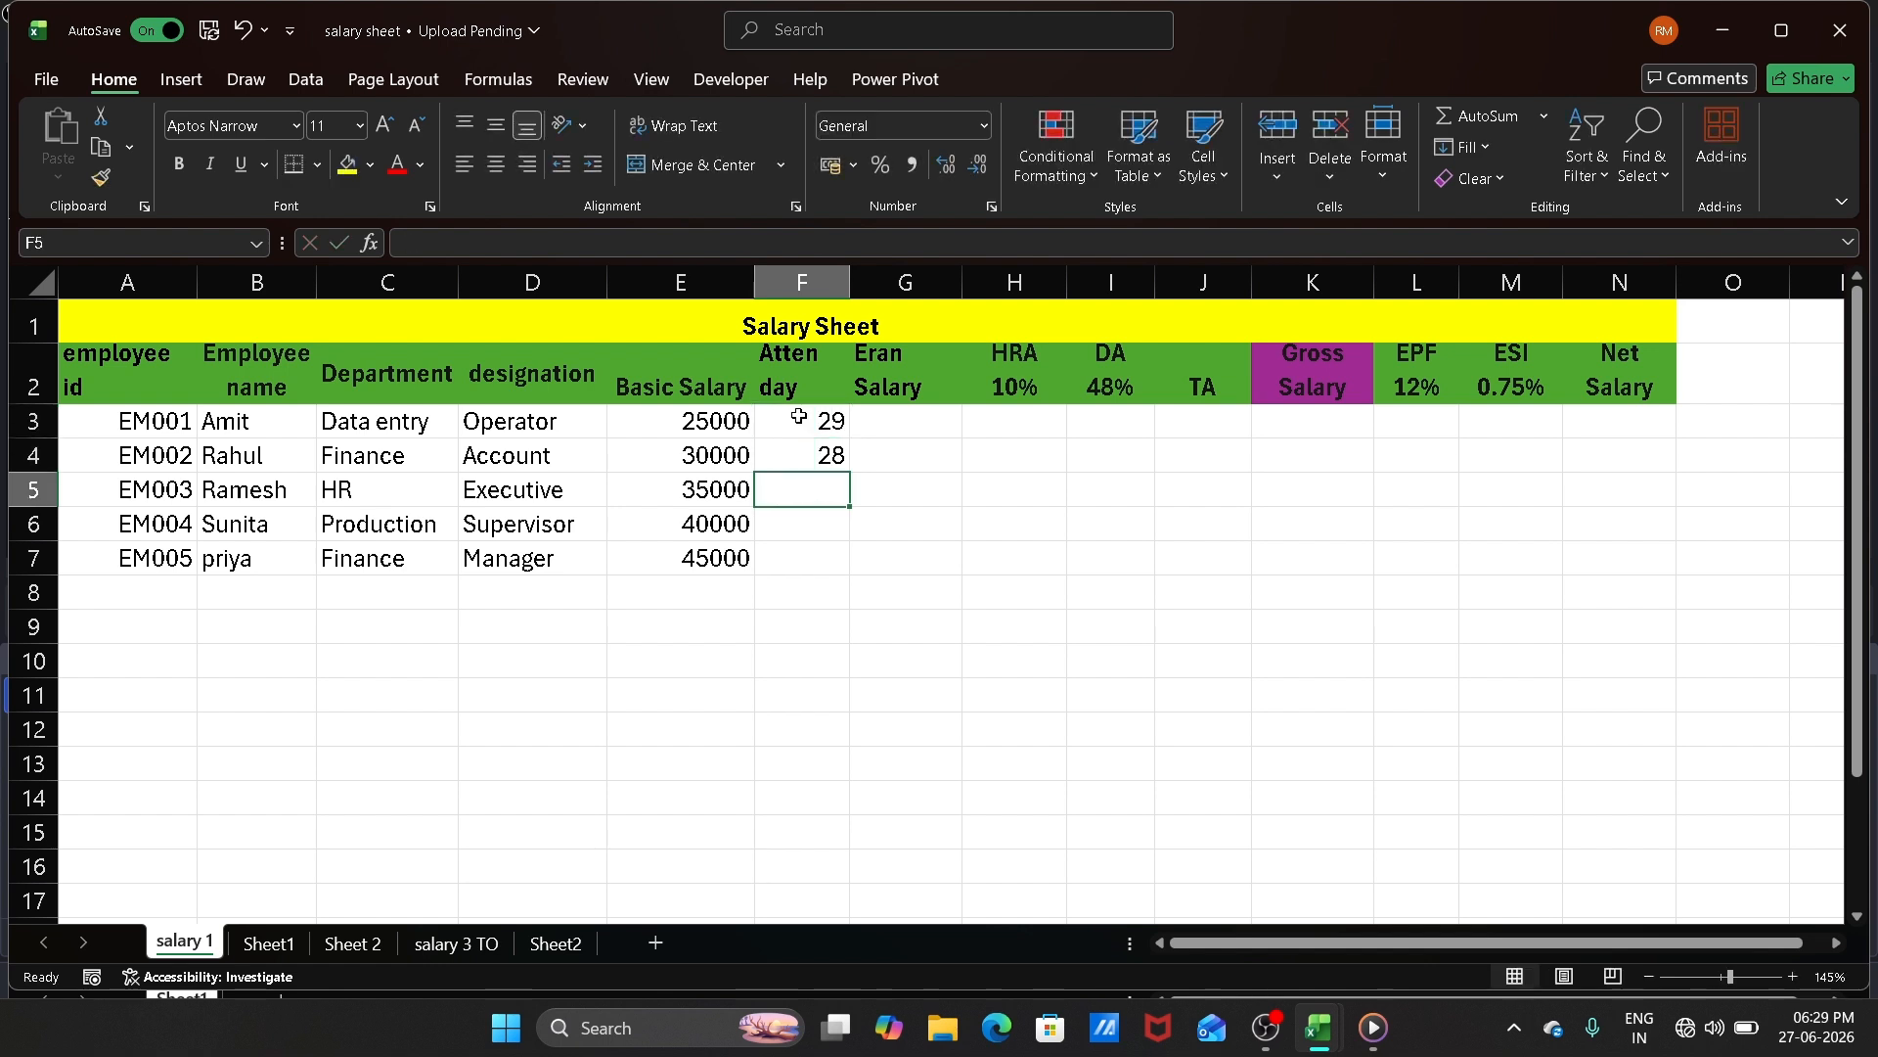
{"action": "type", "text": "30"}
{"action": "key", "text": "Return"}
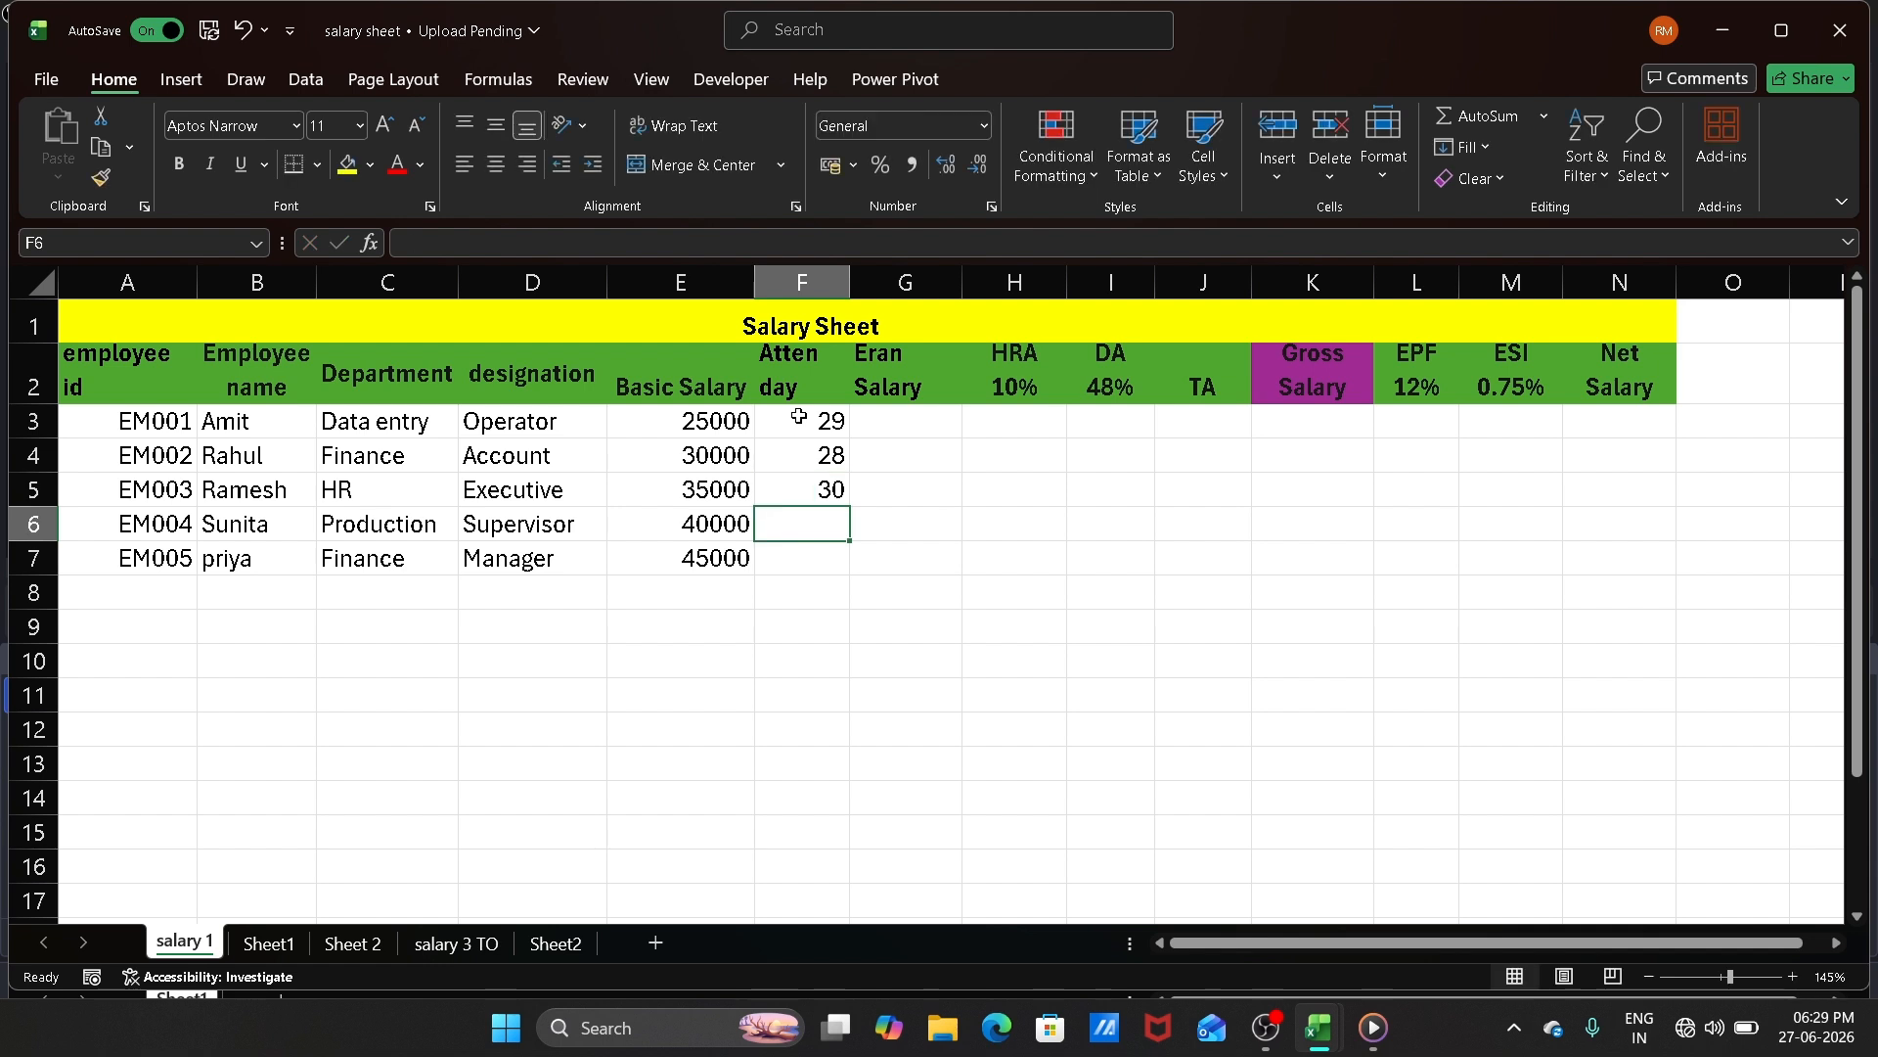
{"action": "type", "text": "27"}
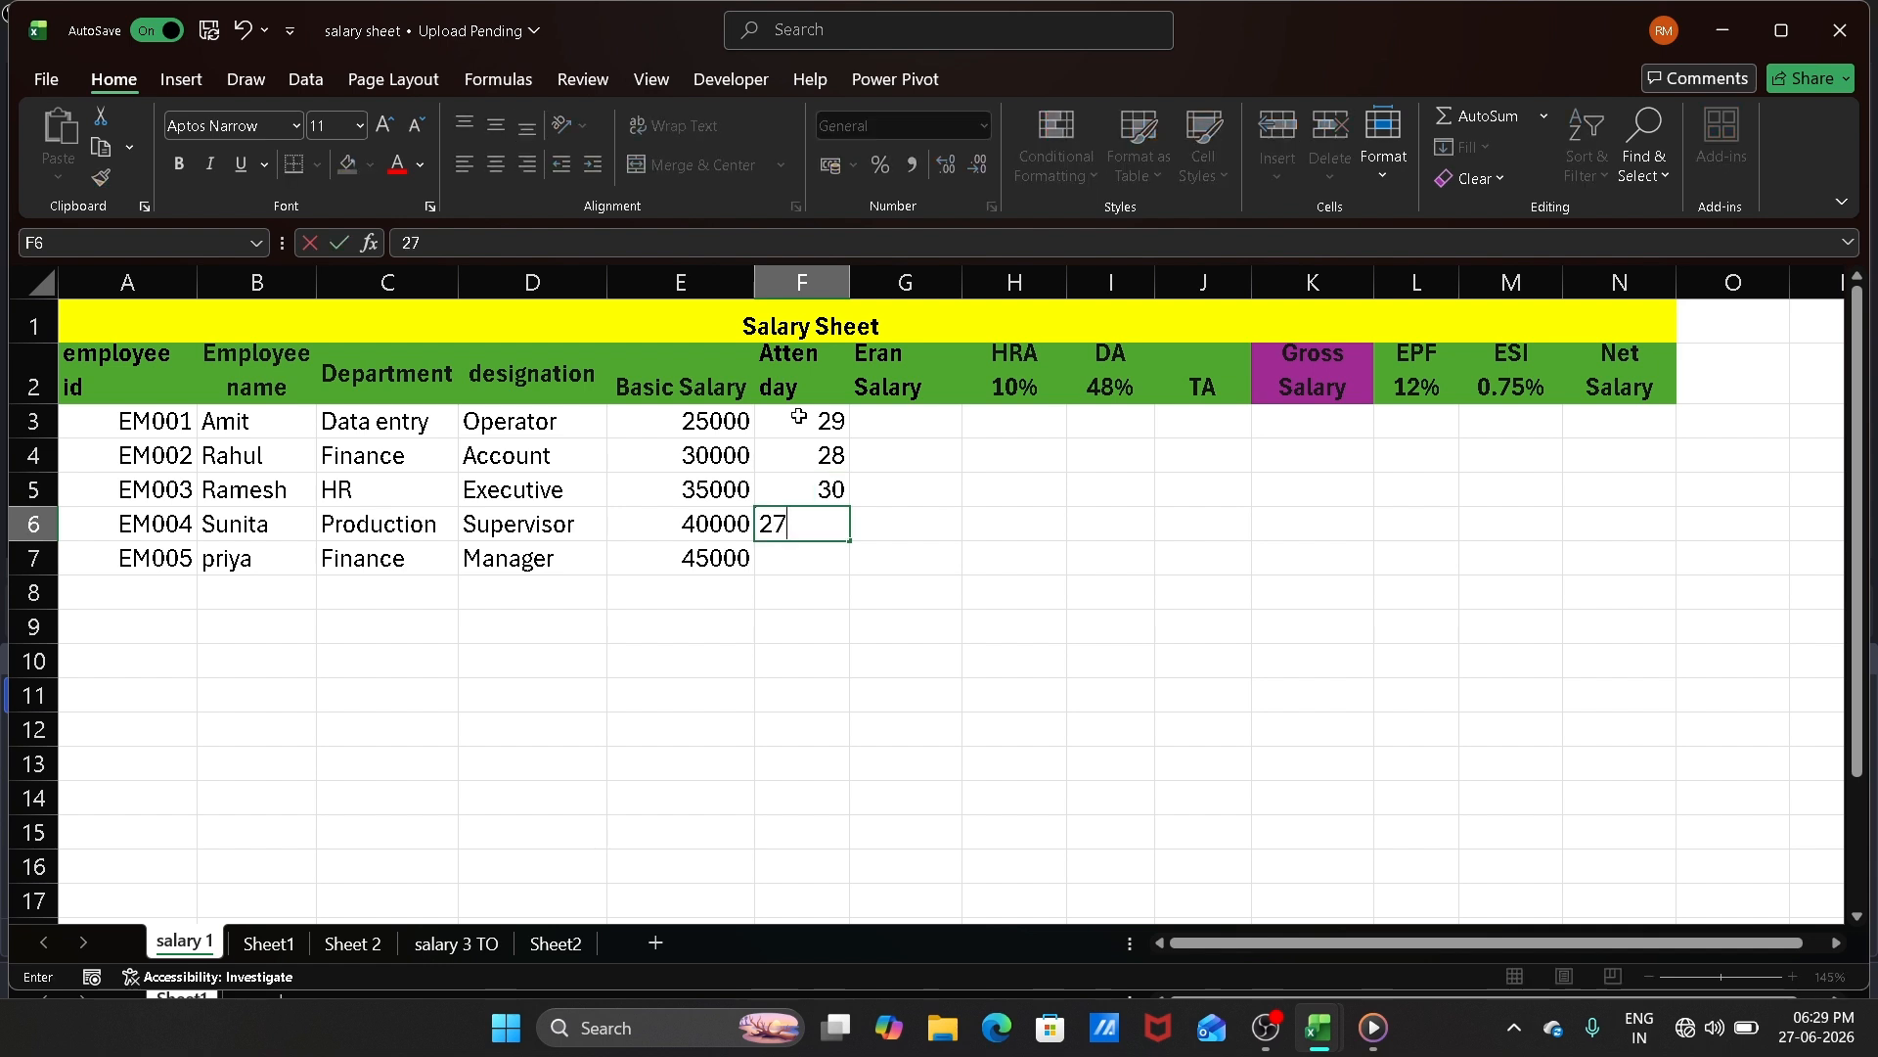
{"action": "key", "text": "Return"}
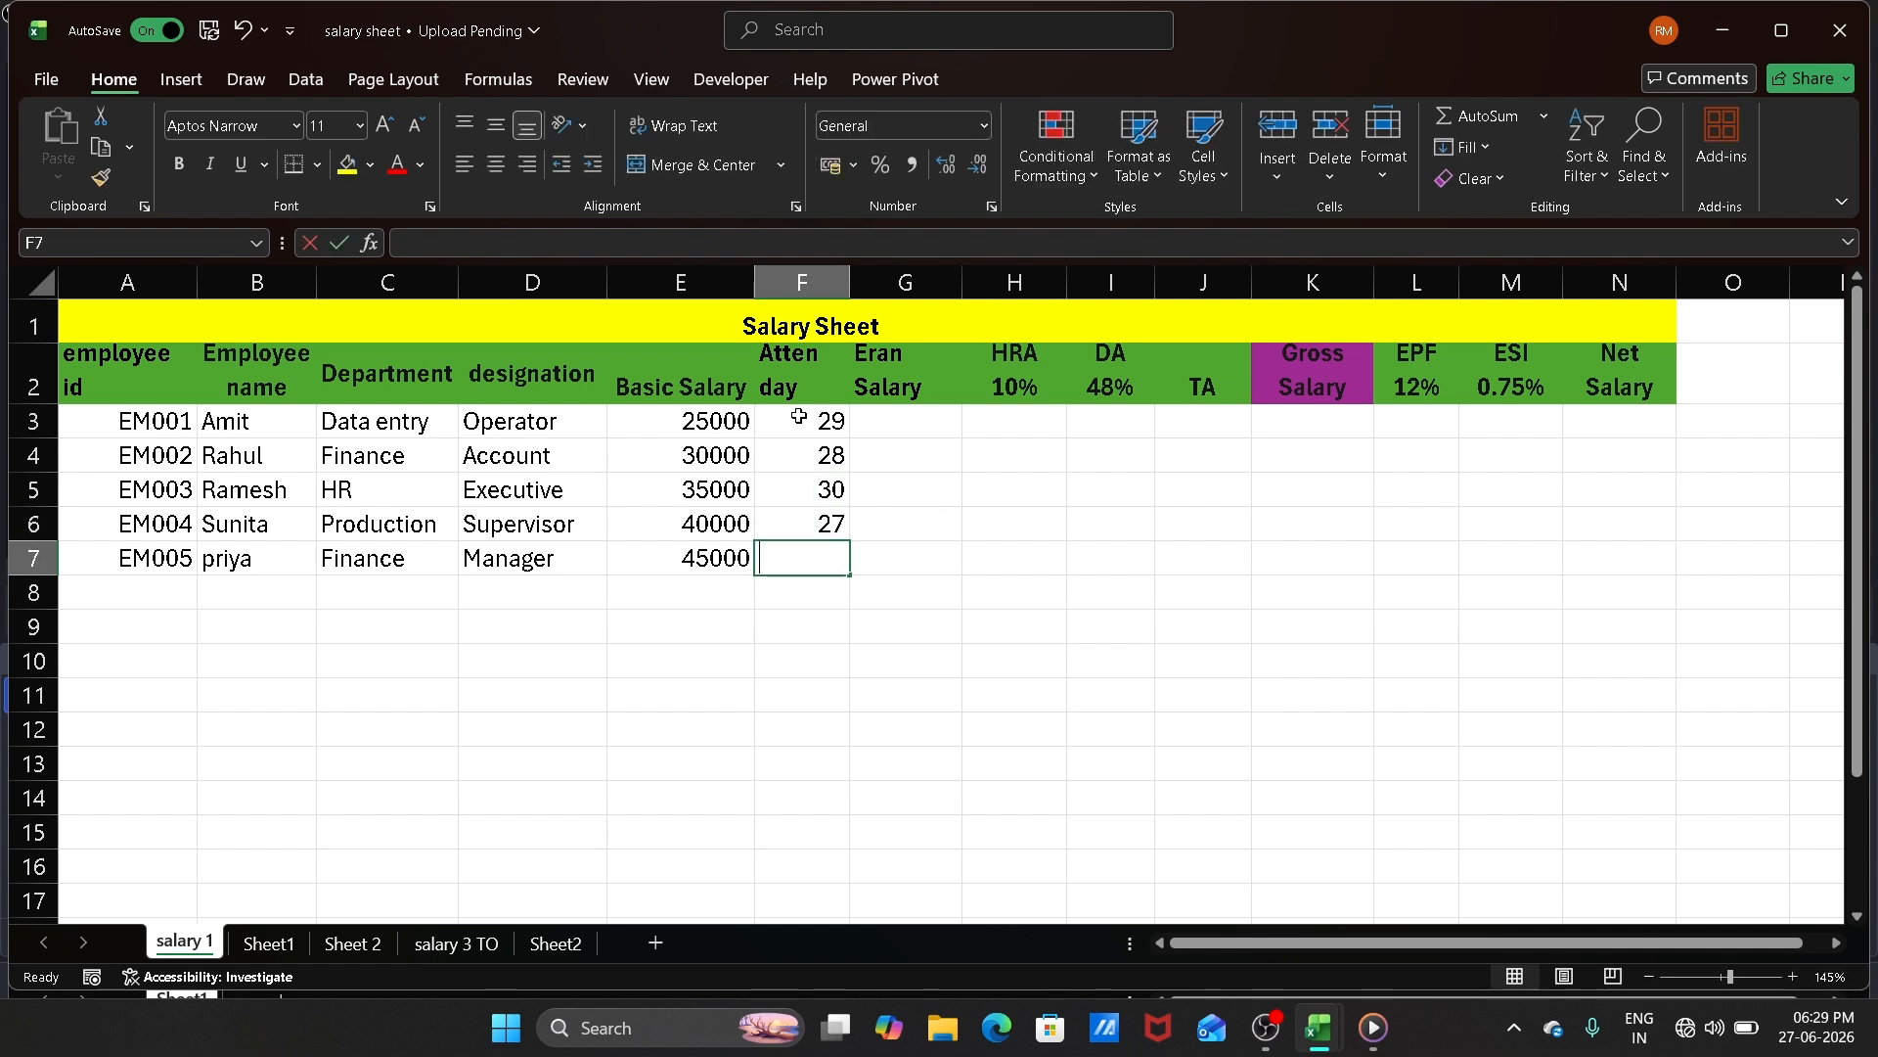
{"action": "type", "text": "30"}
{"action": "key", "text": "Return"}
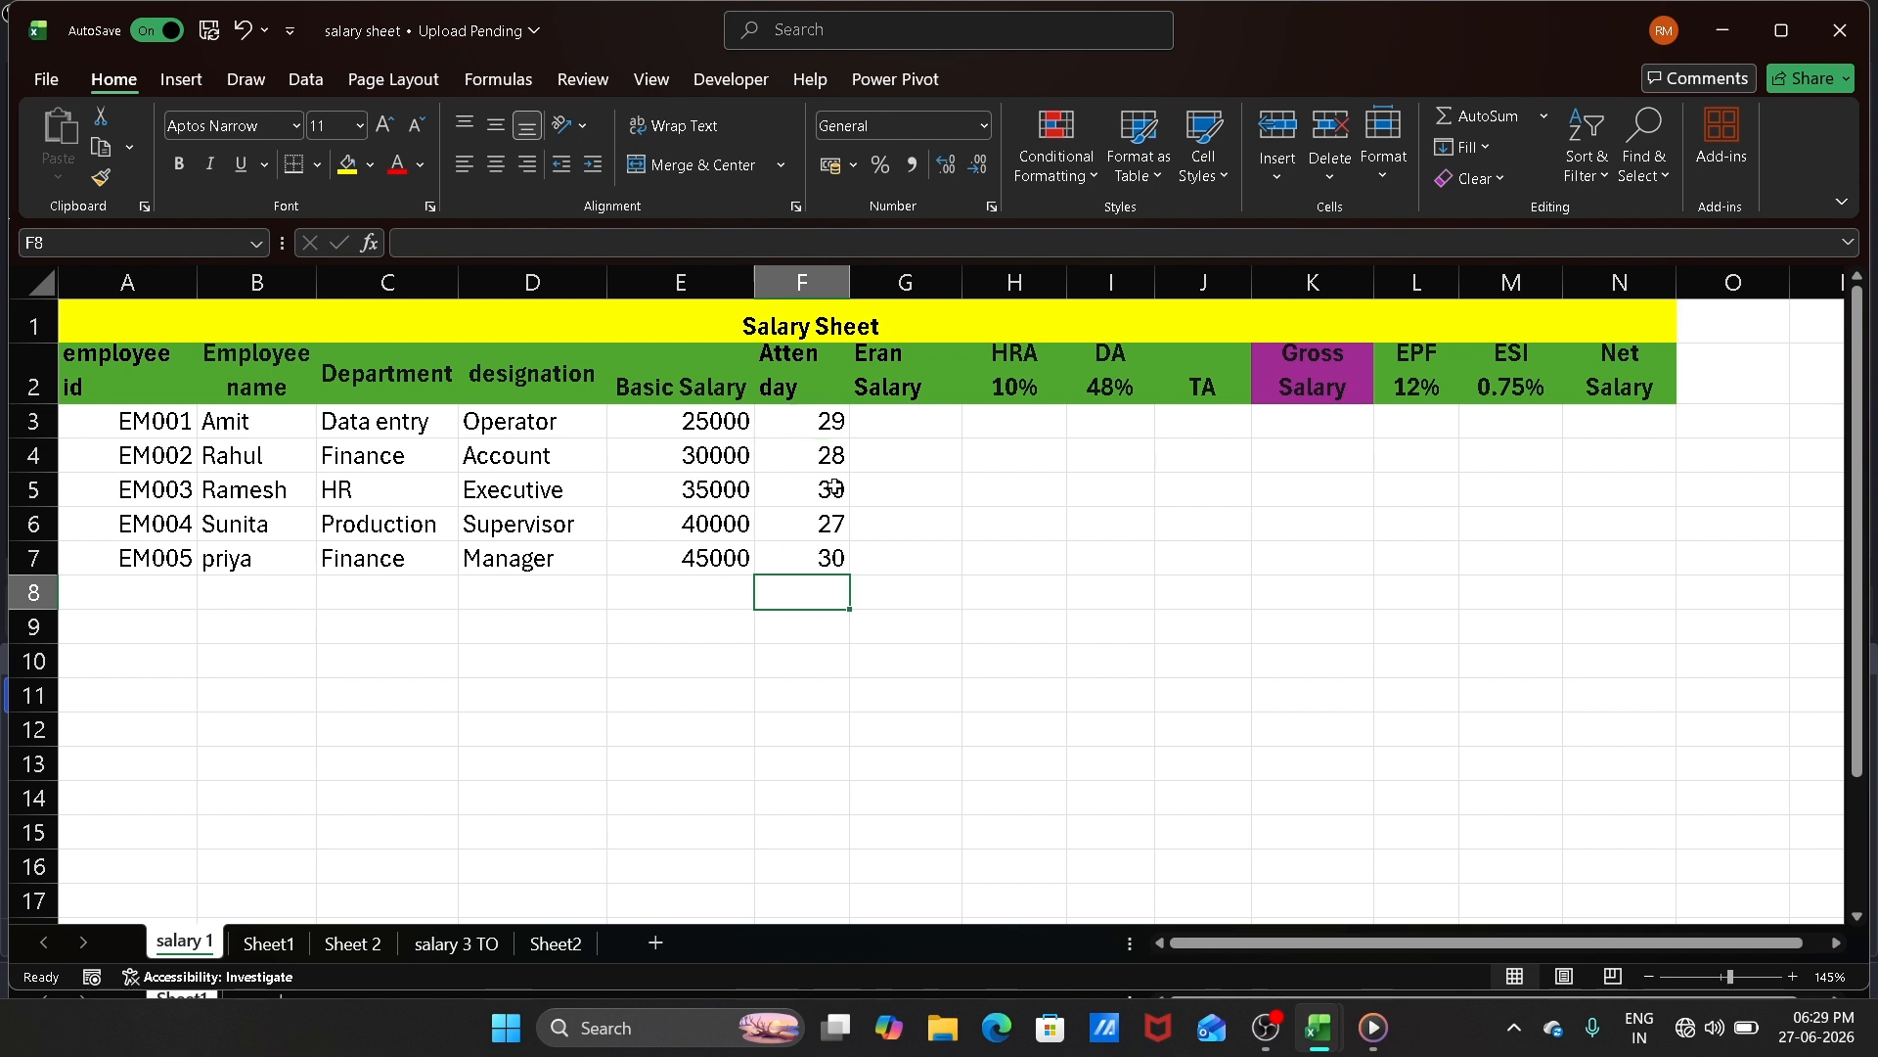
Step: Calculate the first employee's per-day salary in G3 with the formula =E3/30
{"action": "left_click", "coordinate": [899, 420]}
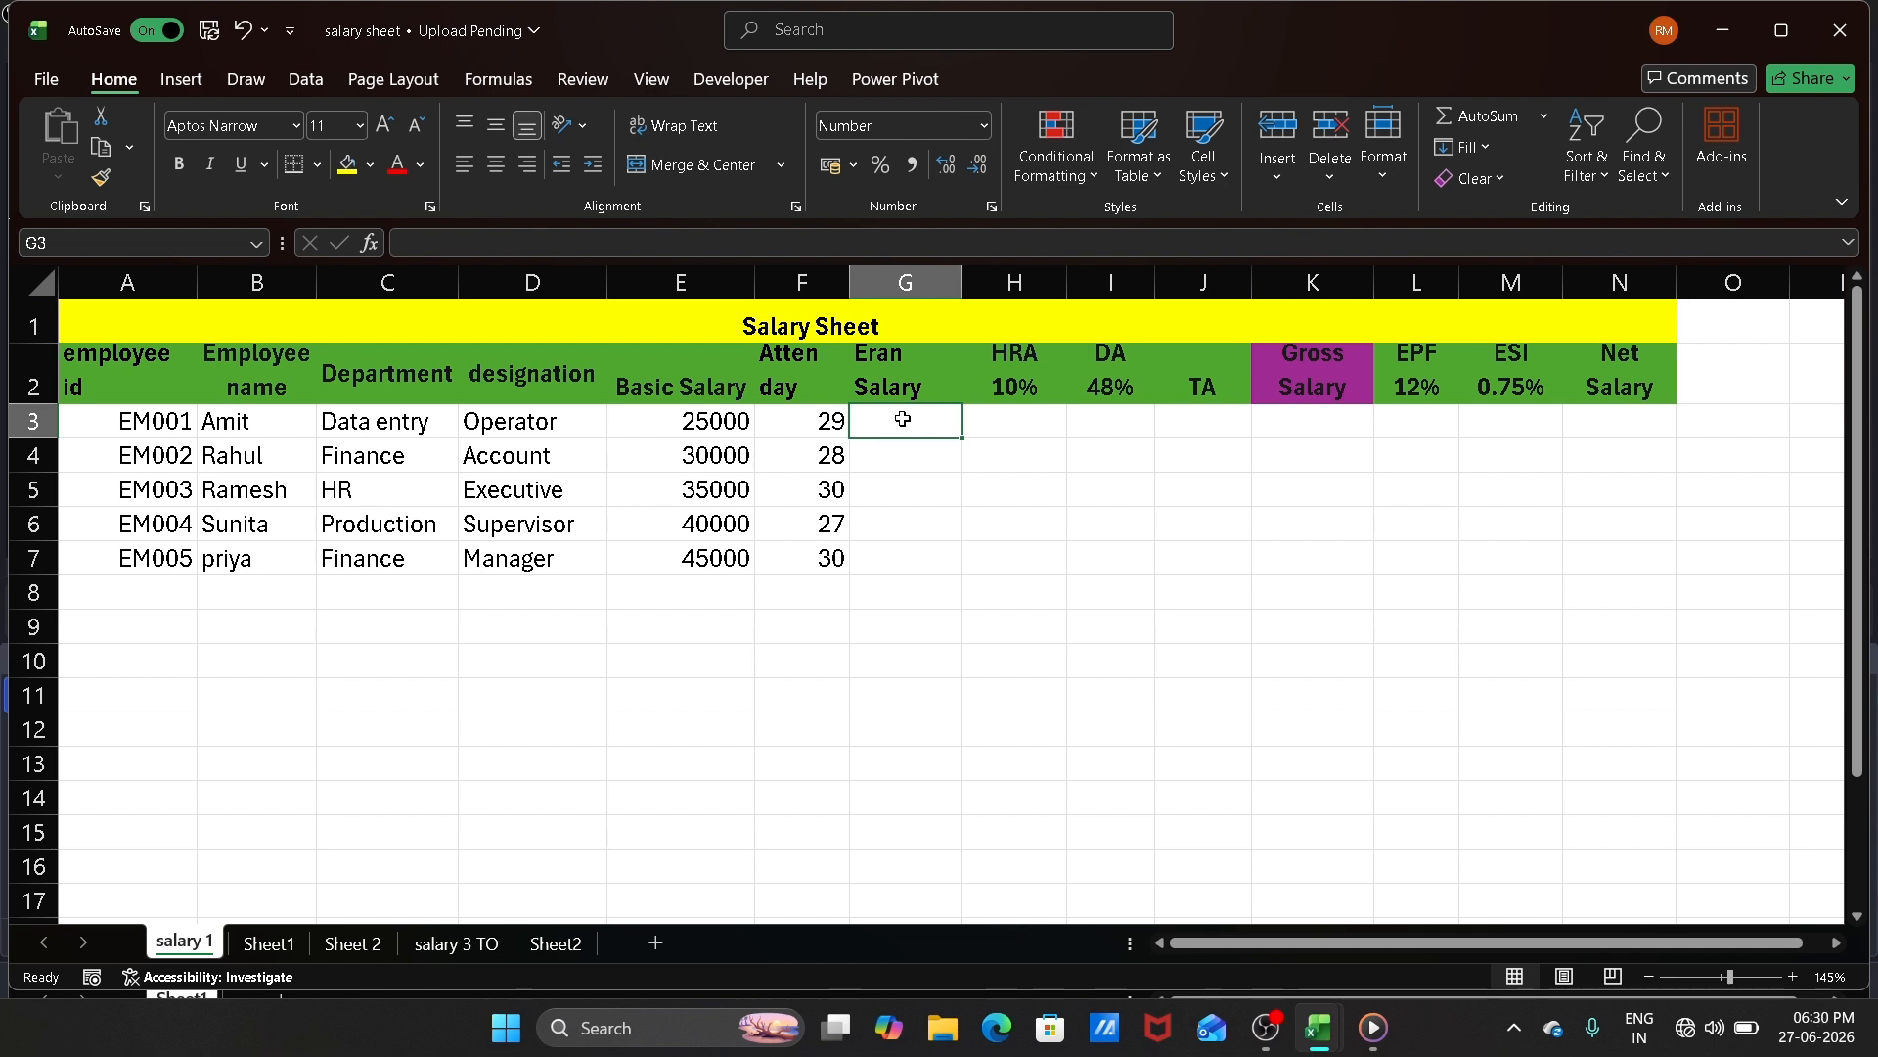
{"action": "type", "text": "="}
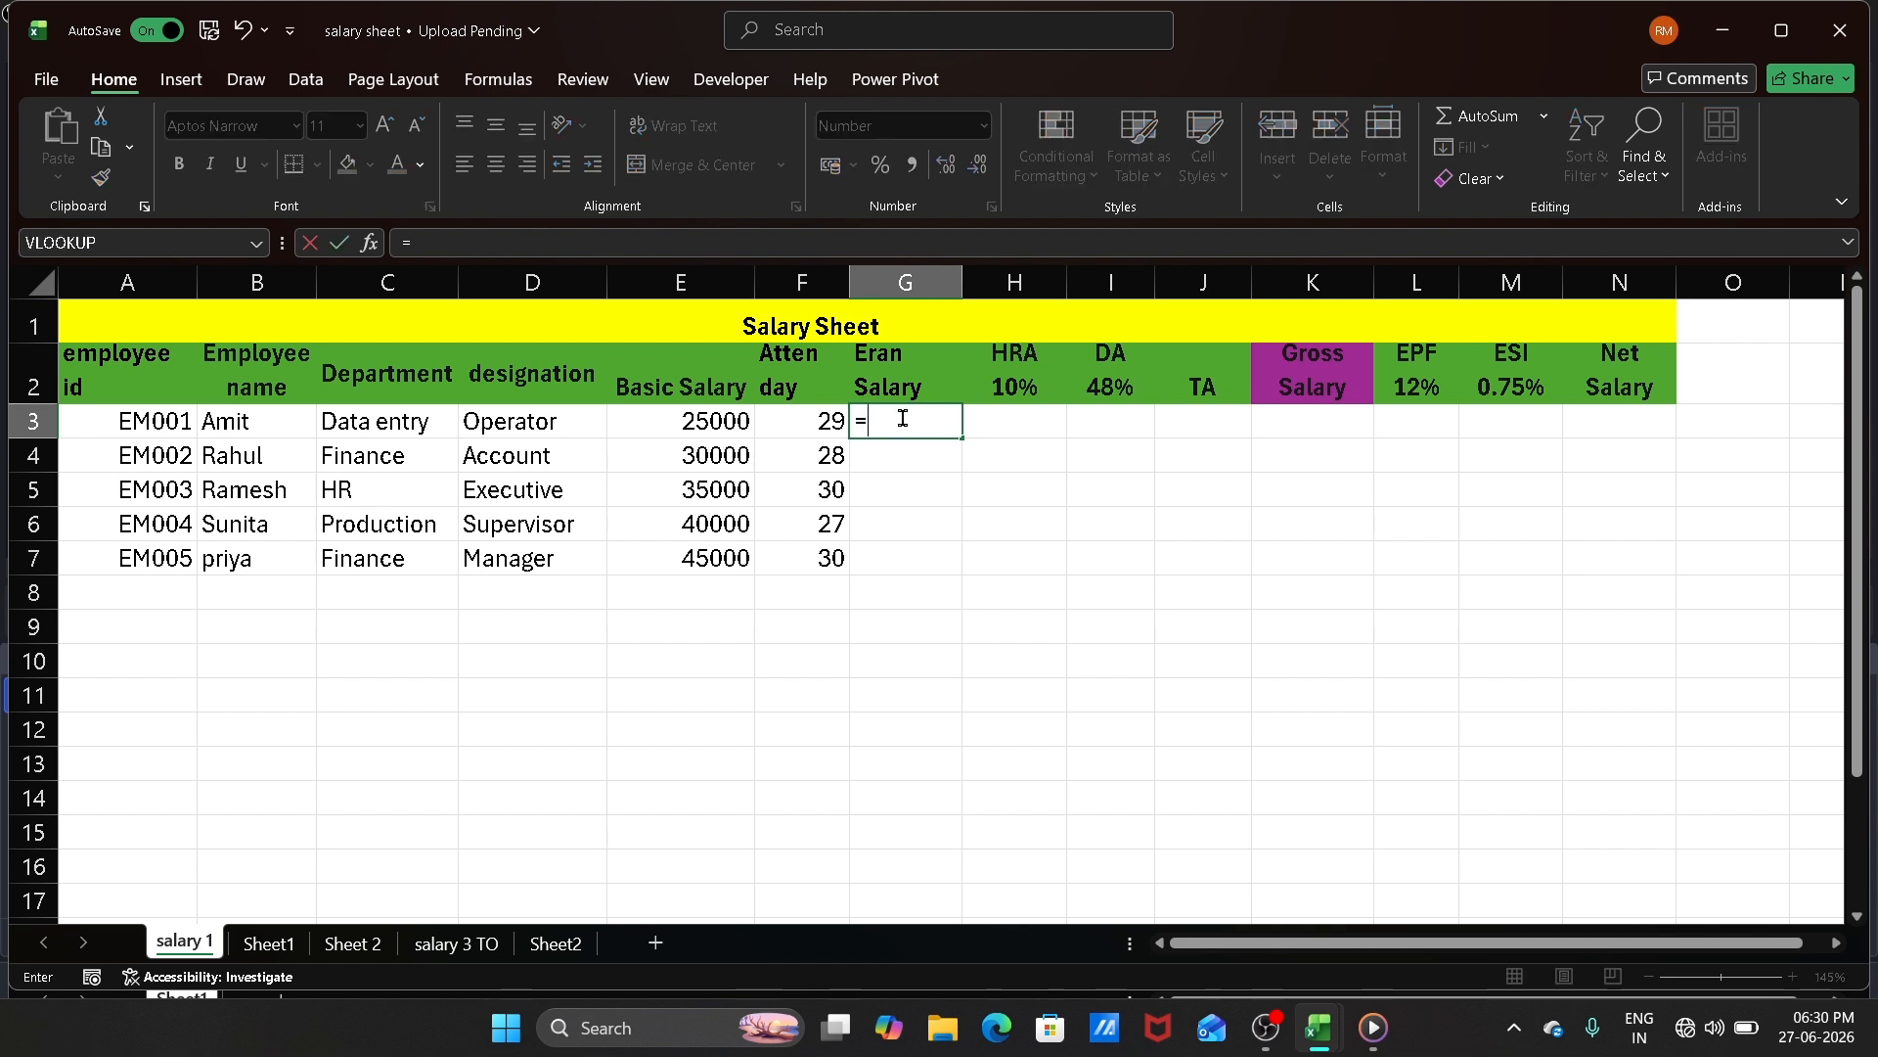
{"action": "key", "text": "BackSpace"}
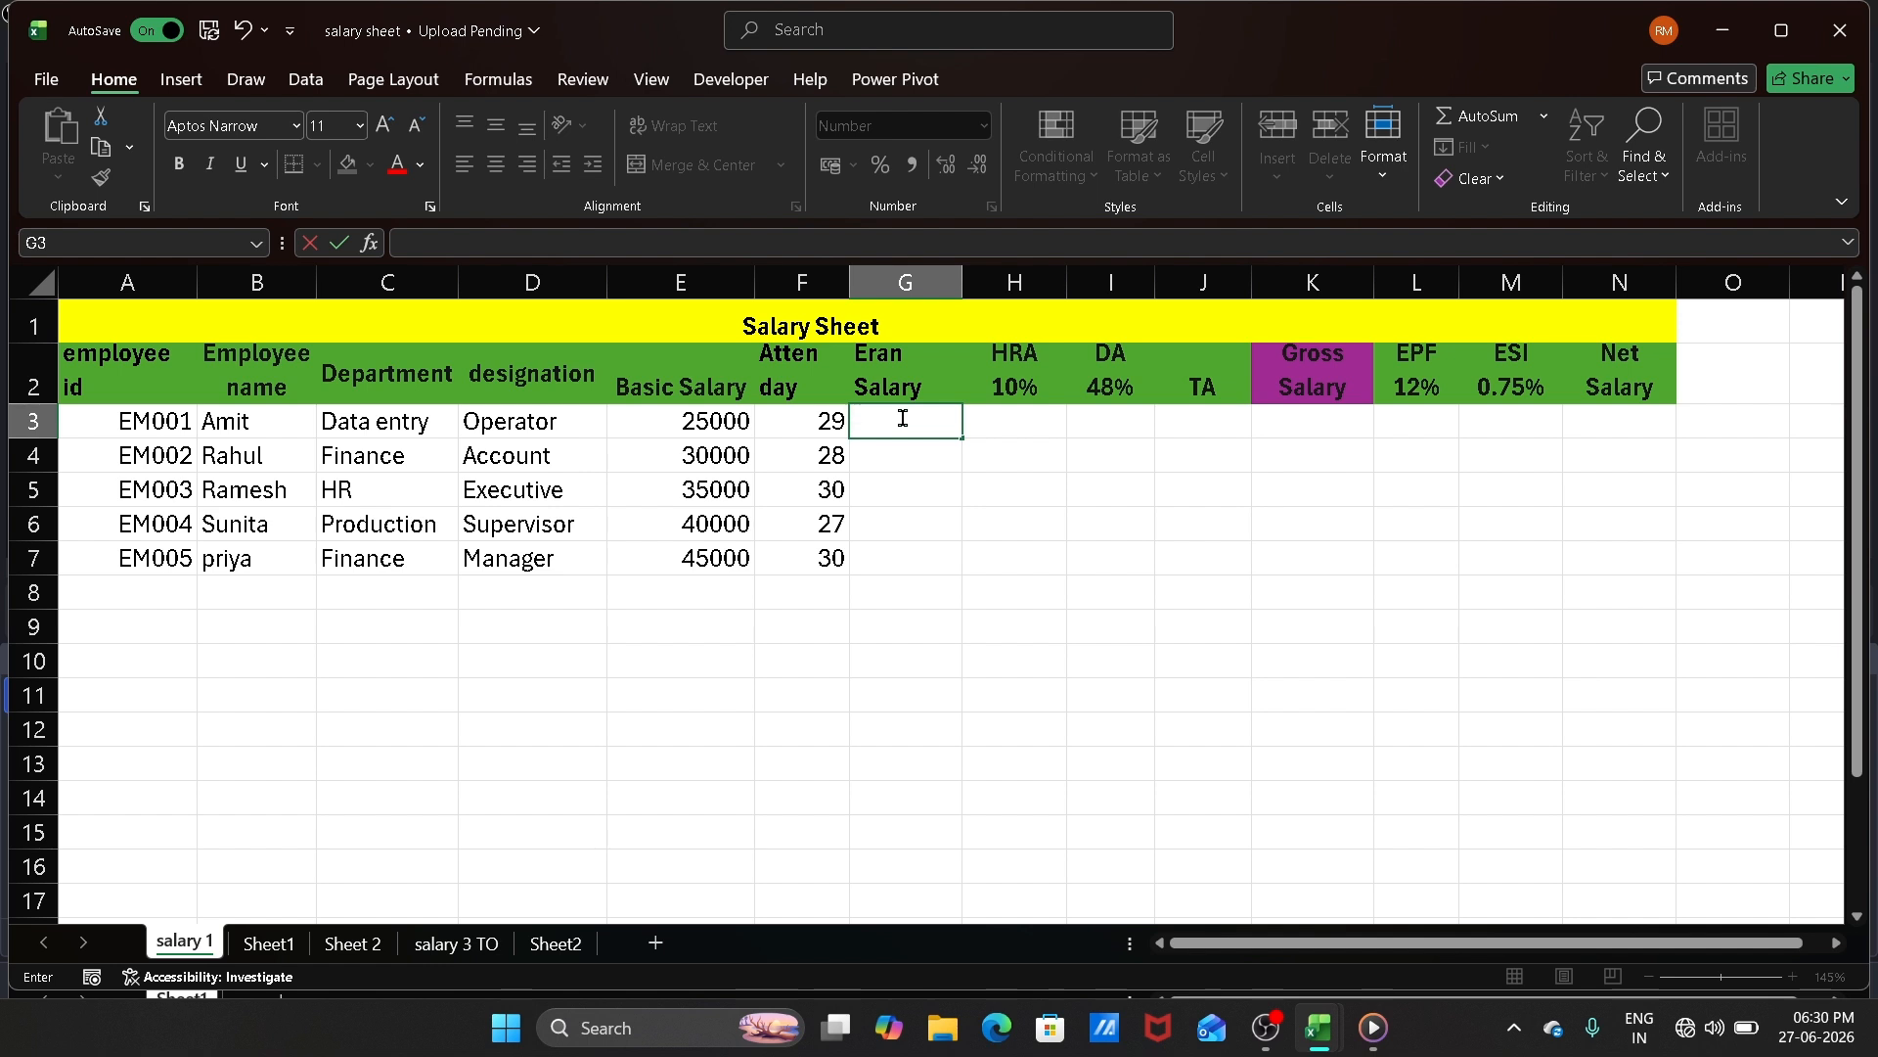
{"action": "left_click", "coordinate": [902, 417]}
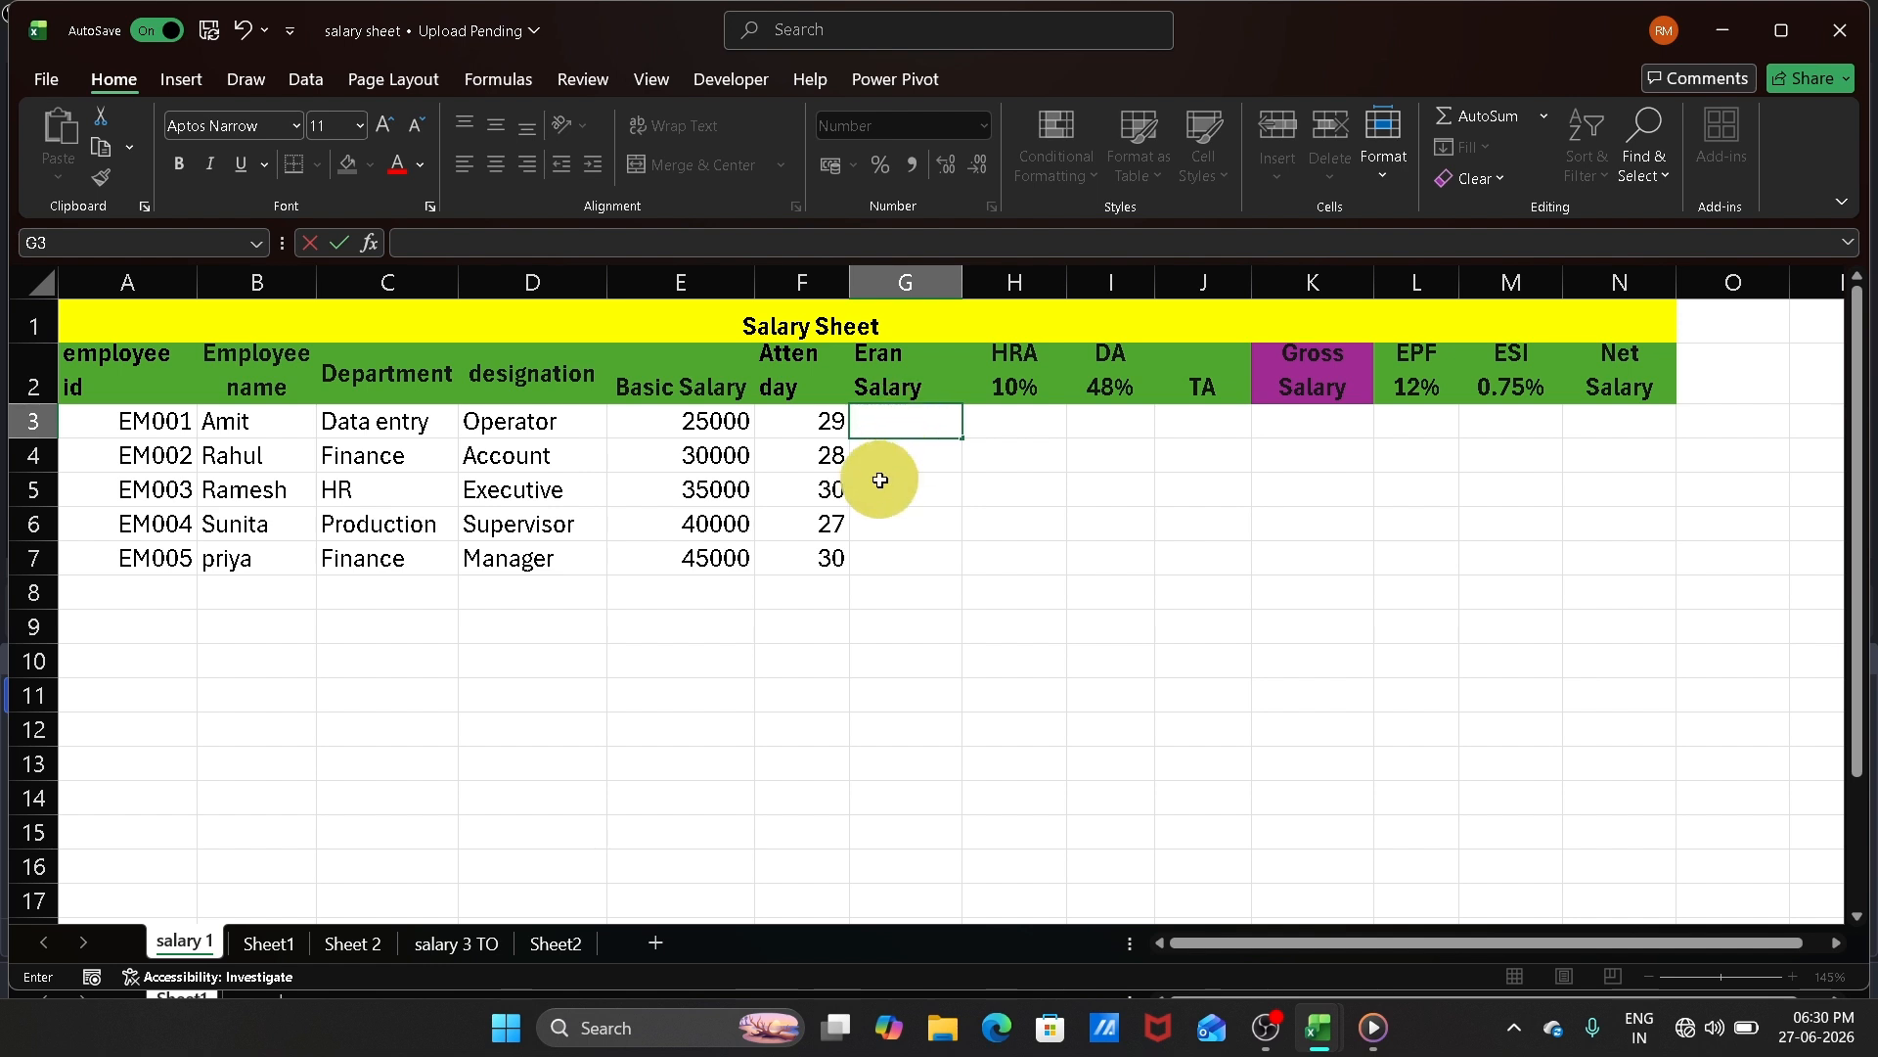
{"action": "type", "text": "=="}
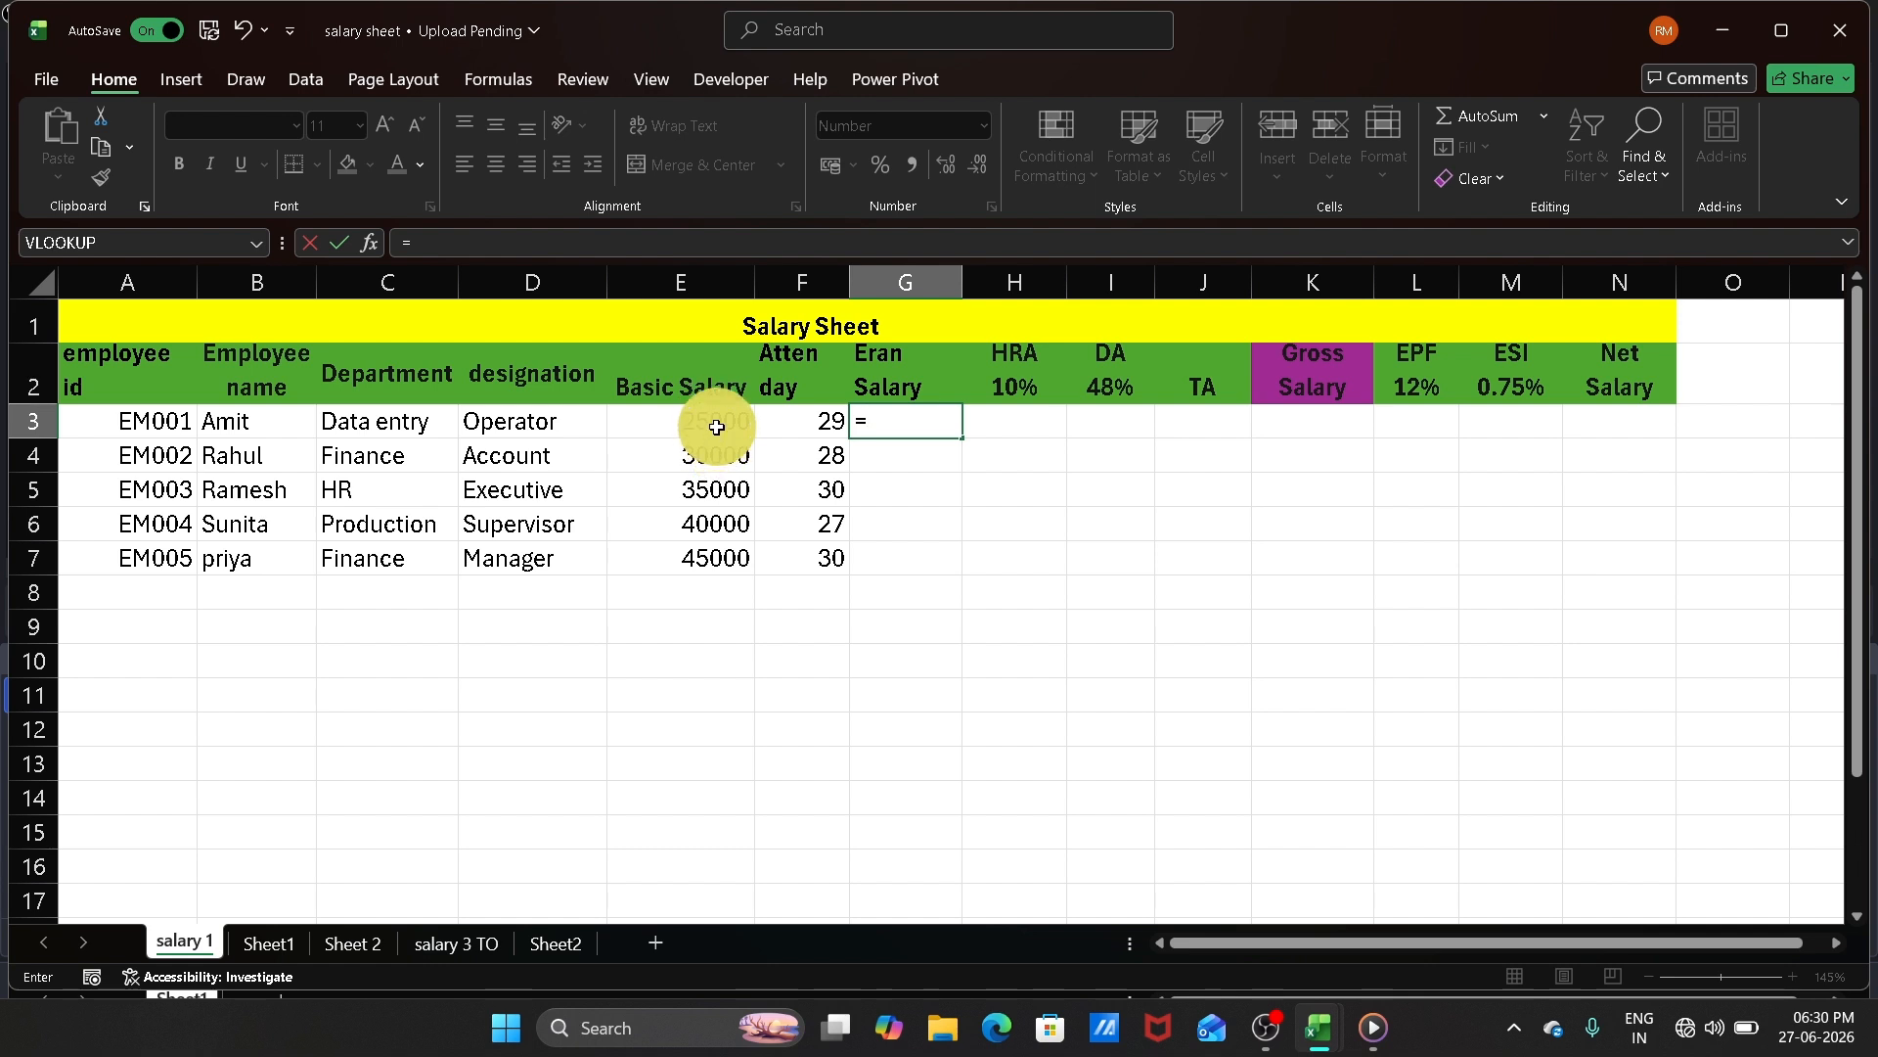
{"action": "left_click", "coordinate": [717, 427]}
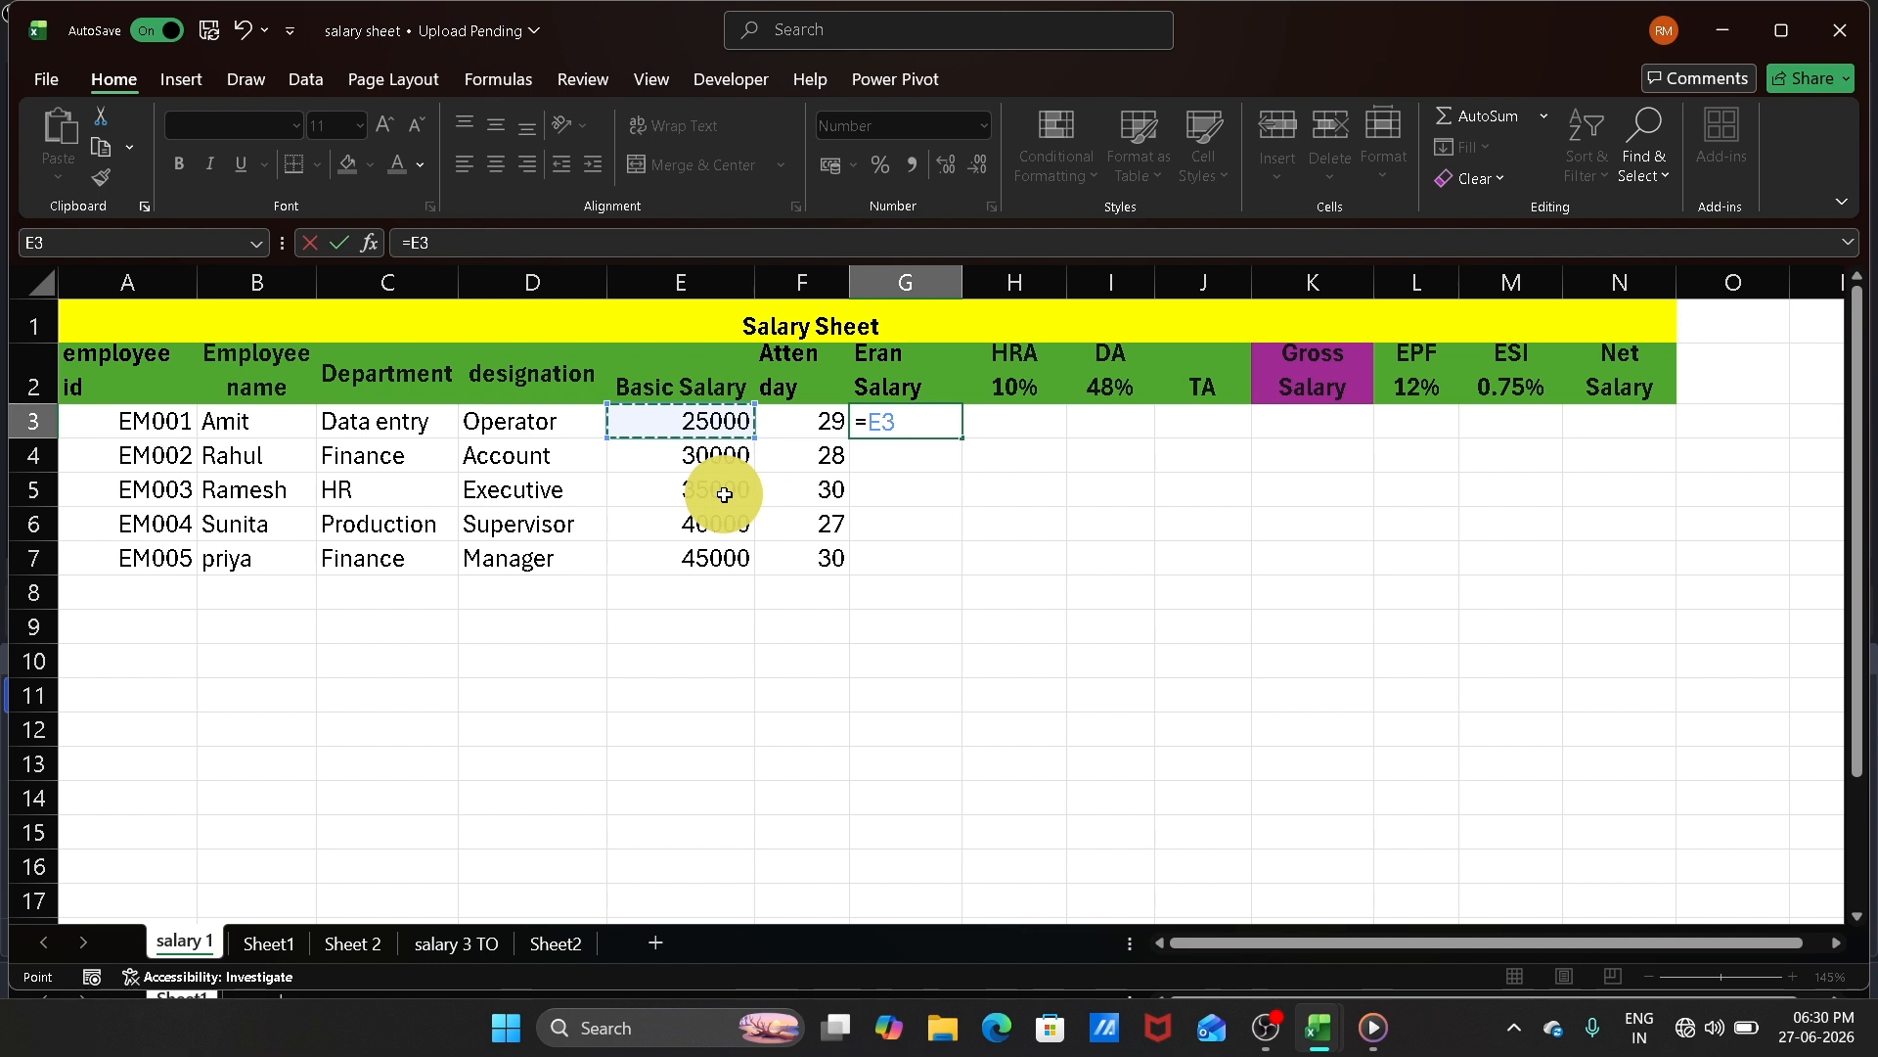
{"action": "type", "text": "30"}
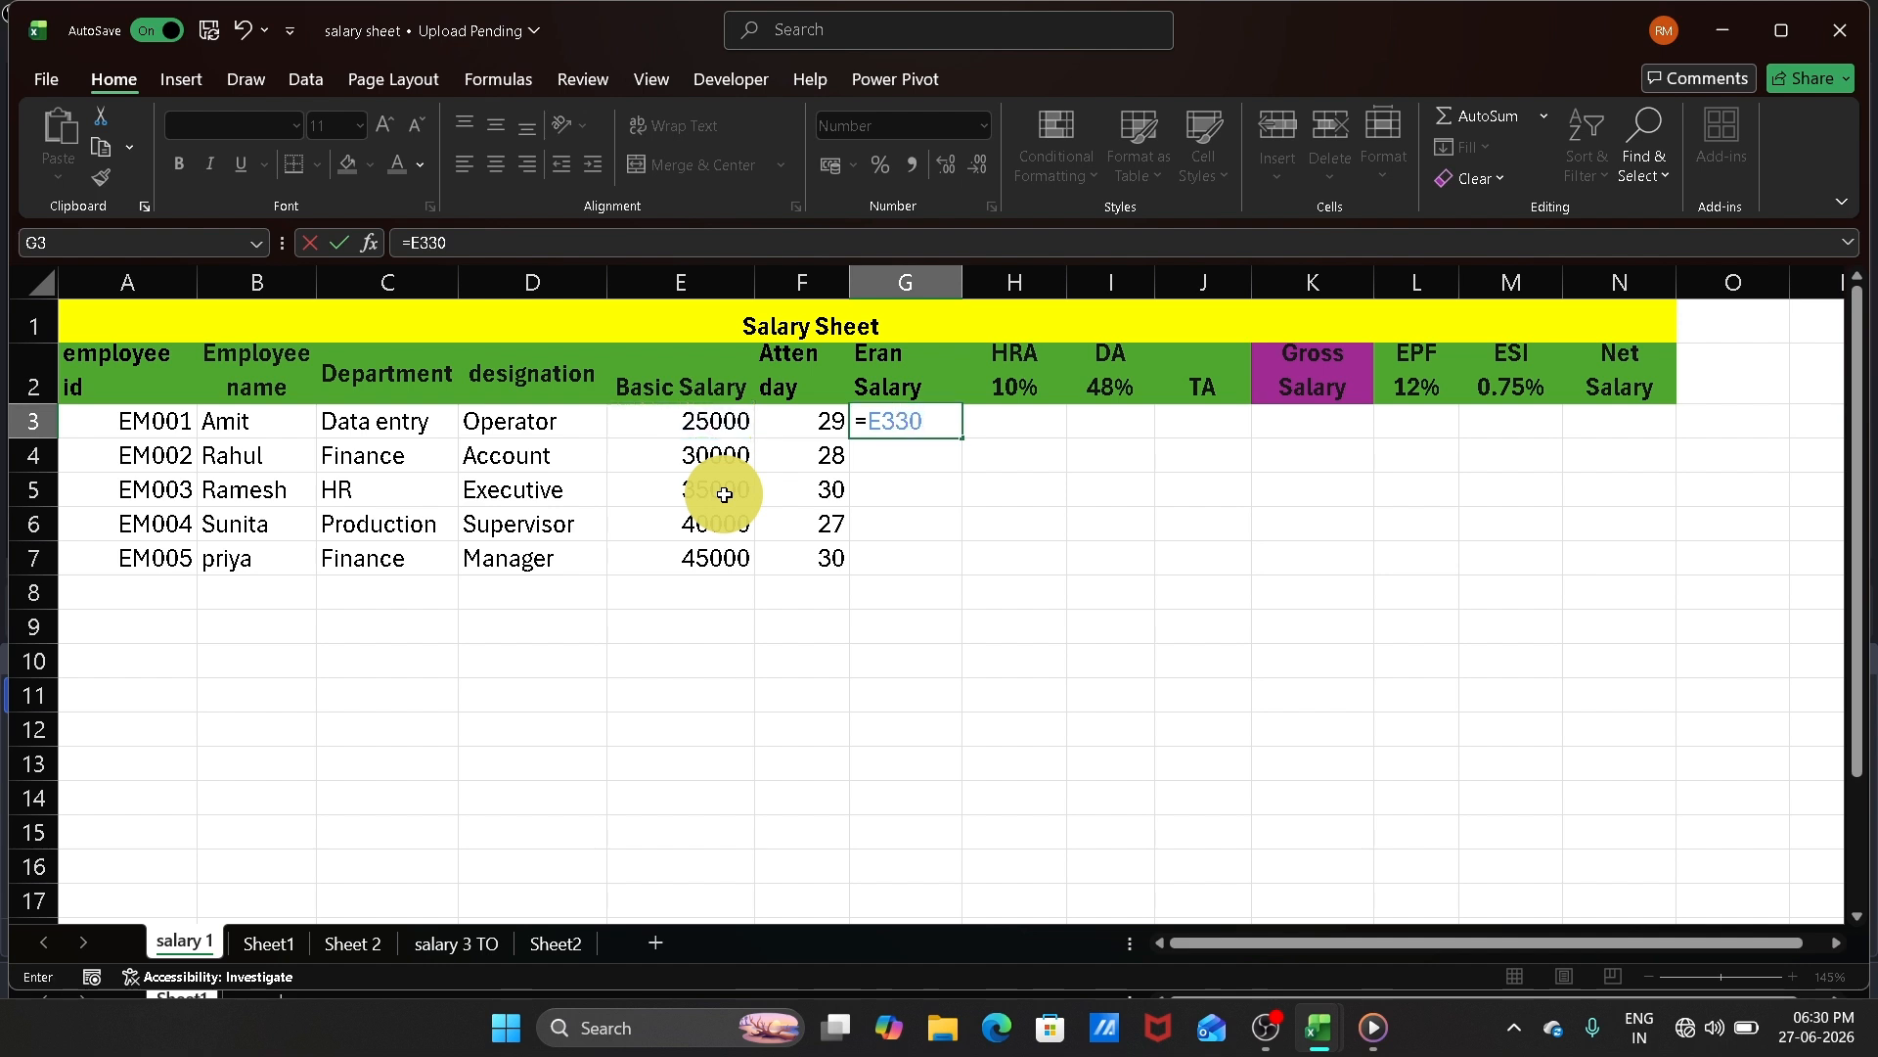
{"action": "key", "text": "BackSpace"}
{"action": "key", "text": "BackSpace"}
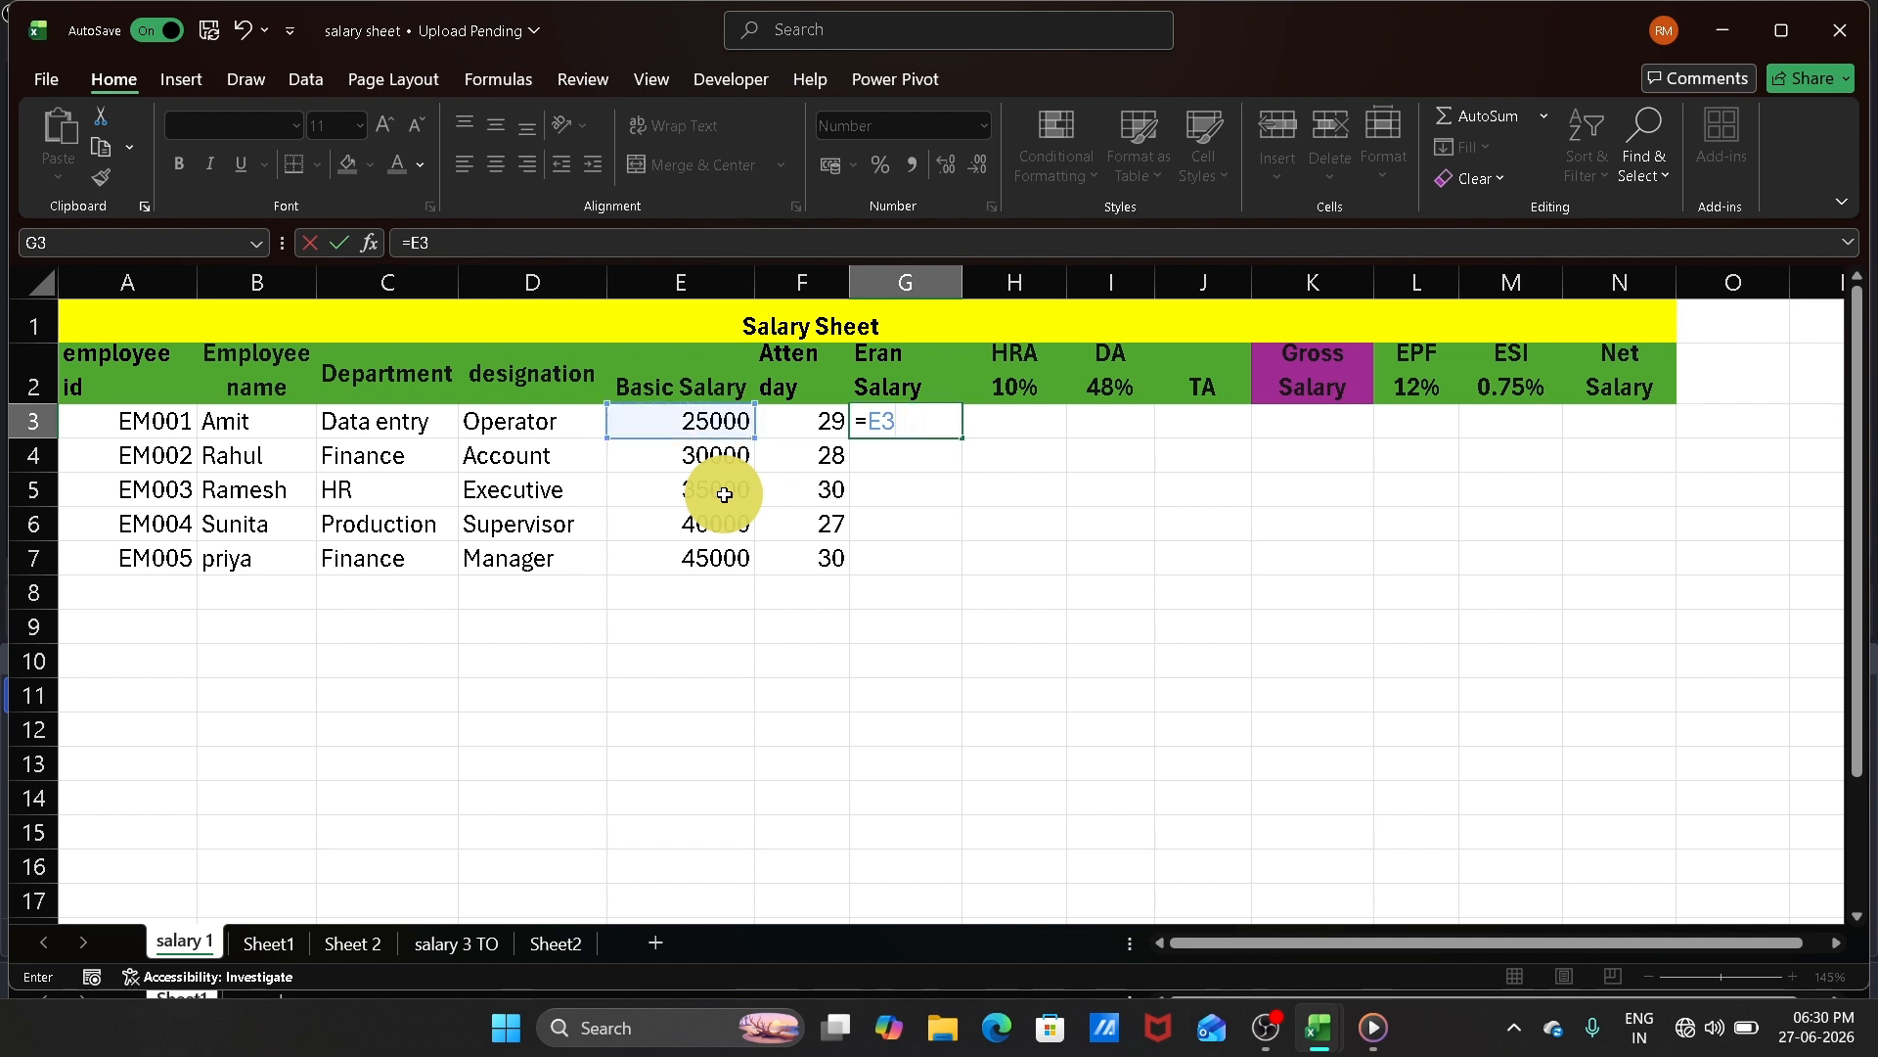
{"action": "type", "text": "/30"}
{"action": "key", "text": "Return"}
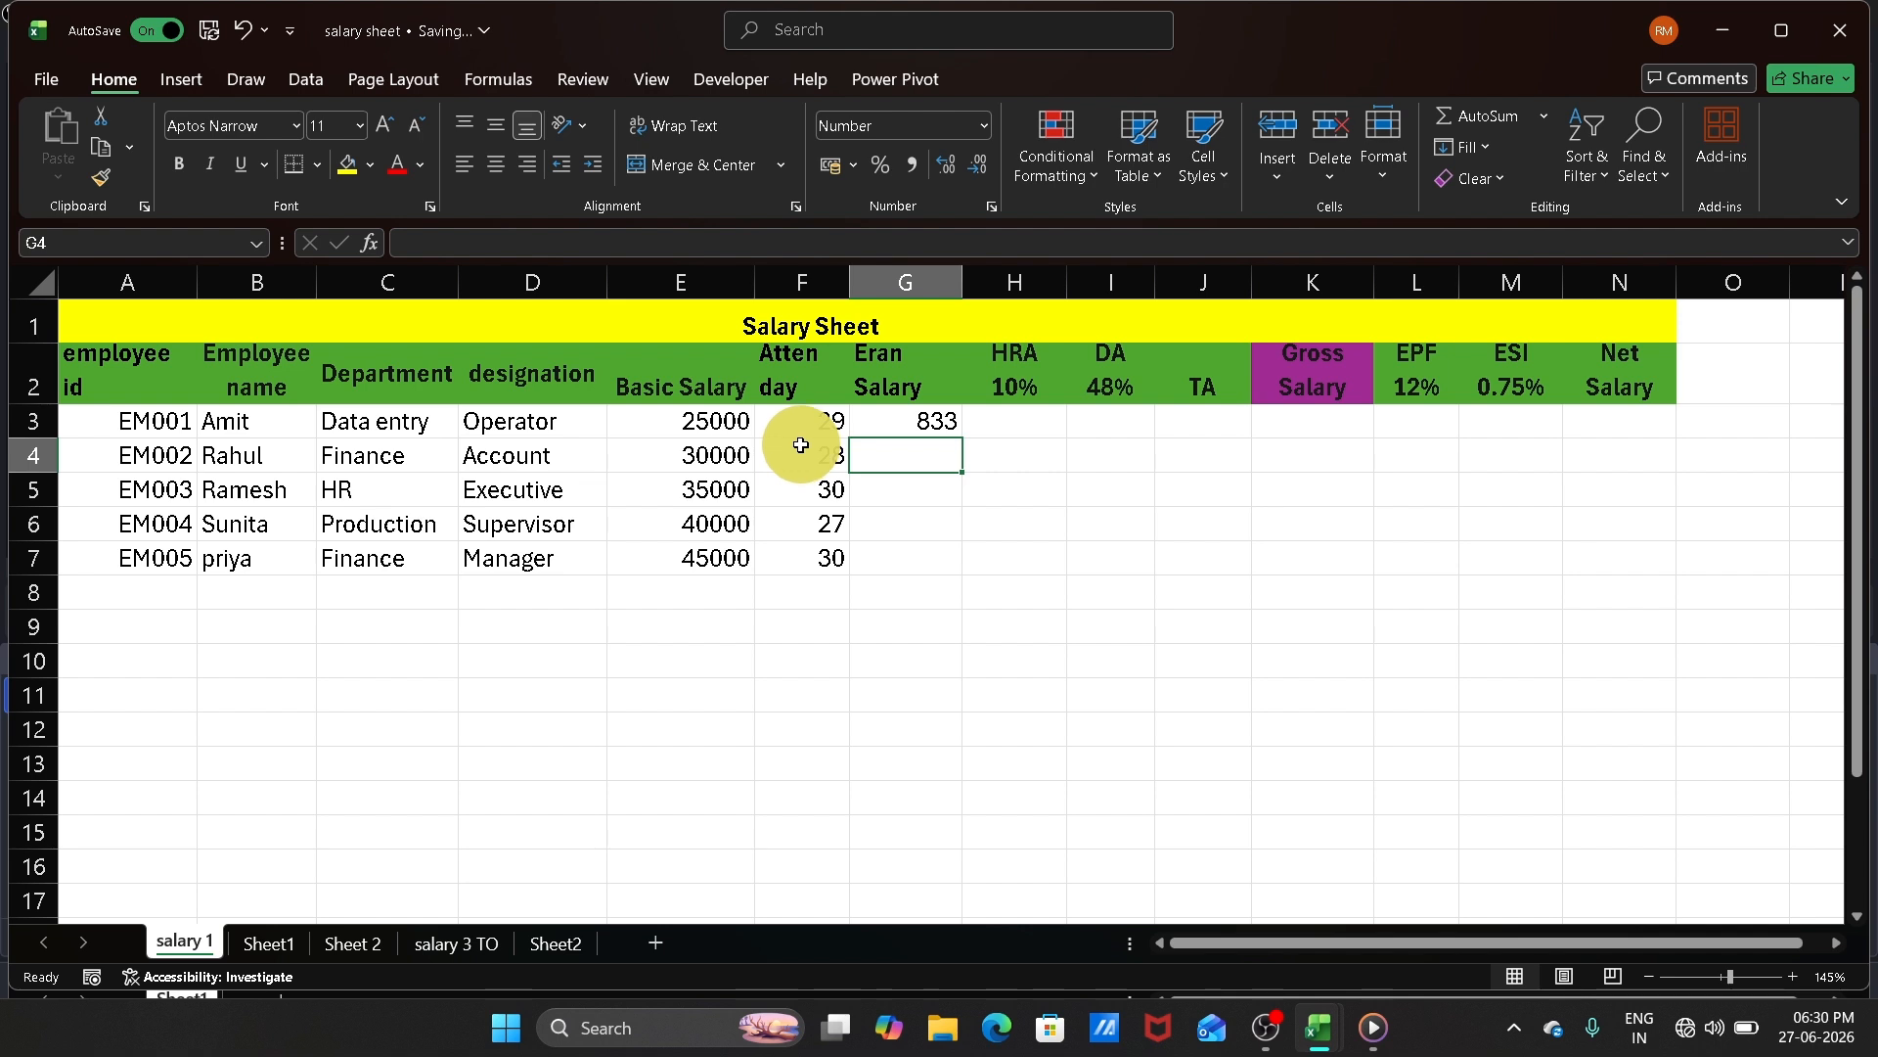
Step: Extend the formula in G3 to =E3/30*F3 so it multiplies by the attendance days
{"action": "left_click", "coordinate": [888, 427]}
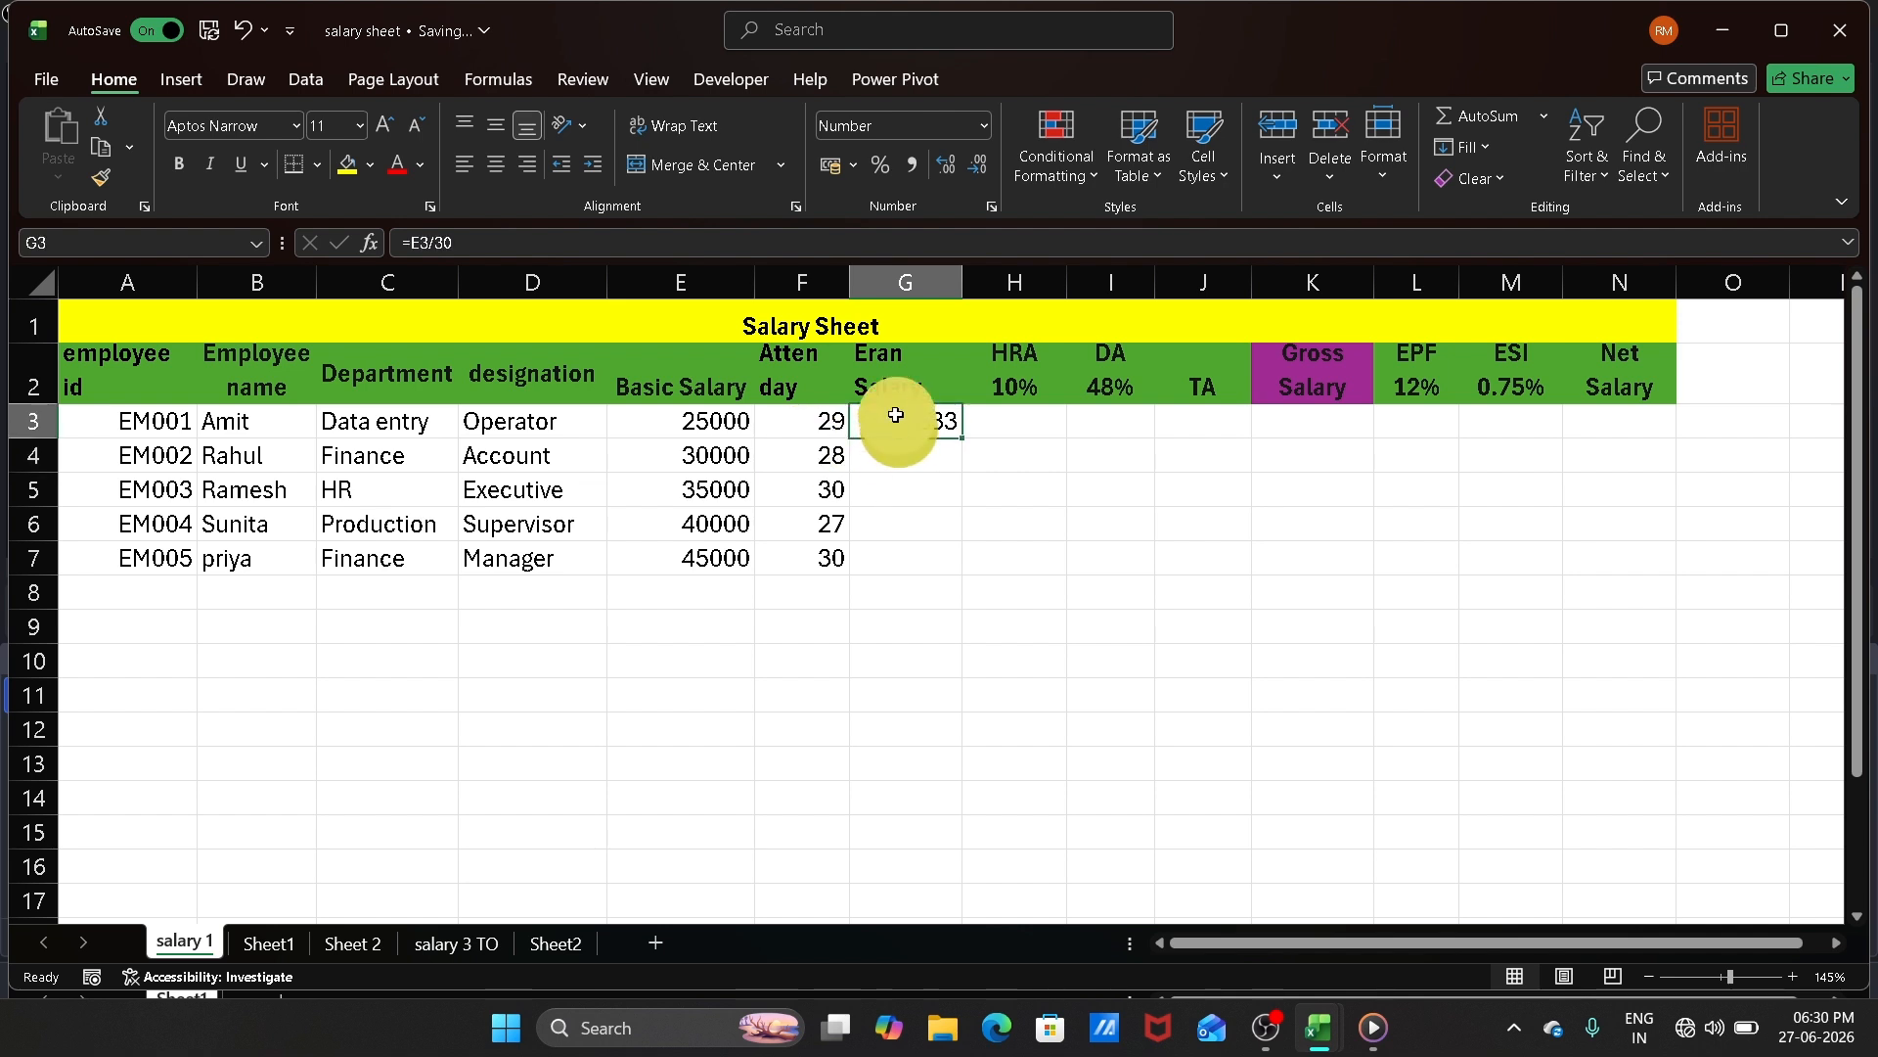
{"action": "double_click", "coordinate": [894, 429]}
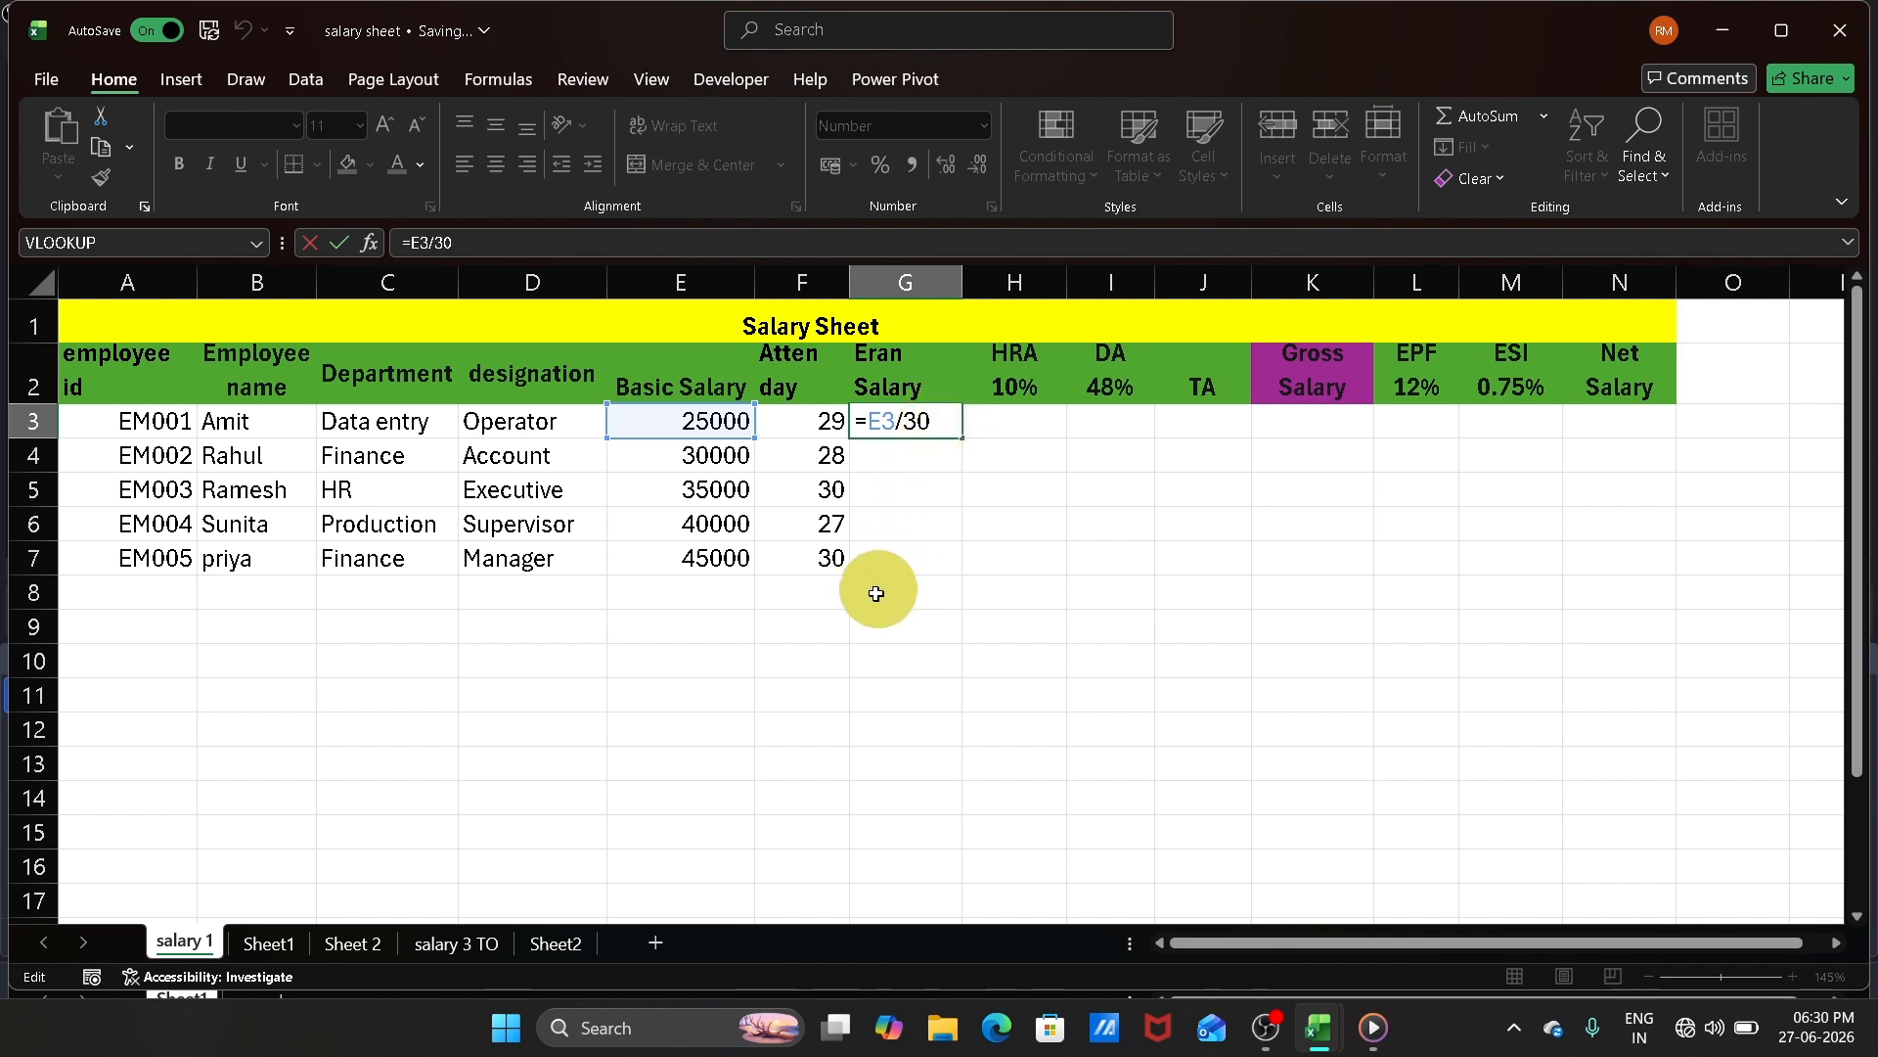
{"action": "type", "text": "*"}
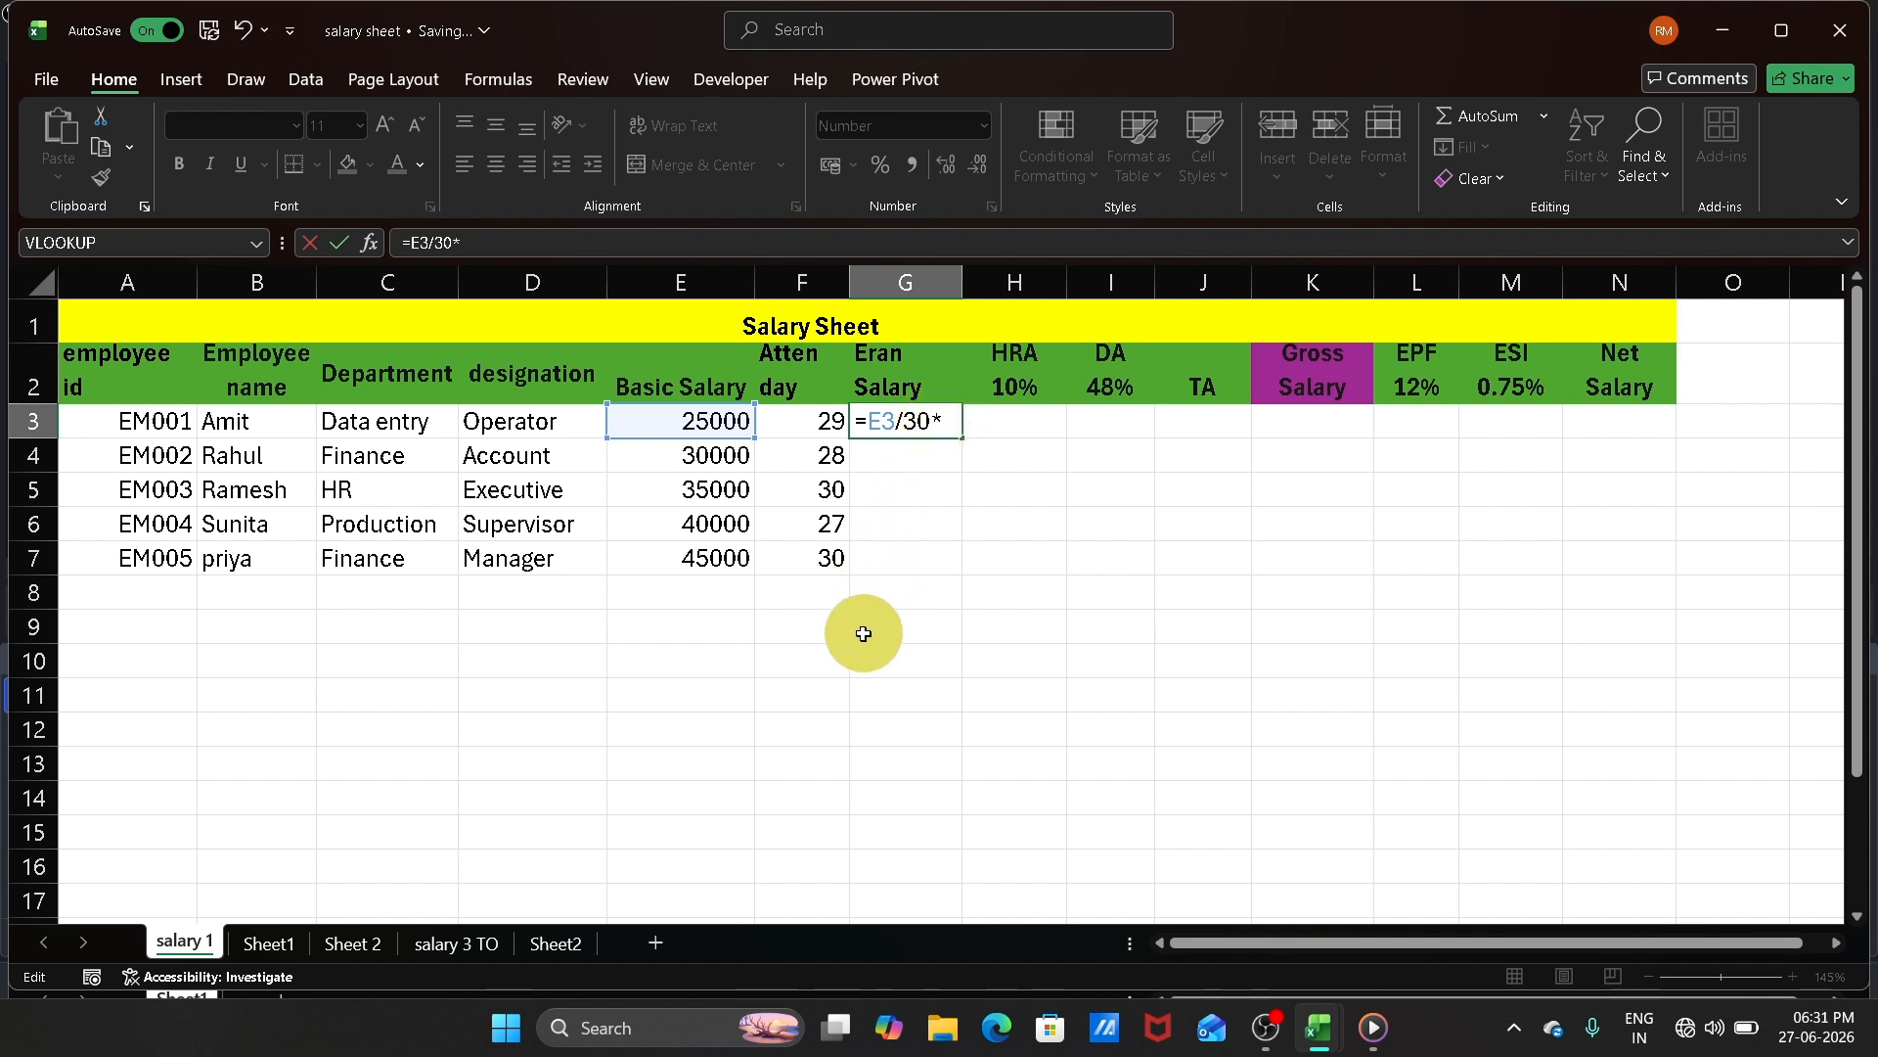
{"action": "left_click", "coordinate": [815, 418]}
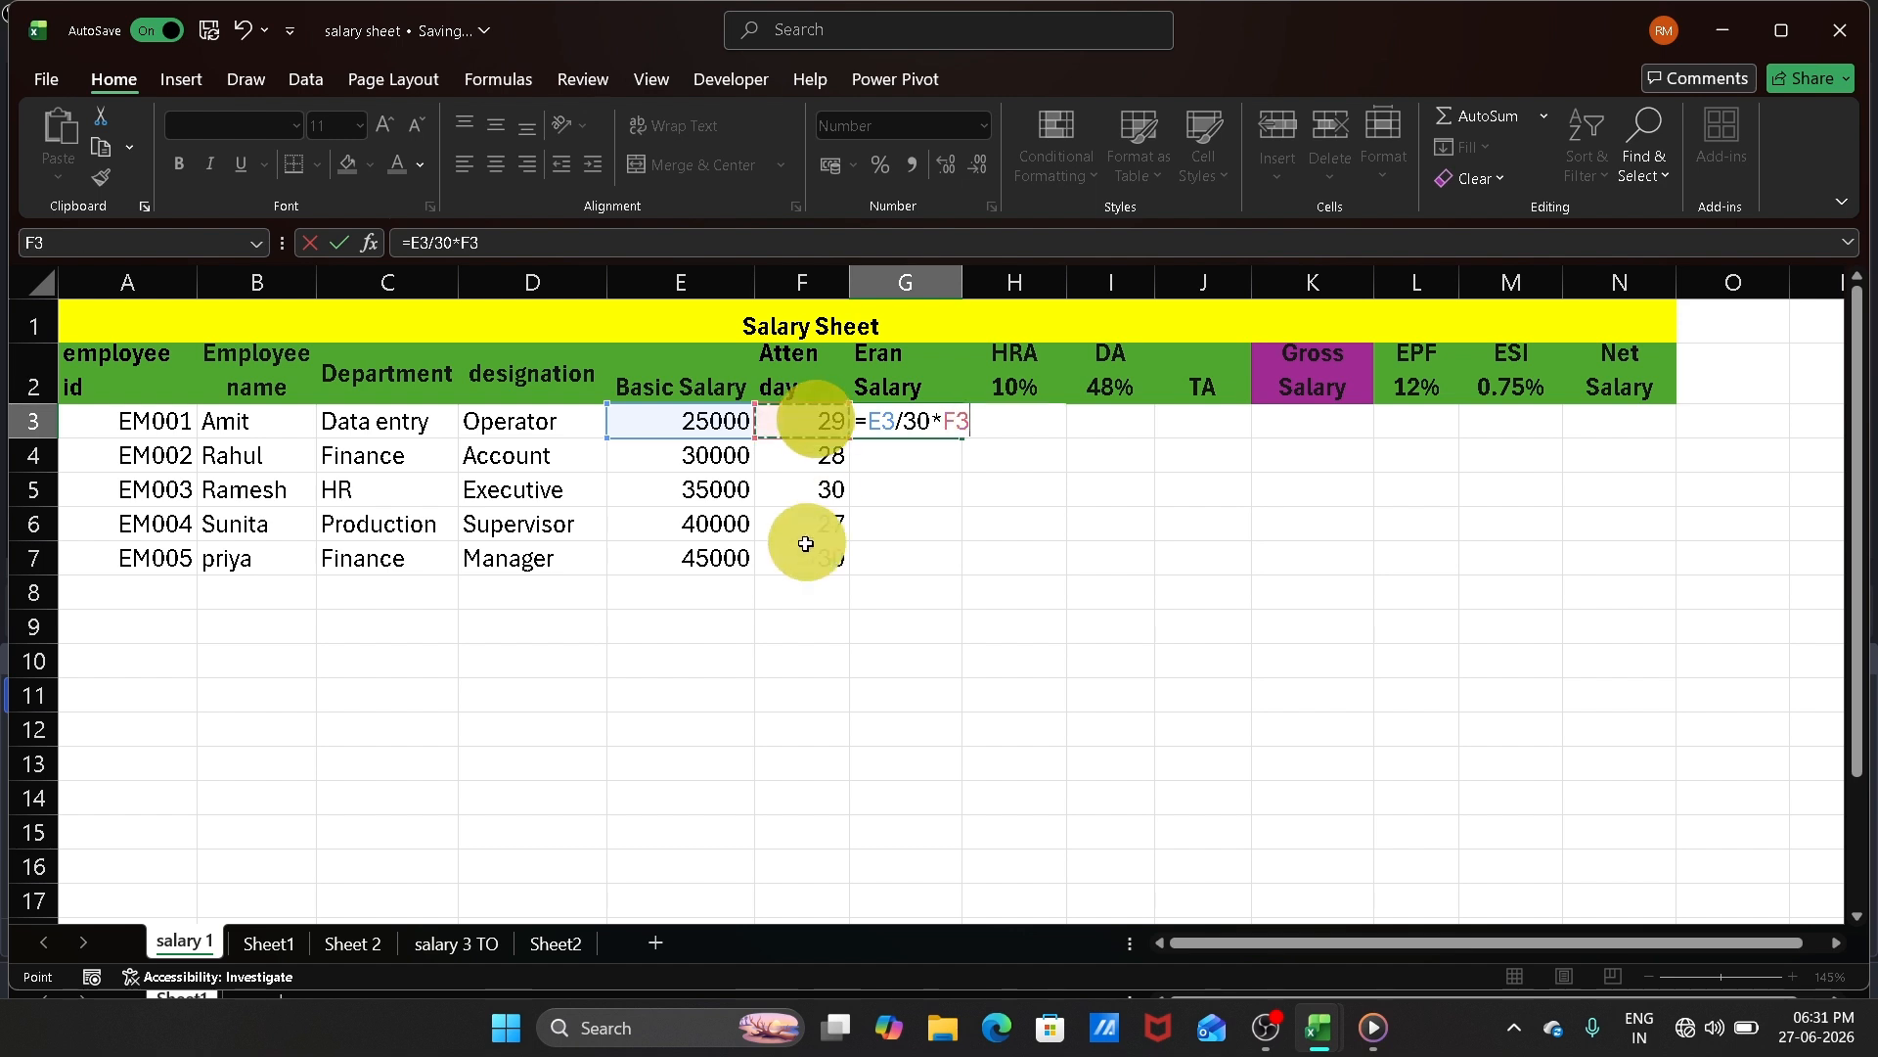
{"action": "key", "text": "Return"}
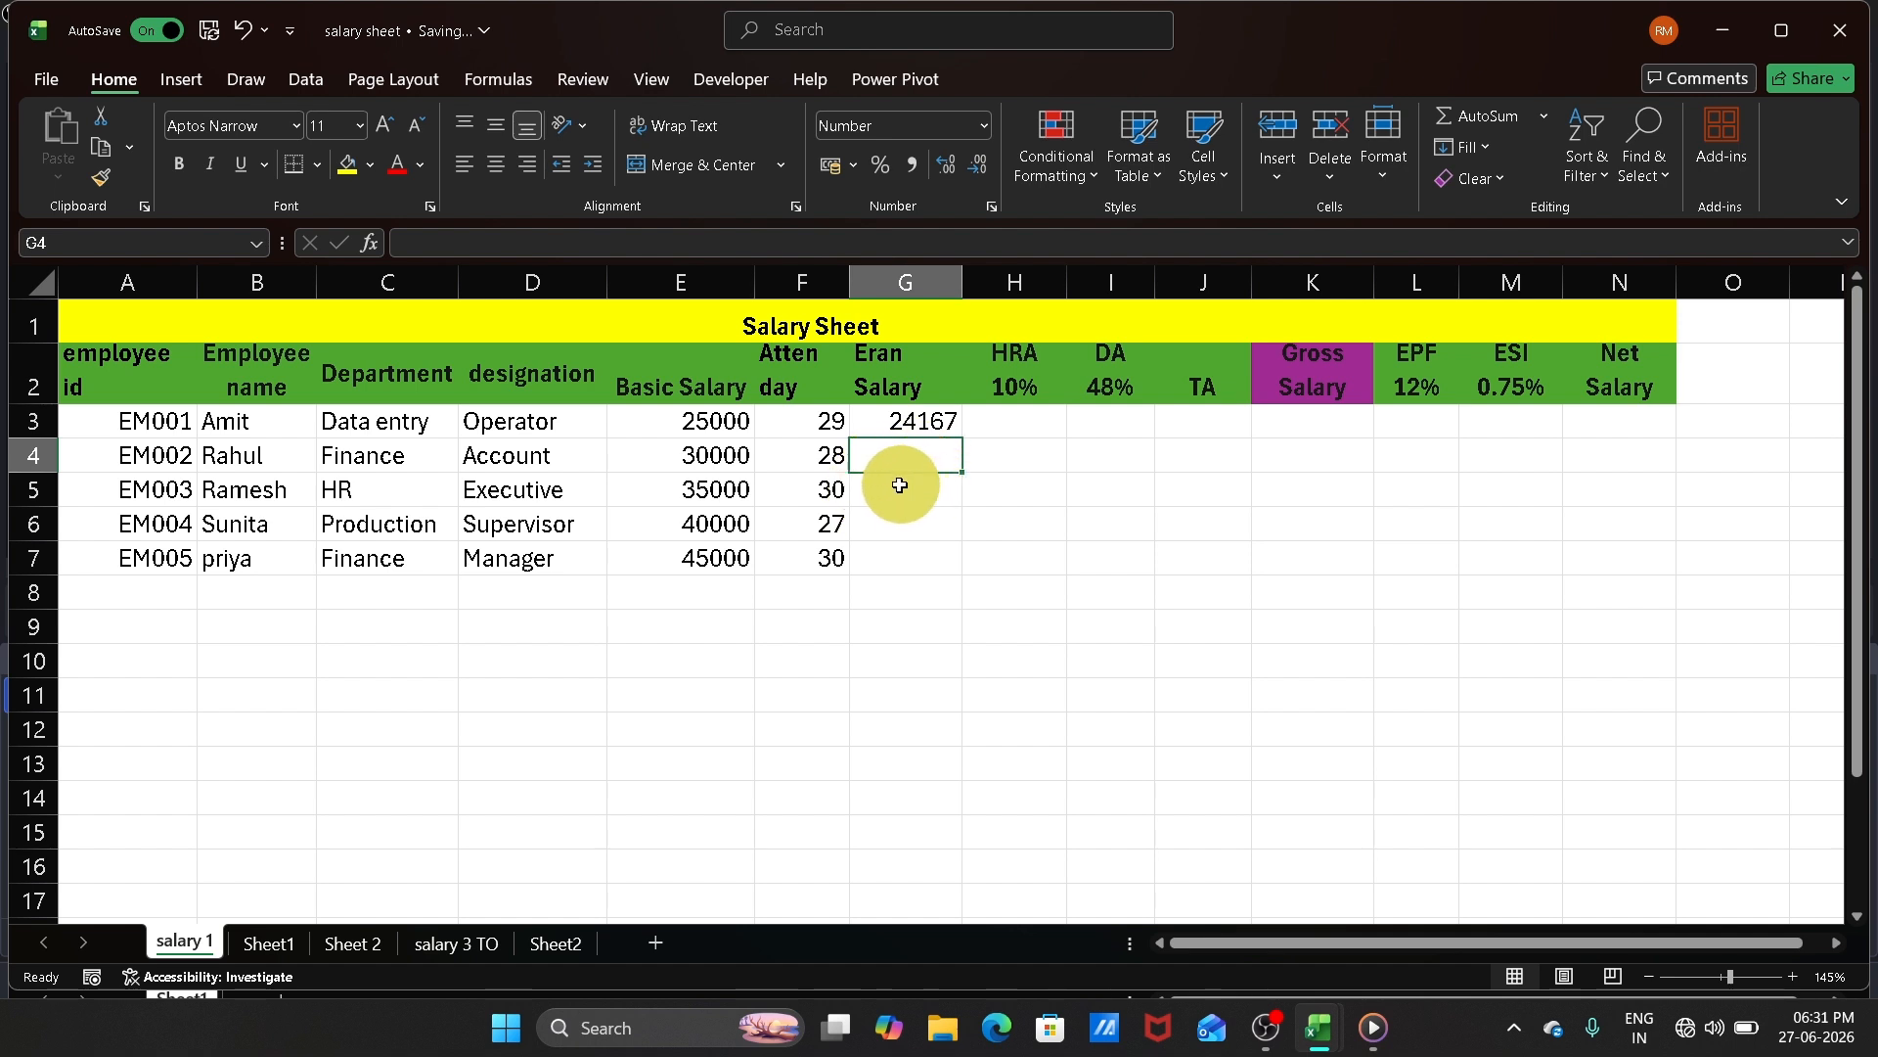
Step: Clear the earned salary formula from G3 and open the screen Magnifier
{"action": "left_click", "coordinate": [895, 430]}
{"action": "double_click", "coordinate": [895, 429]}
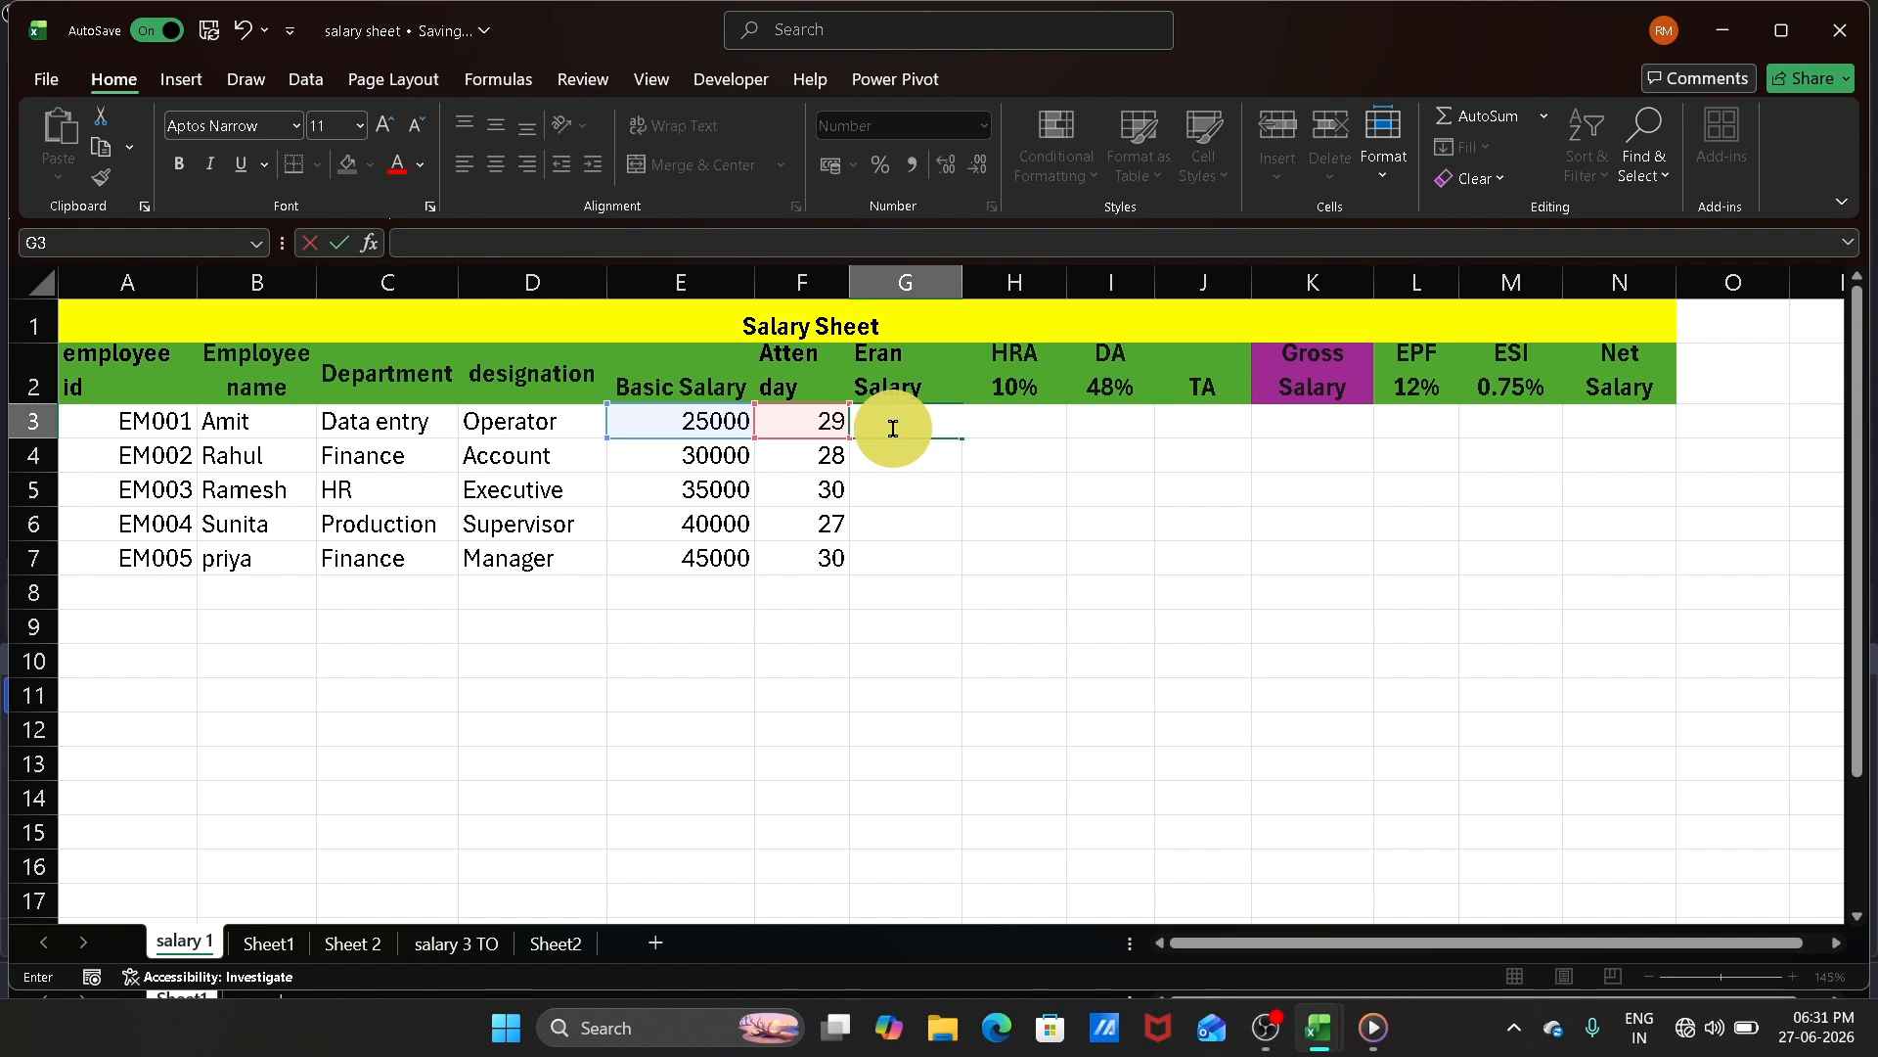
{"action": "key", "text": "super+plus"}
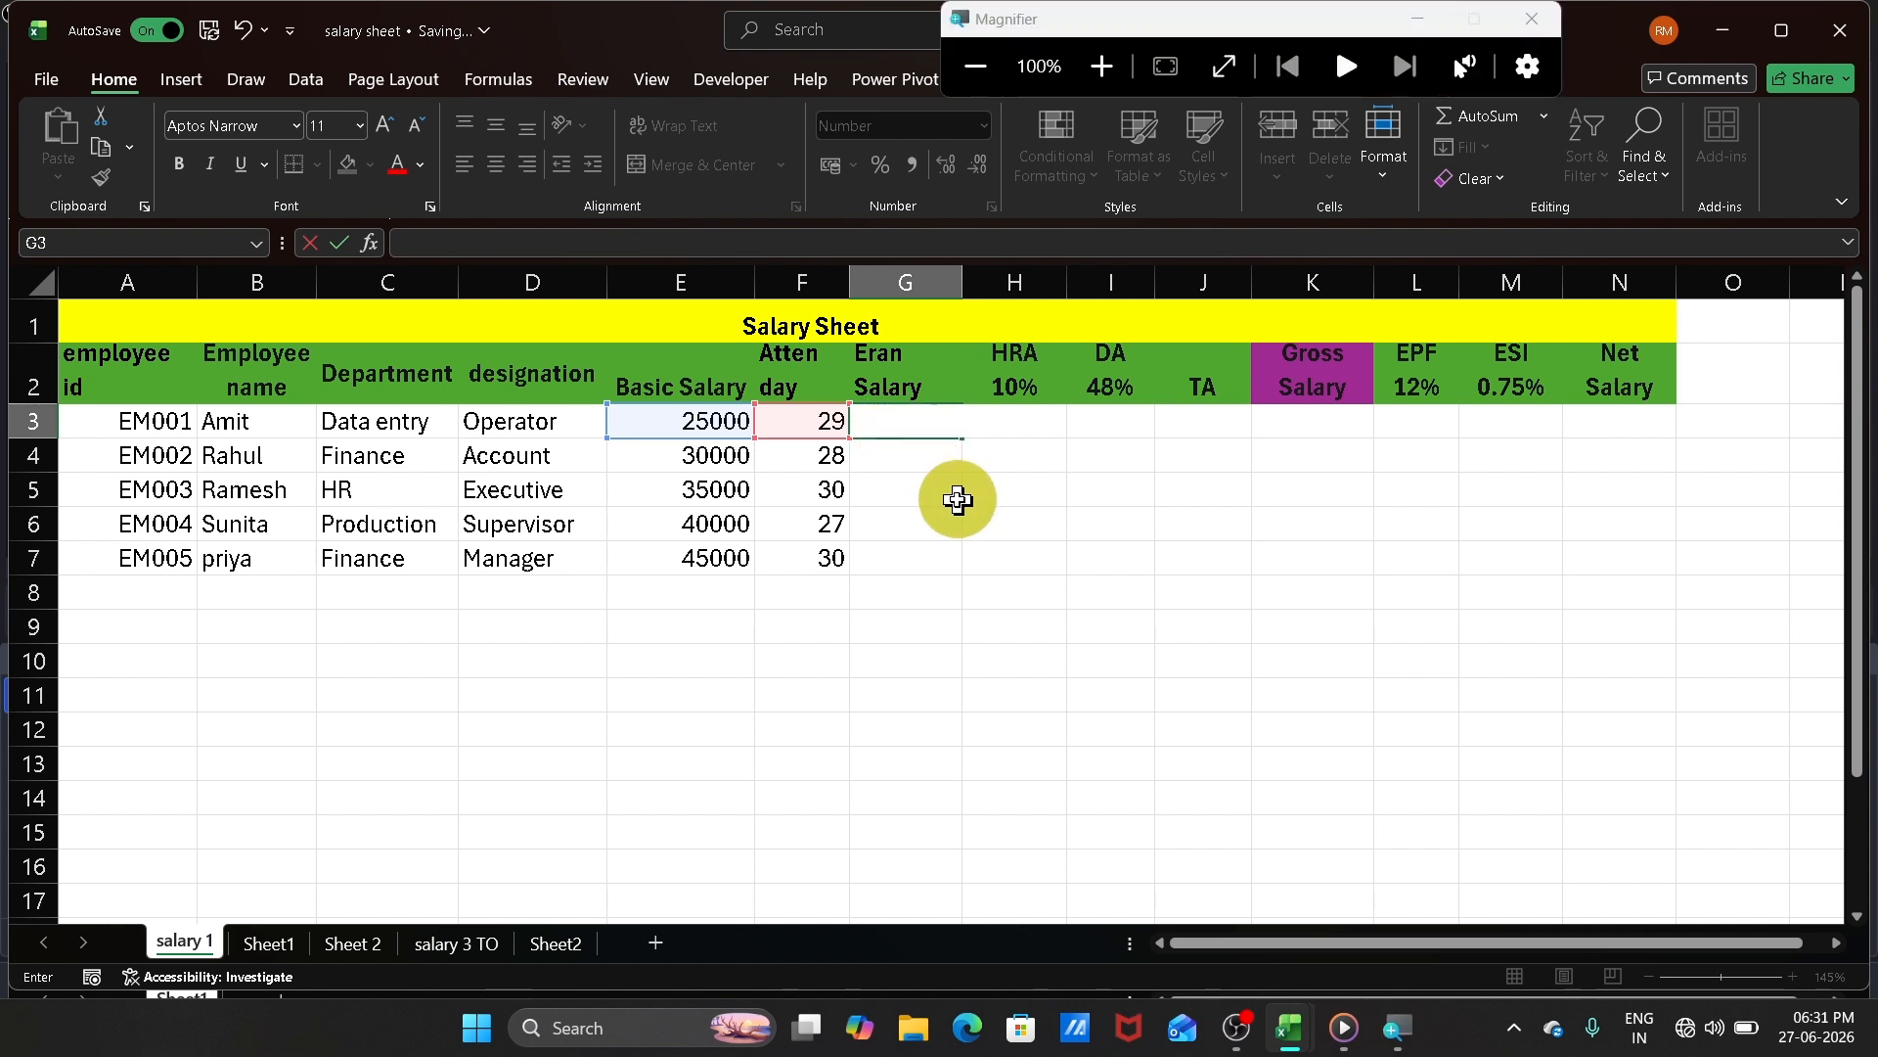
{"action": "left_click", "coordinate": [956, 495]}
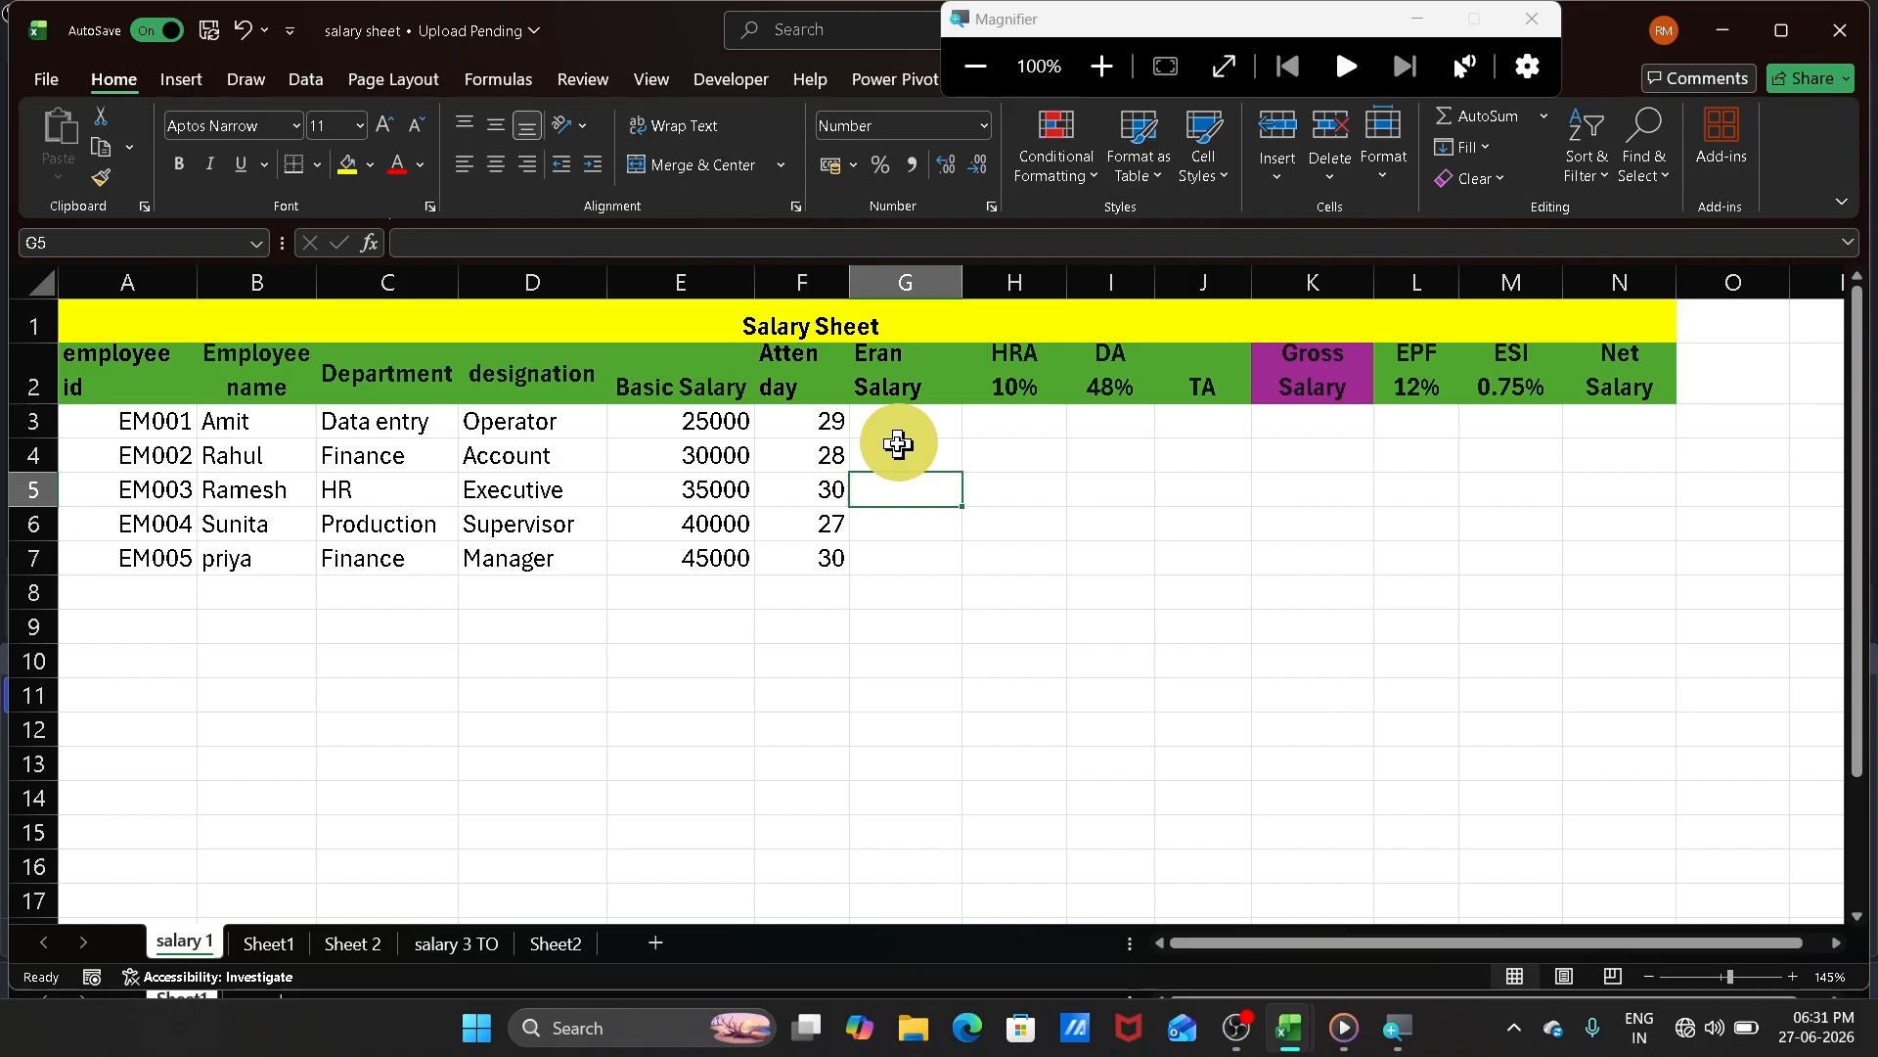
Step: Enter the earned salary formula =E3/30*F3 in G3 and fill it down through G7
{"action": "key", "text": "super+plus"}
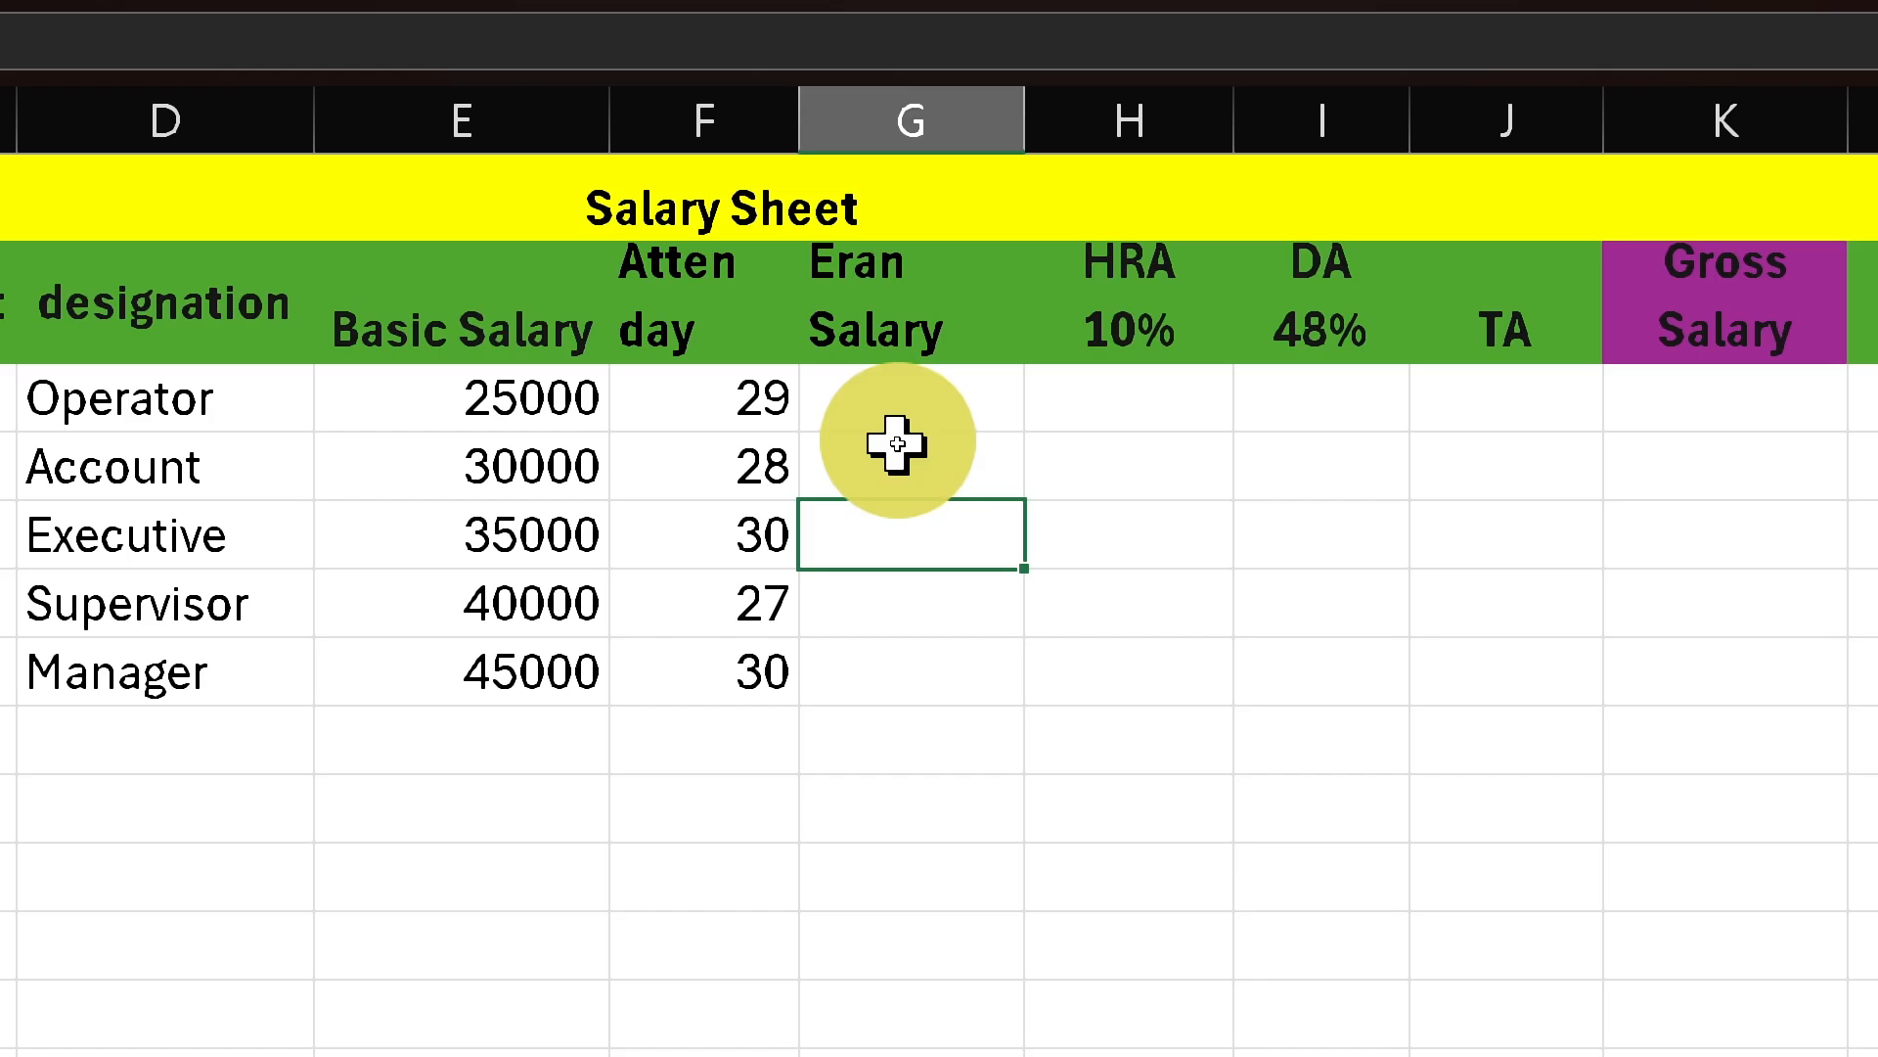
{"action": "left_click", "coordinate": [856, 396]}
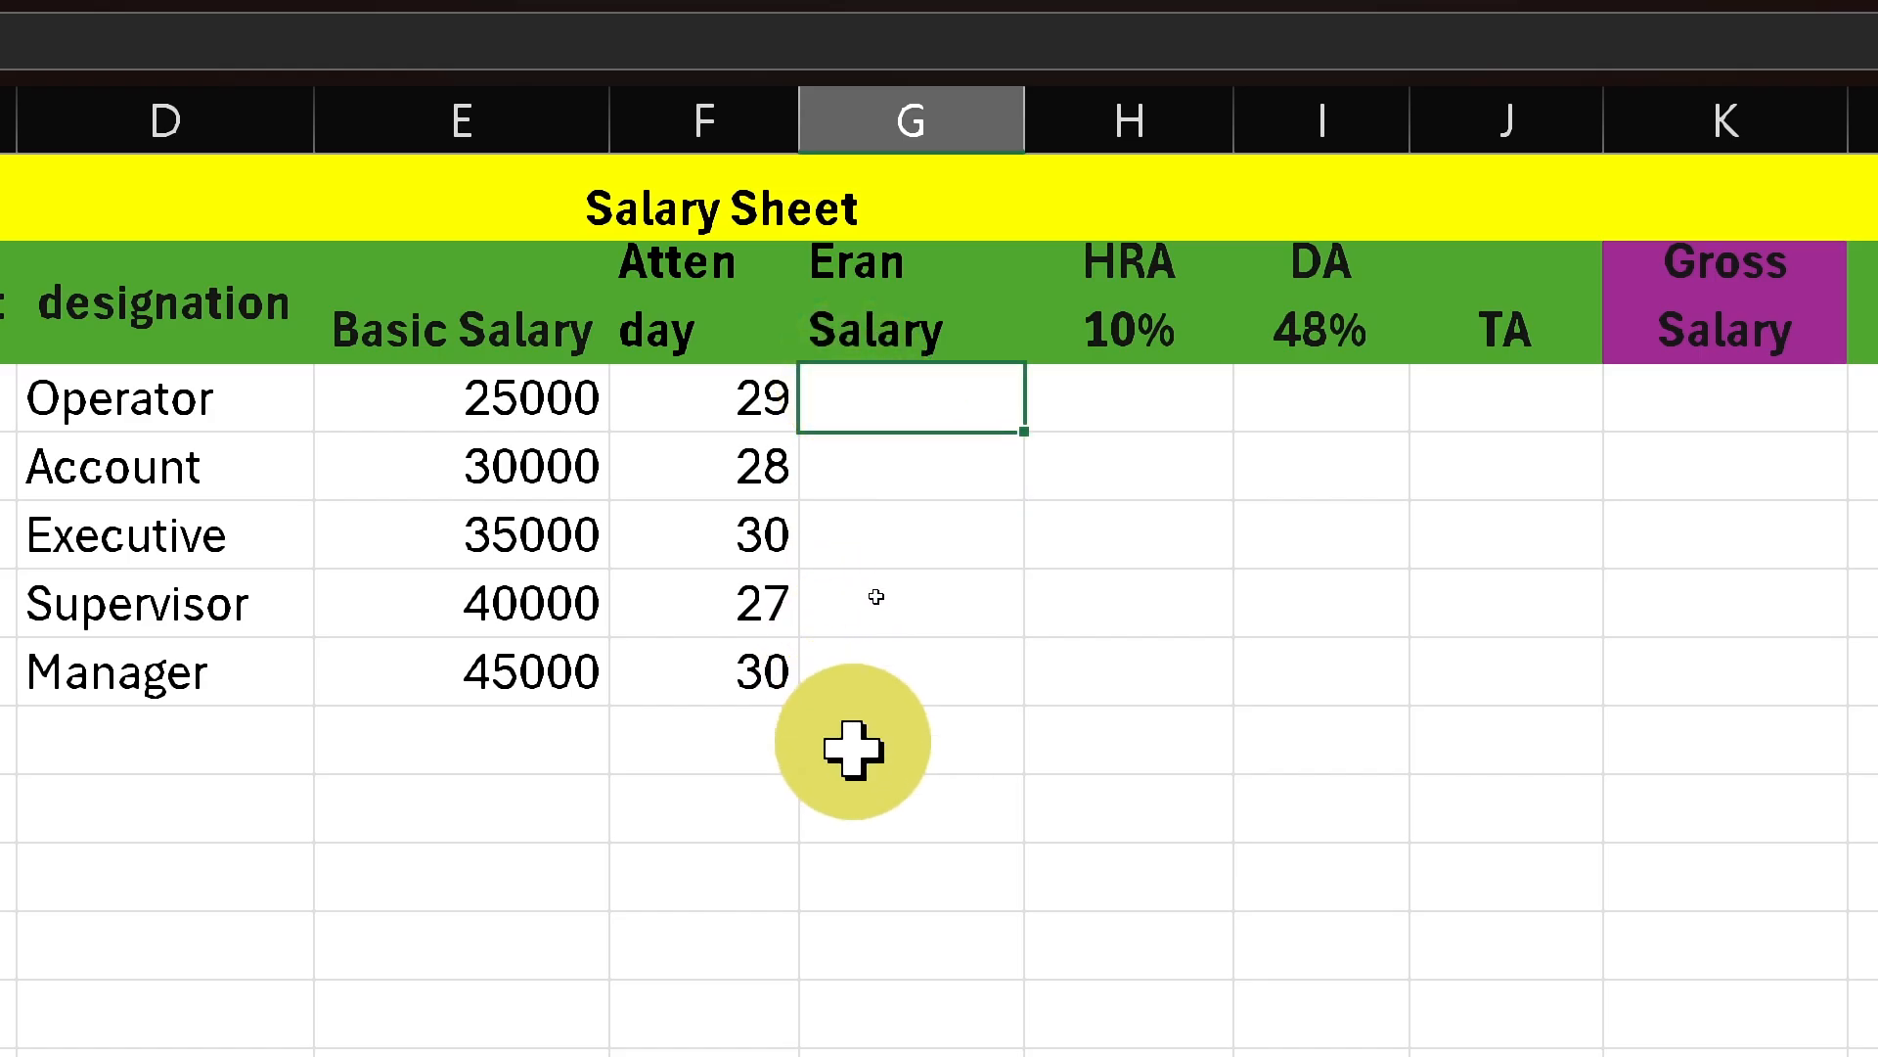
{"action": "type", "text": "="}
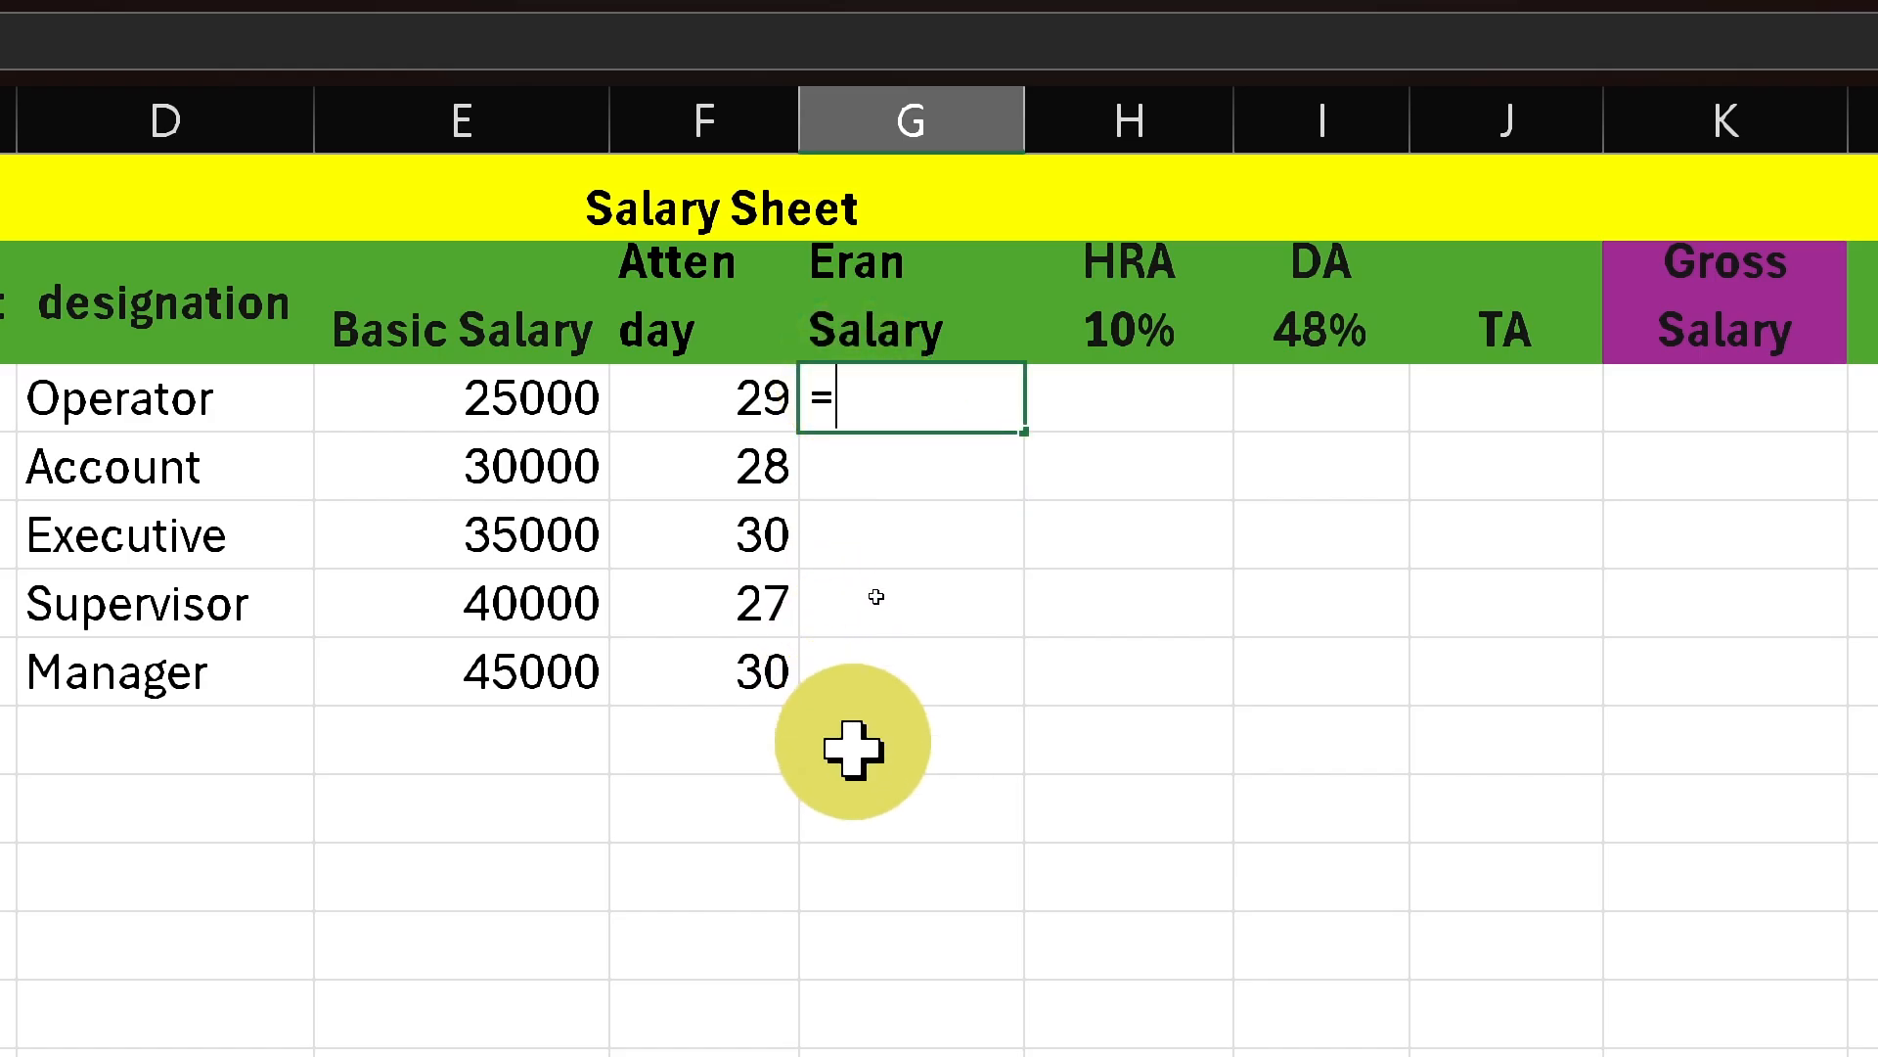
{"action": "left_click", "coordinate": [558, 409]}
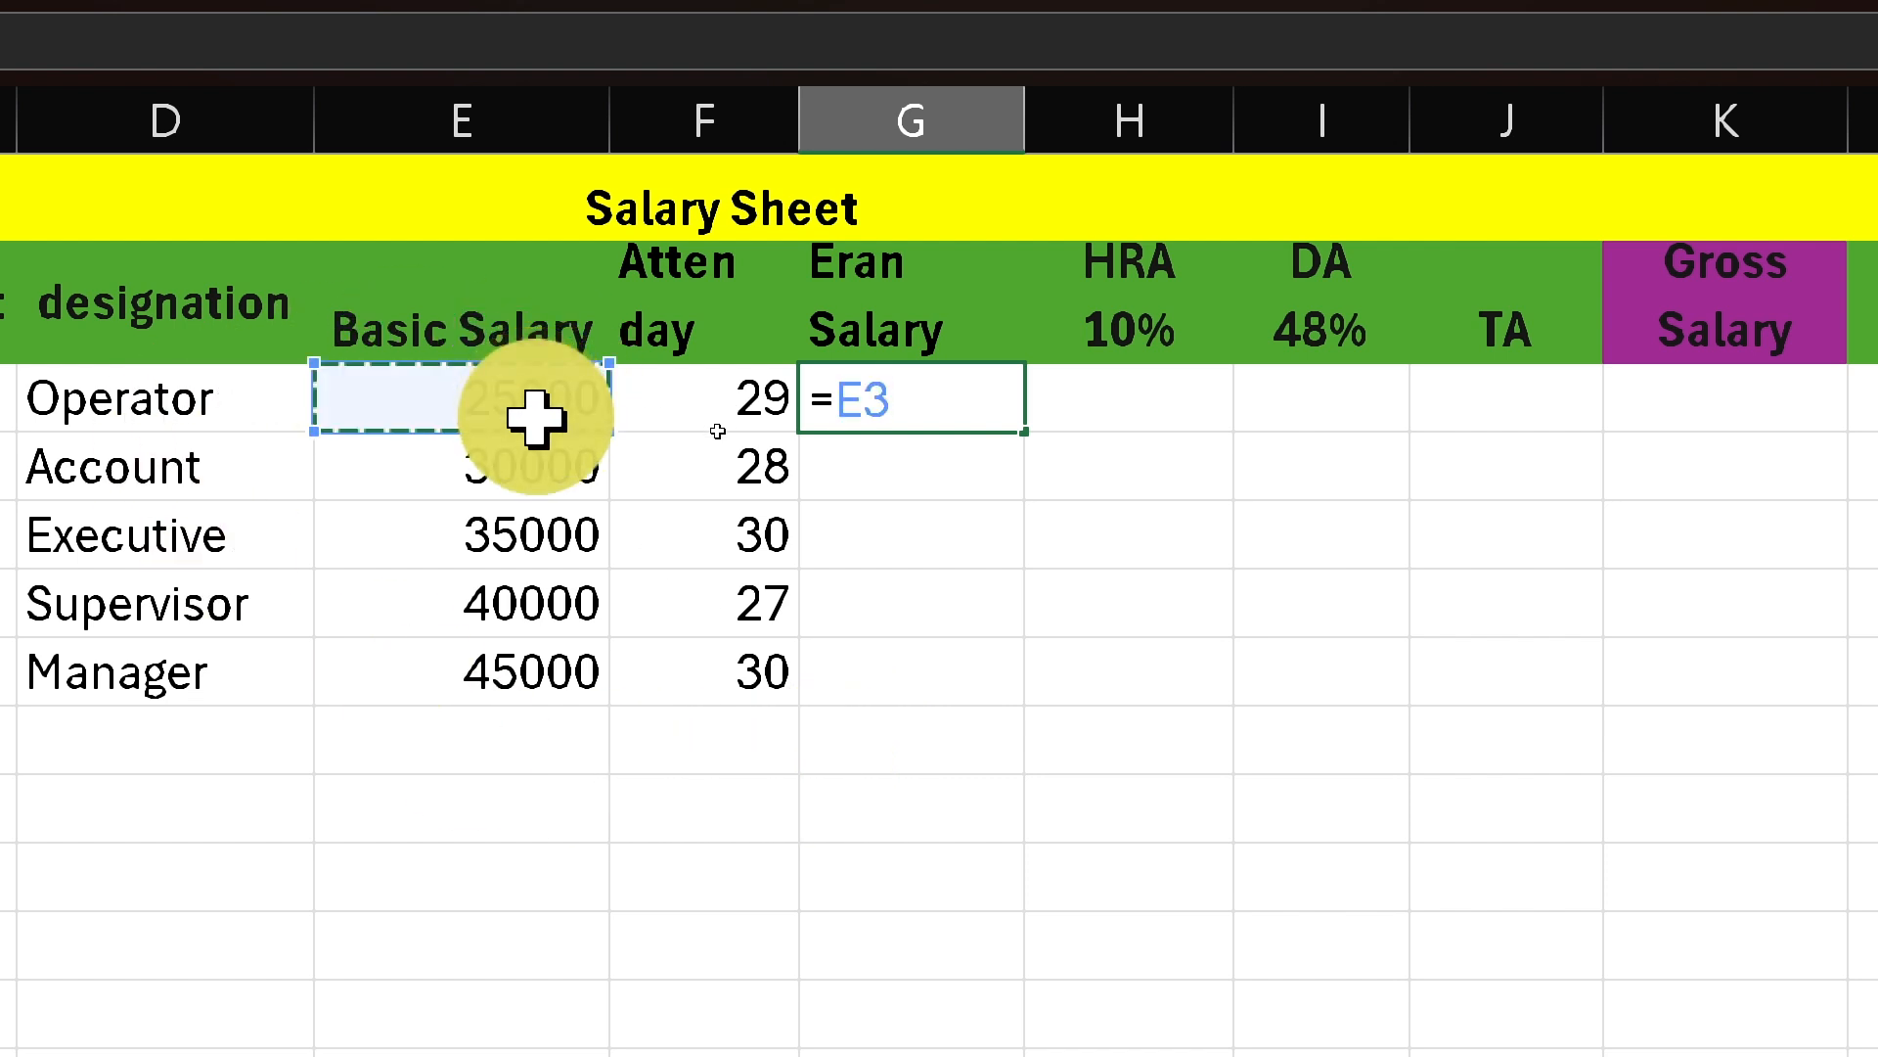
{"action": "type", "text": "/30"}
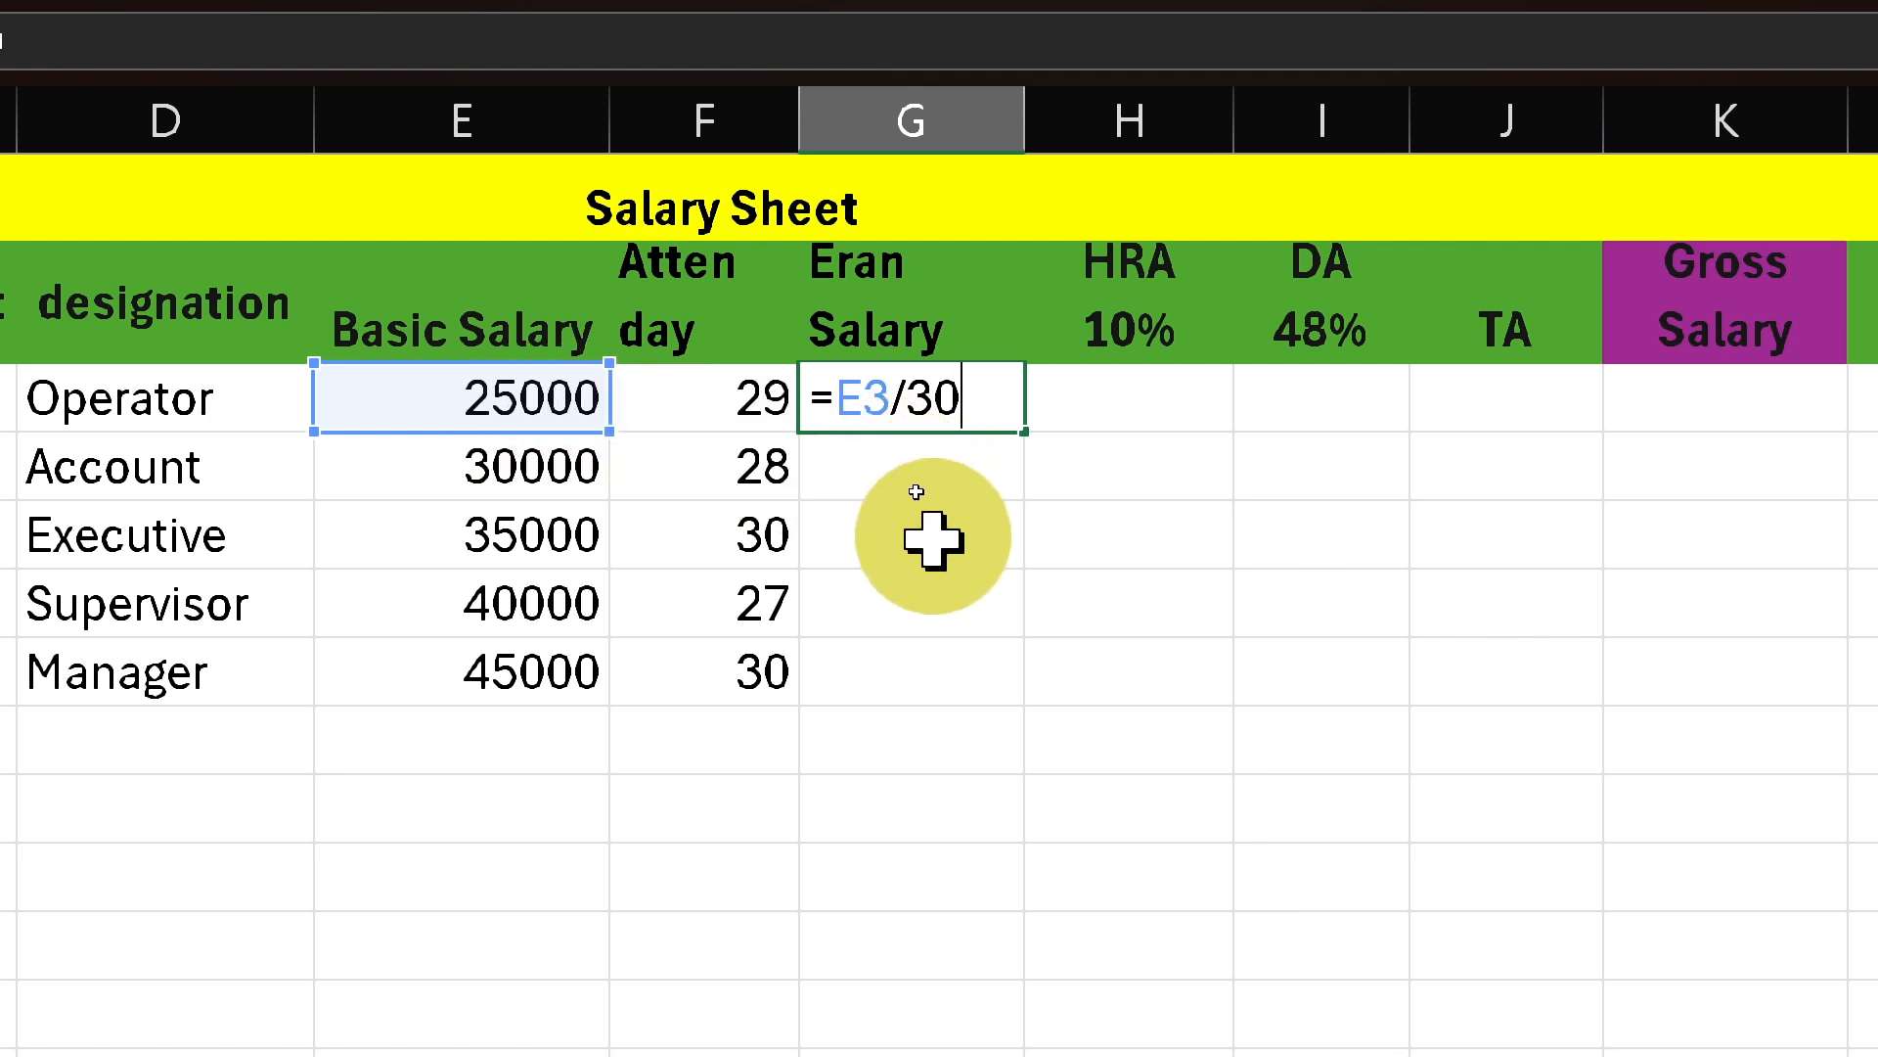
{"action": "type", "text": "*"}
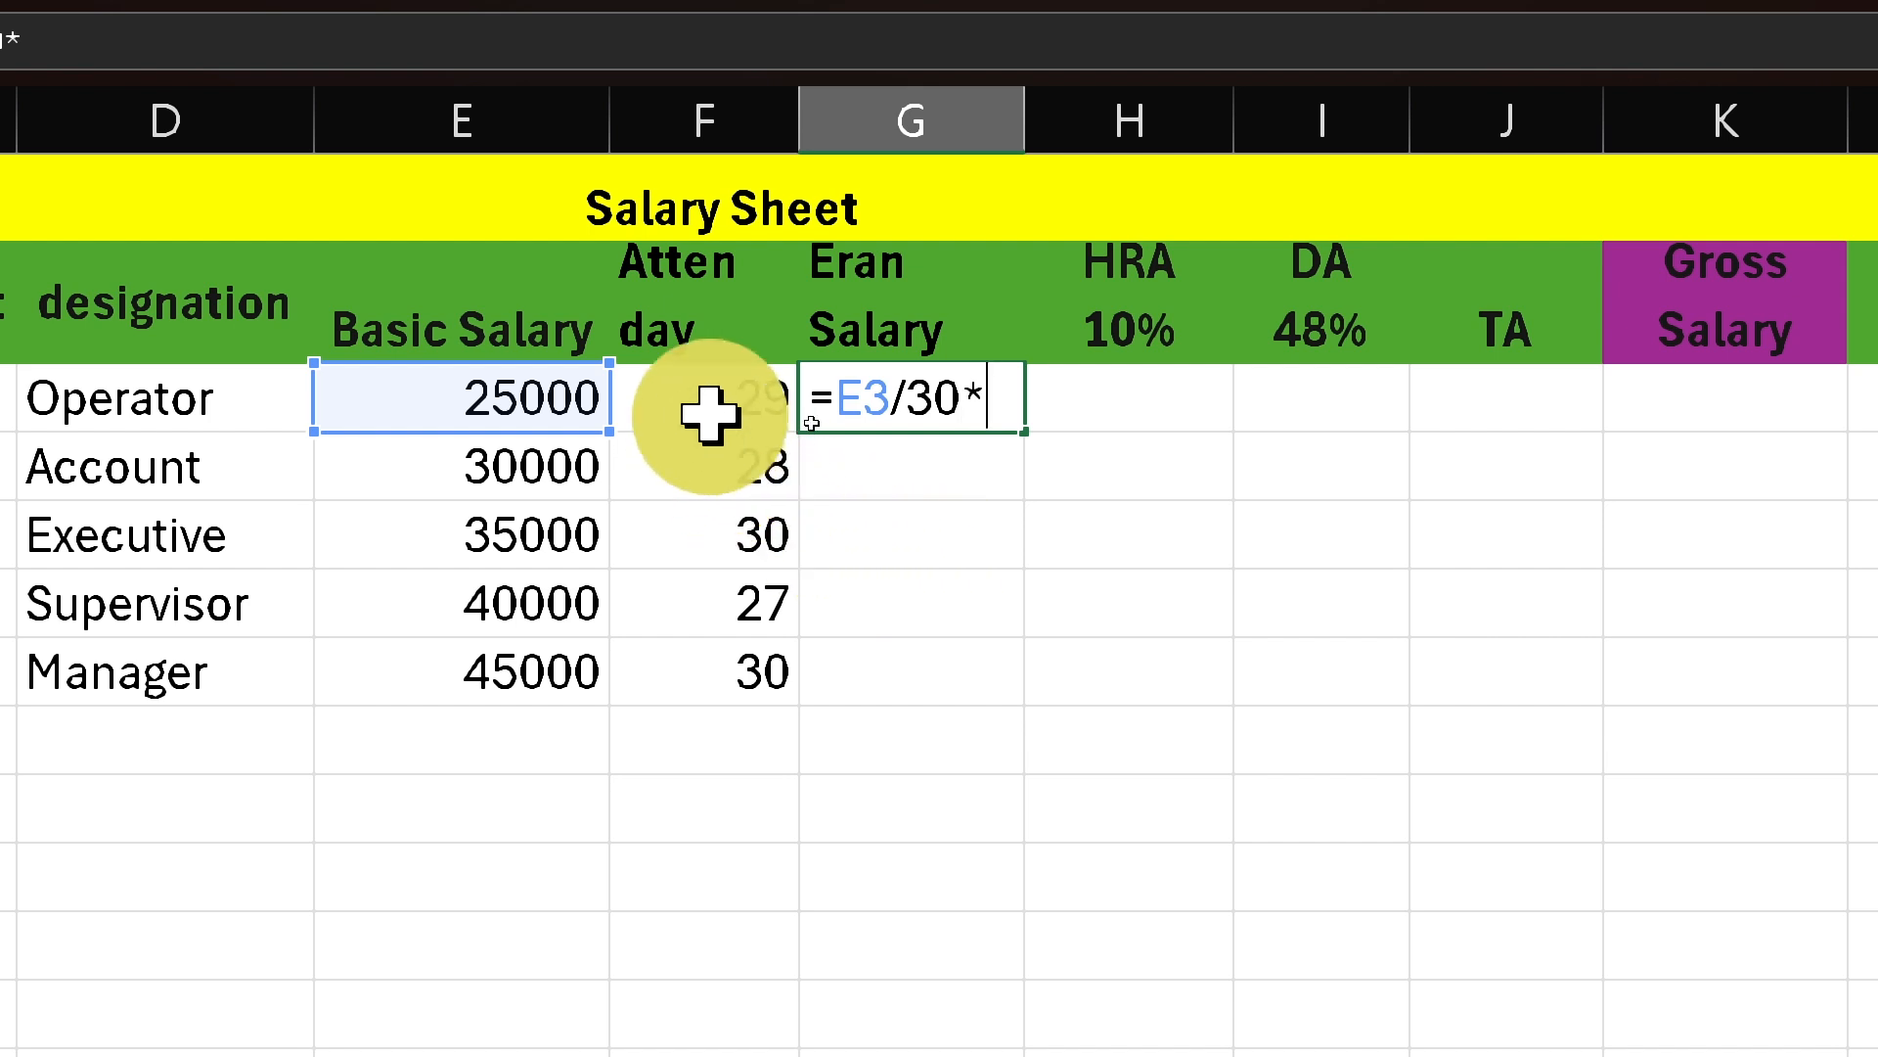
{"action": "left_click", "coordinate": [737, 387]}
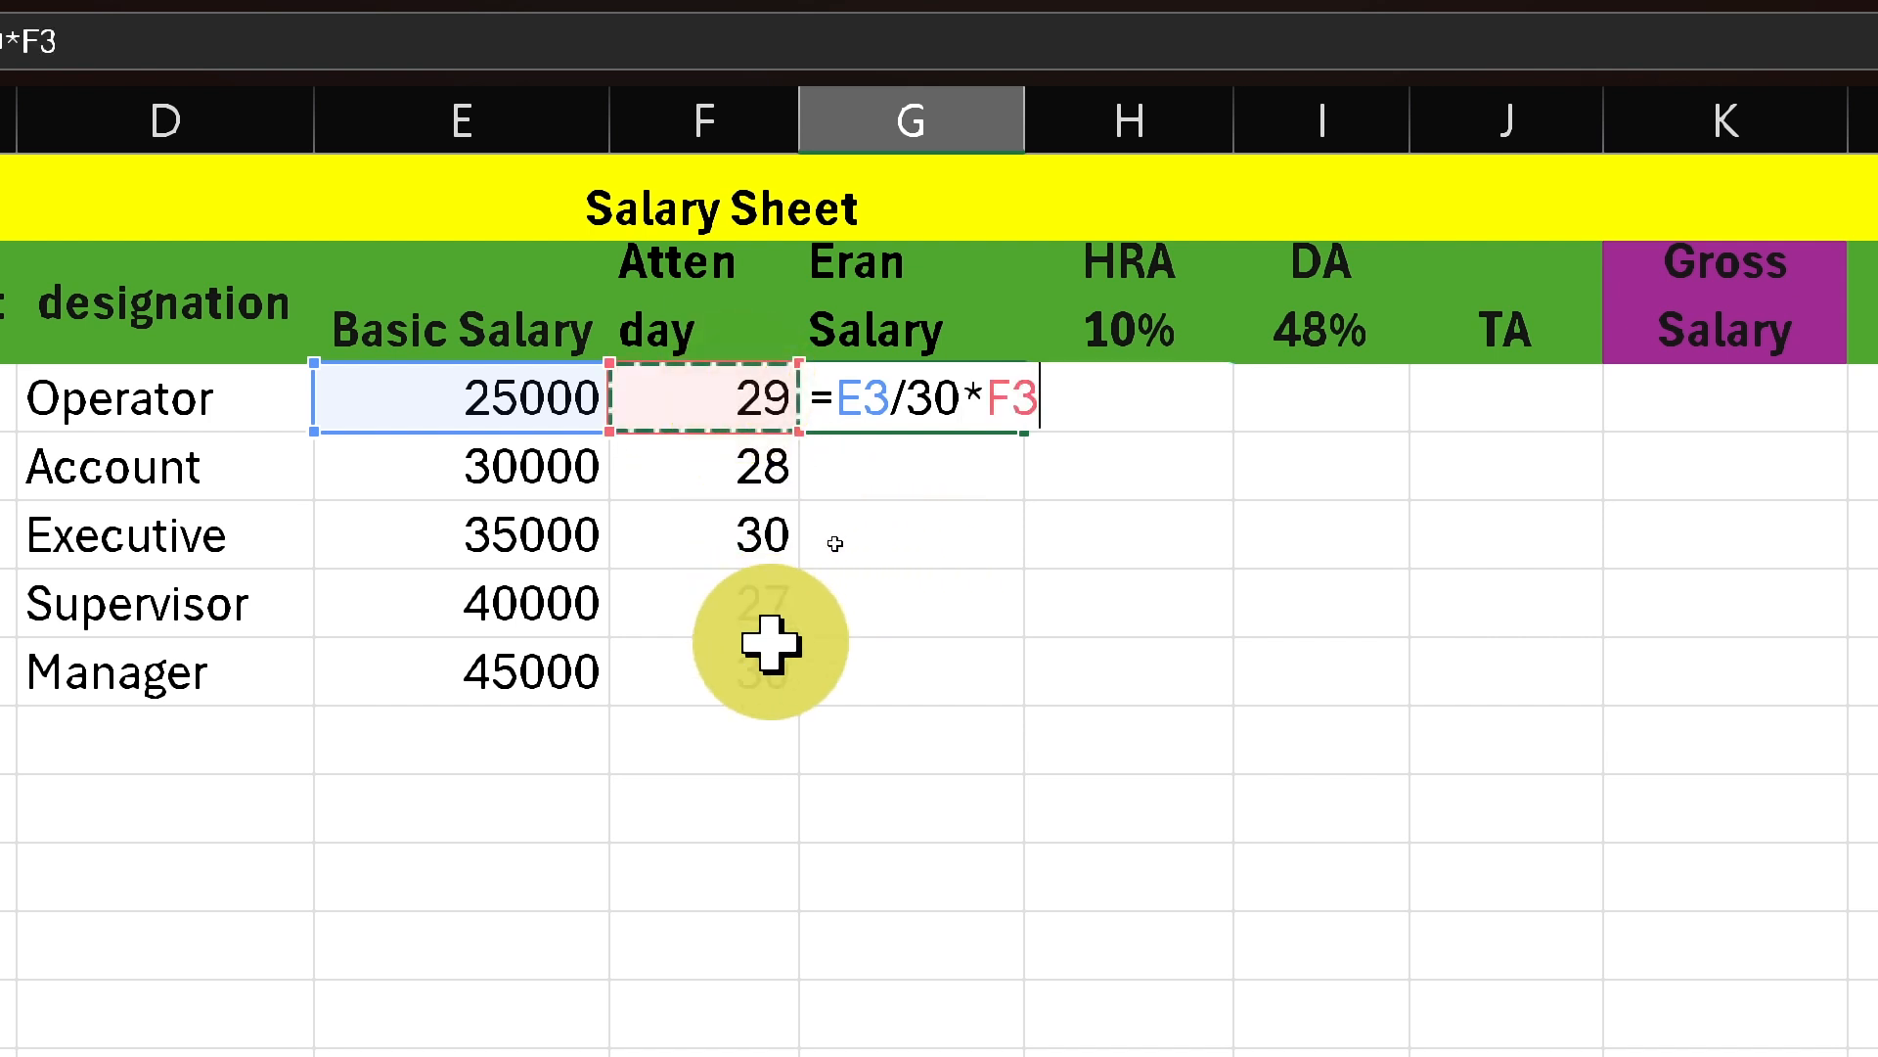
{"action": "key", "text": "Return"}
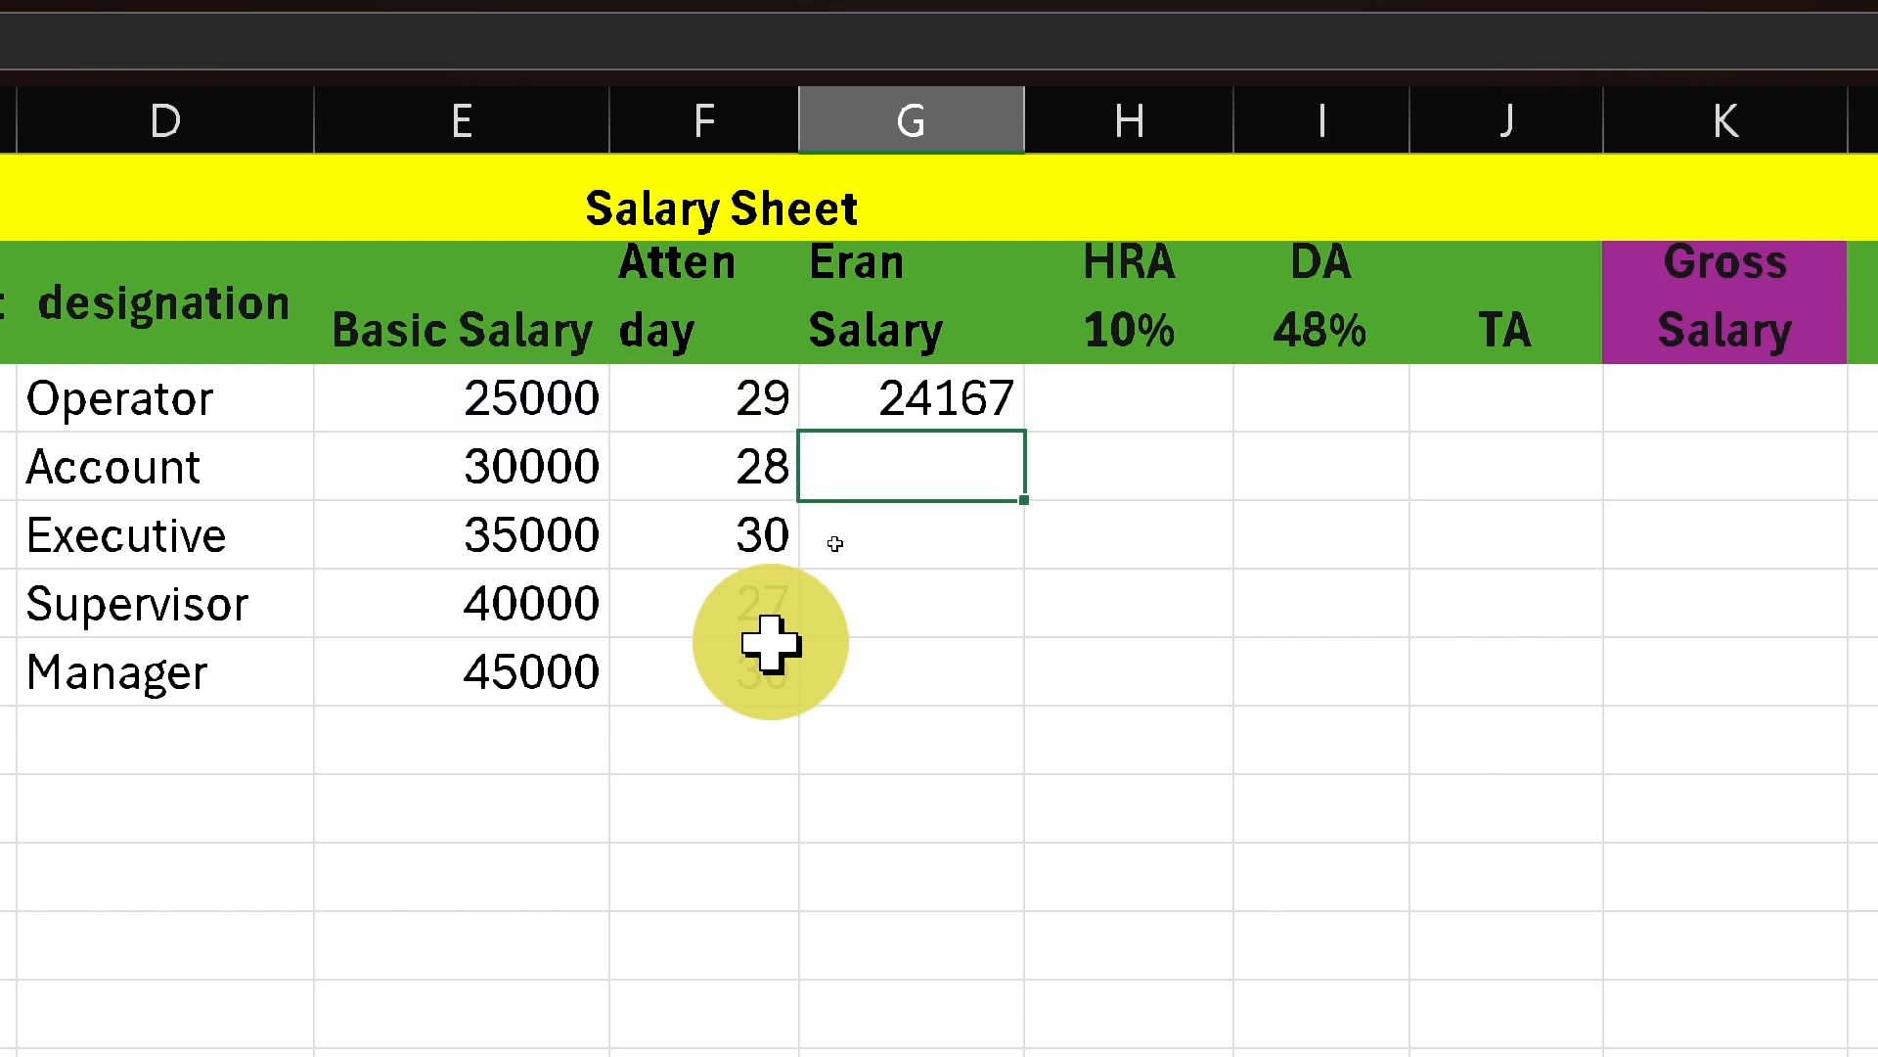
{"action": "left_click", "coordinate": [947, 404]}
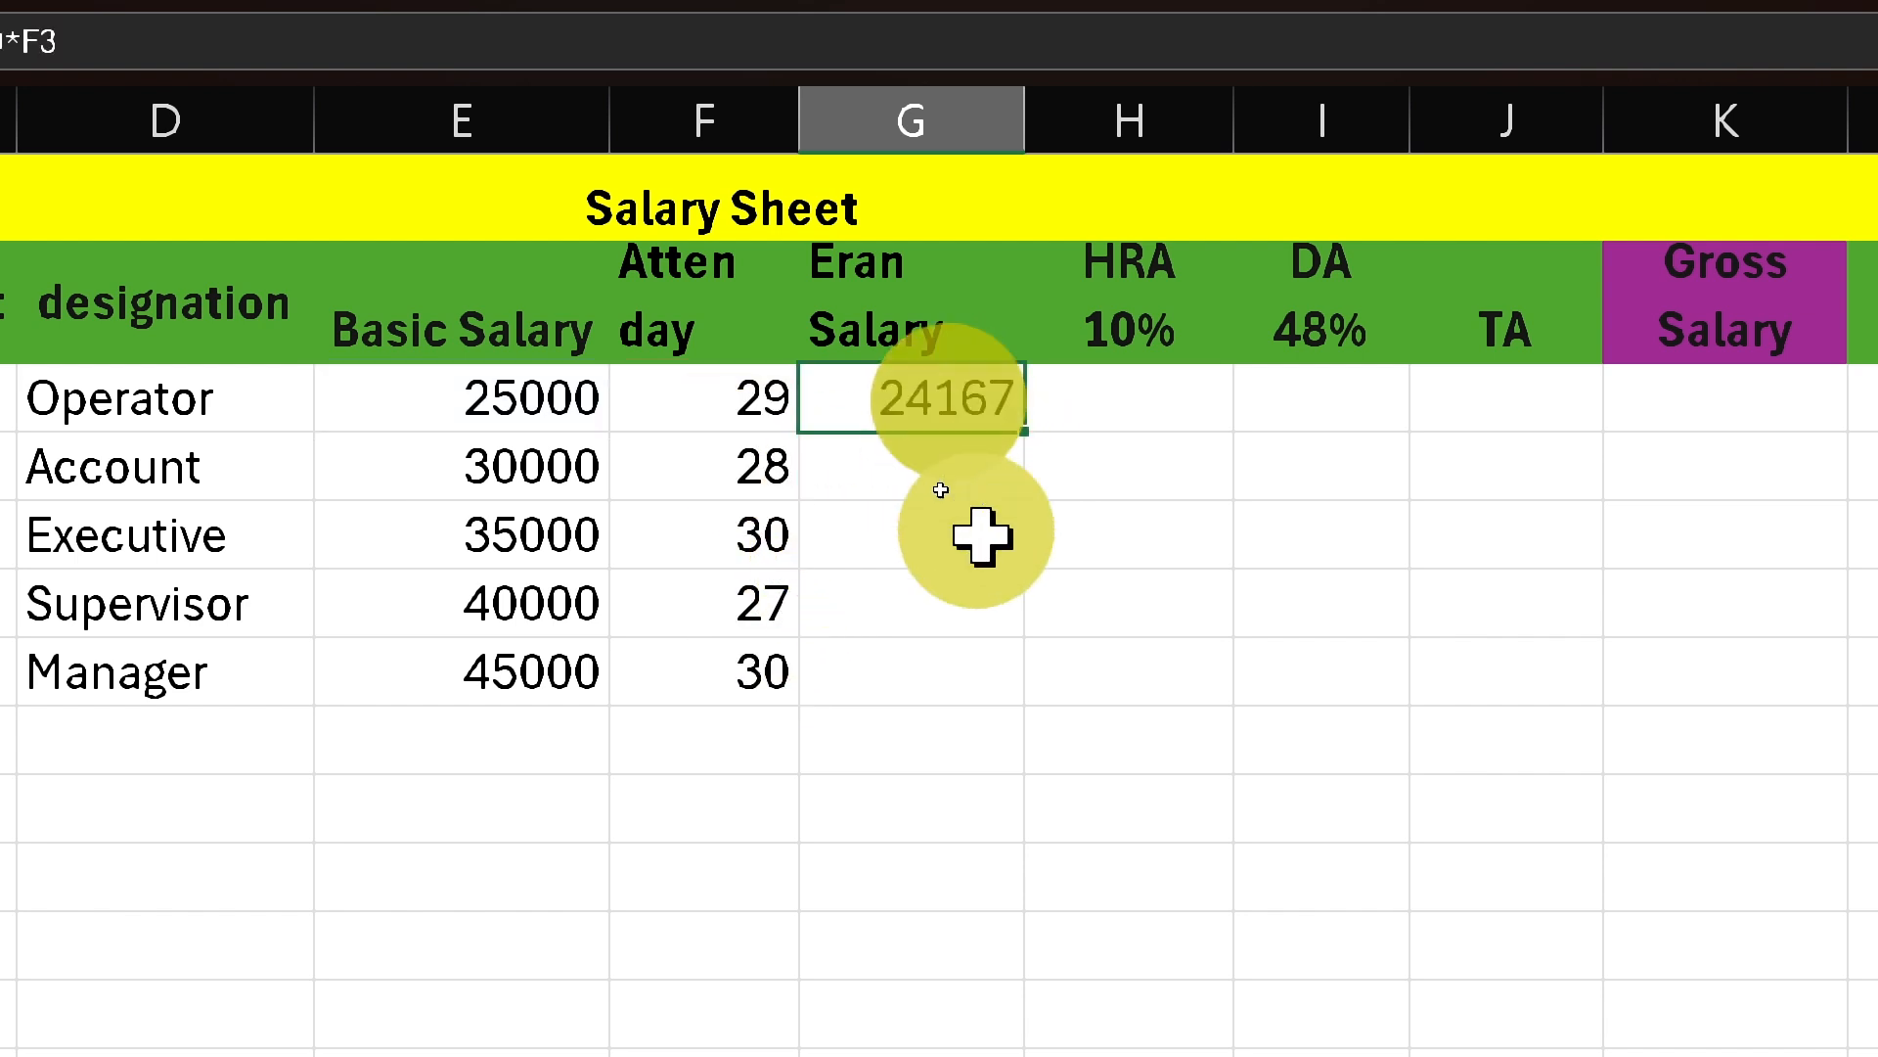
{"action": "double_click", "coordinate": [1024, 432]}
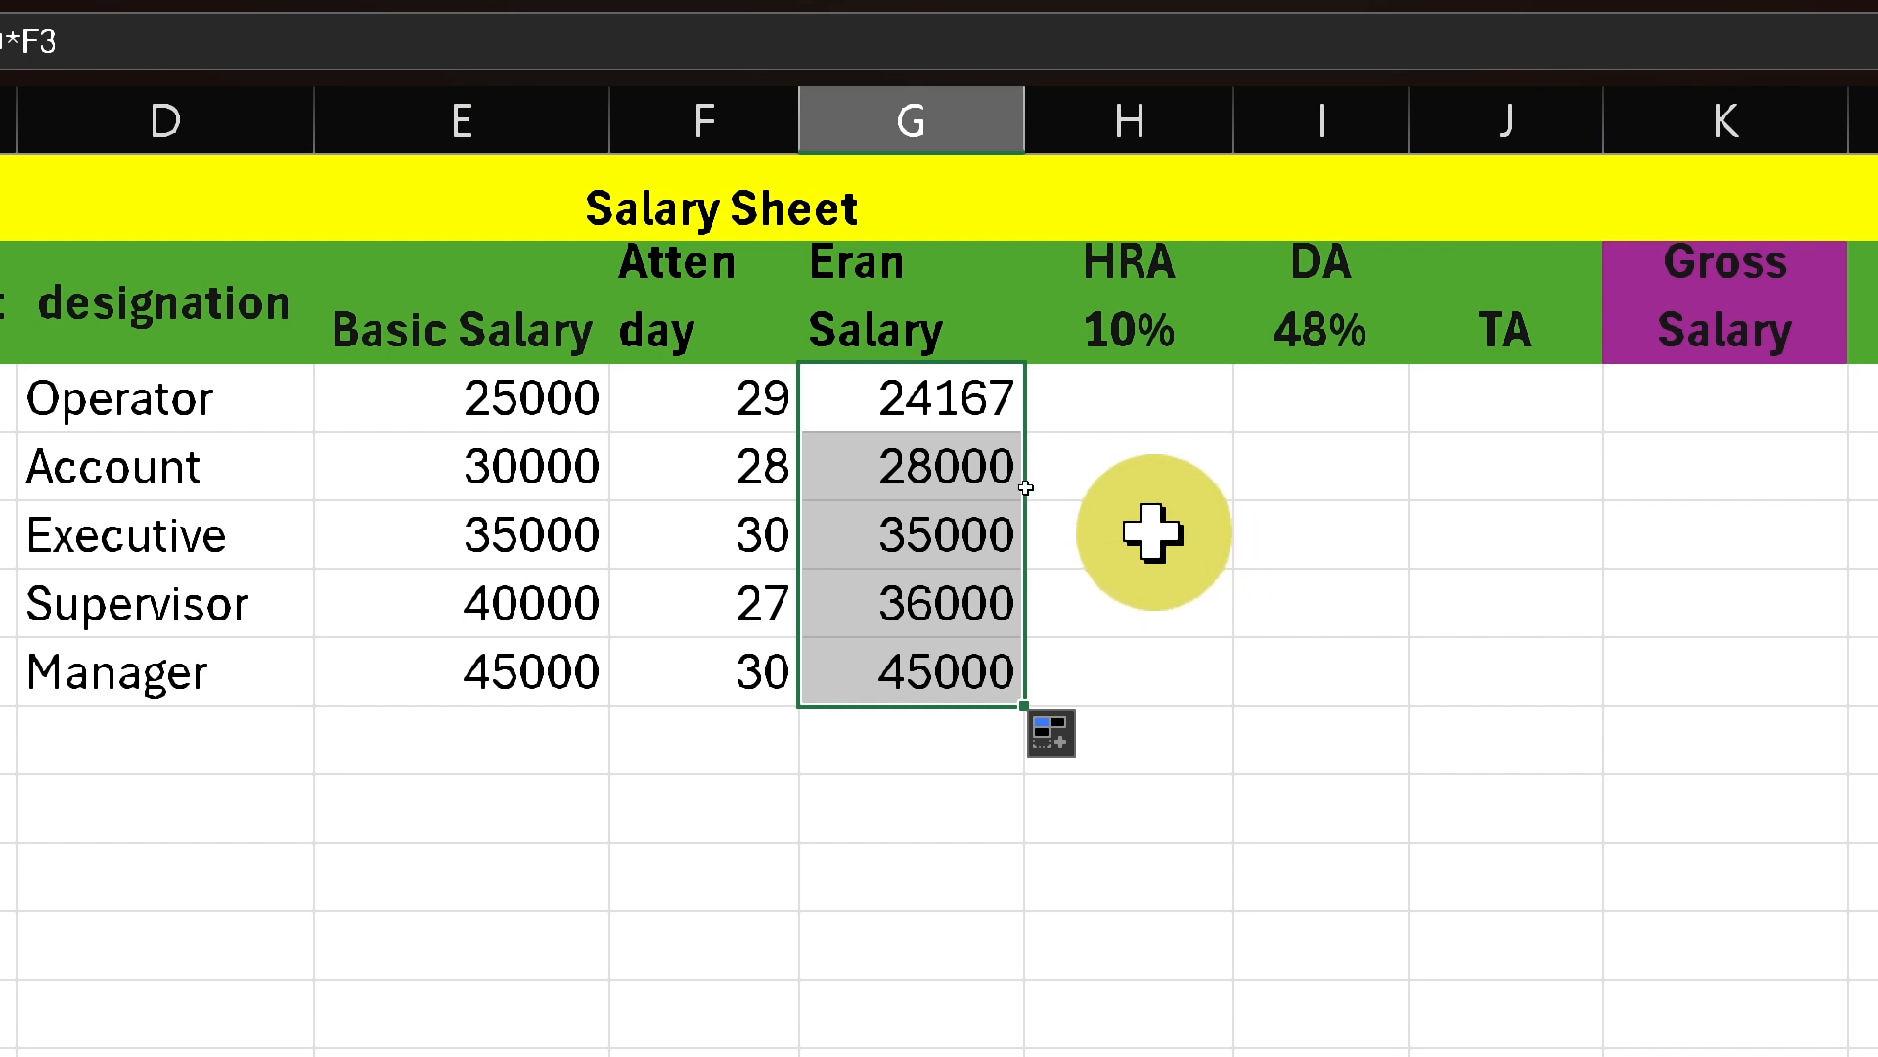
Step: Enter the HRA formula =G3*10% in H3 and fill it down through H7
{"action": "left_click", "coordinate": [1120, 406]}
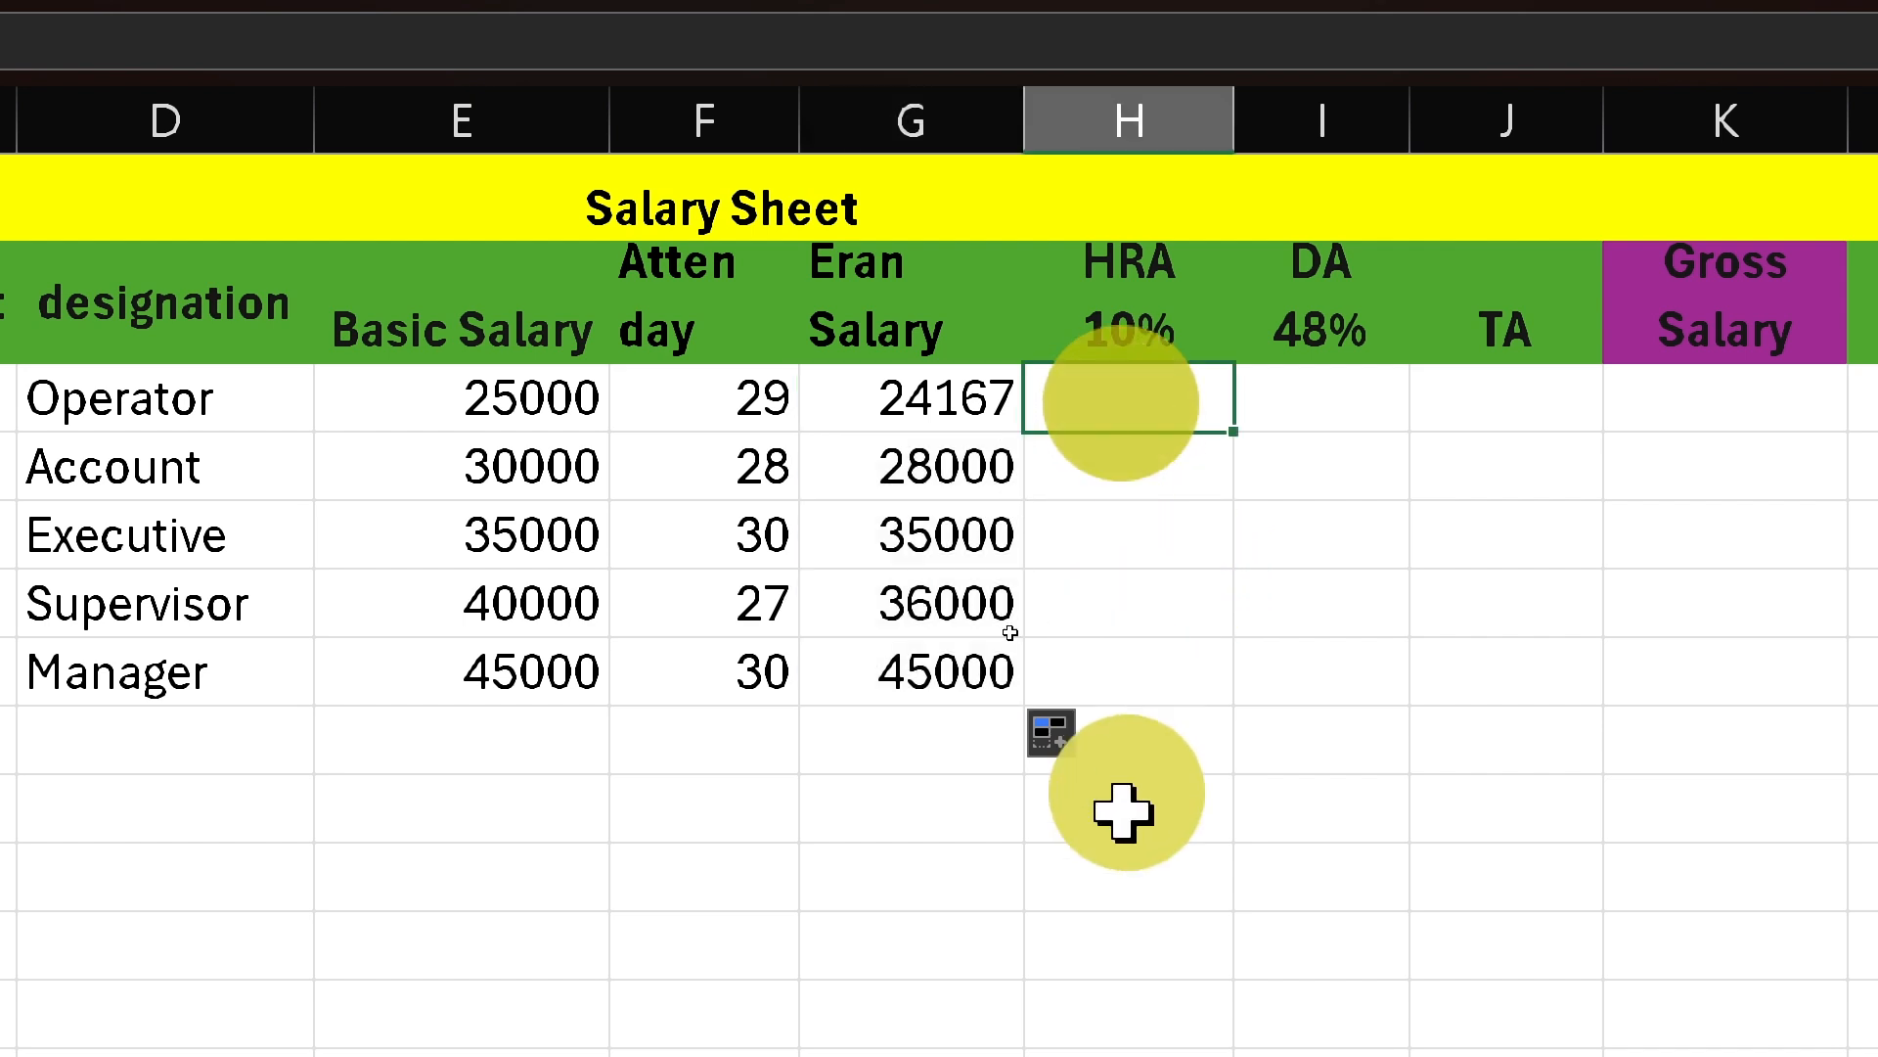
{"action": "type", "text": "="}
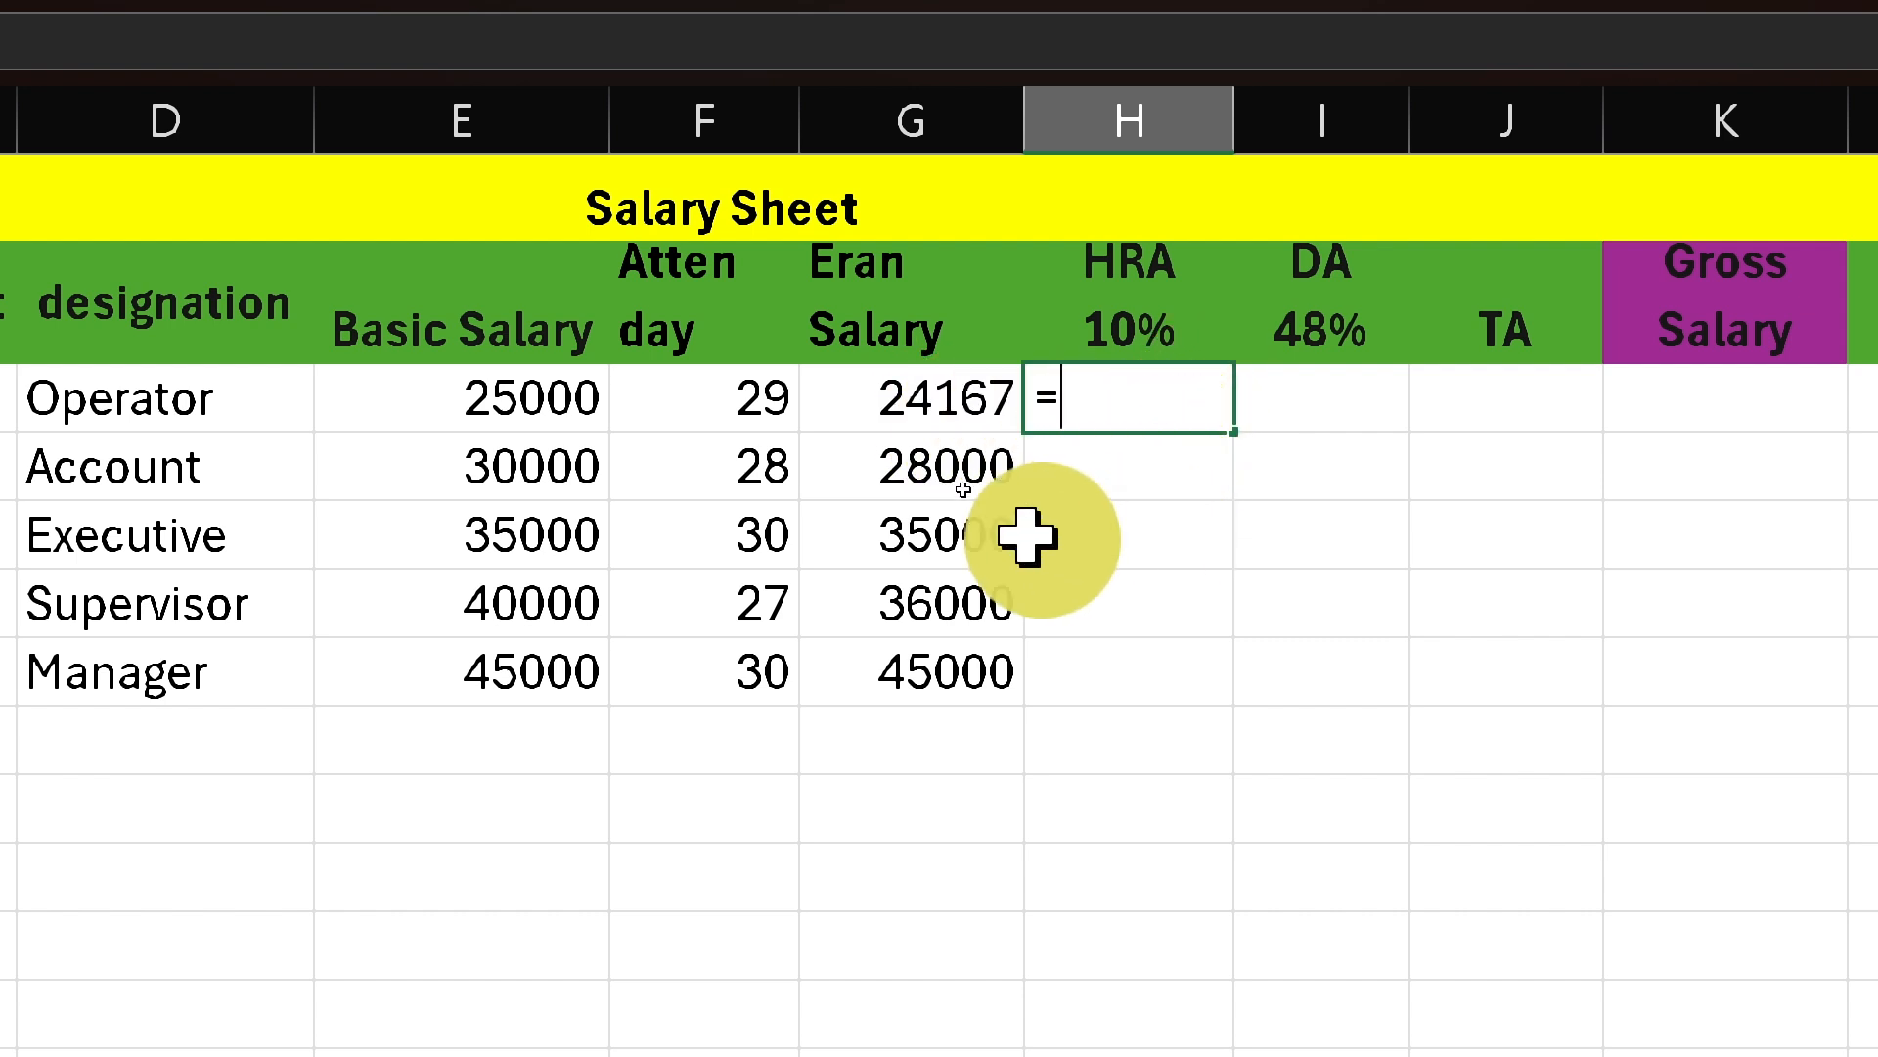
{"action": "left_click", "coordinate": [924, 412]}
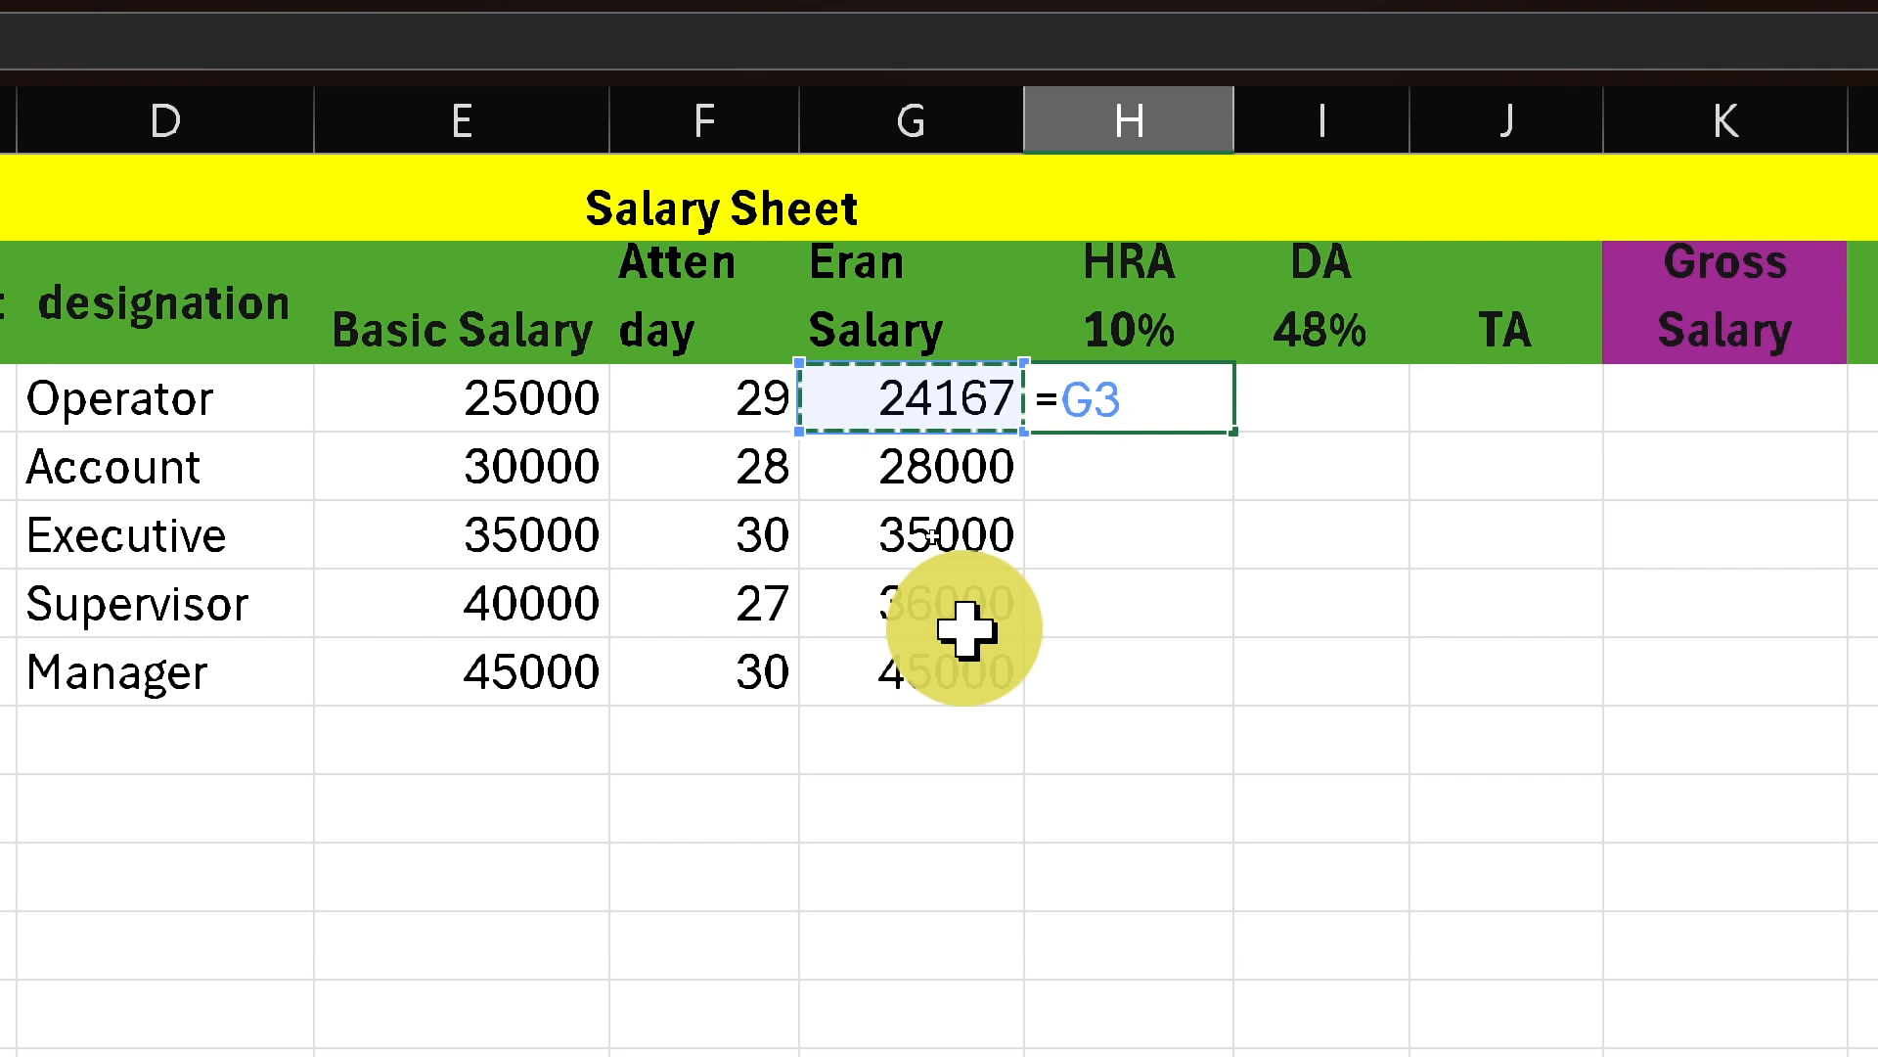
{"action": "type", "text": "*"}
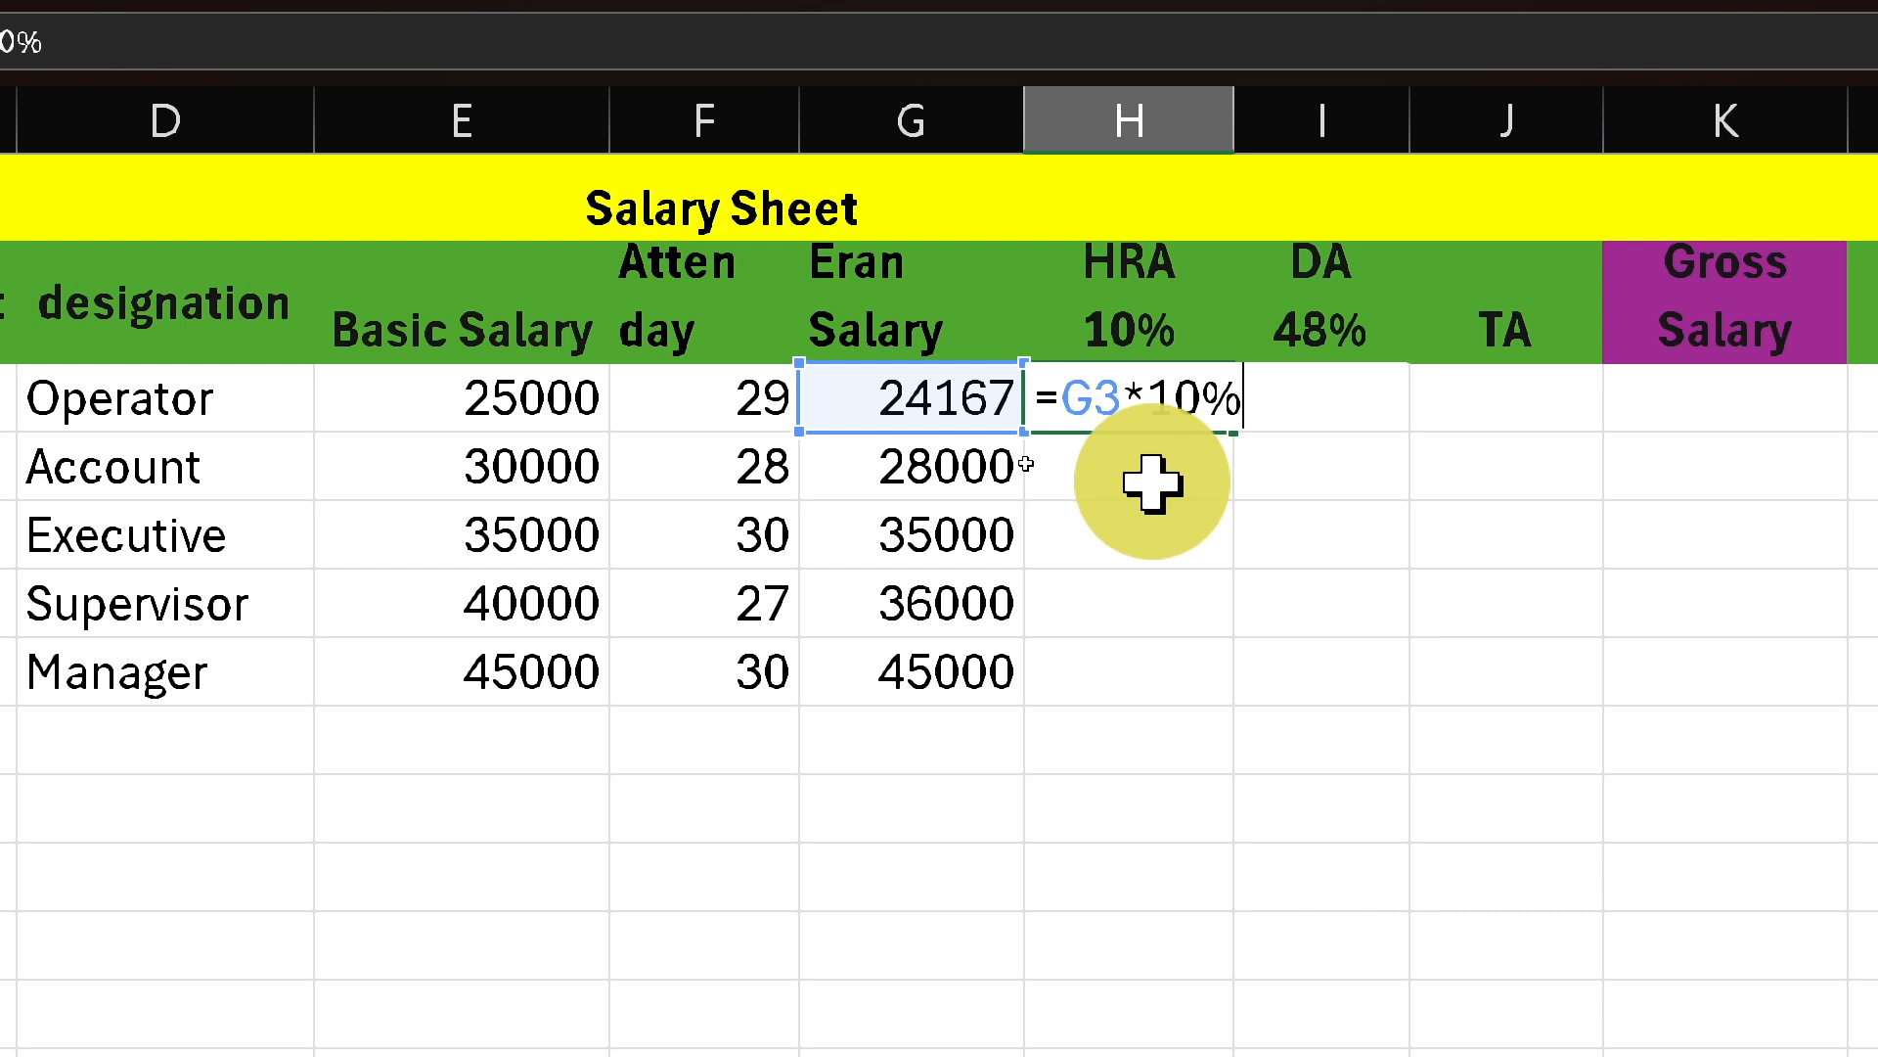
{"action": "key", "text": "Return"}
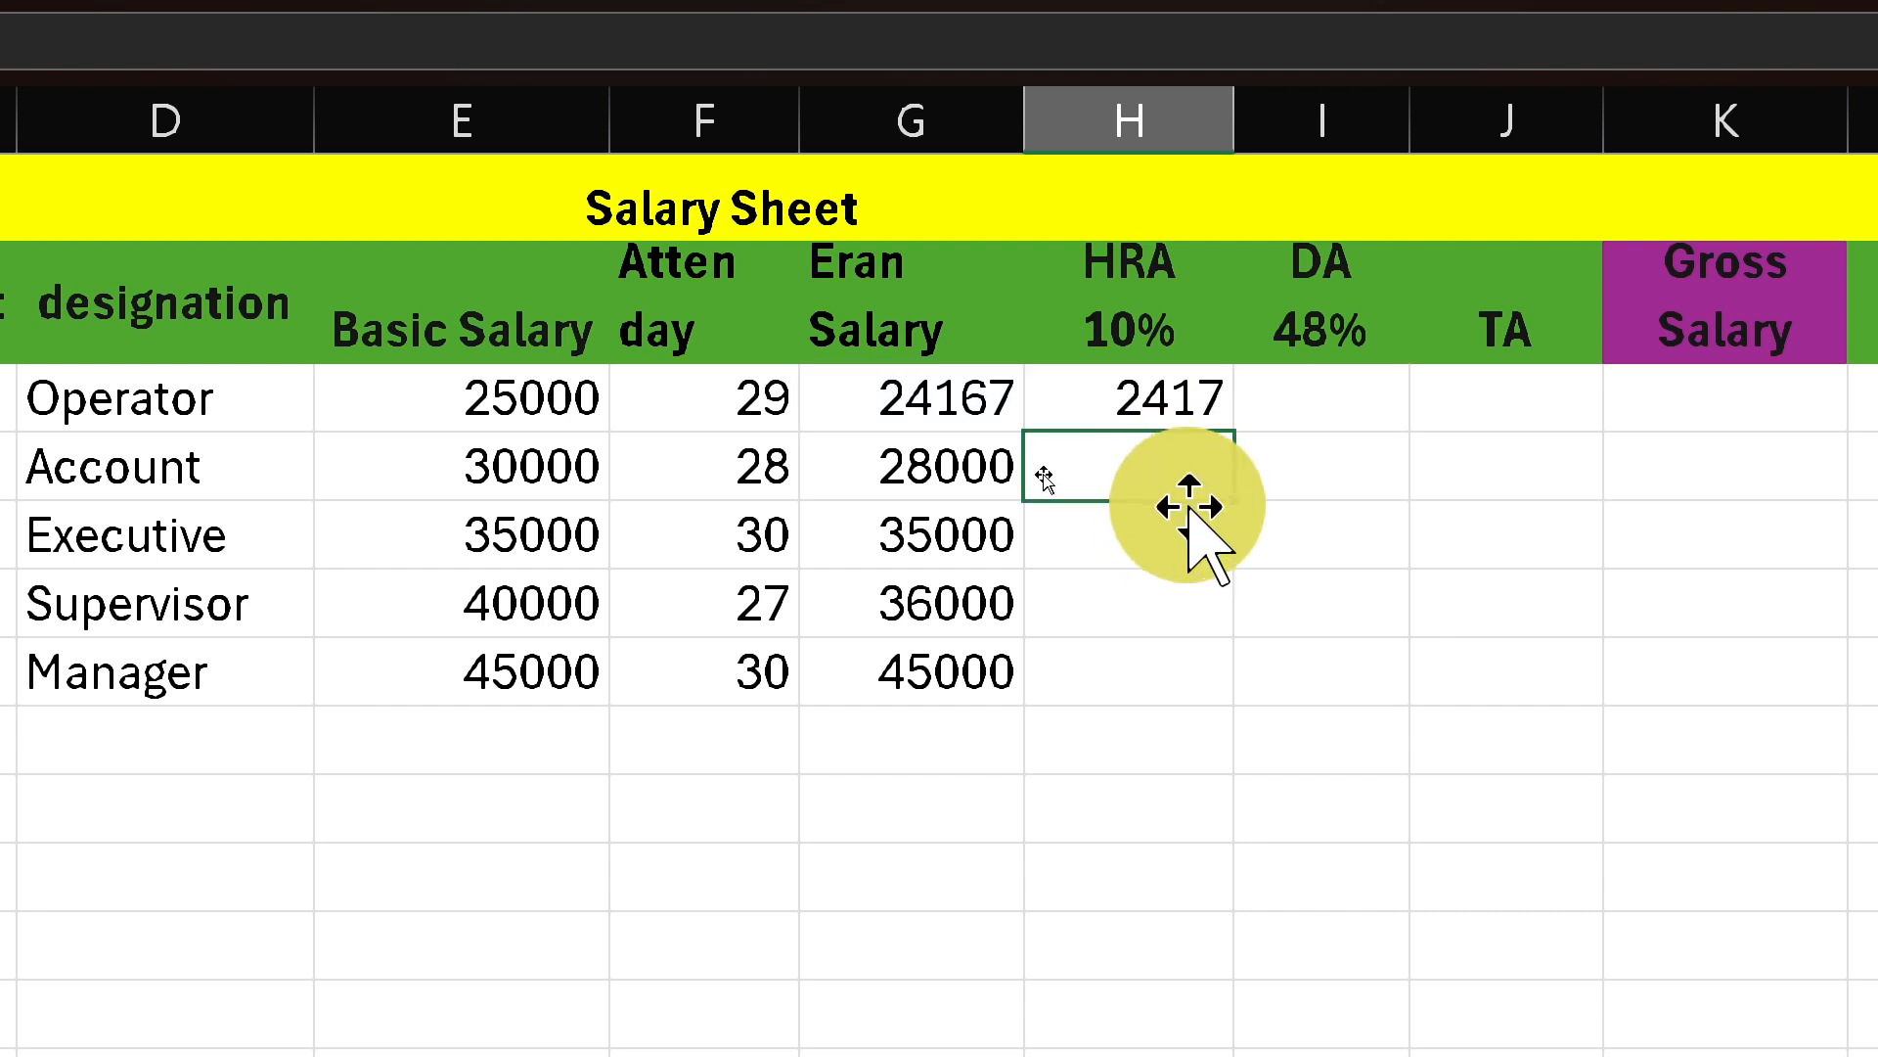
{"action": "left_click", "coordinate": [1179, 401]}
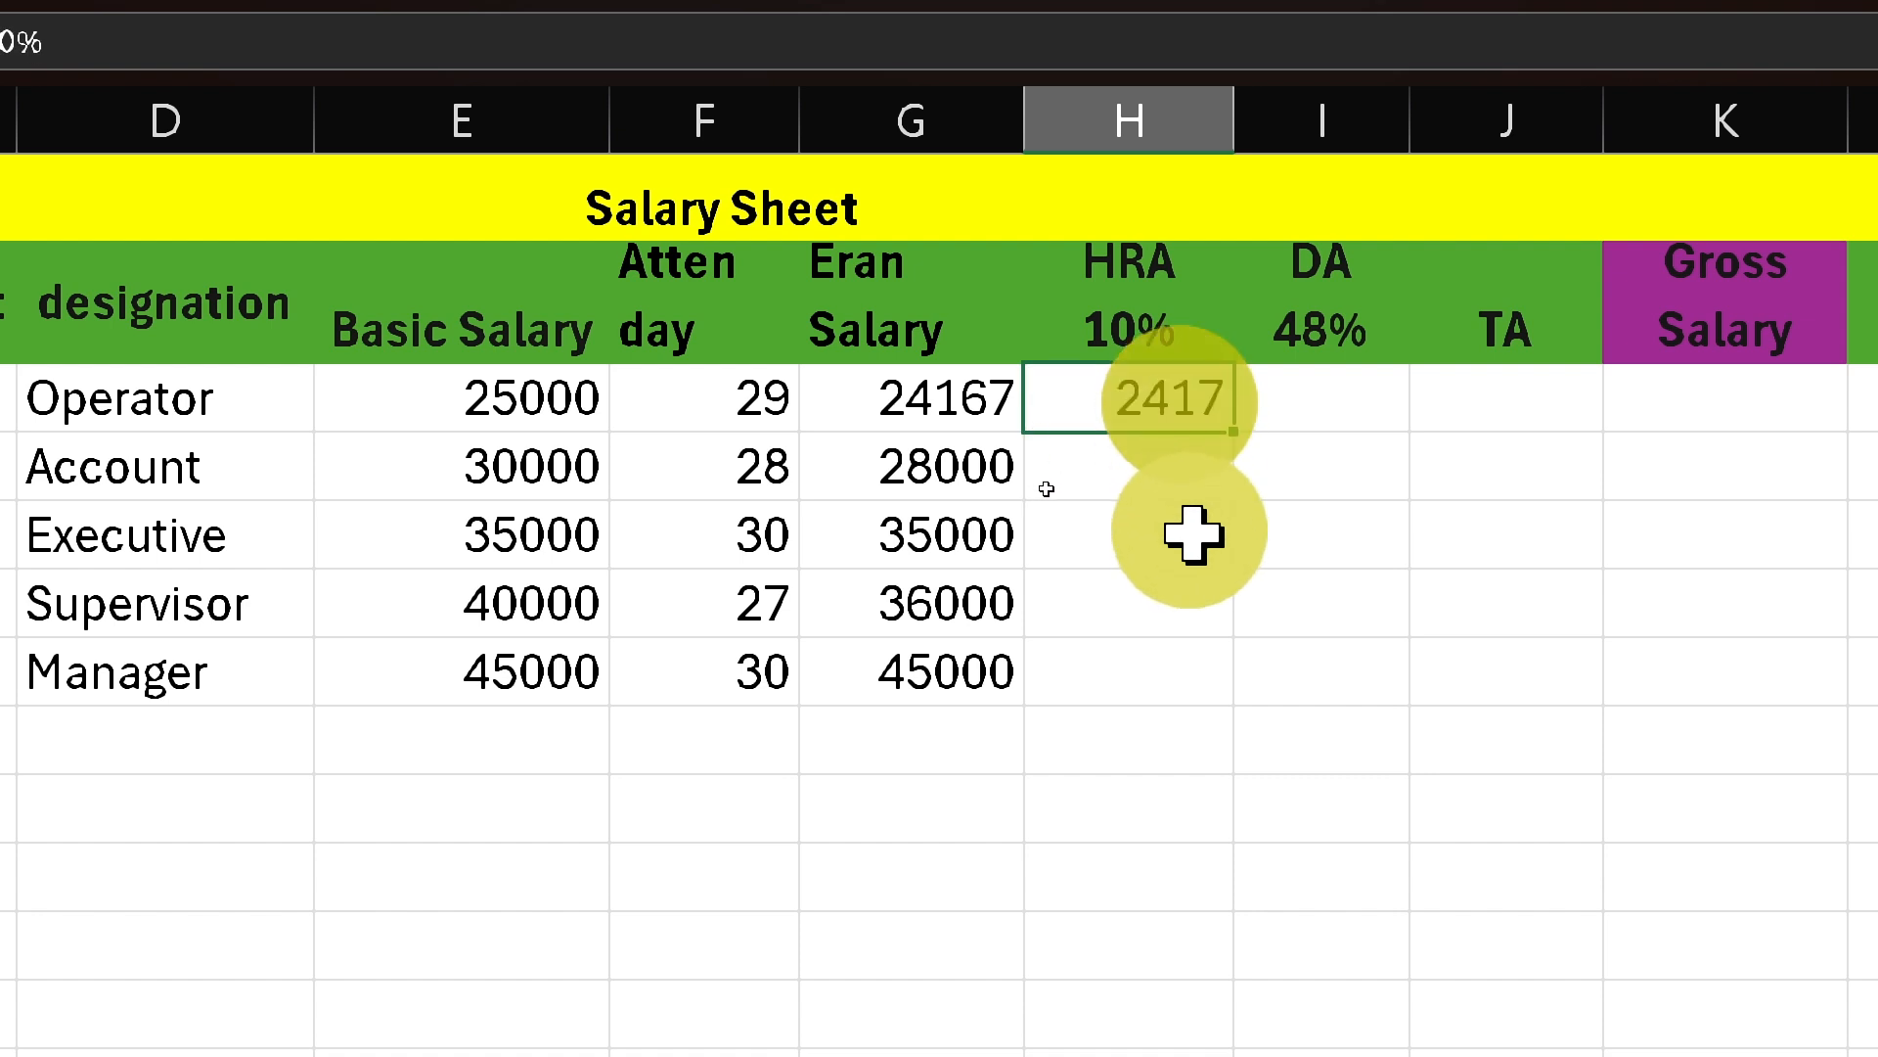
{"action": "double_click", "coordinate": [1240, 437]}
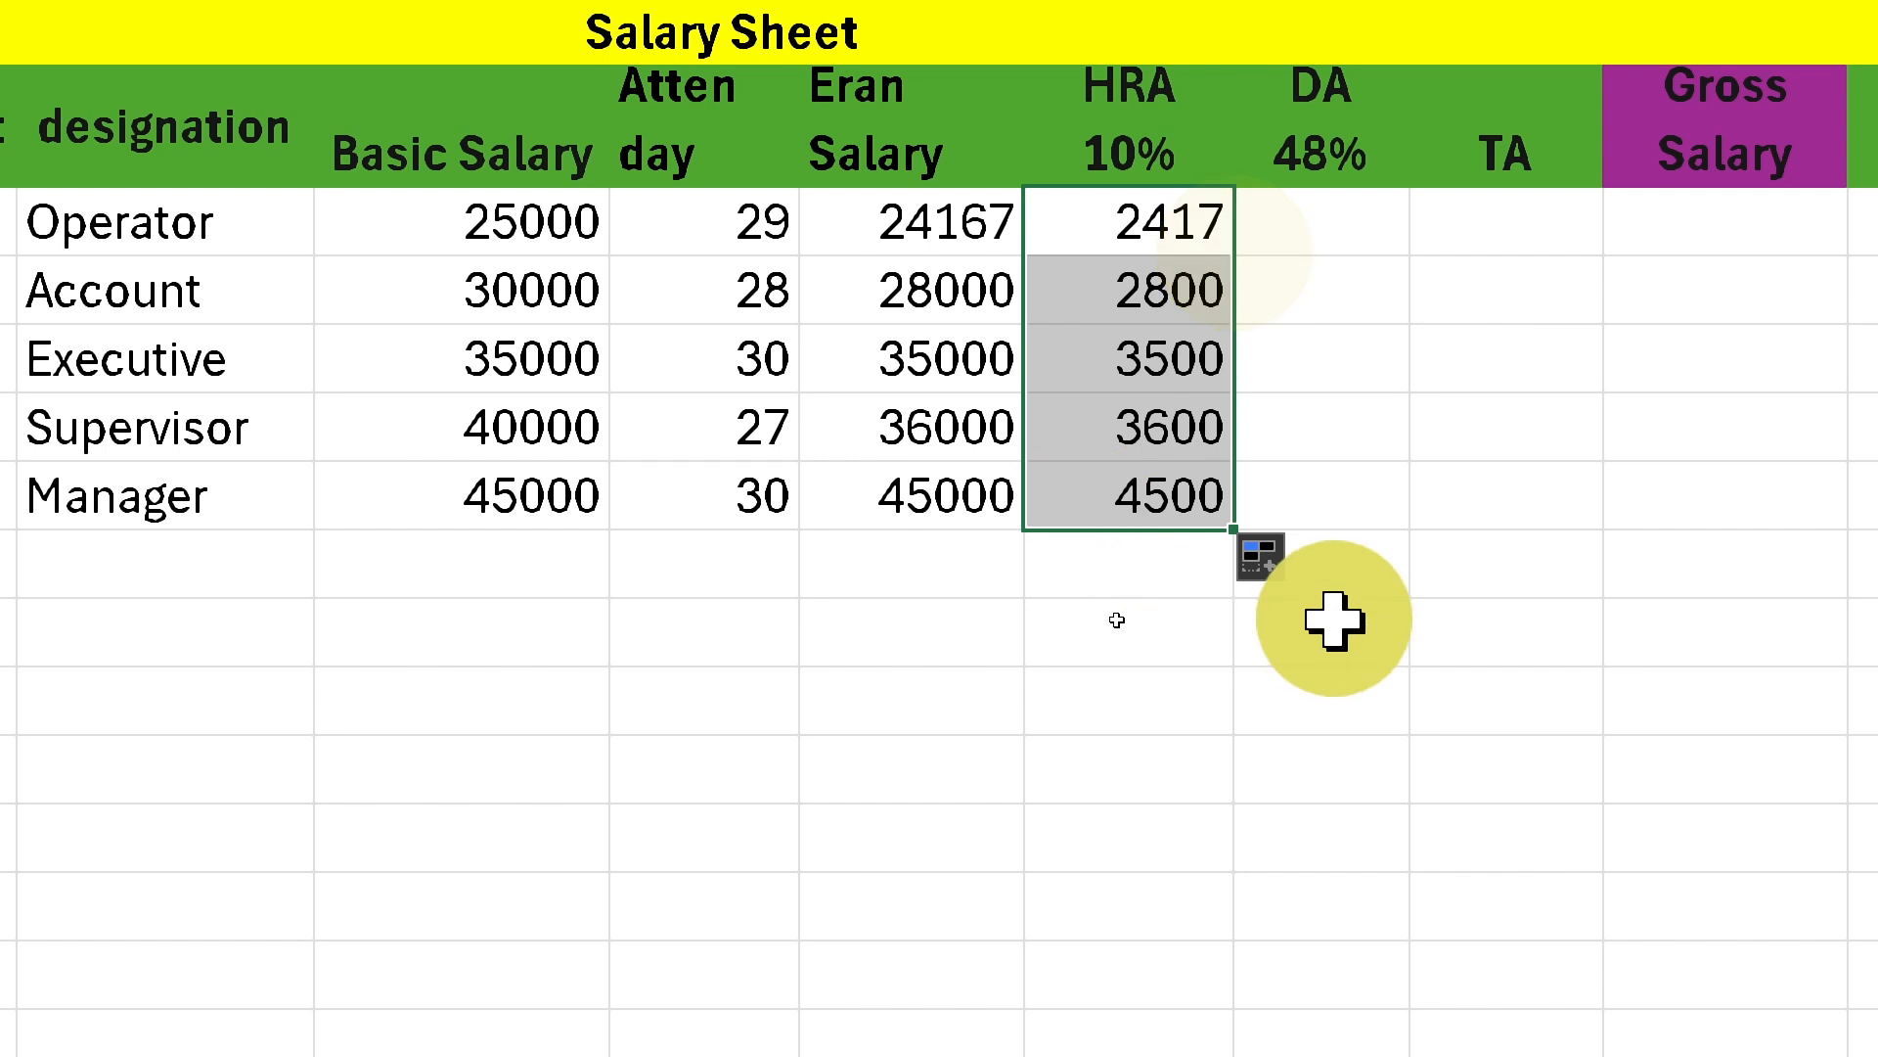
Step: Enter the DA formula =G3*48% in I3 and fill it down through I7
{"action": "left_click", "coordinate": [1308, 228]}
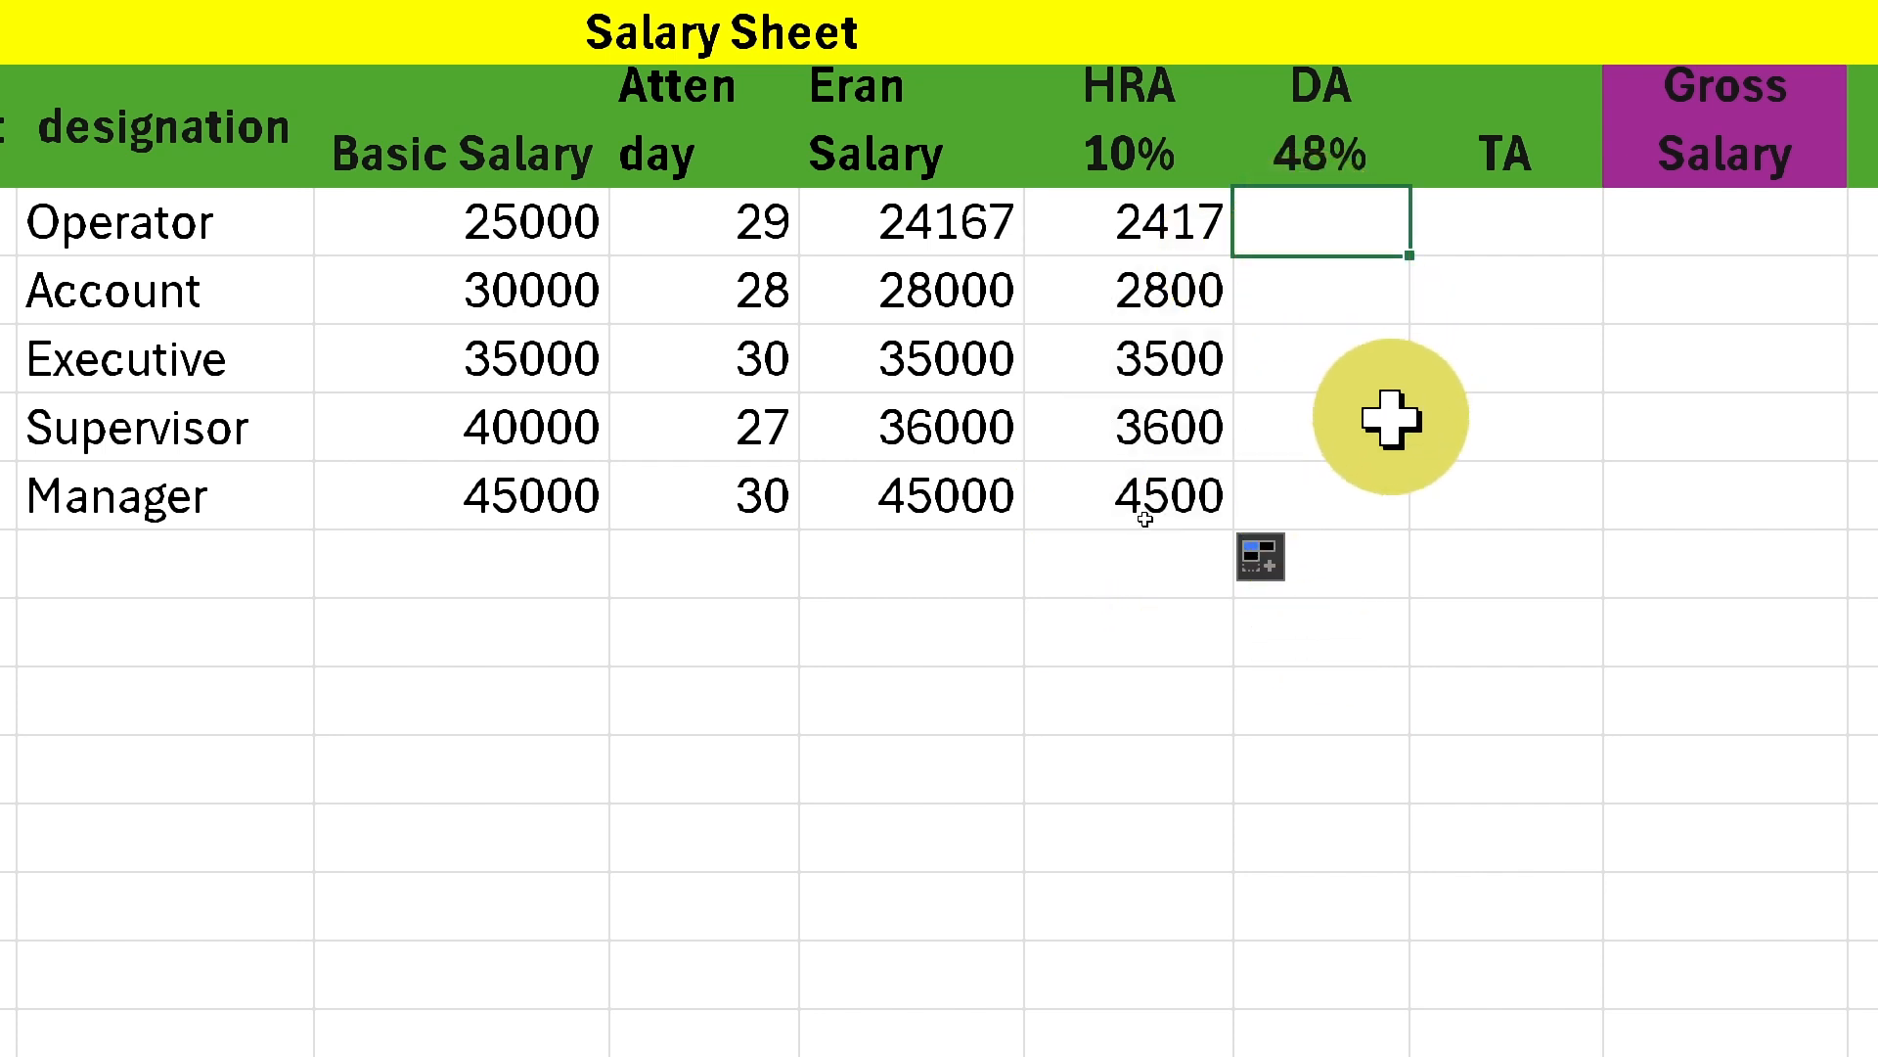
{"action": "type", "text": "="}
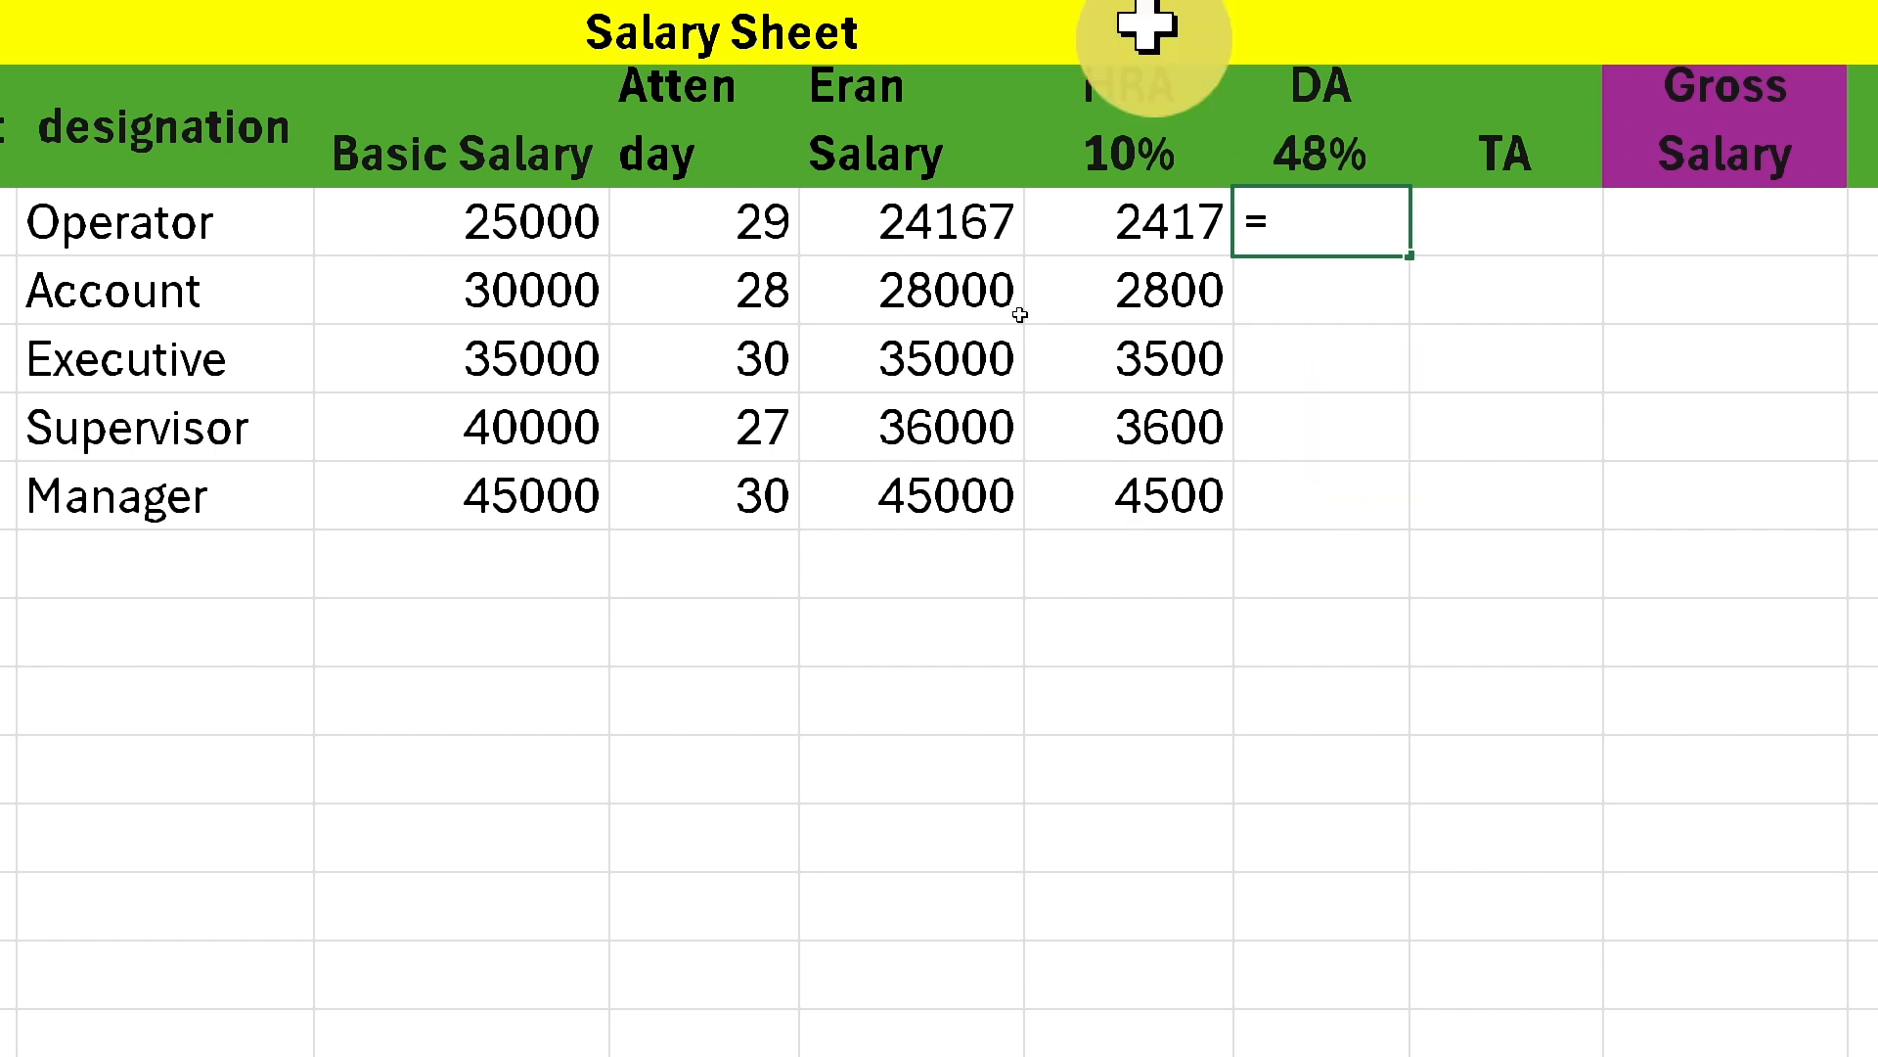
{"action": "left_click", "coordinate": [934, 305]}
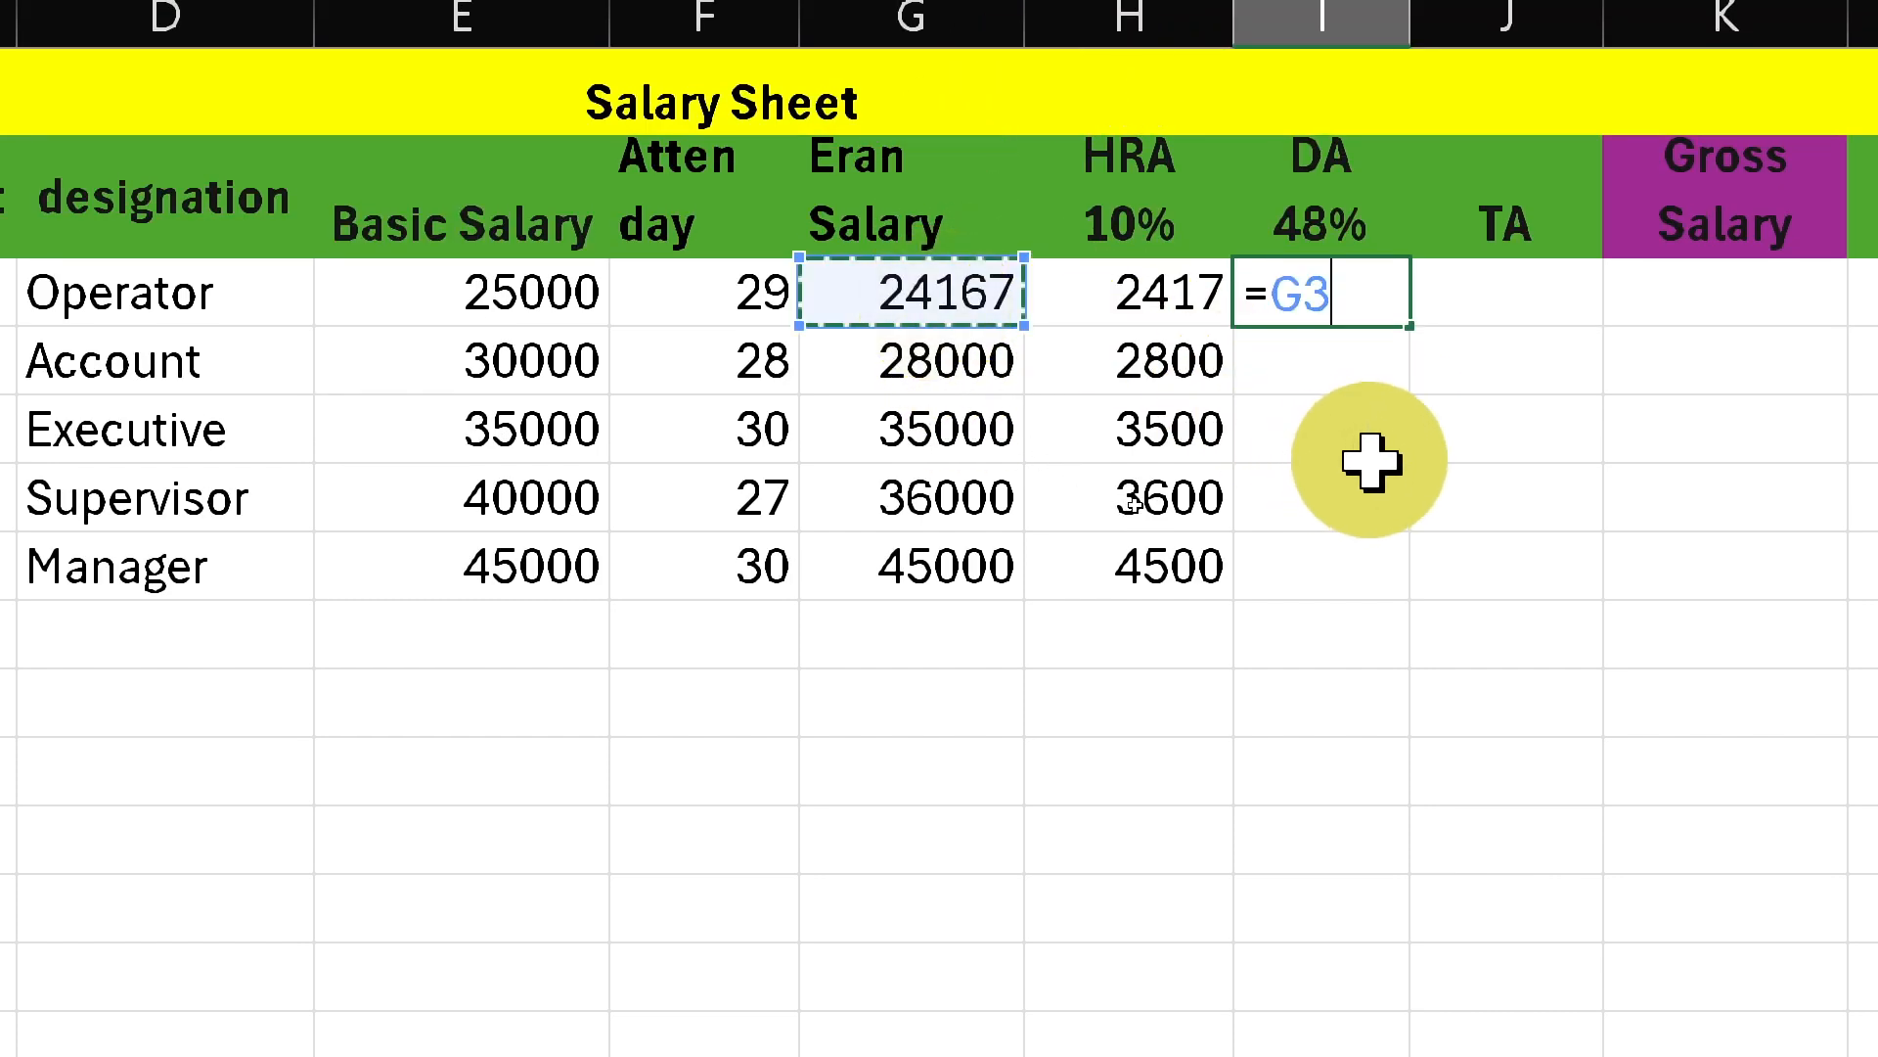
{"action": "type", "text": "*"}
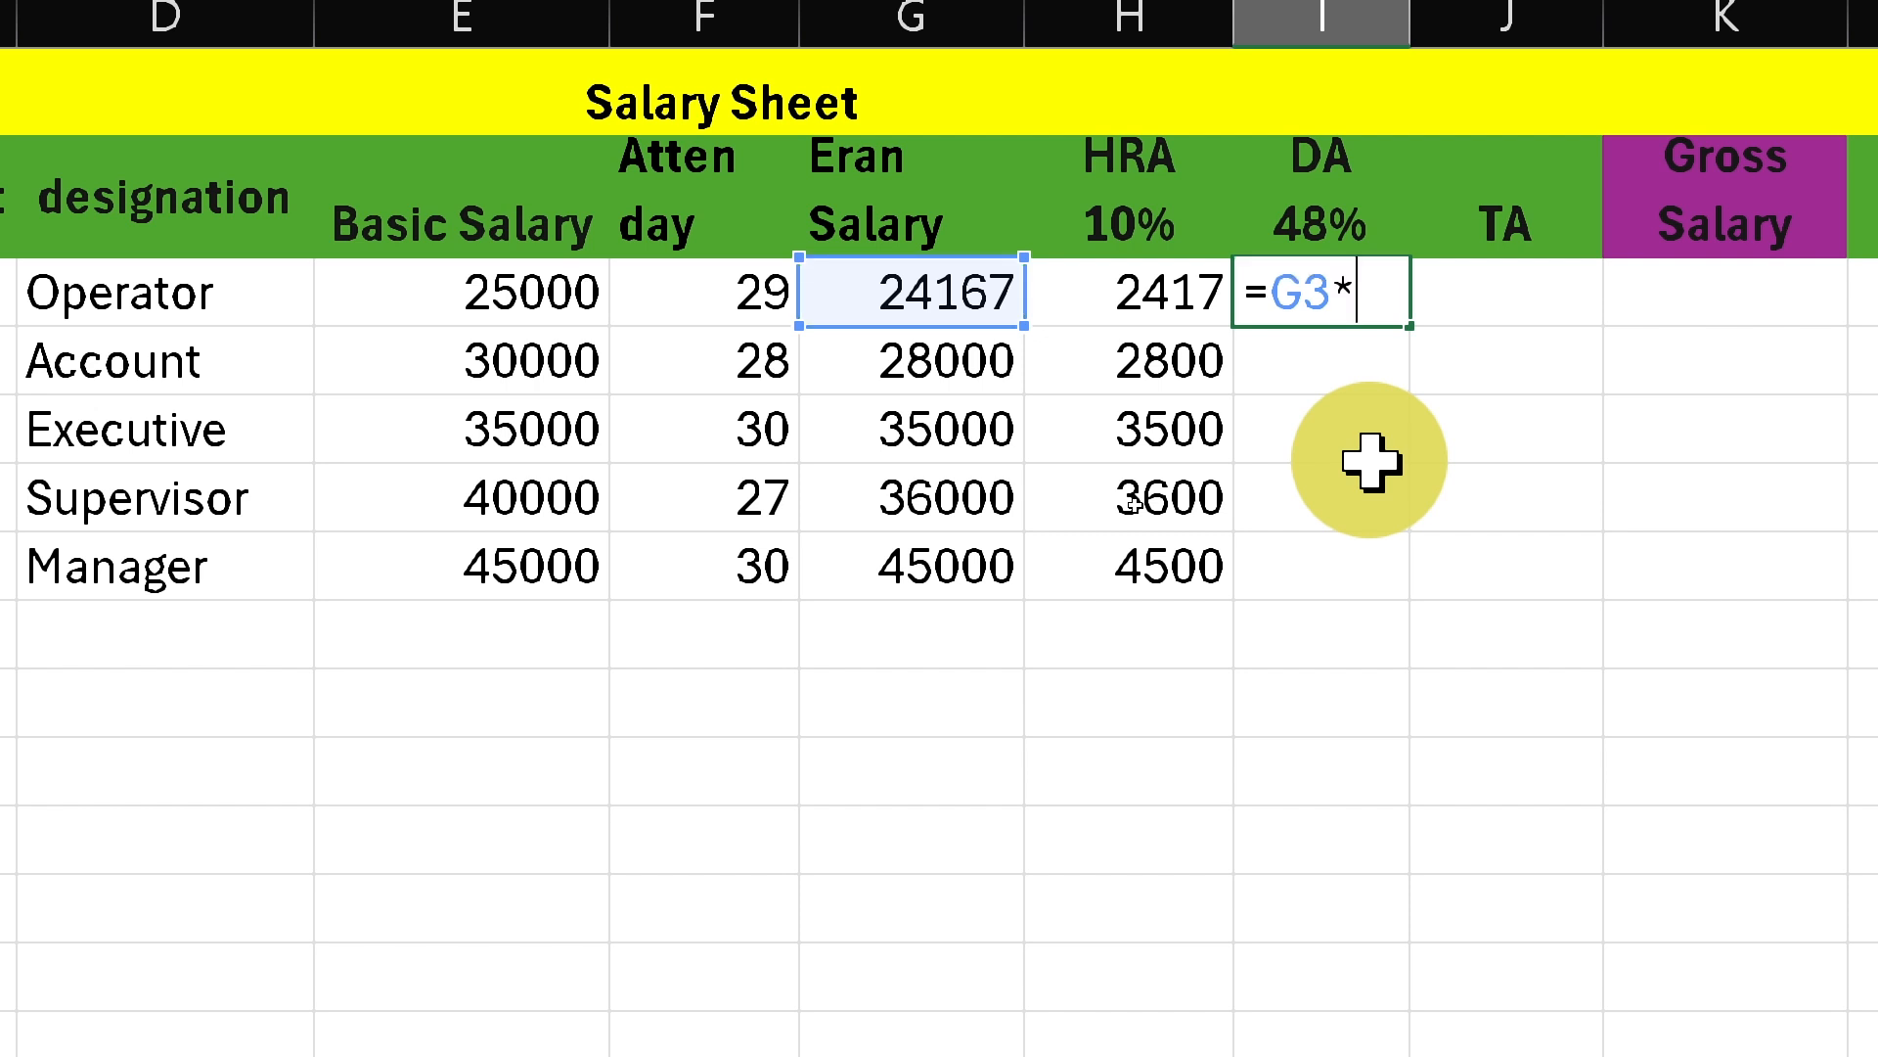
{"action": "type", "text": "48"}
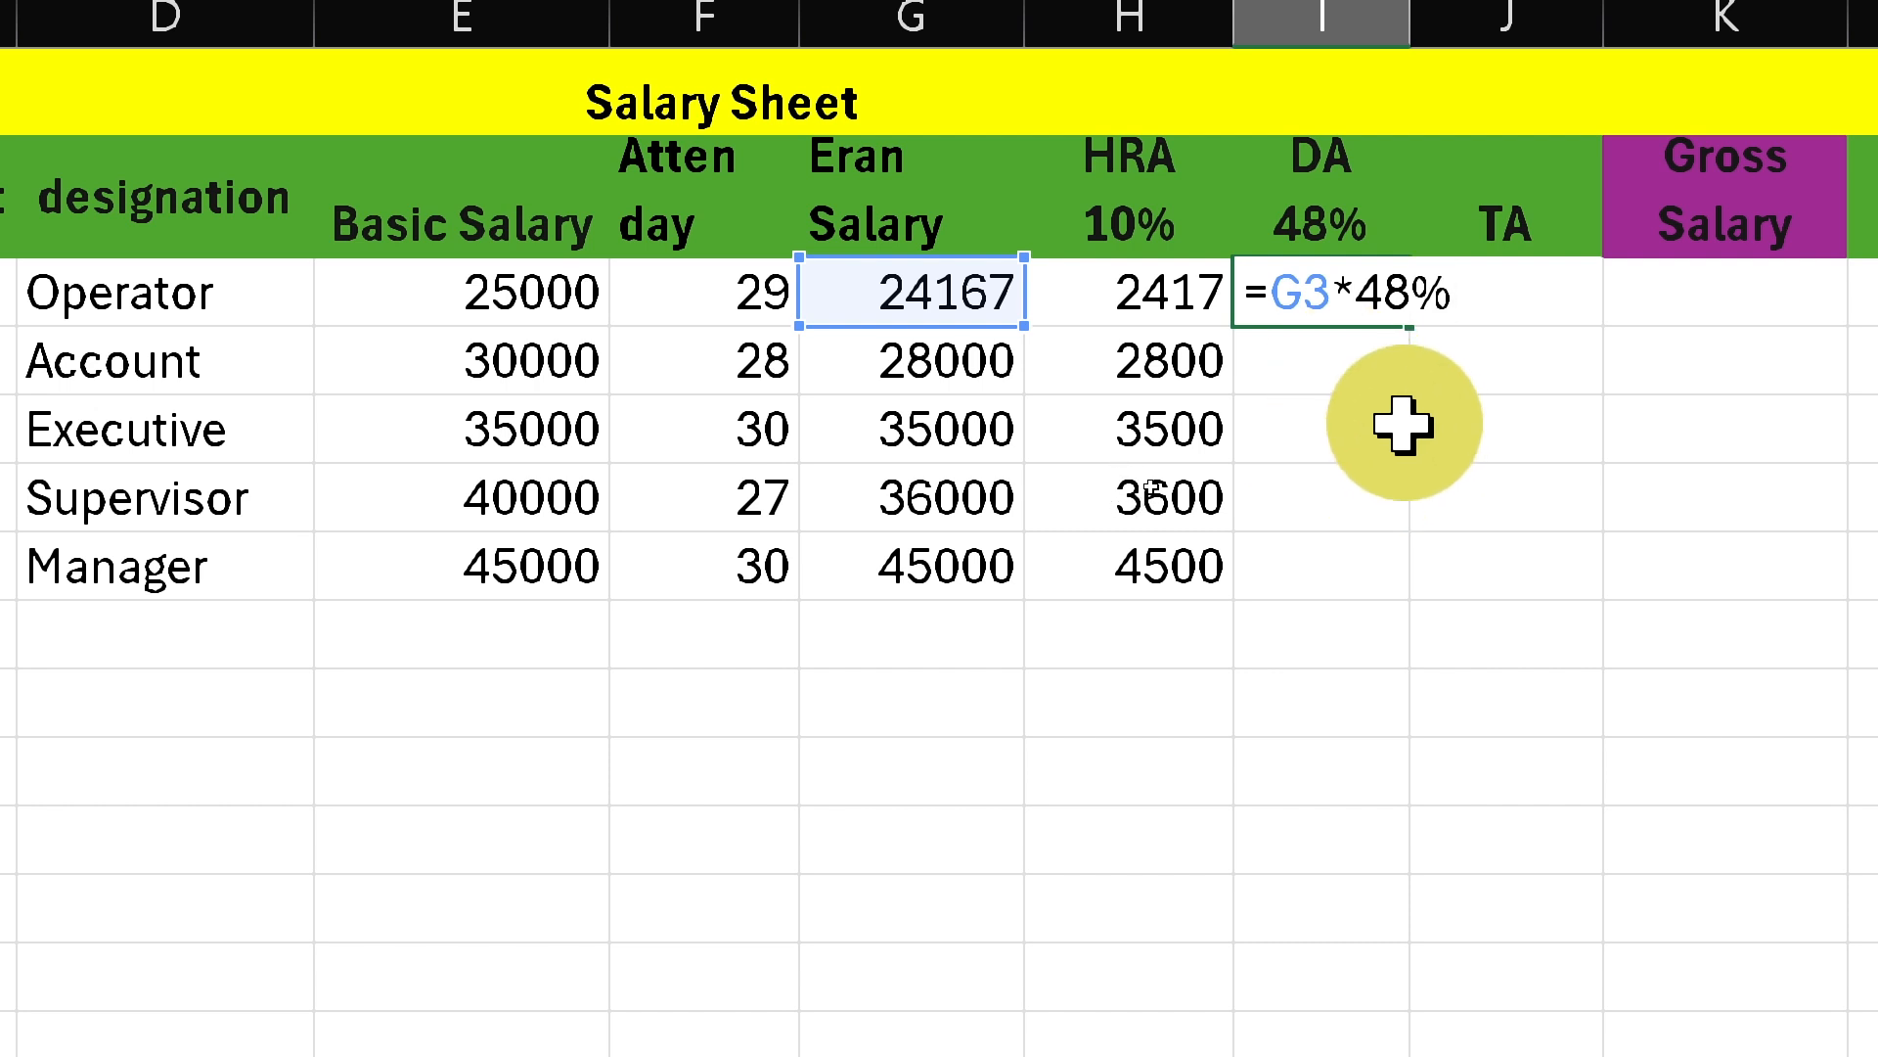
{"action": "key", "text": "Return"}
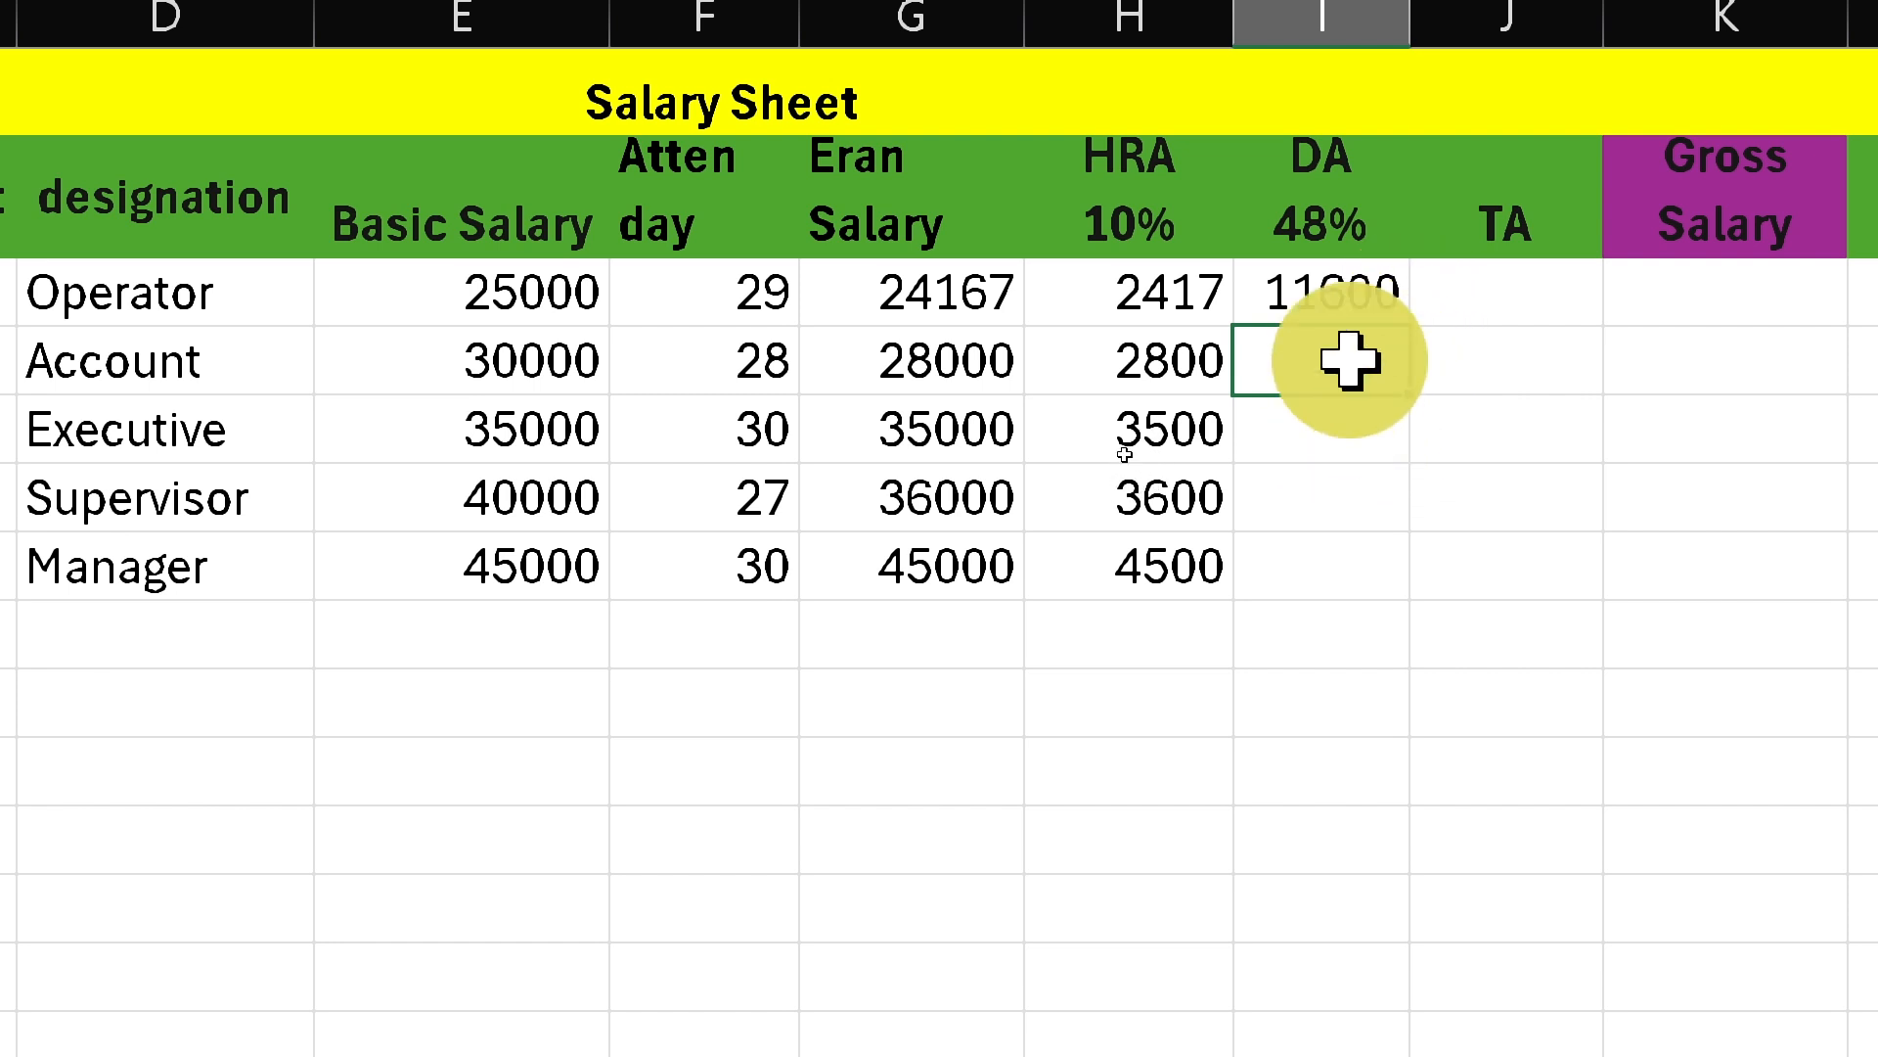
{"action": "left_click", "coordinate": [1363, 294]}
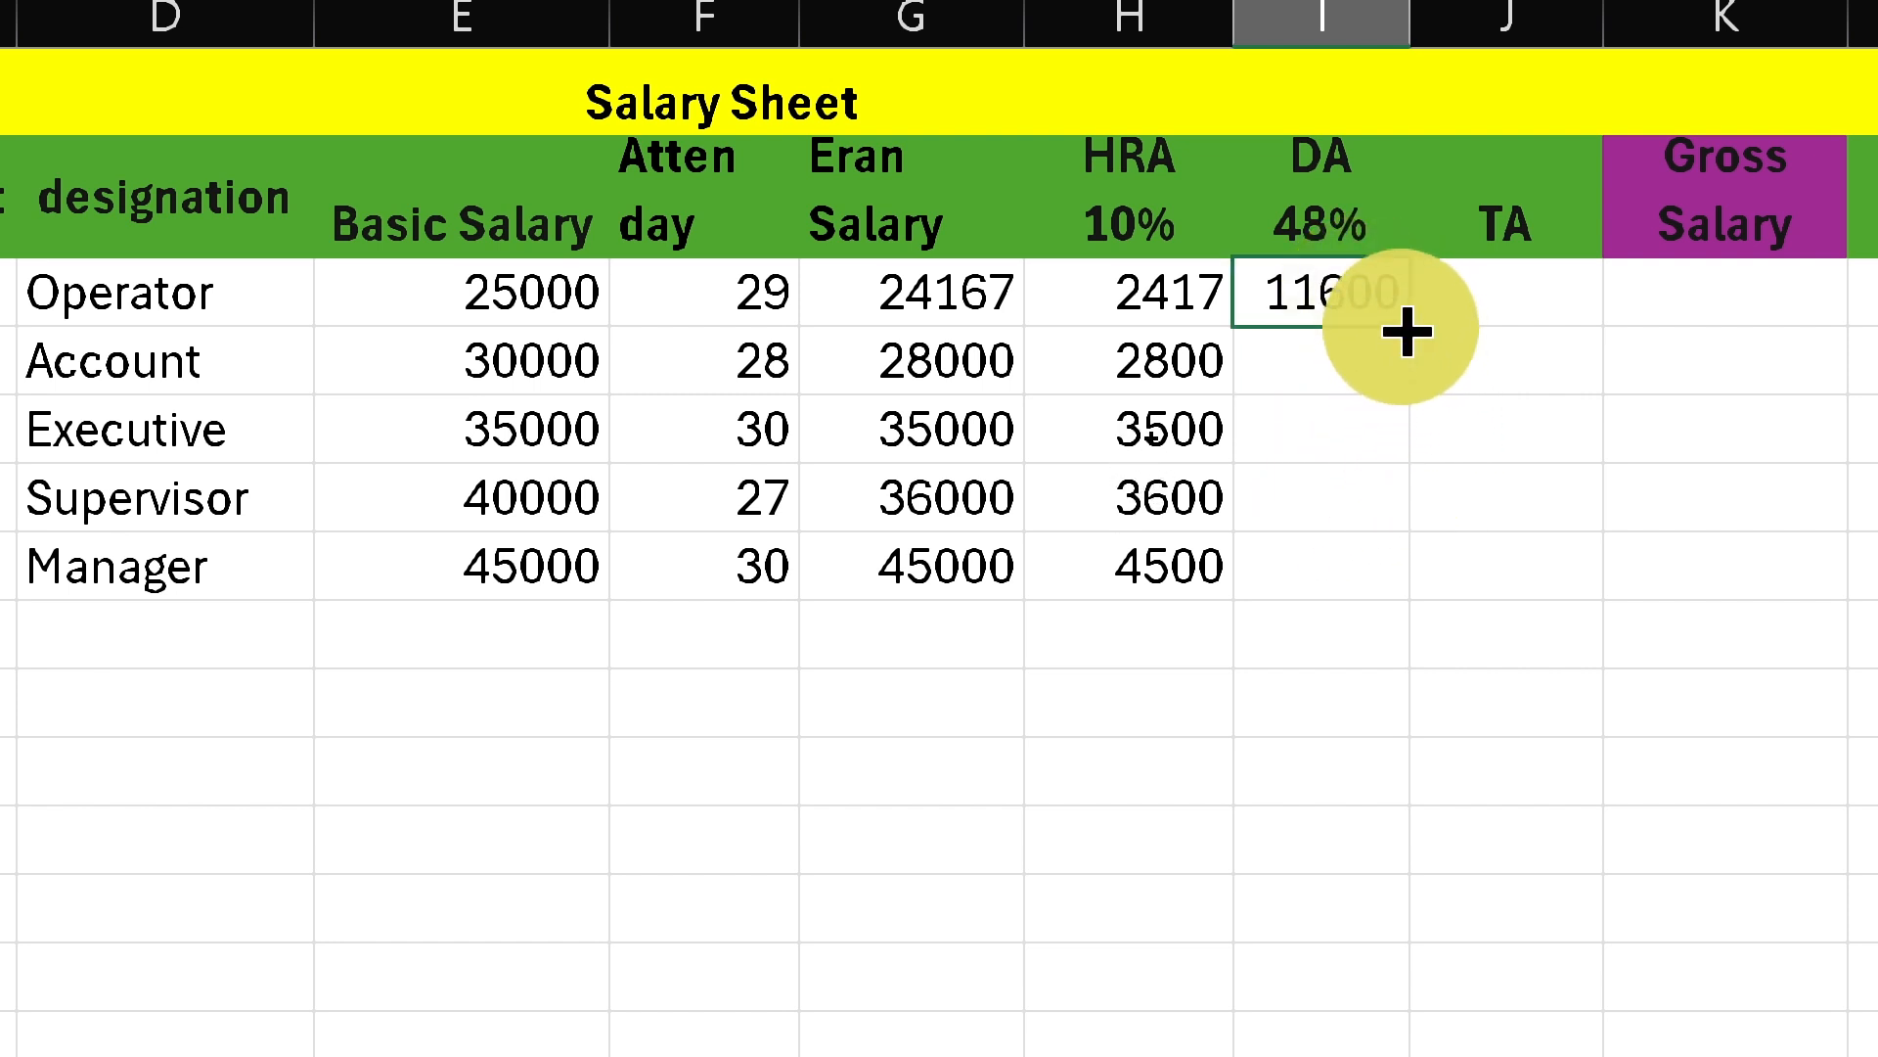
{"action": "left_click_drag", "start_coordinate": [1405, 333], "coordinate": [1559, 578]}
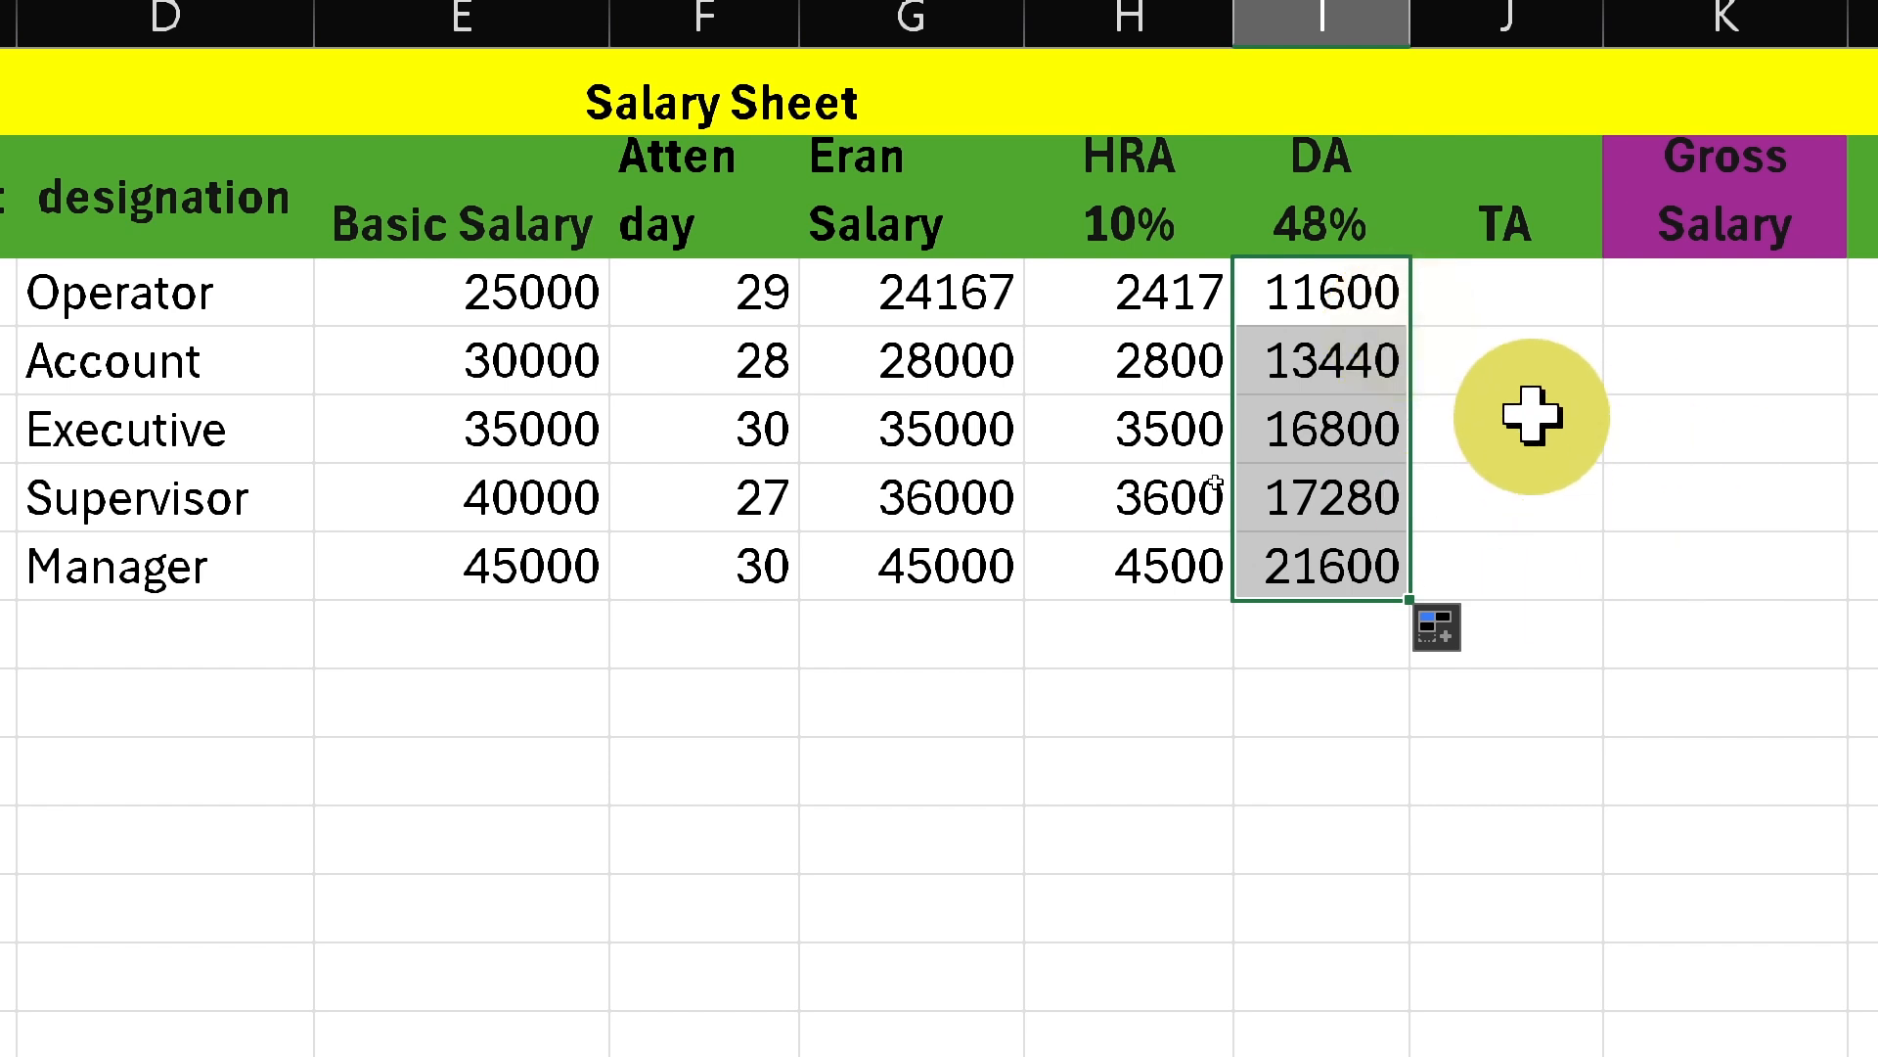
Step: Enter a TA of 1500 in J3 and copy it down through J7
{"action": "left_click", "coordinate": [1495, 310]}
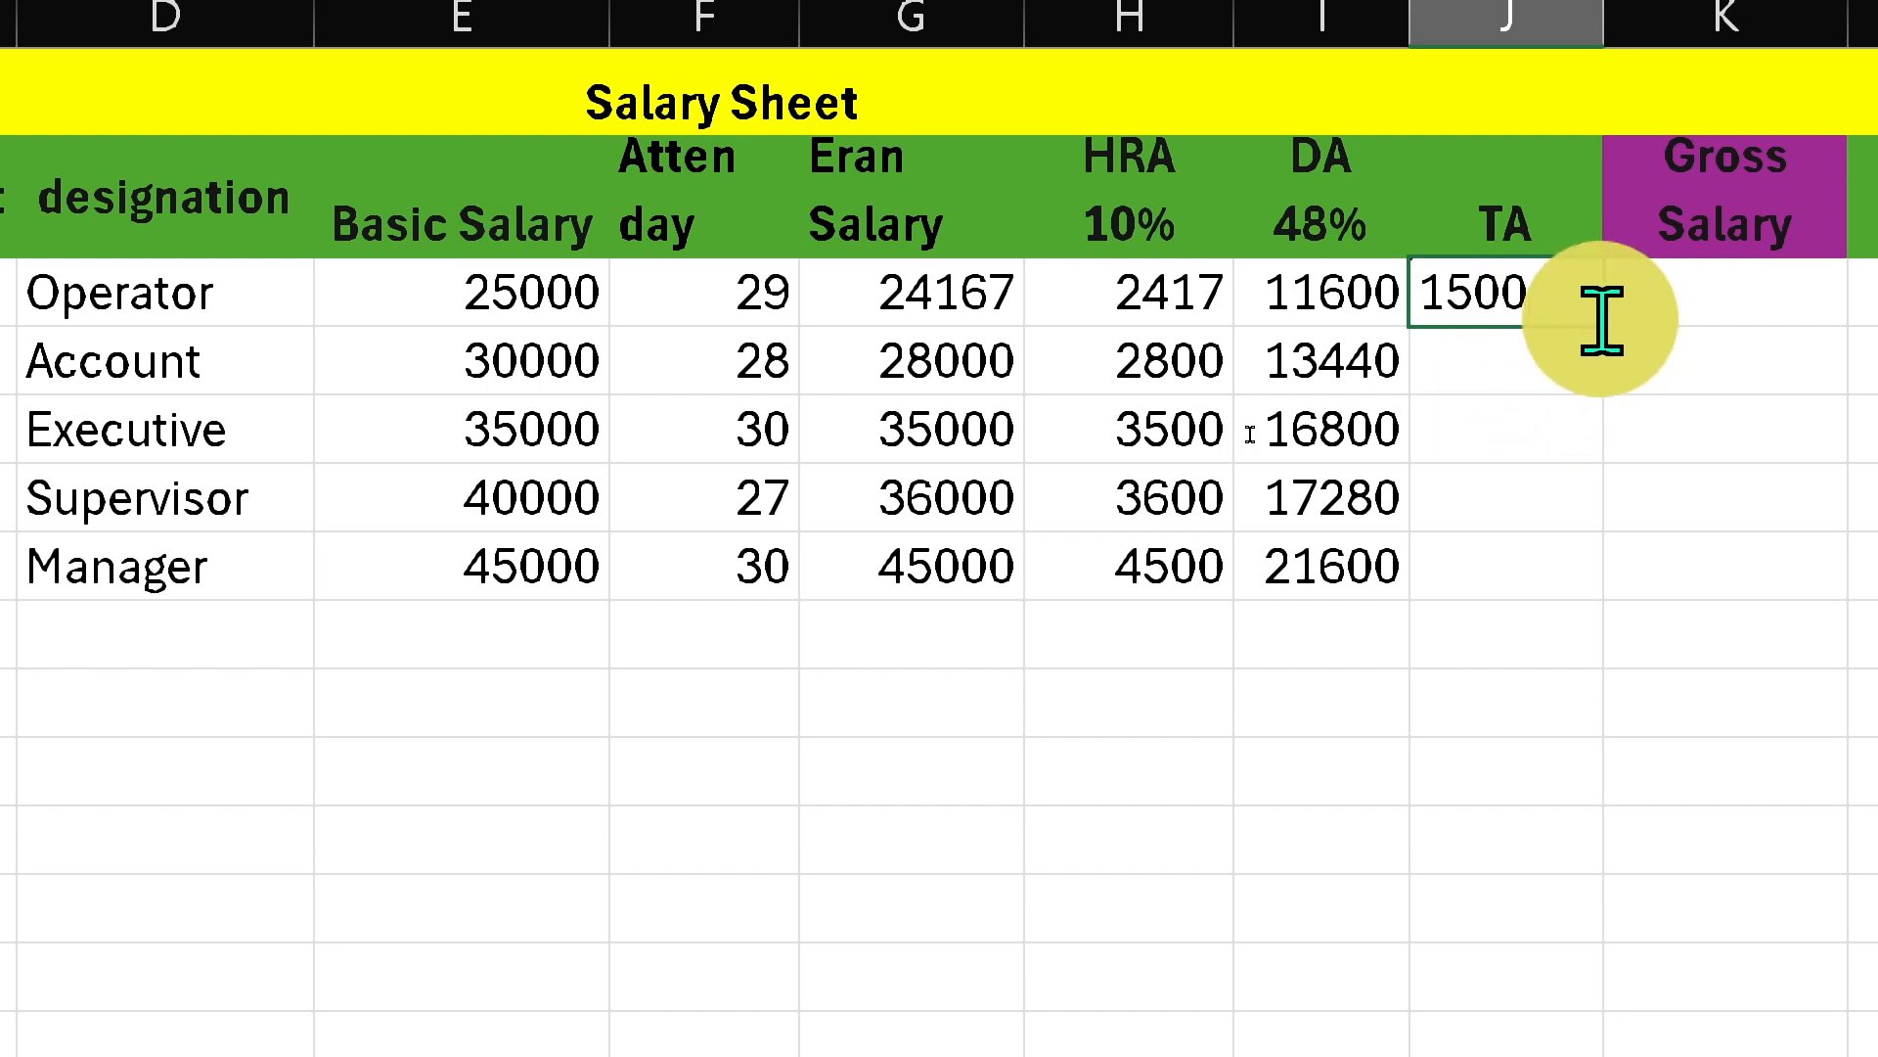
{"action": "key", "text": "ctrl+Return"}
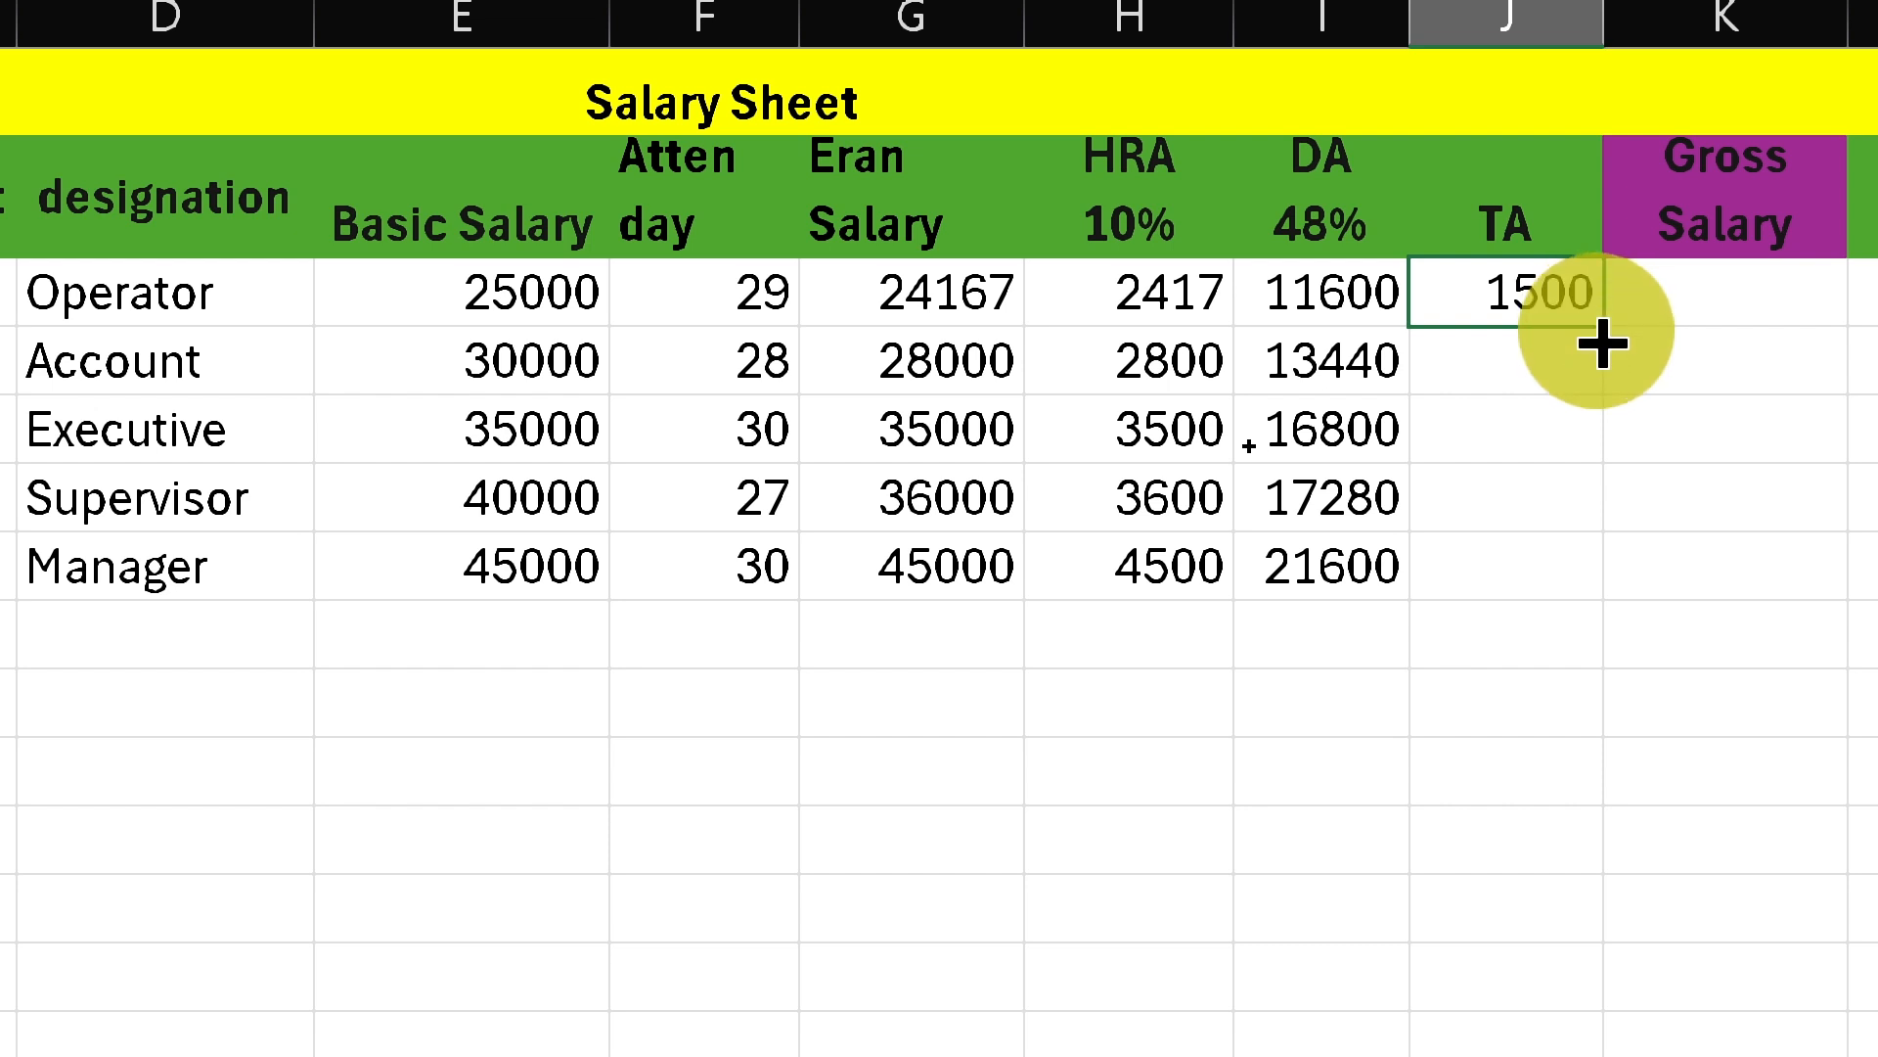
{"action": "left_click_drag", "start_coordinate": [1602, 343], "coordinate": [1607, 585]}
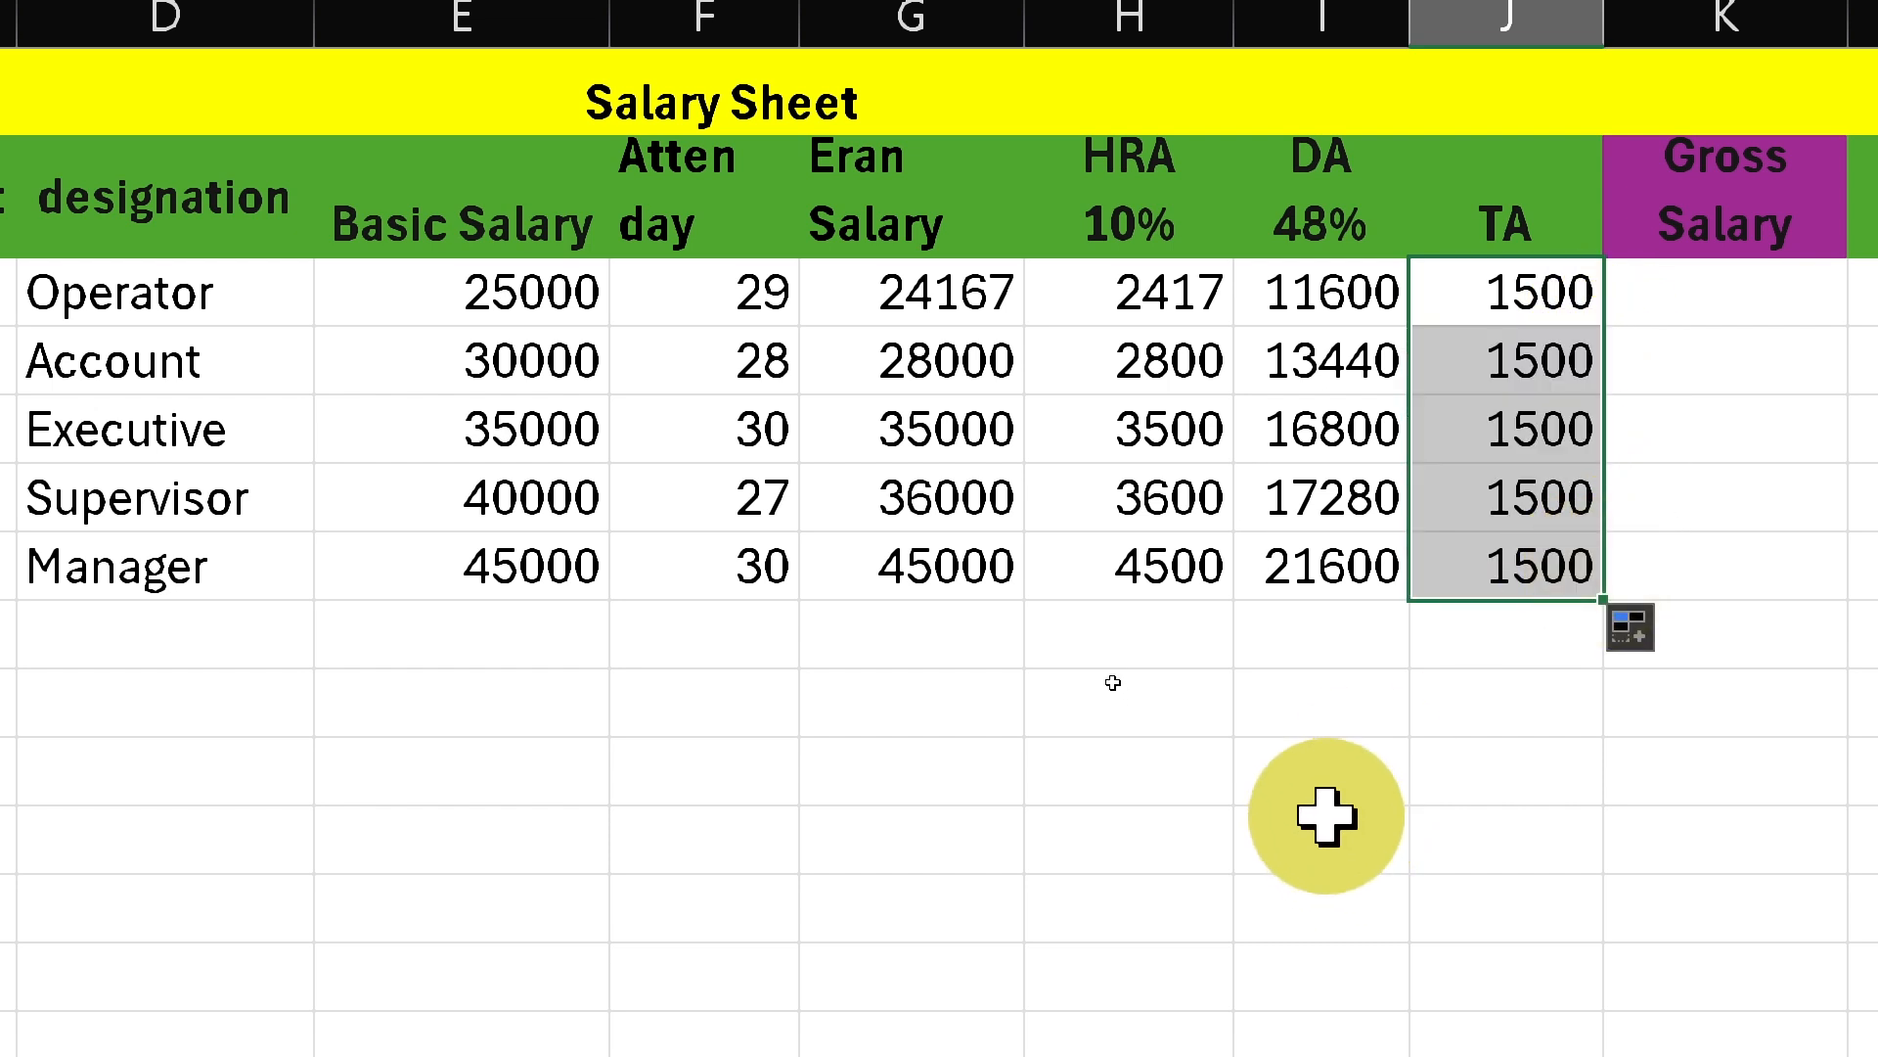
Step: Enter the gross salary formula =SUM(G3:J3) in K3 and fill it down through K7
{"action": "key", "text": "super+minus"}
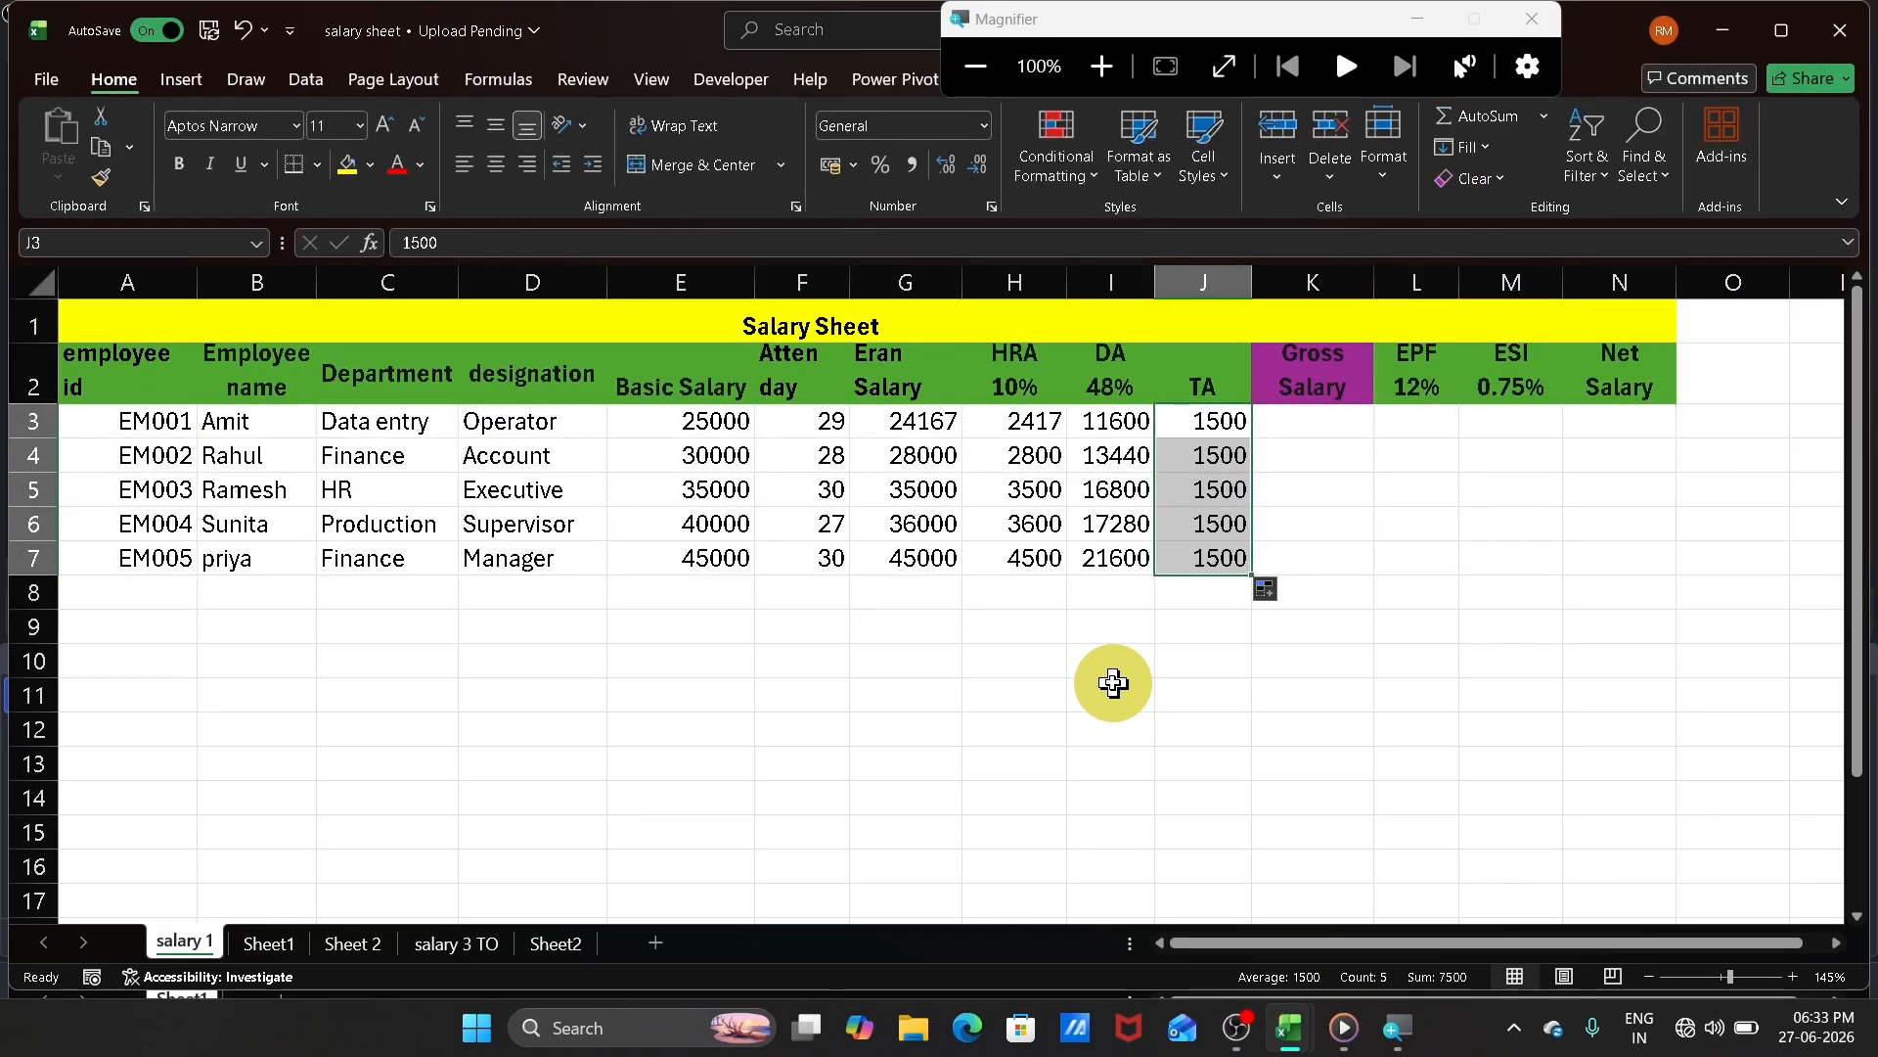
{"action": "left_click", "coordinate": [1311, 430]}
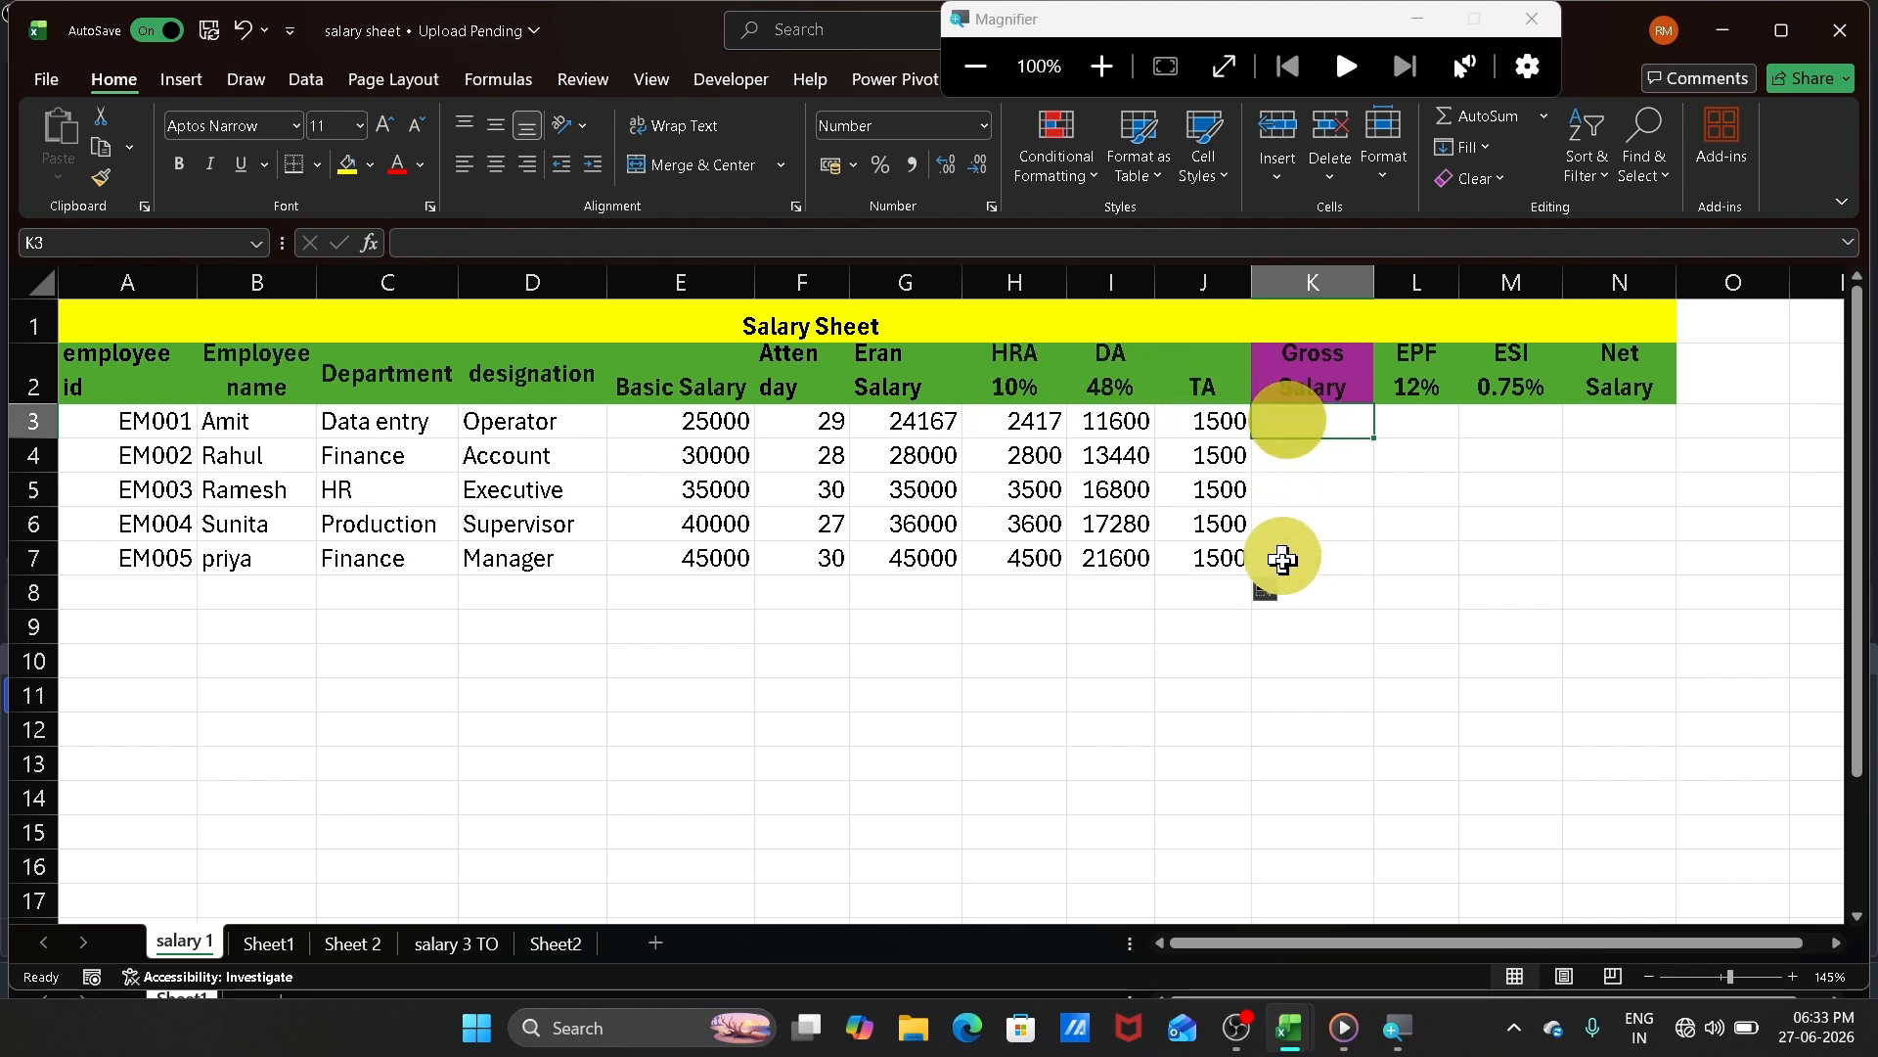
{"action": "type", "text": "="}
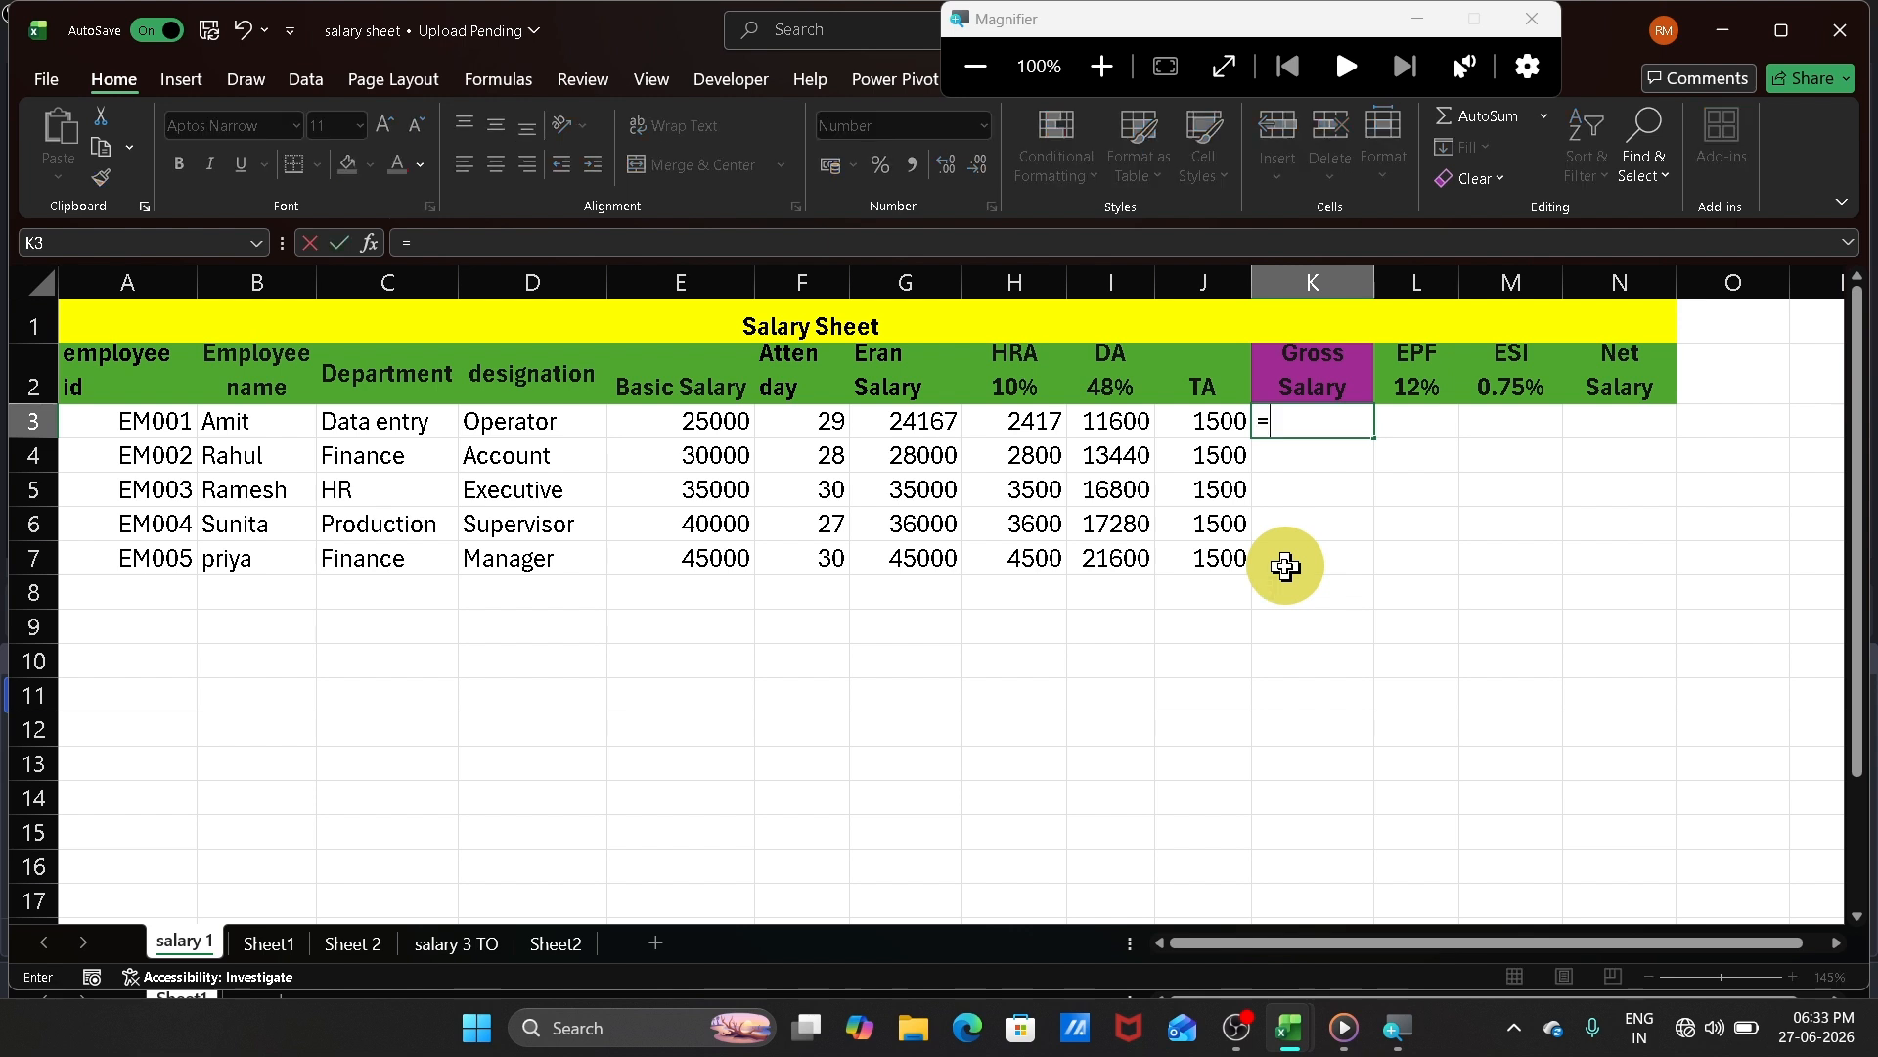
{"action": "type", "text": "s"}
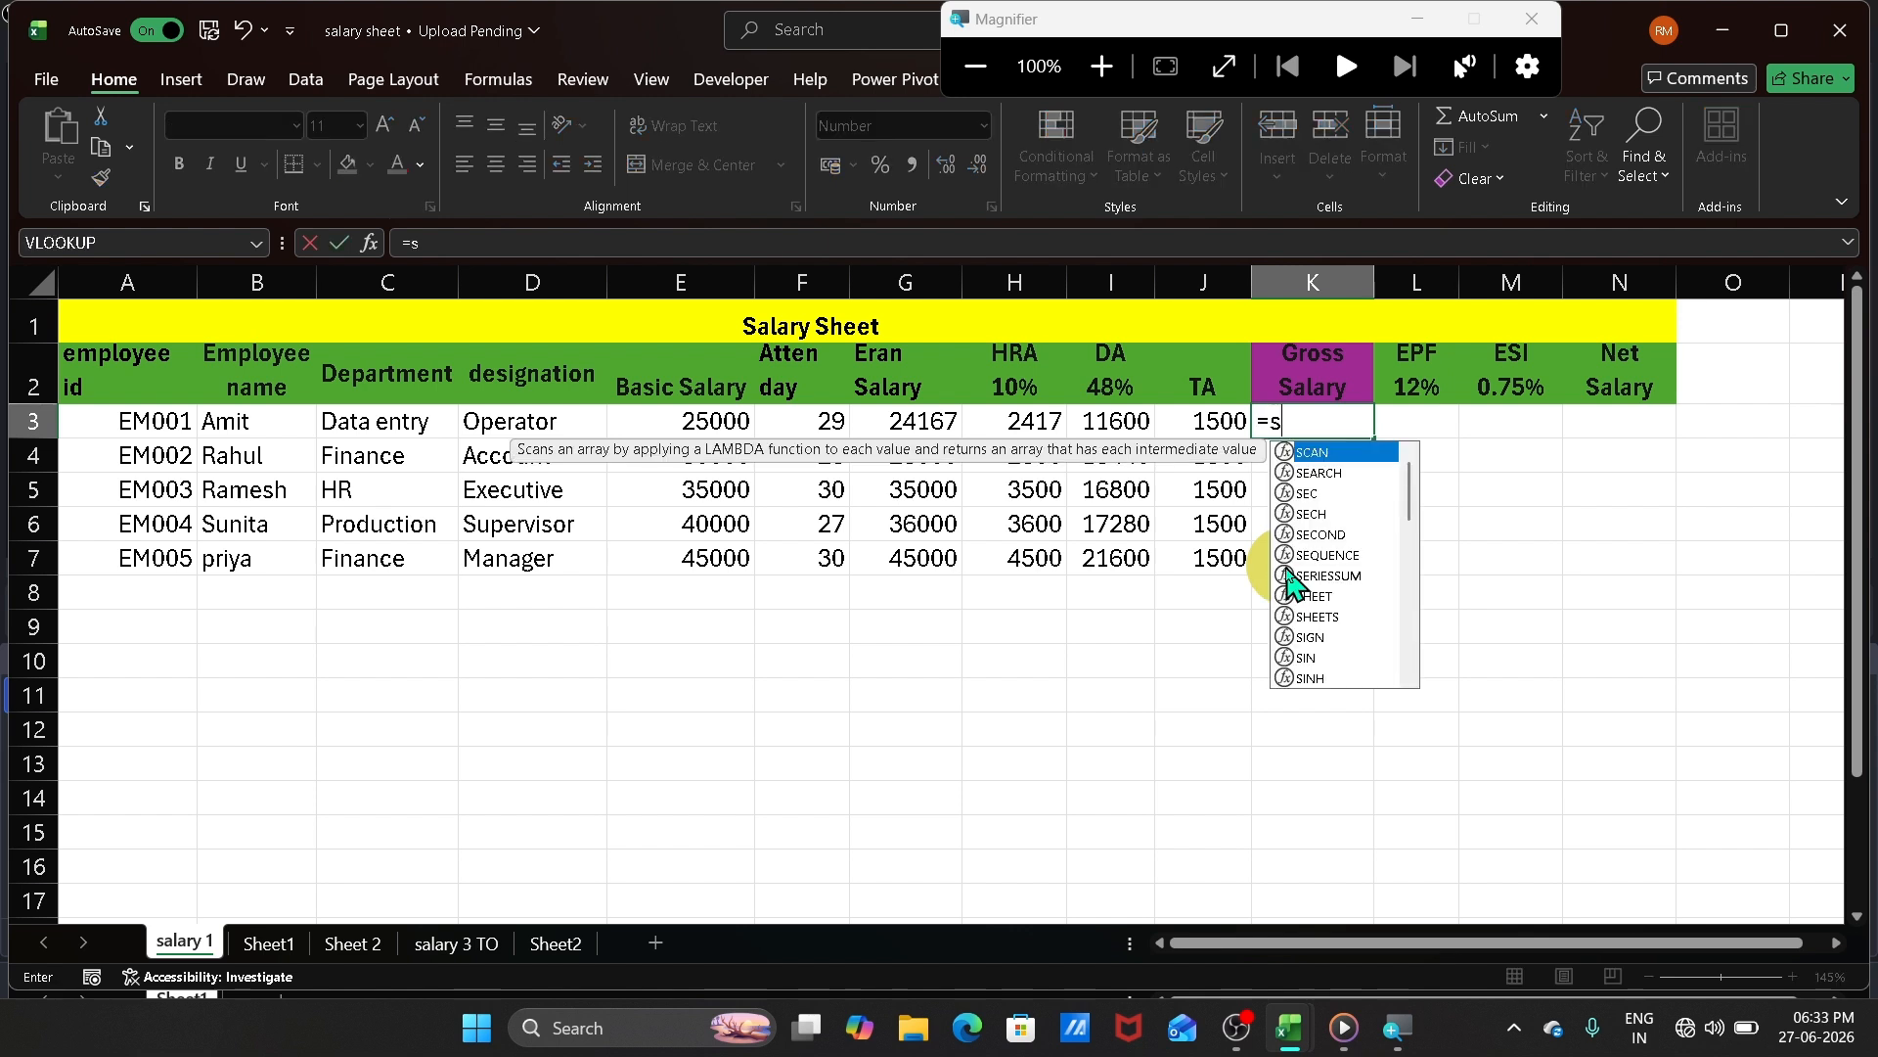
{"action": "type", "text": "um"}
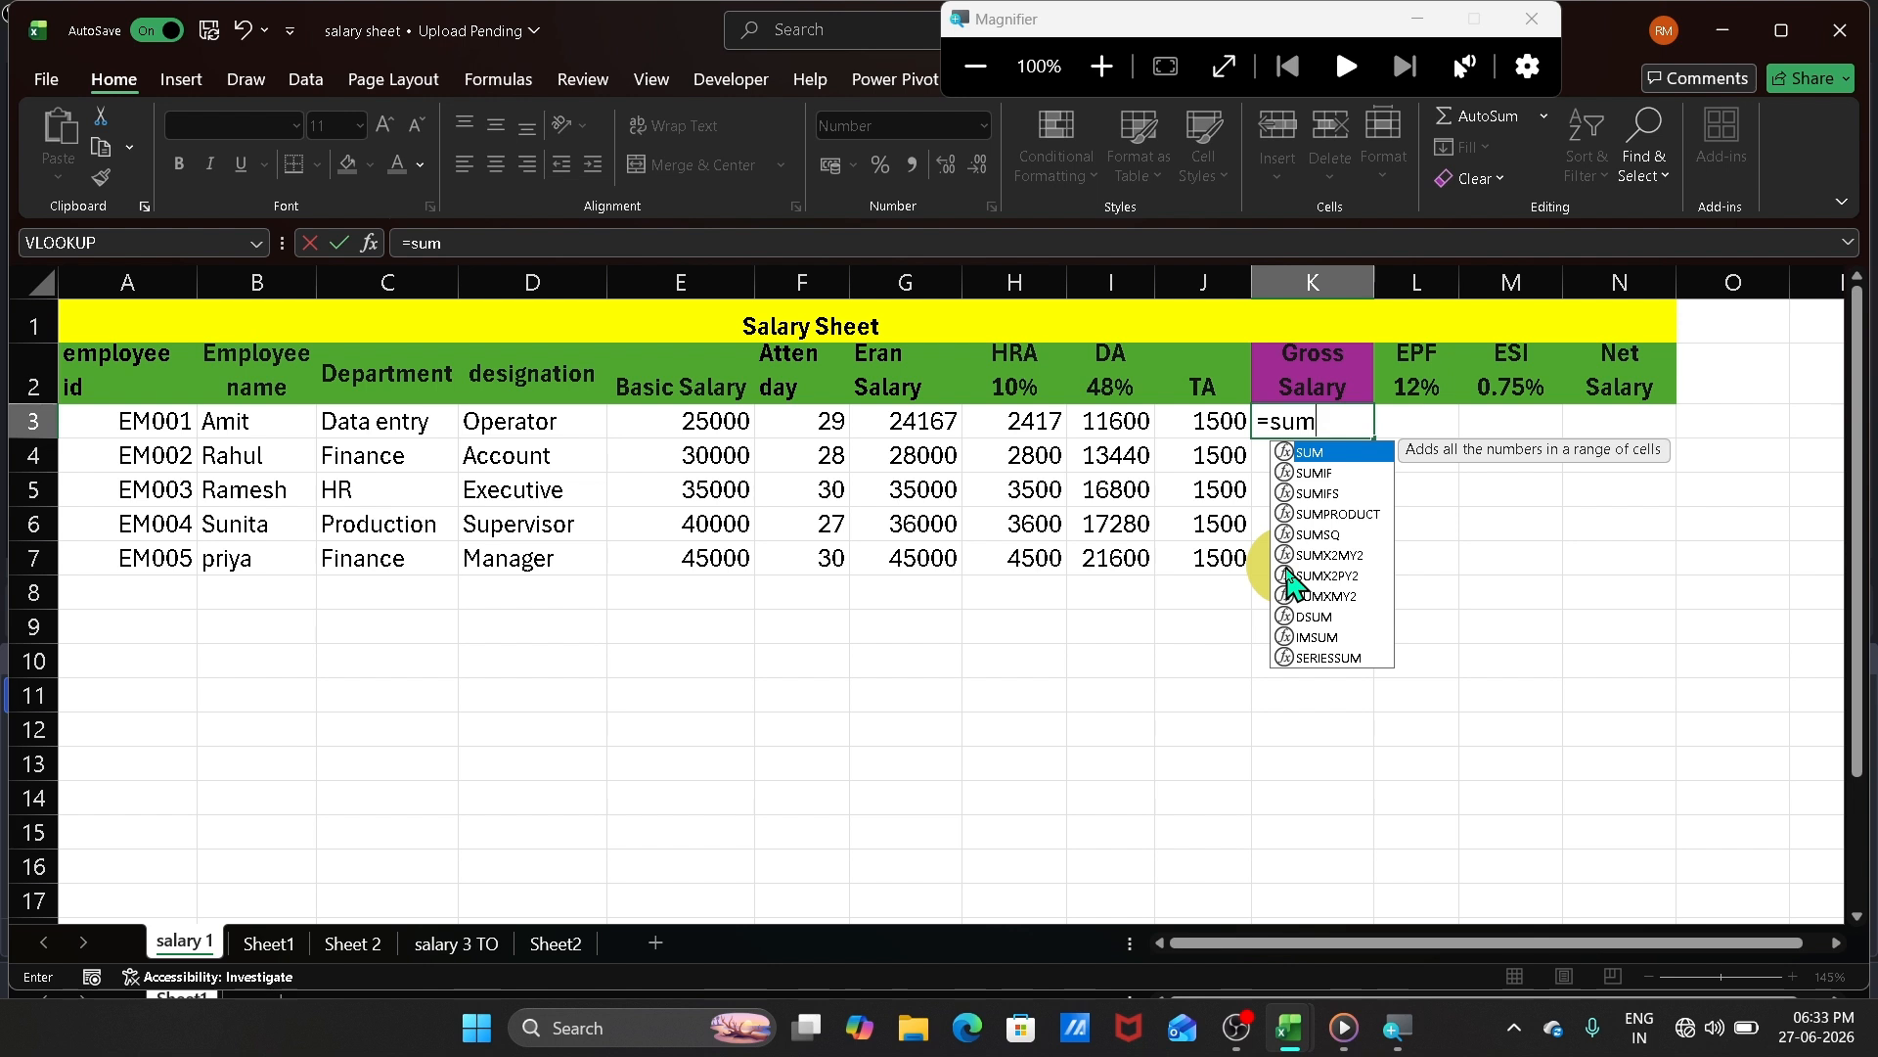
{"action": "key", "text": "Tab"}
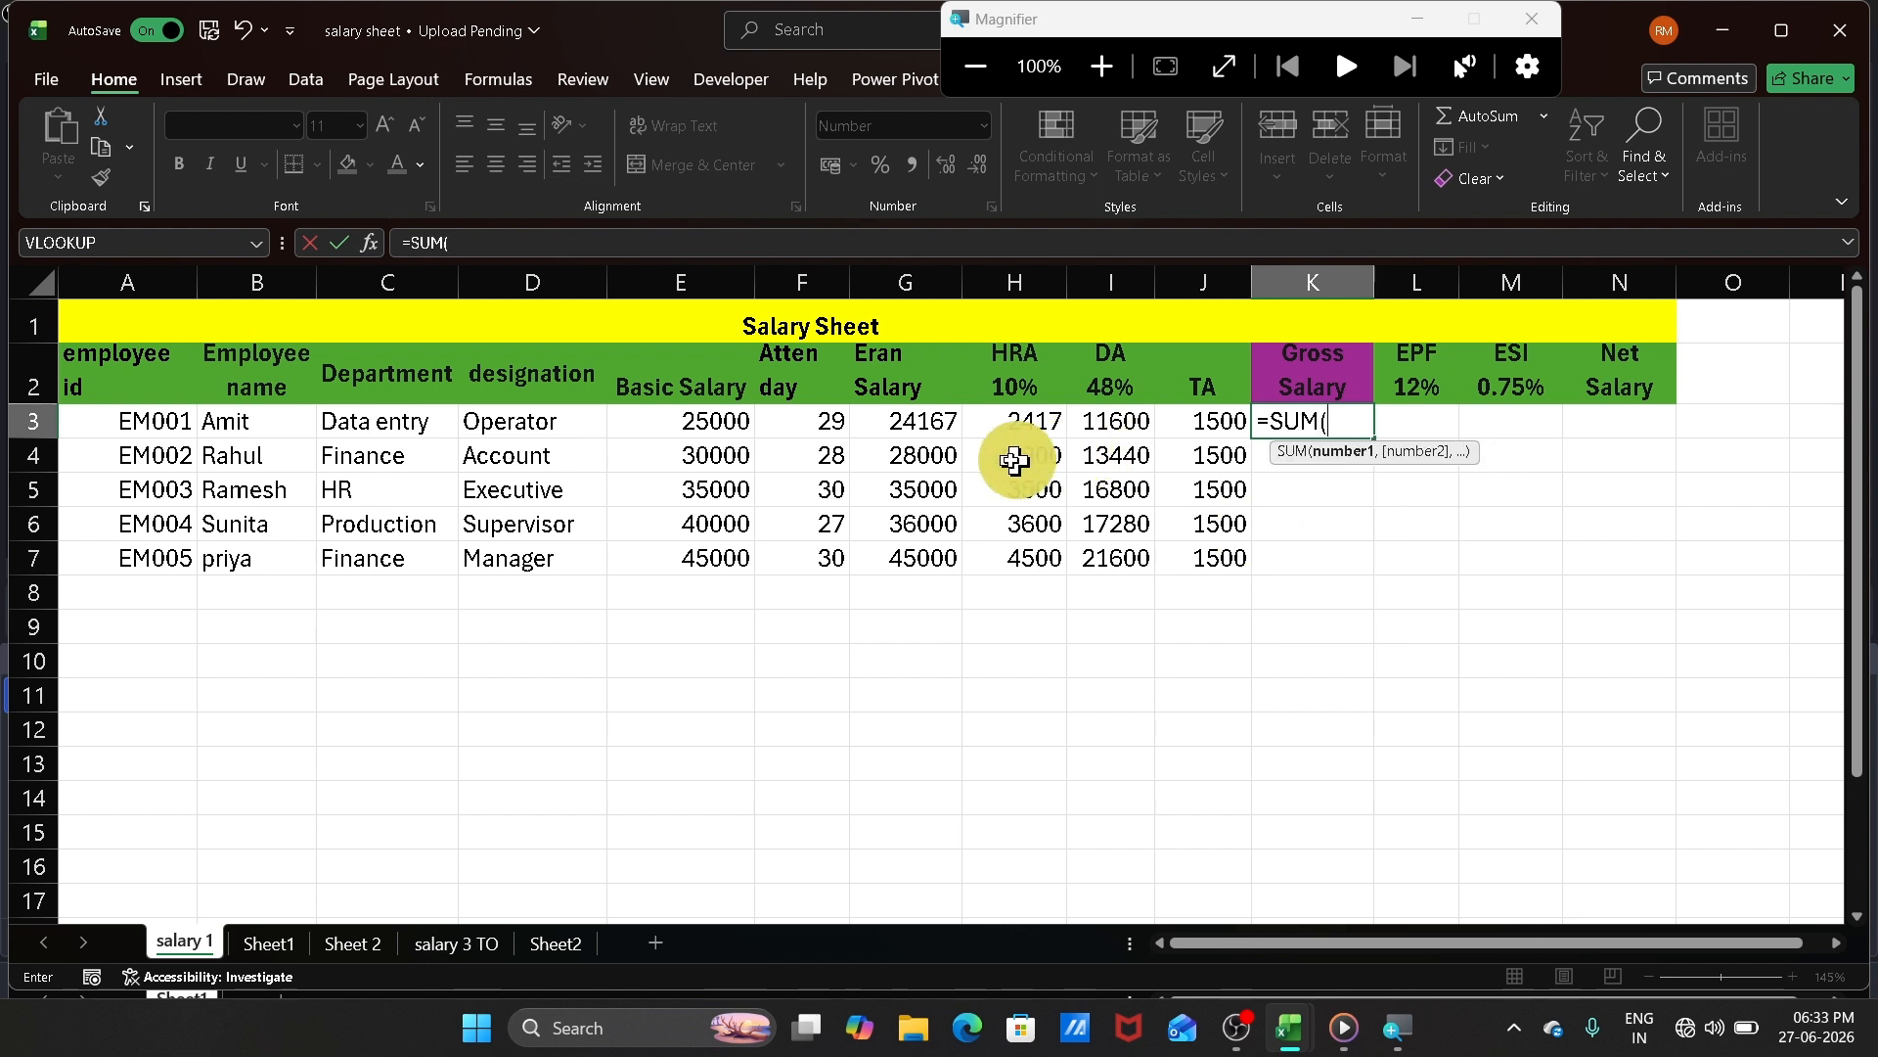
{"action": "left_click_drag", "start_coordinate": [915, 424], "coordinate": [1186, 420]}
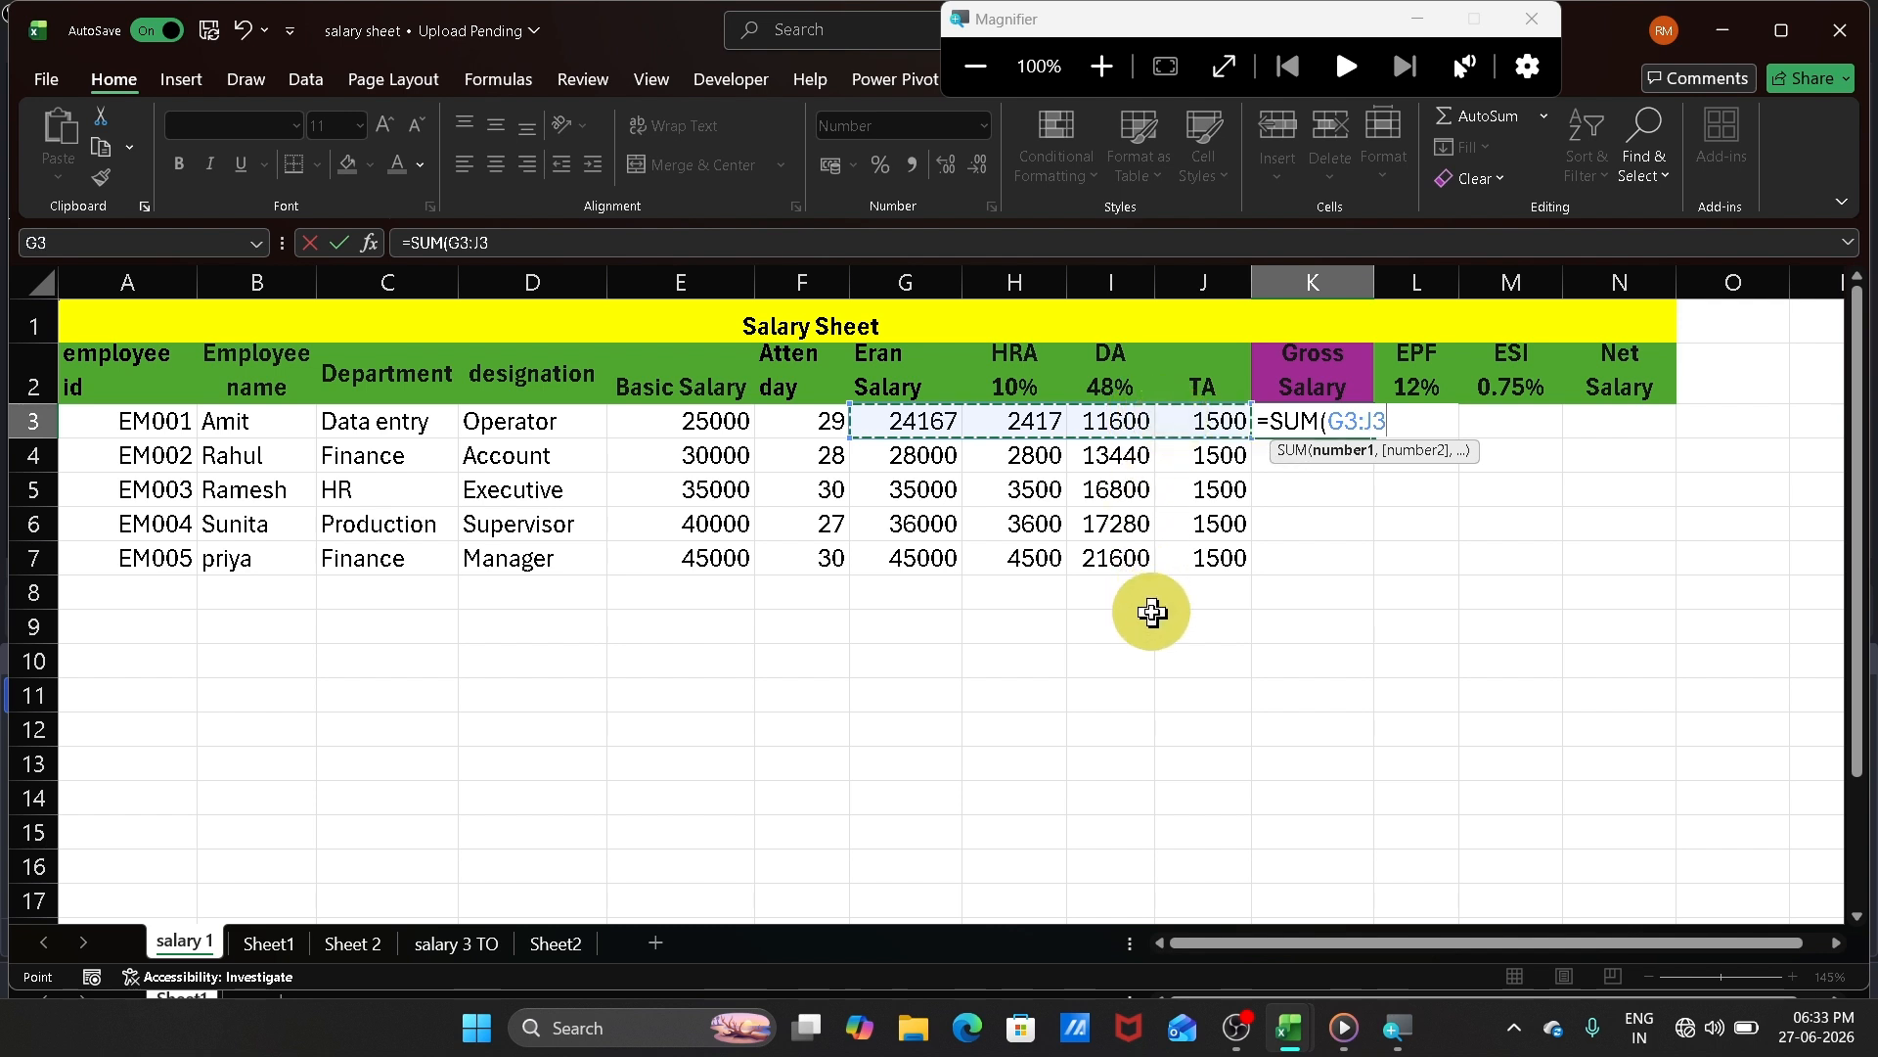
{"action": "type", "text": ")"}
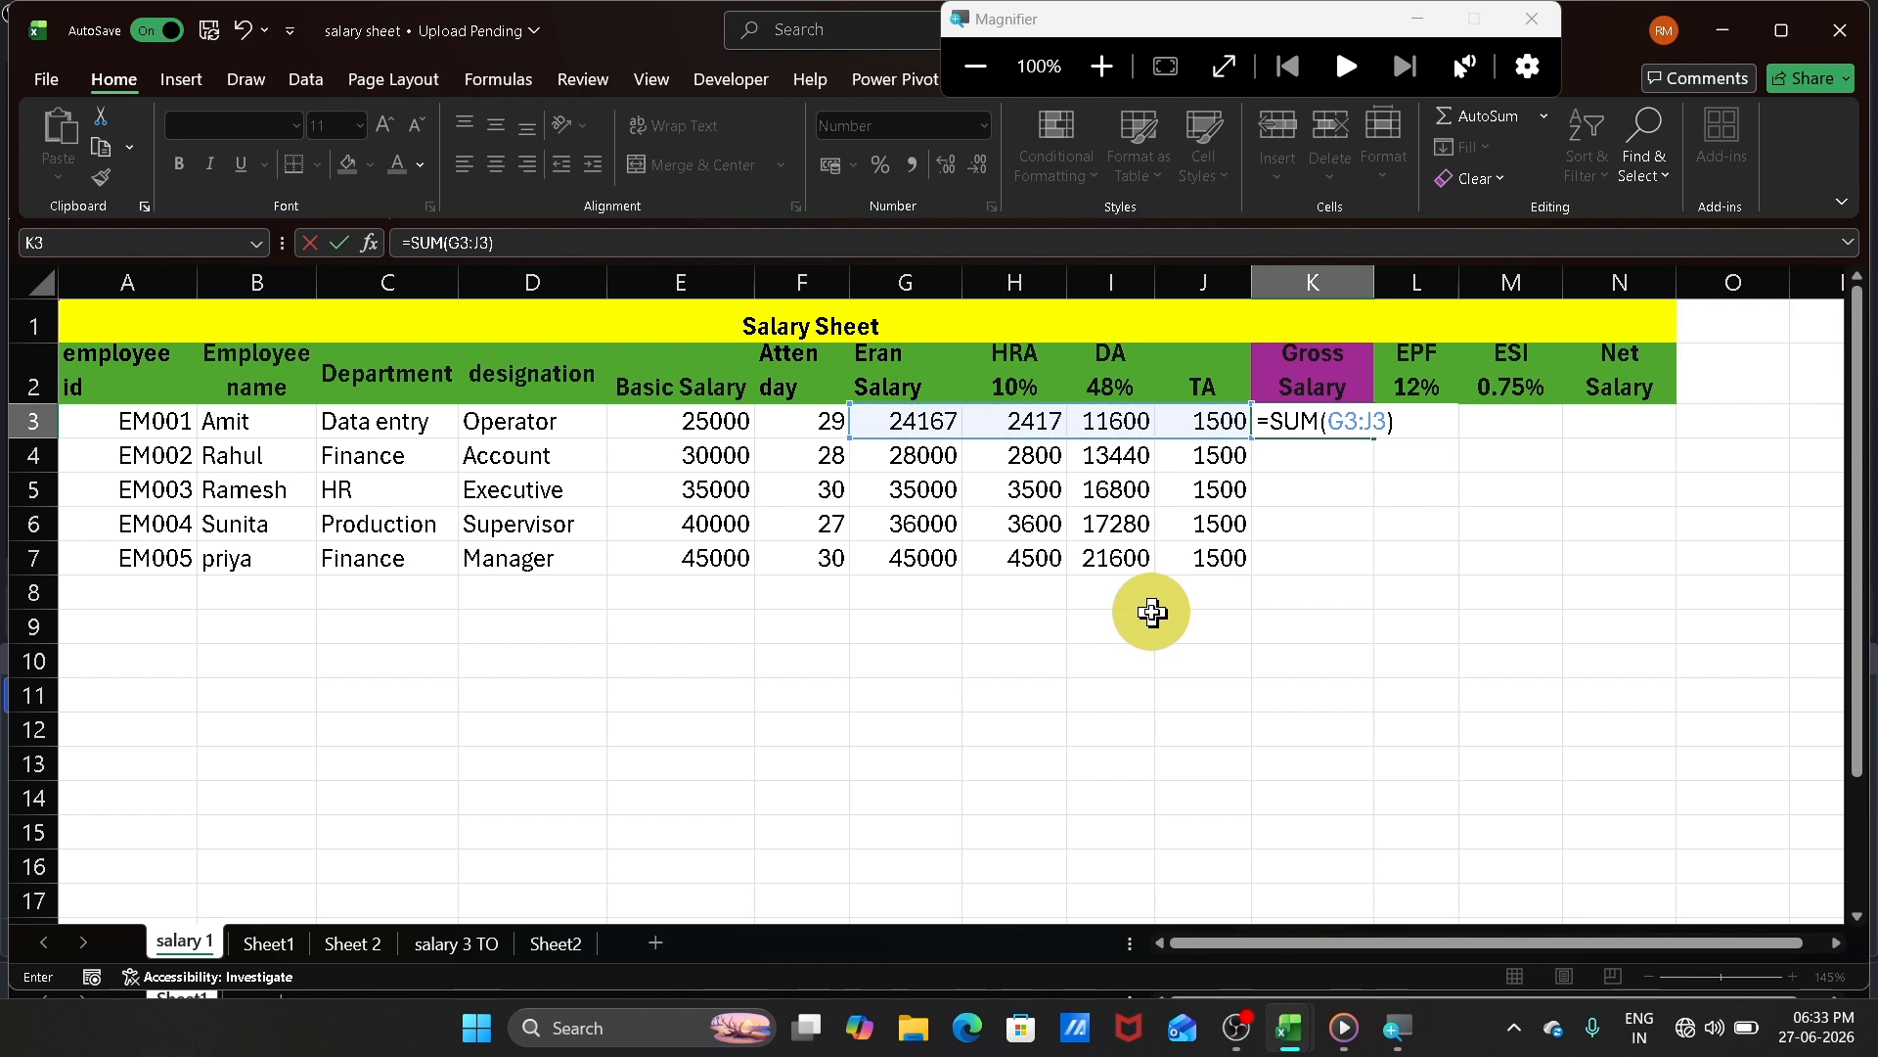
{"action": "key", "text": "Return"}
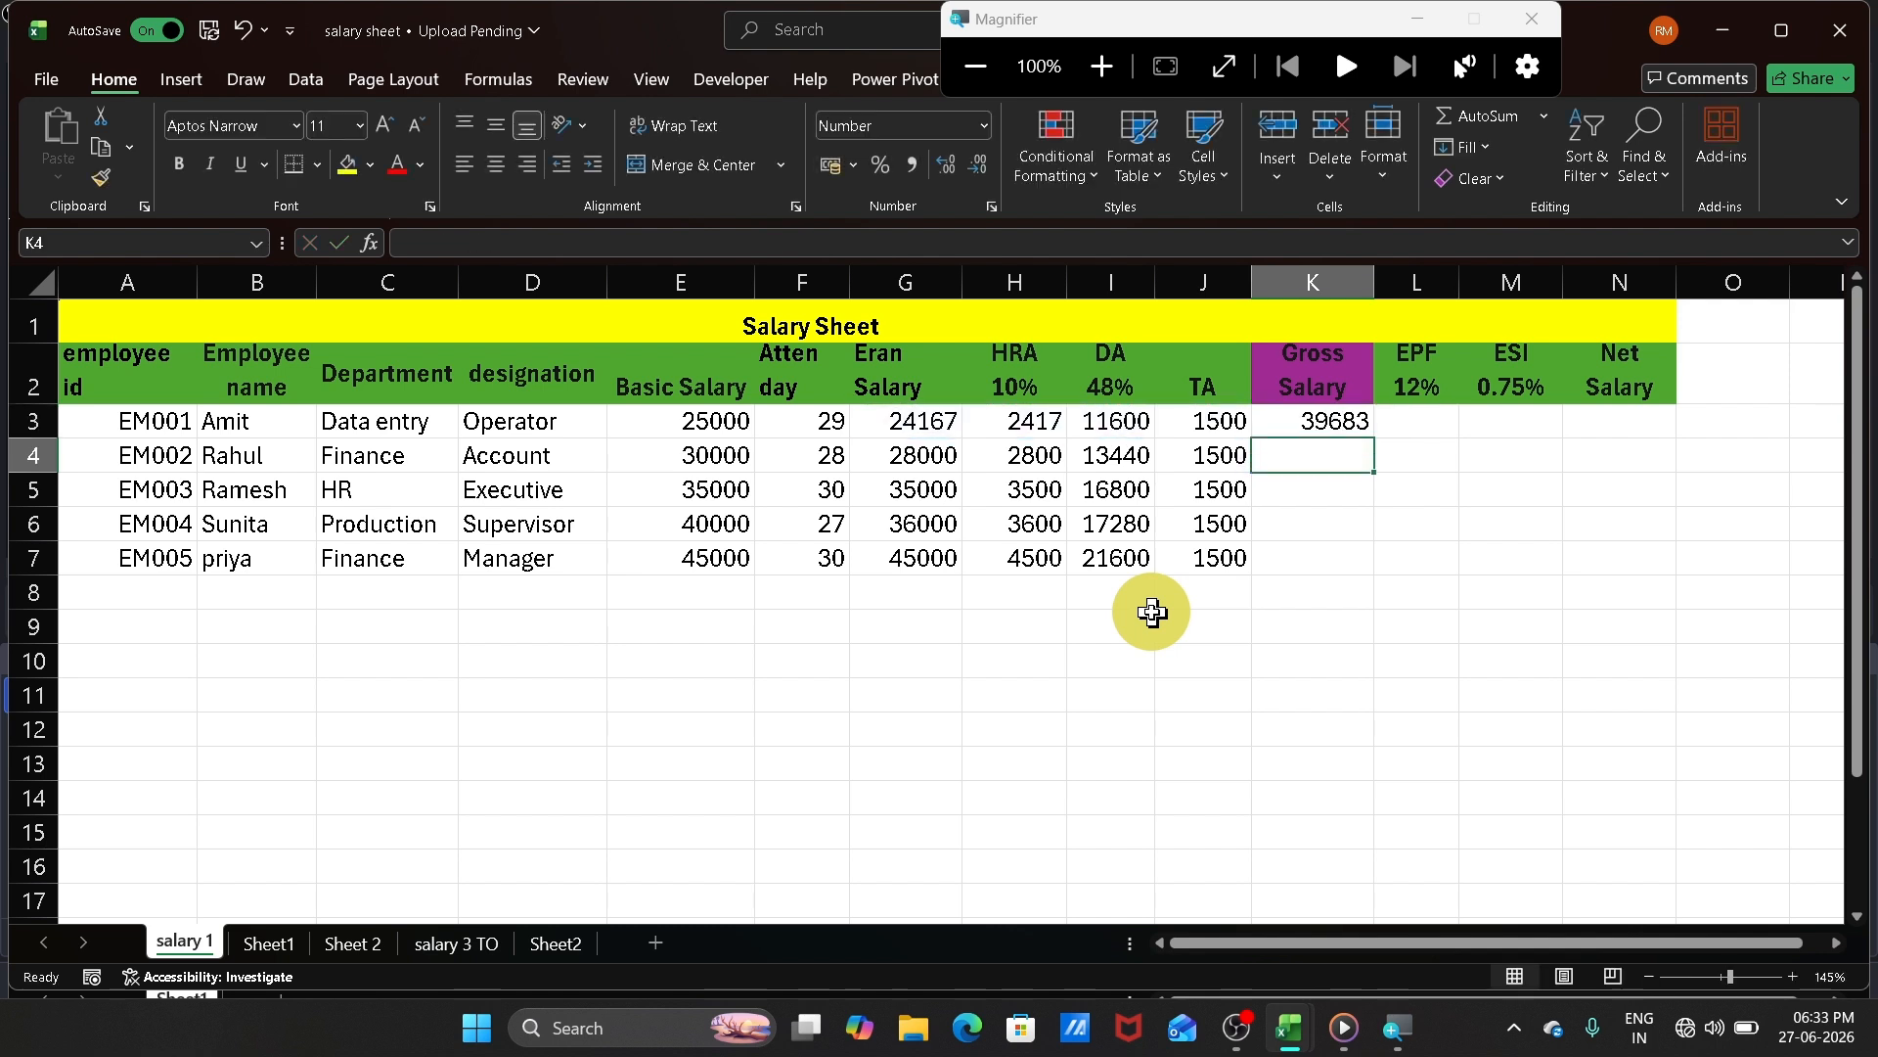
{"action": "left_click", "coordinate": [1303, 427]}
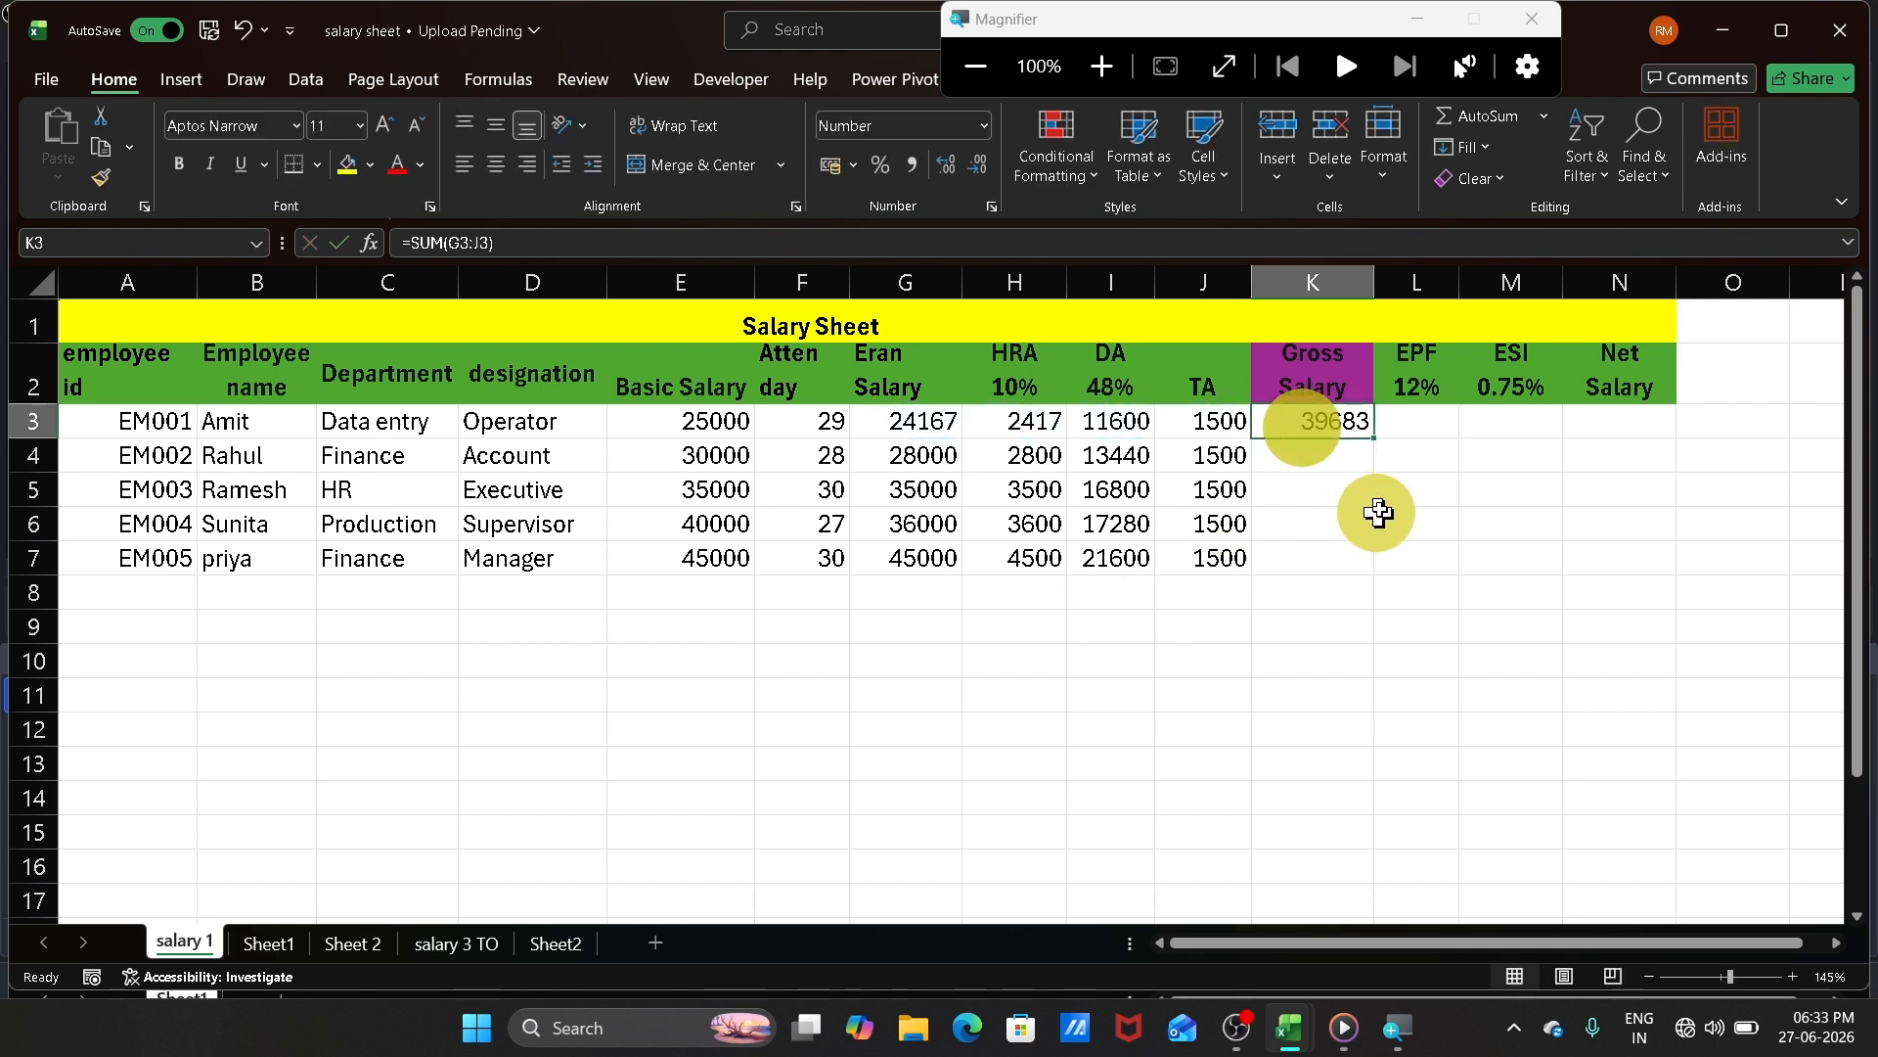
{"action": "double_click", "coordinate": [1374, 440]}
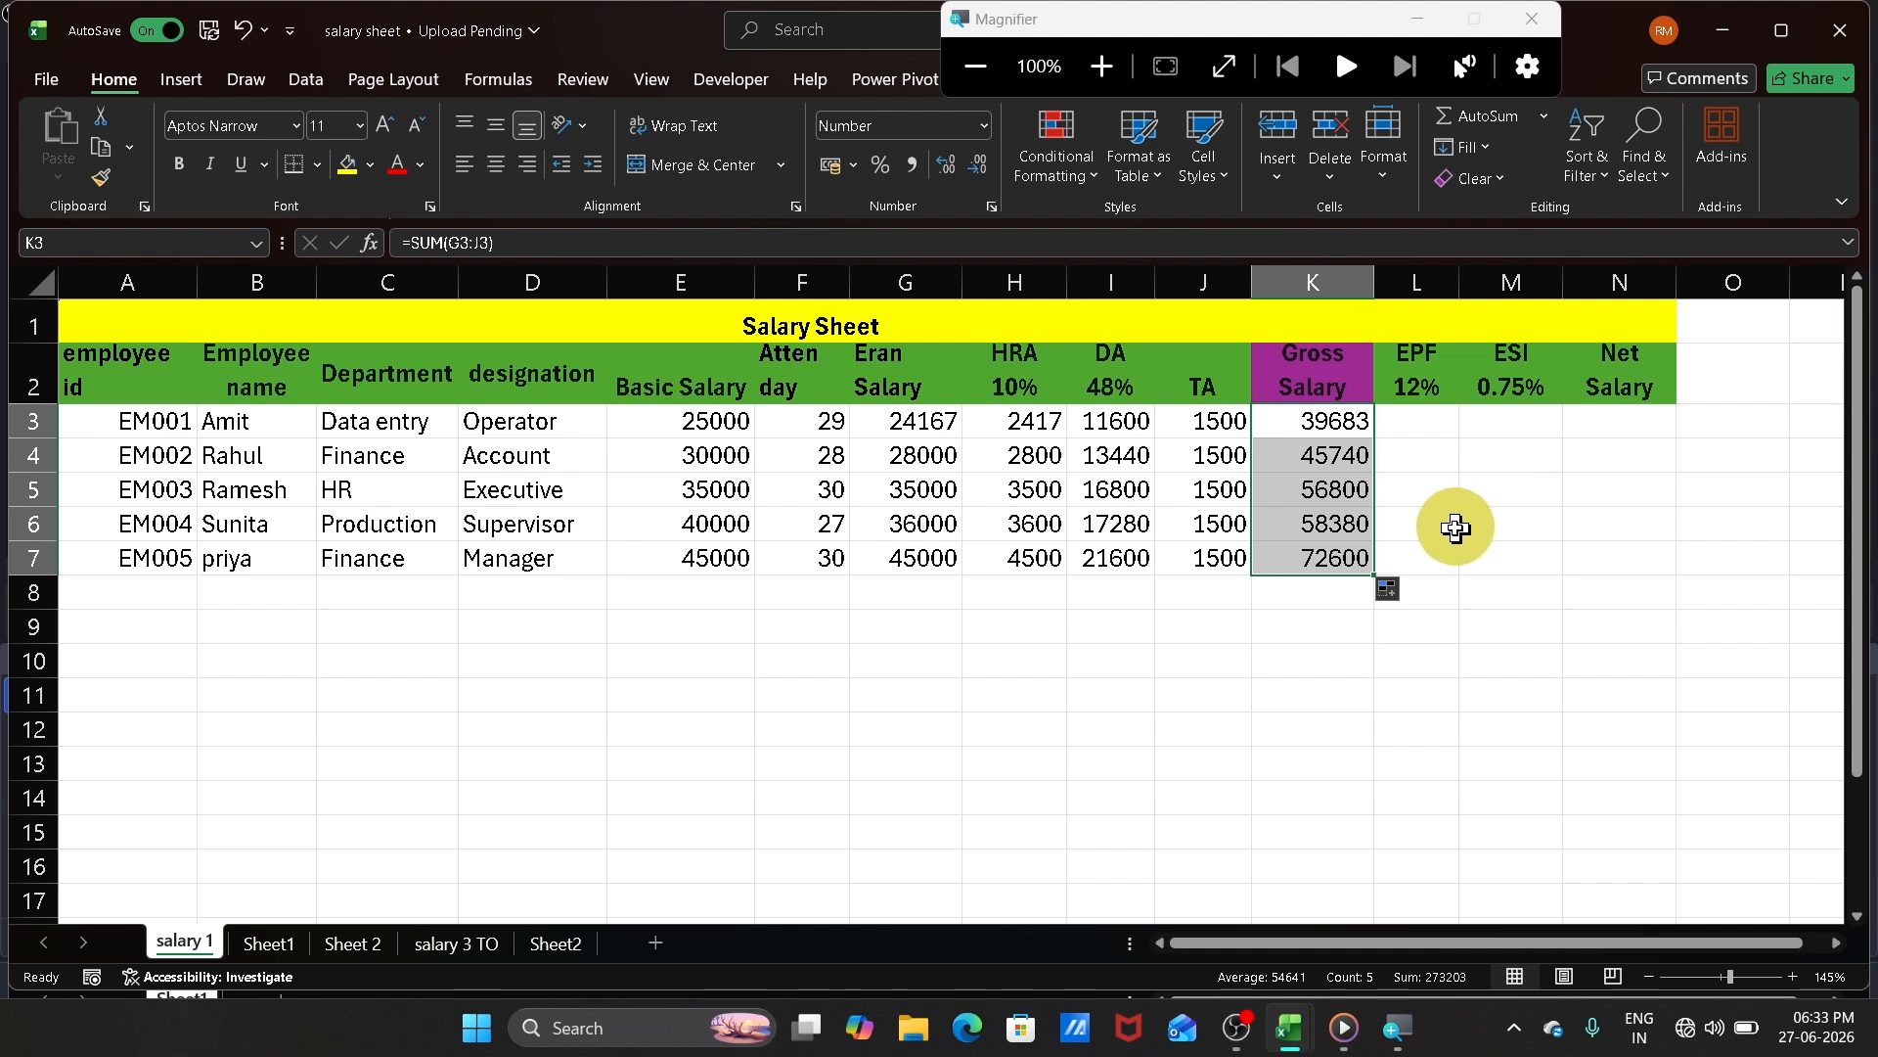
Step: Enter the EPF formula =G3*12% in L3 and fill it down through L7
{"action": "left_click", "coordinate": [1420, 424]}
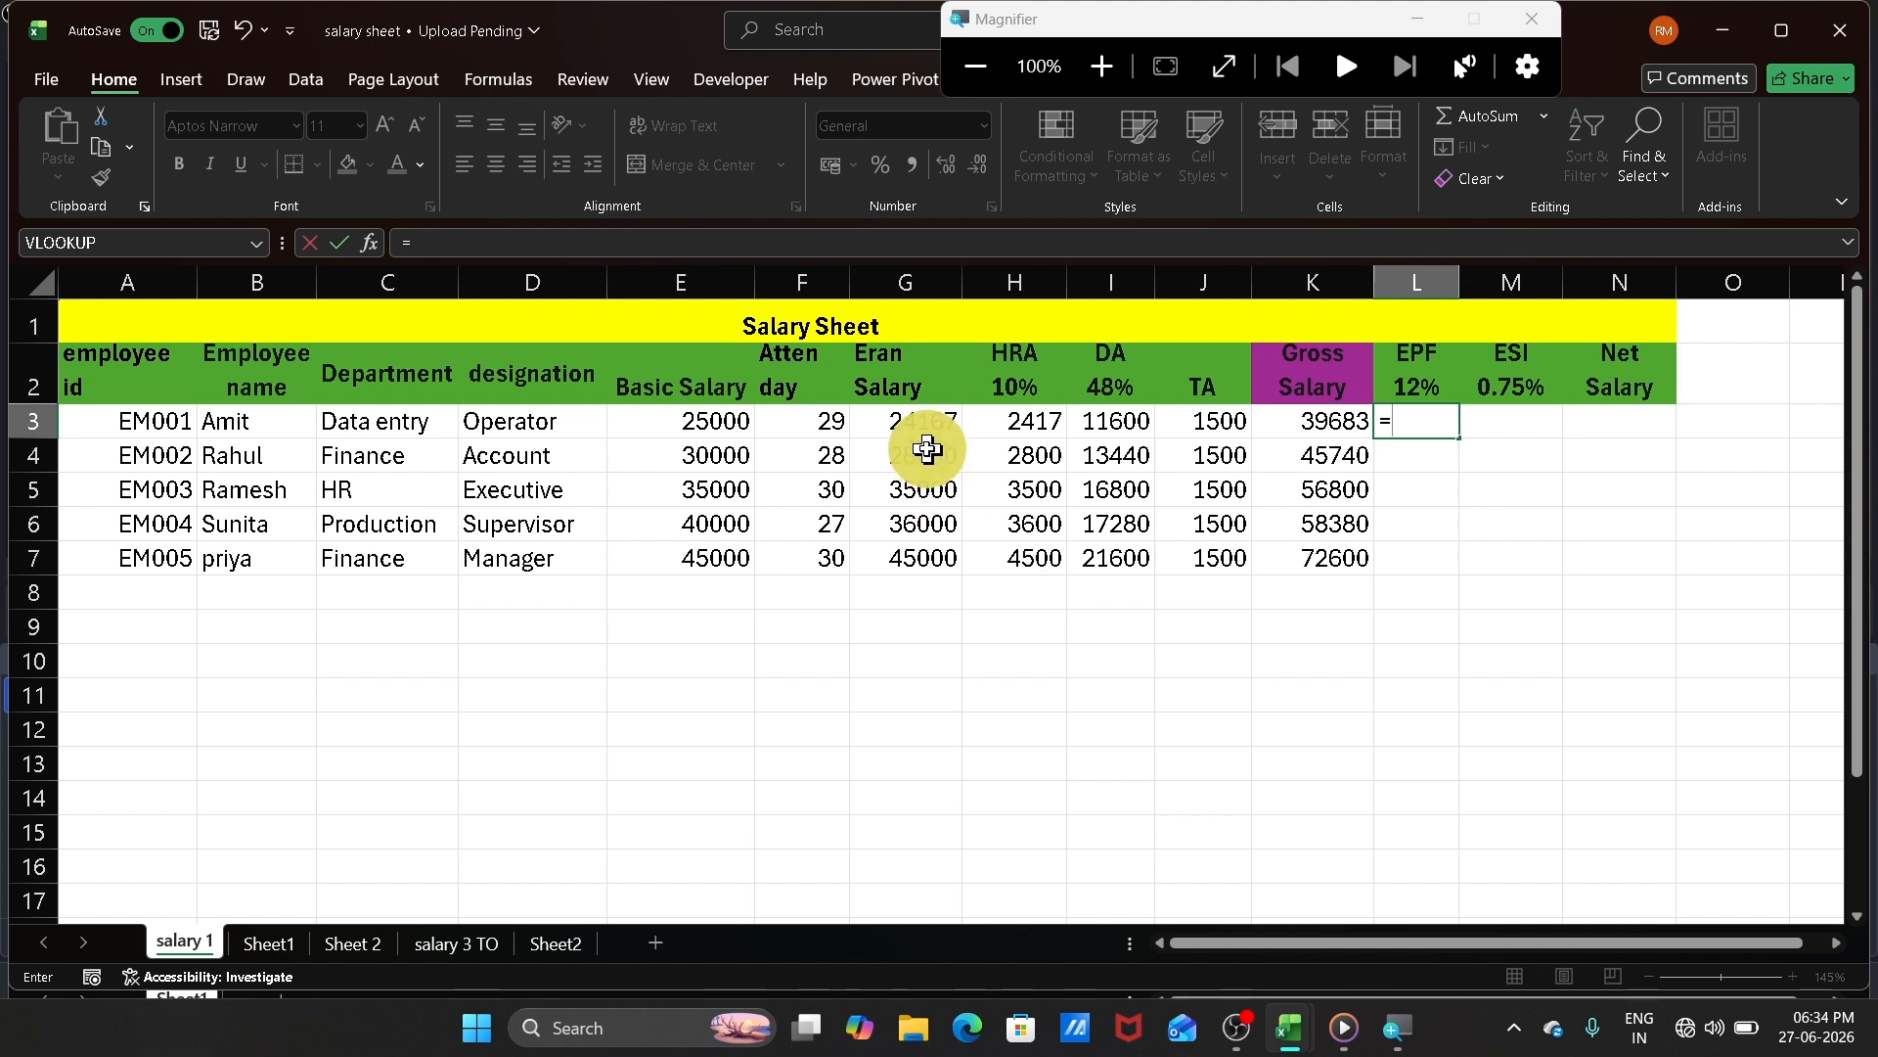
{"action": "left_click", "coordinate": [920, 423]}
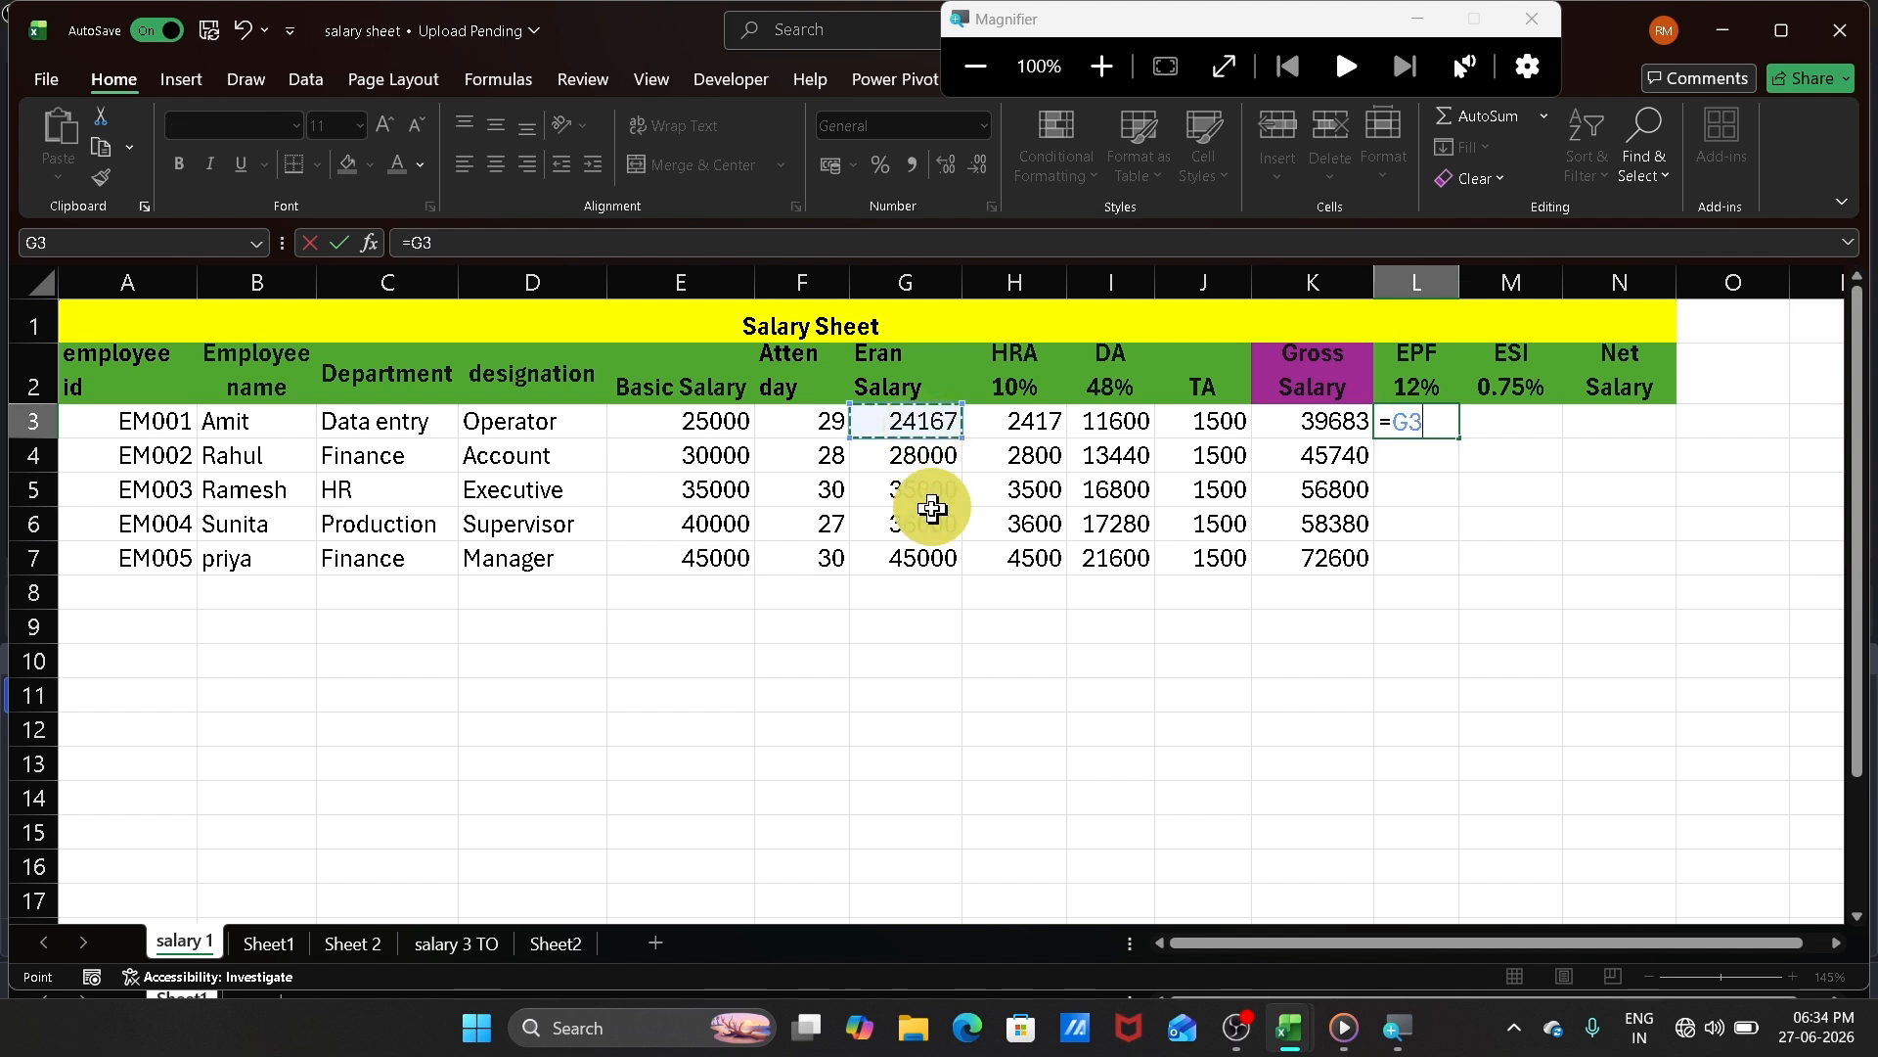
{"action": "type", "text": "*"}
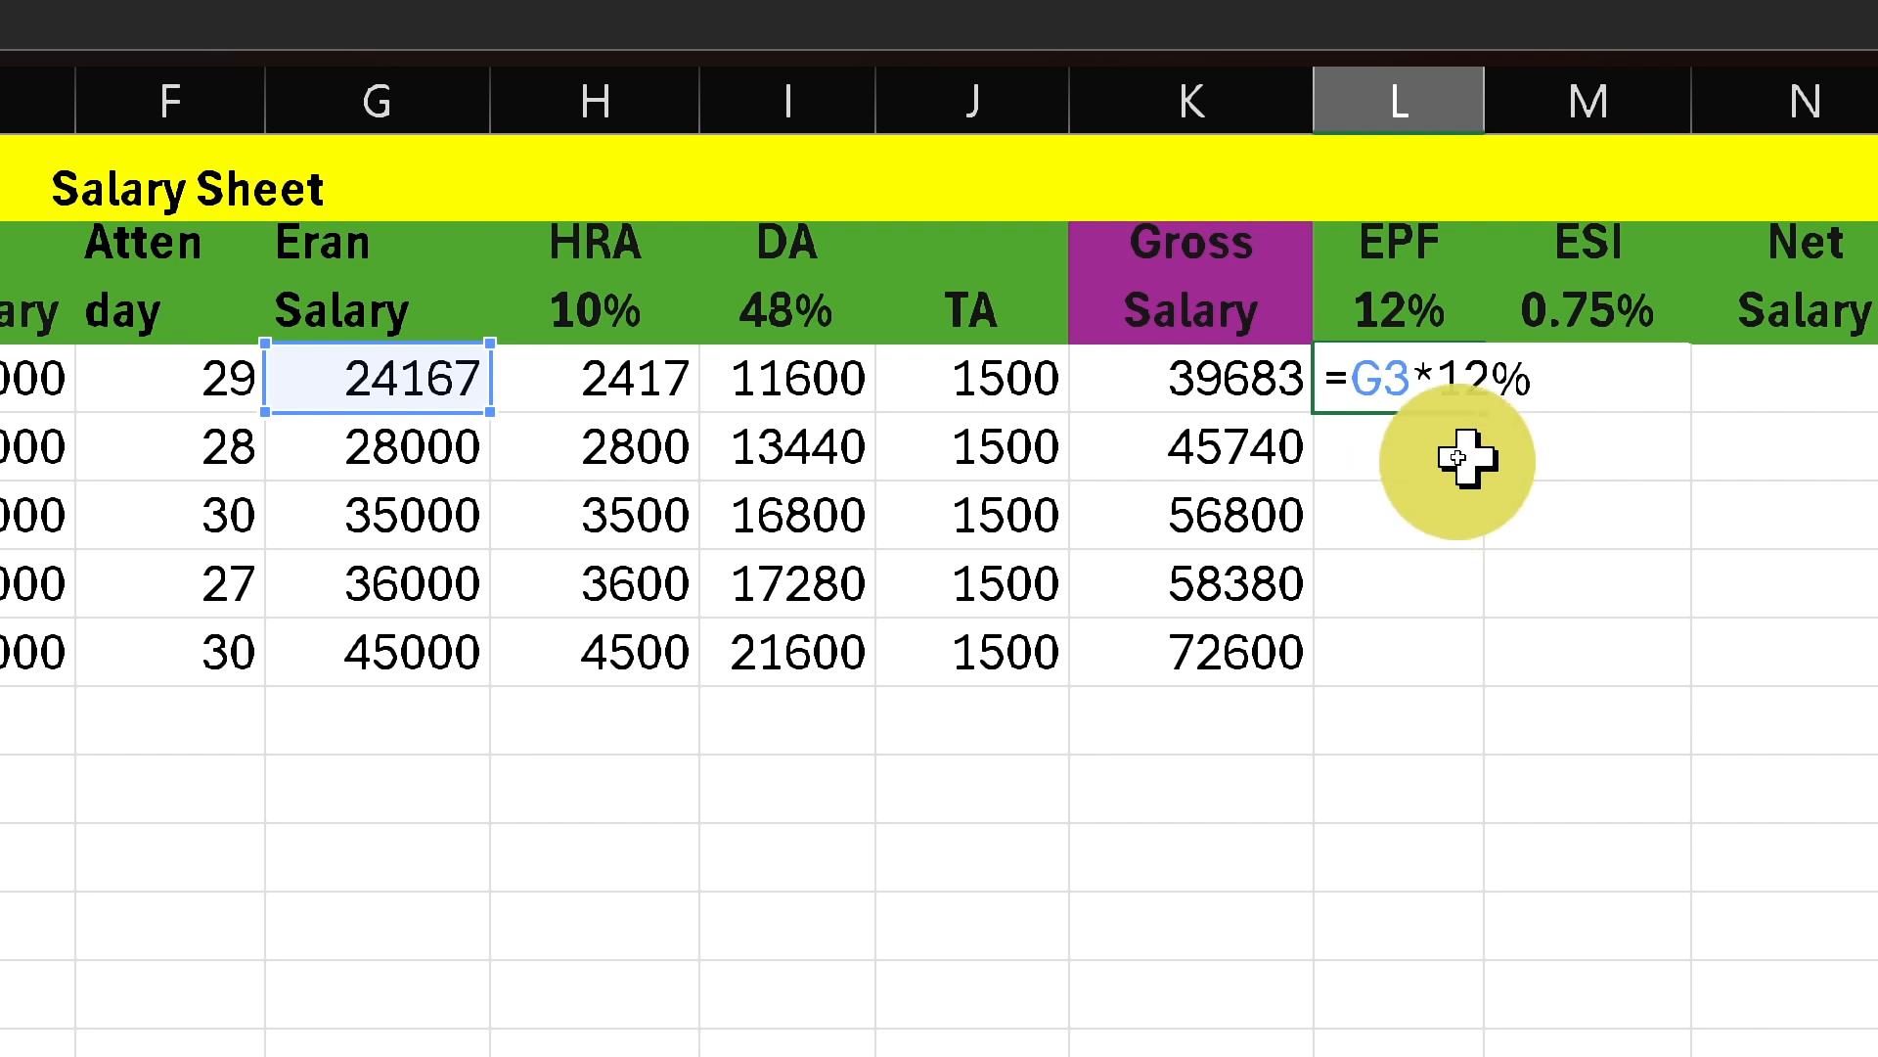
{"action": "key", "text": "Return"}
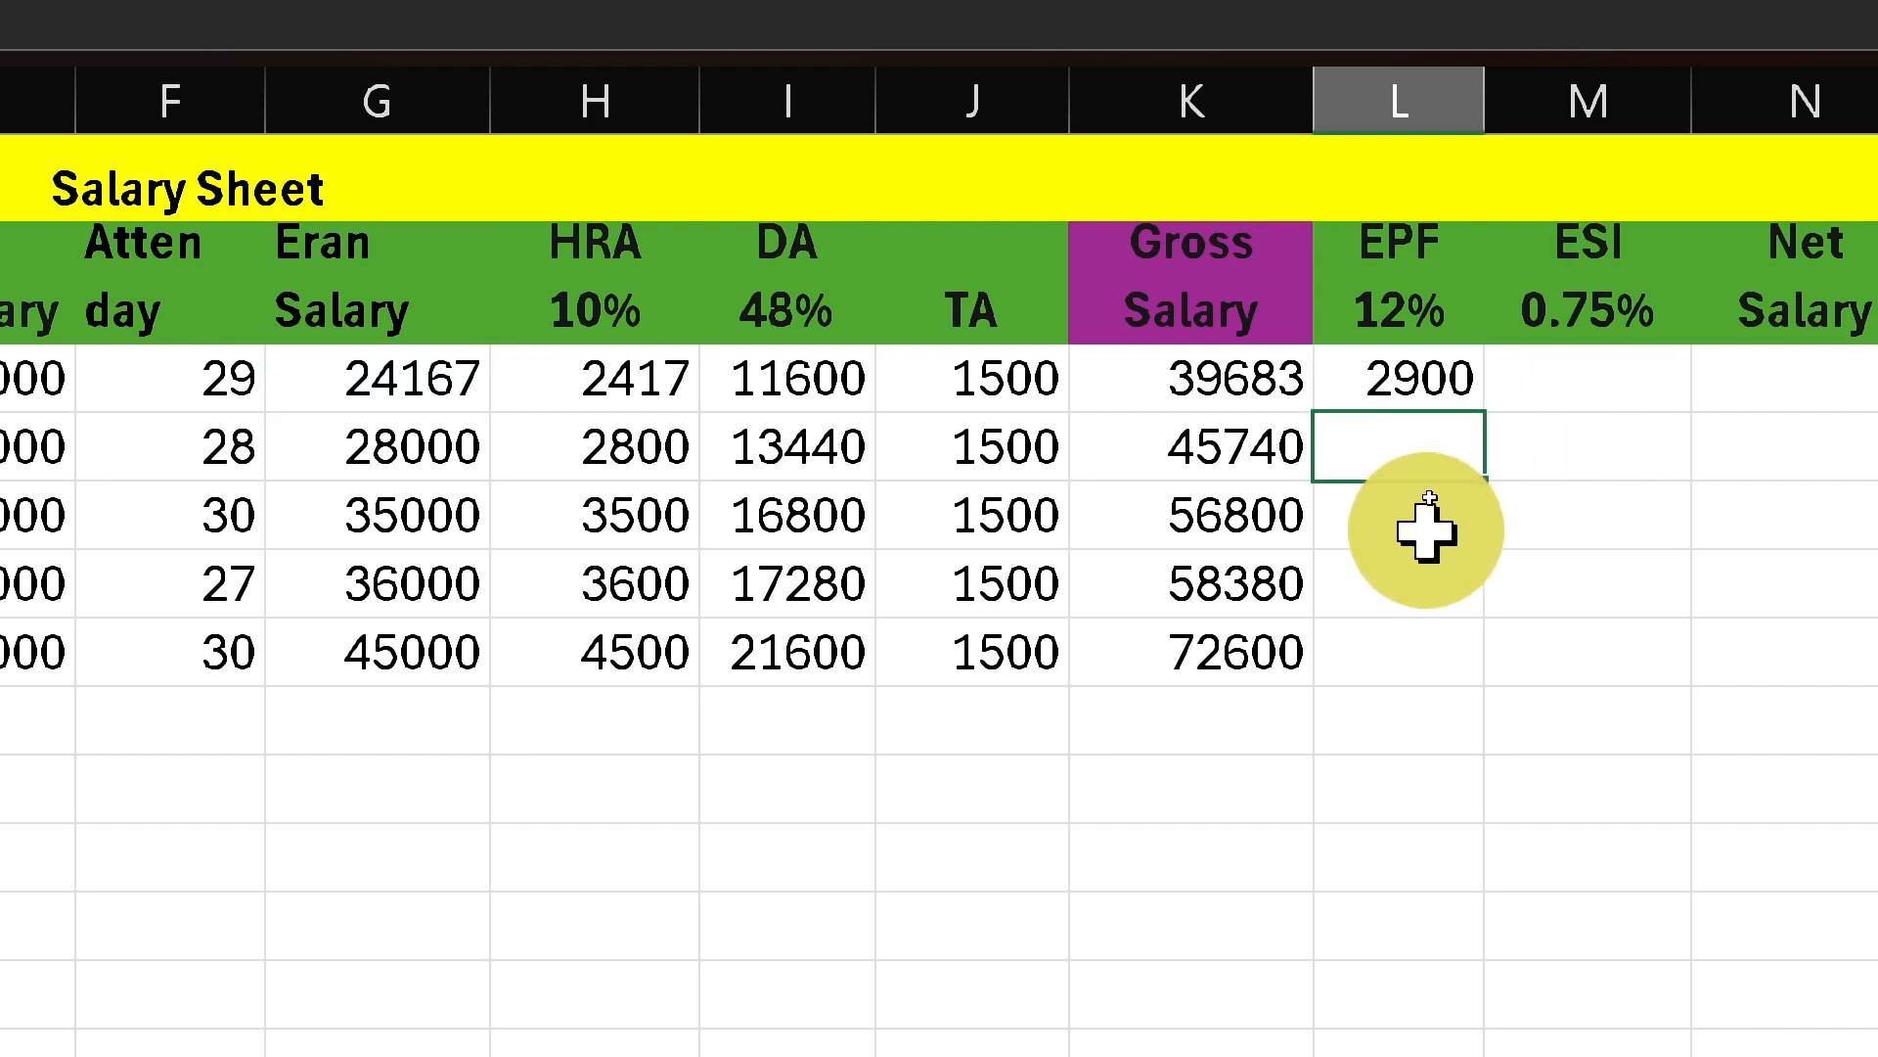
{"action": "left_click", "coordinate": [1431, 373]}
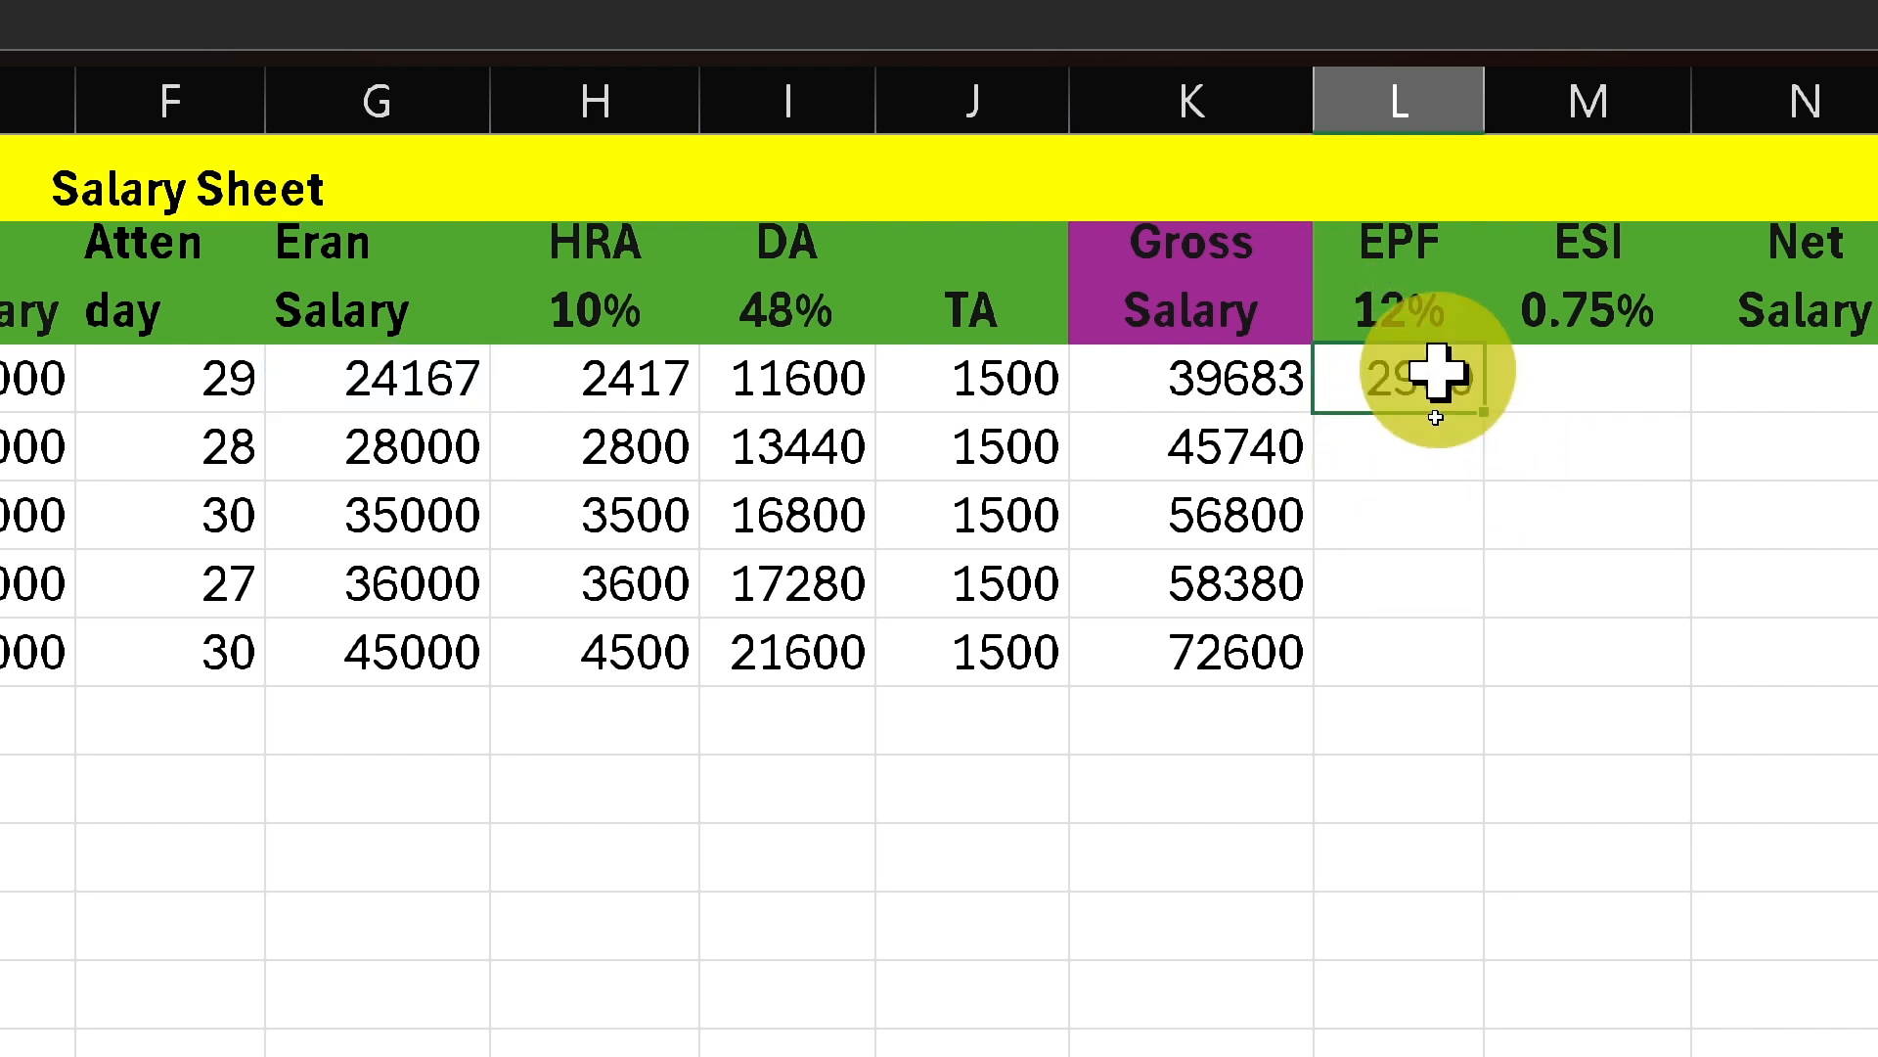
{"action": "double_click", "coordinate": [1486, 418]}
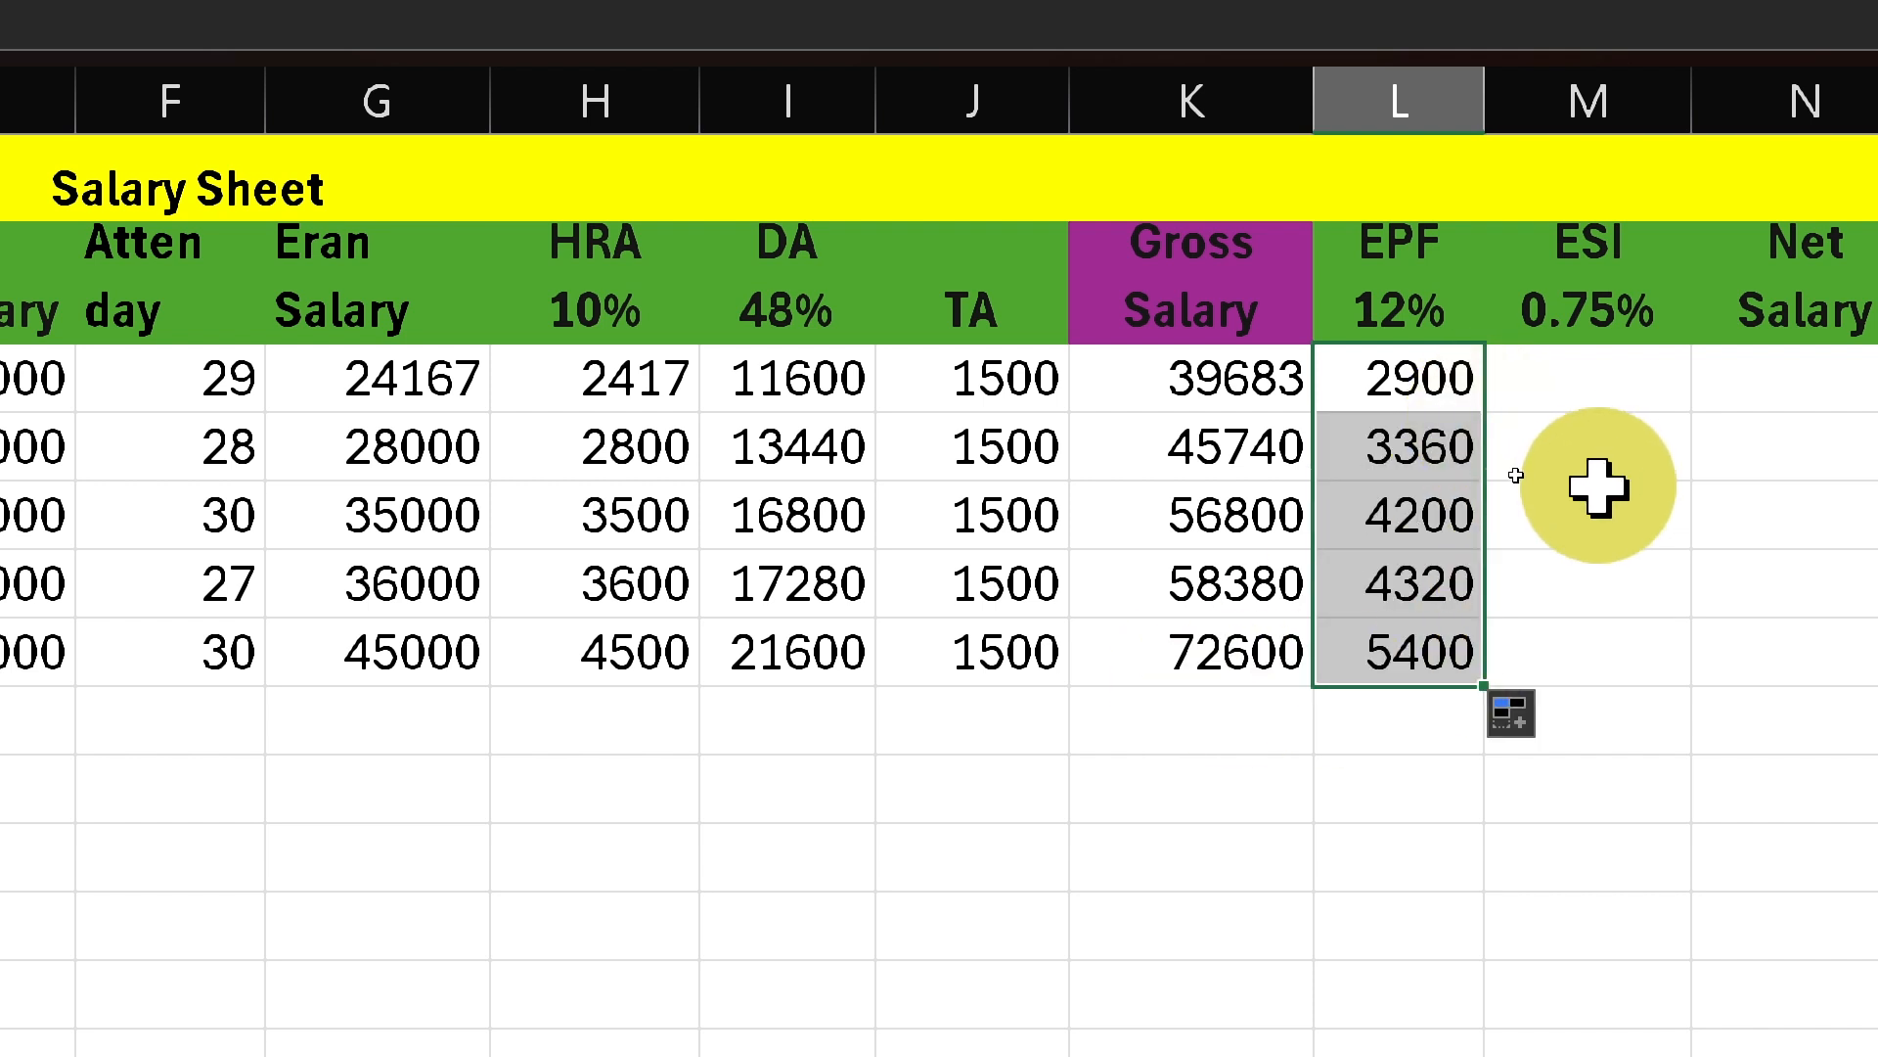
Step: Enter the ESI formula =K3*0.75% in M3 and fill it down through M7
{"action": "left_click", "coordinate": [1582, 387]}
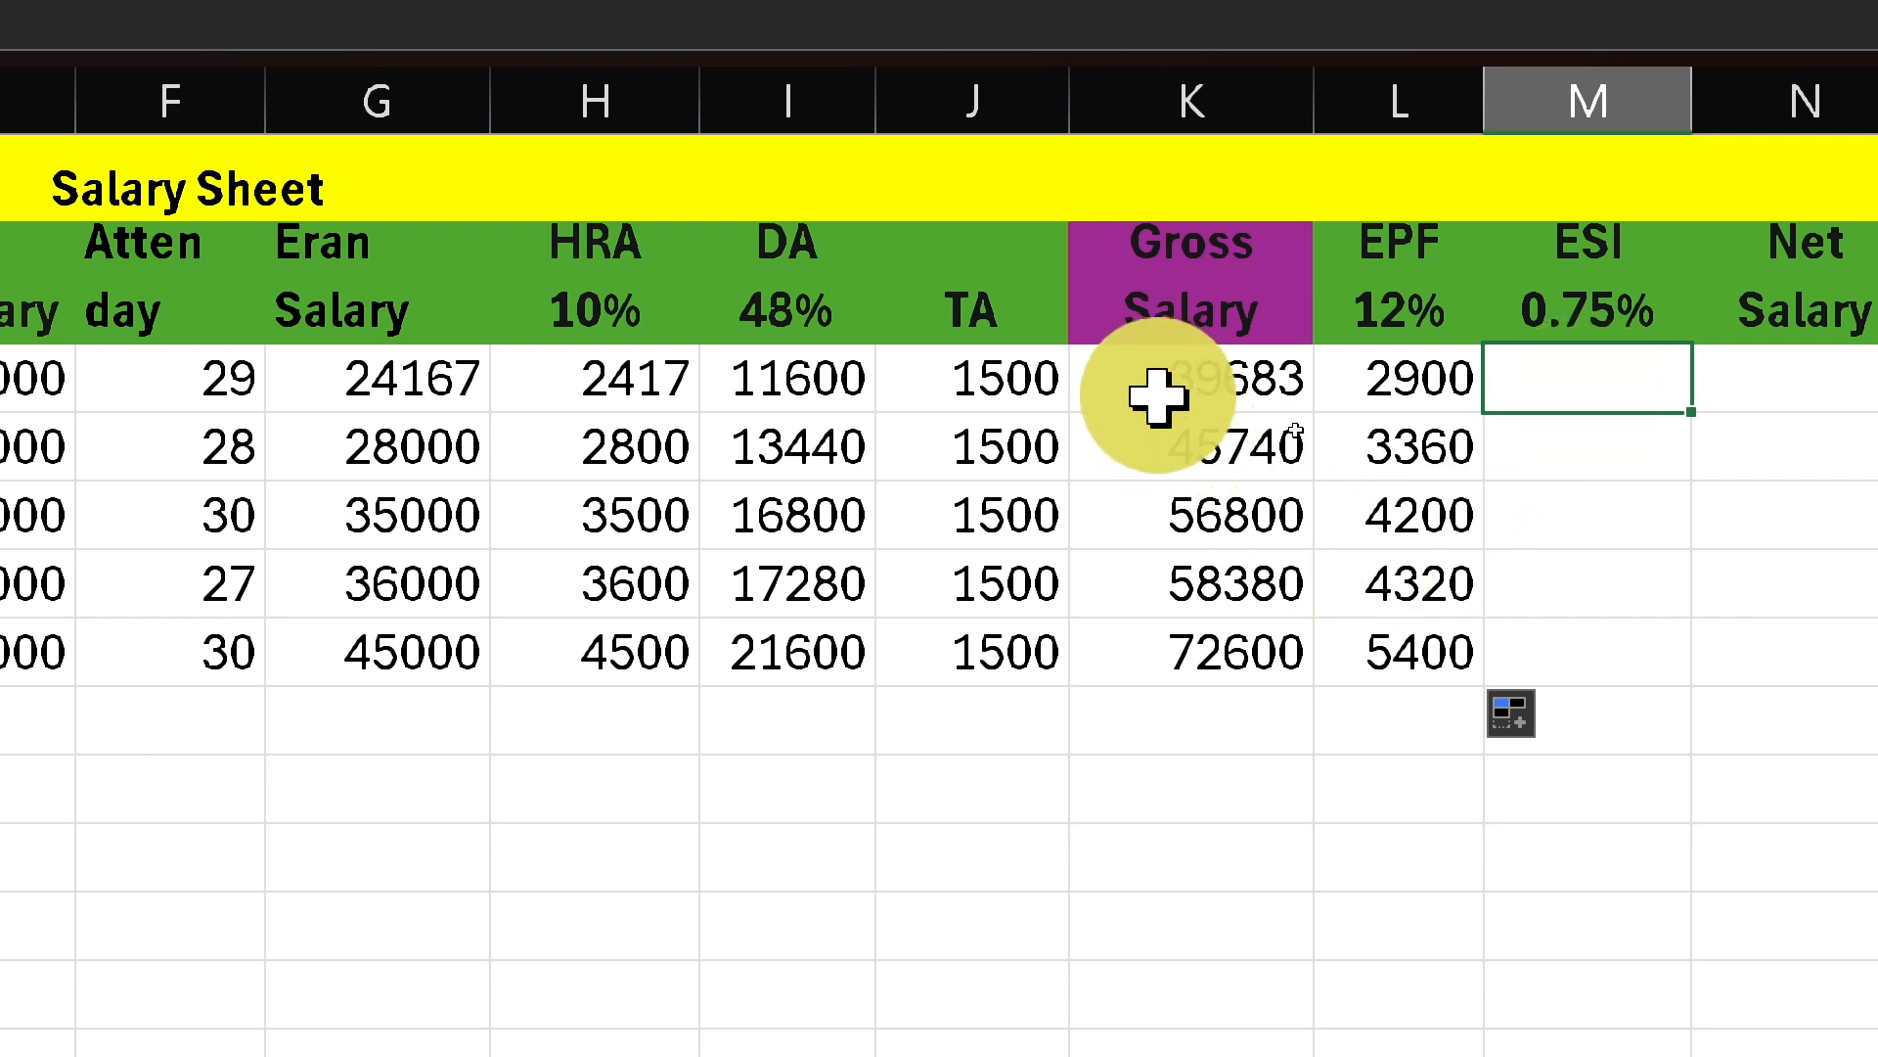
{"action": "type", "text": "="}
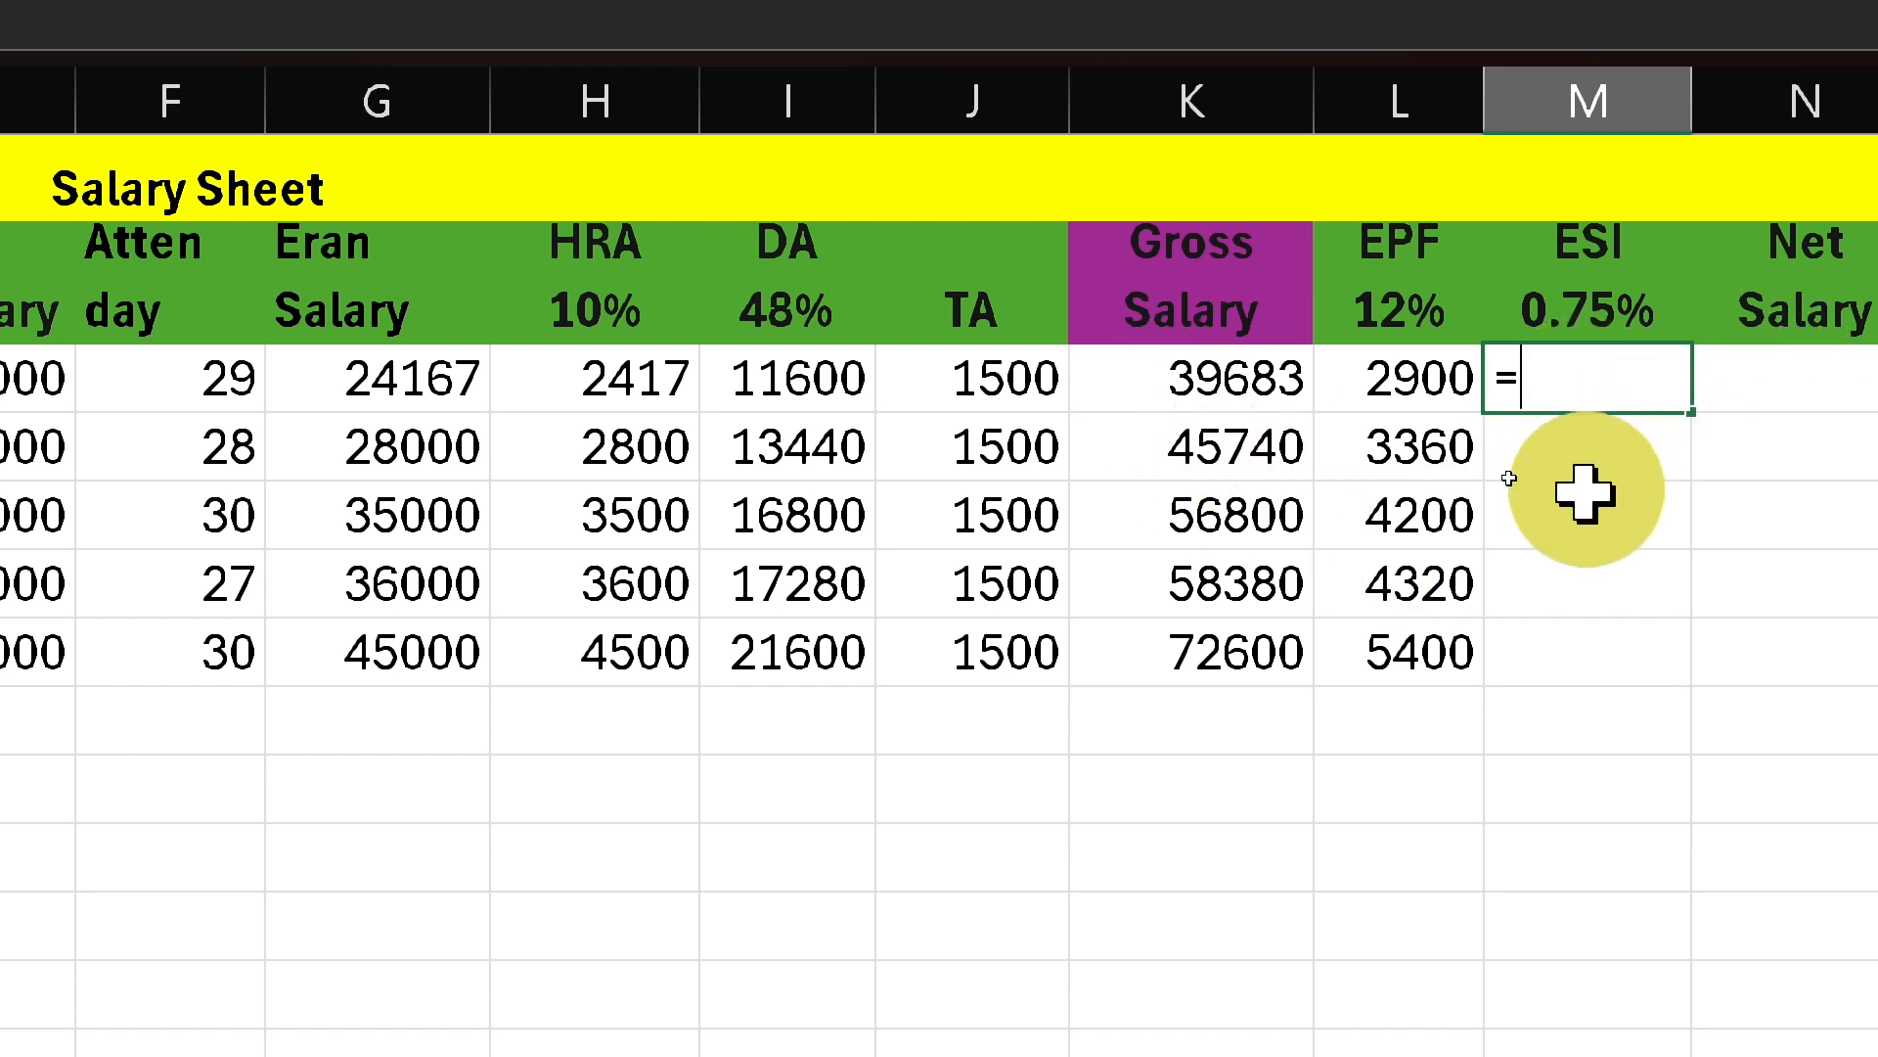
{"action": "left_click", "coordinate": [1209, 379]}
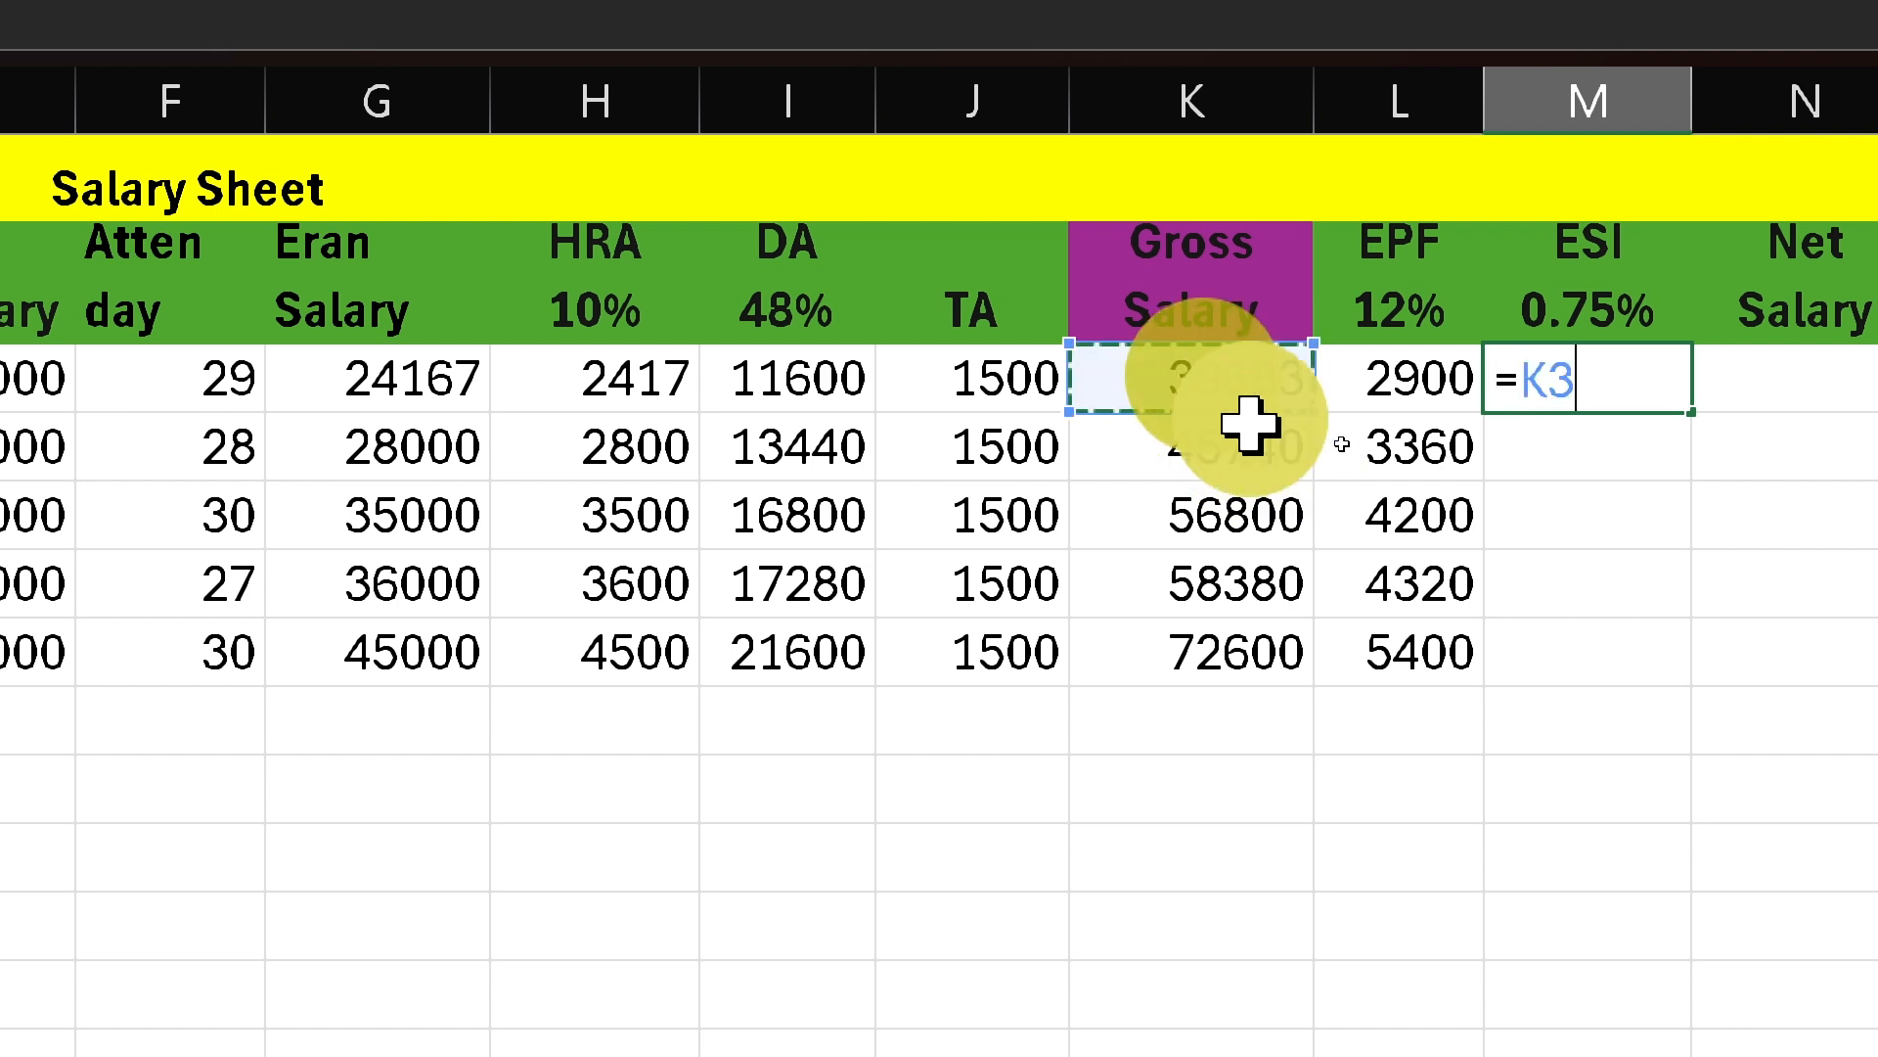
{"action": "type", "text": "*"}
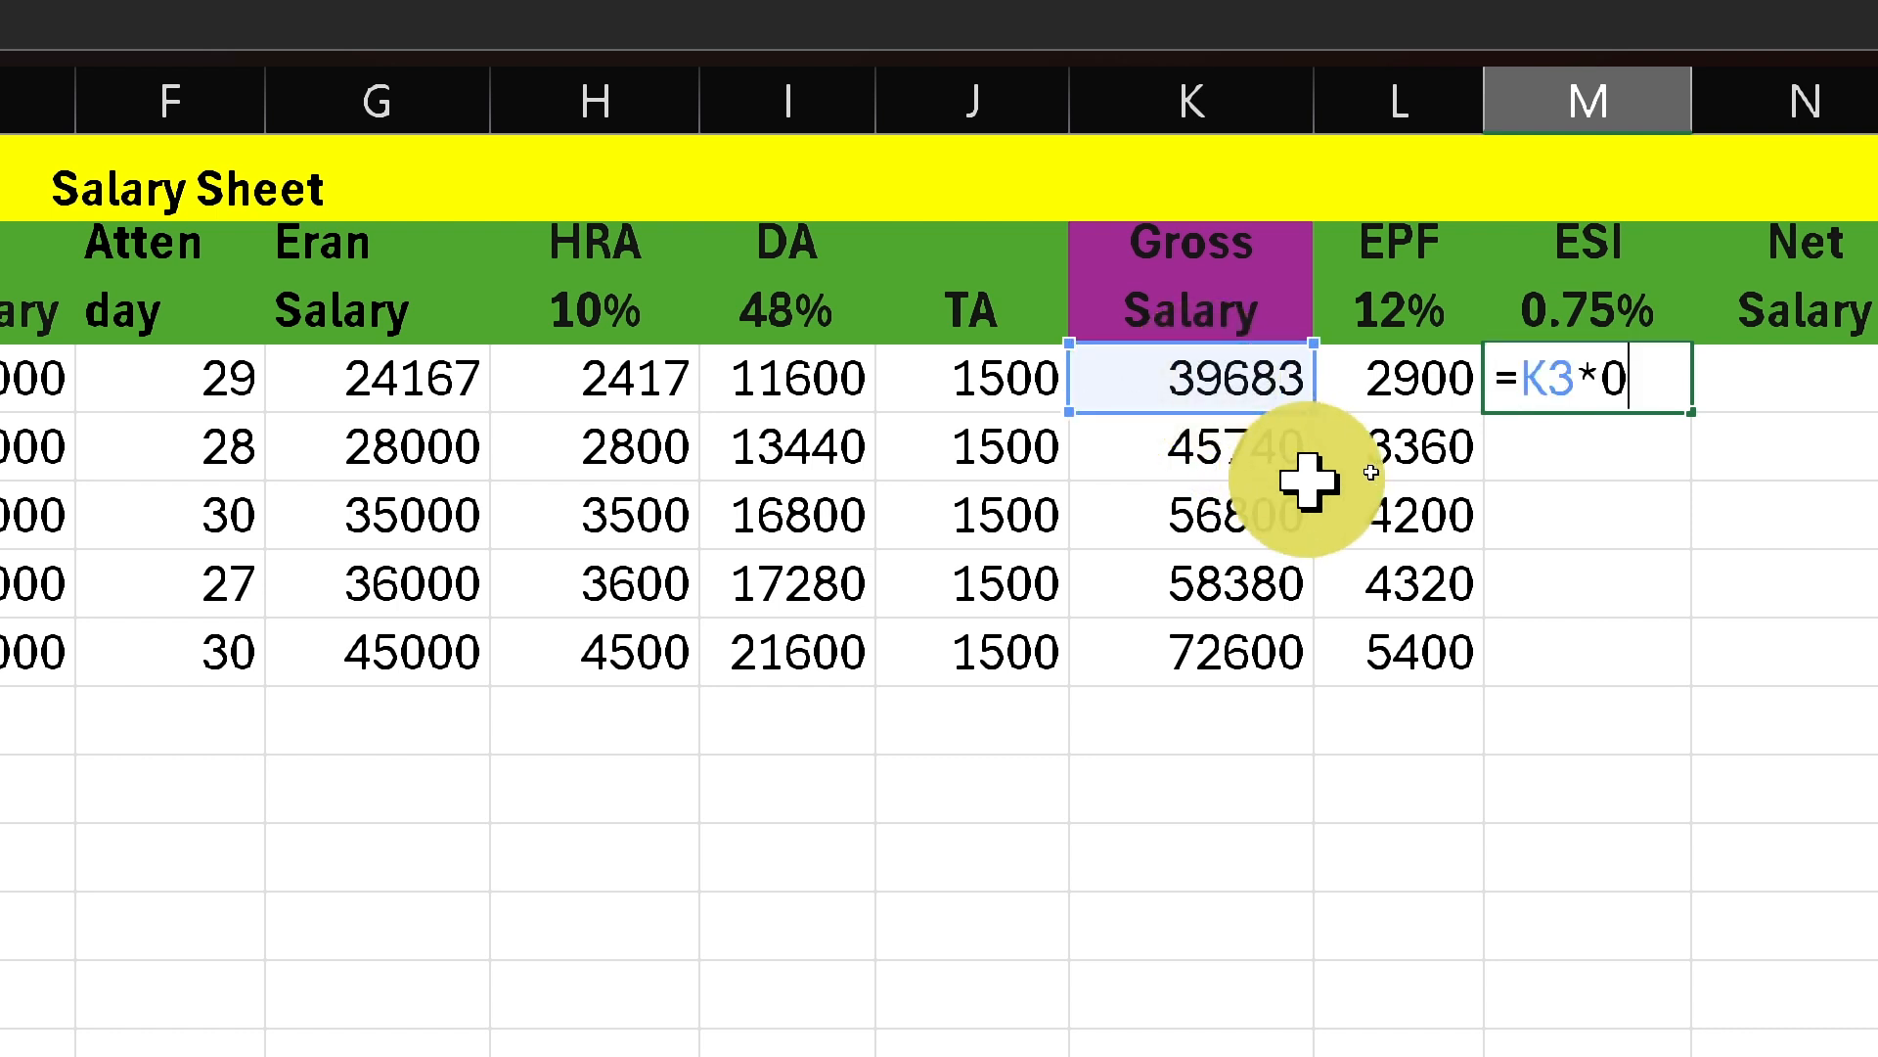
{"action": "type", "text": "0.75"}
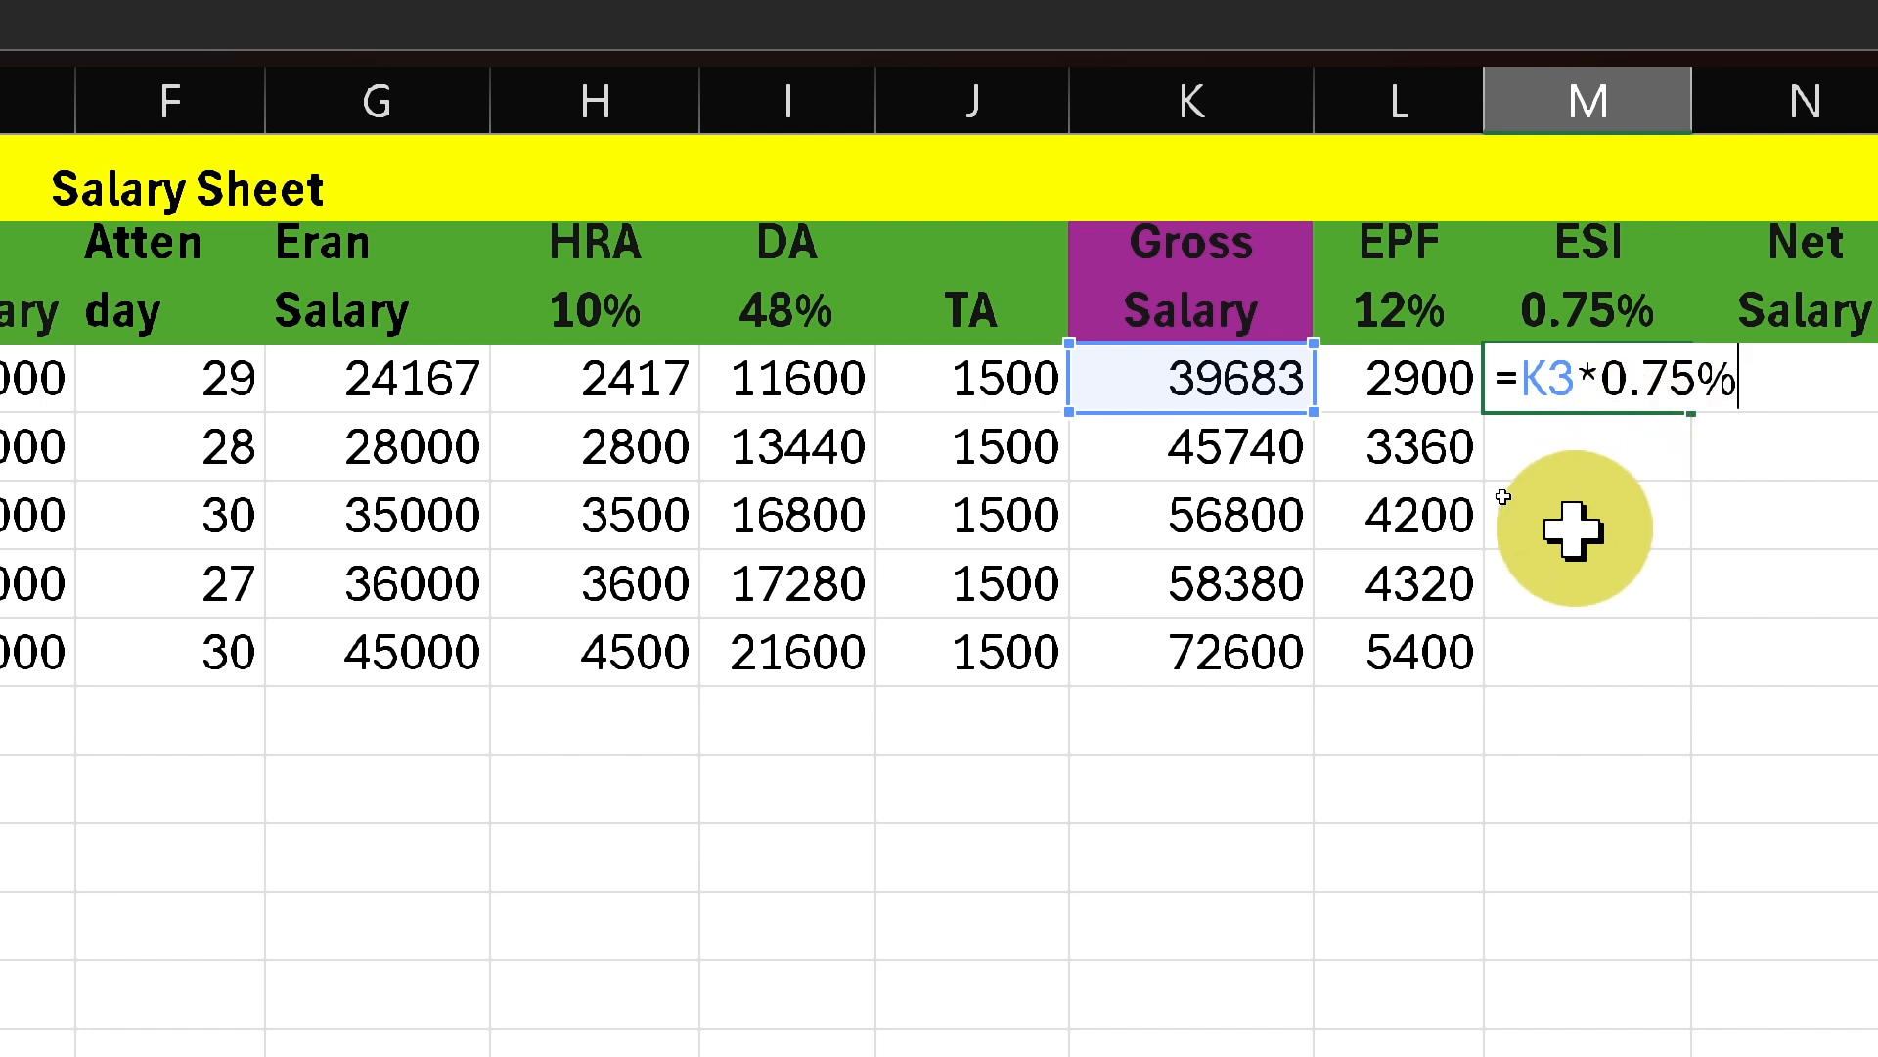
{"action": "key", "text": "Return"}
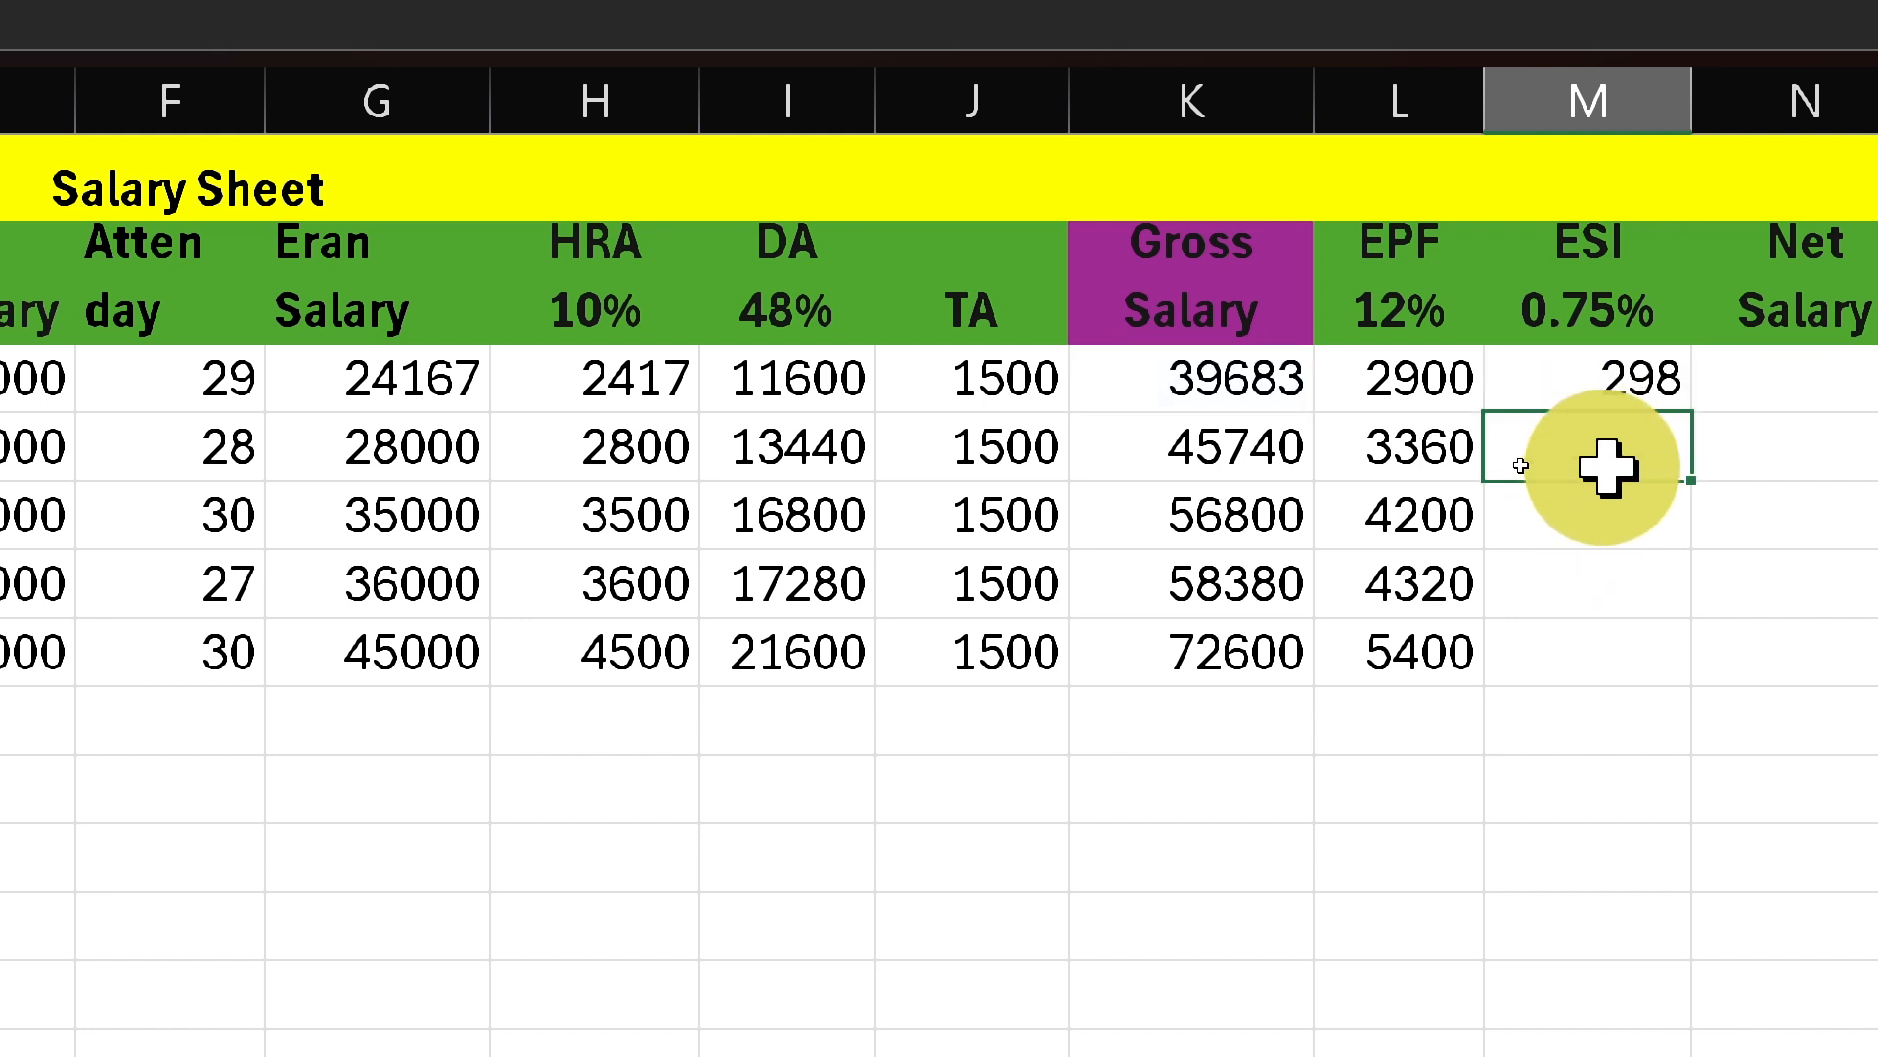
{"action": "left_click", "coordinate": [1601, 388]}
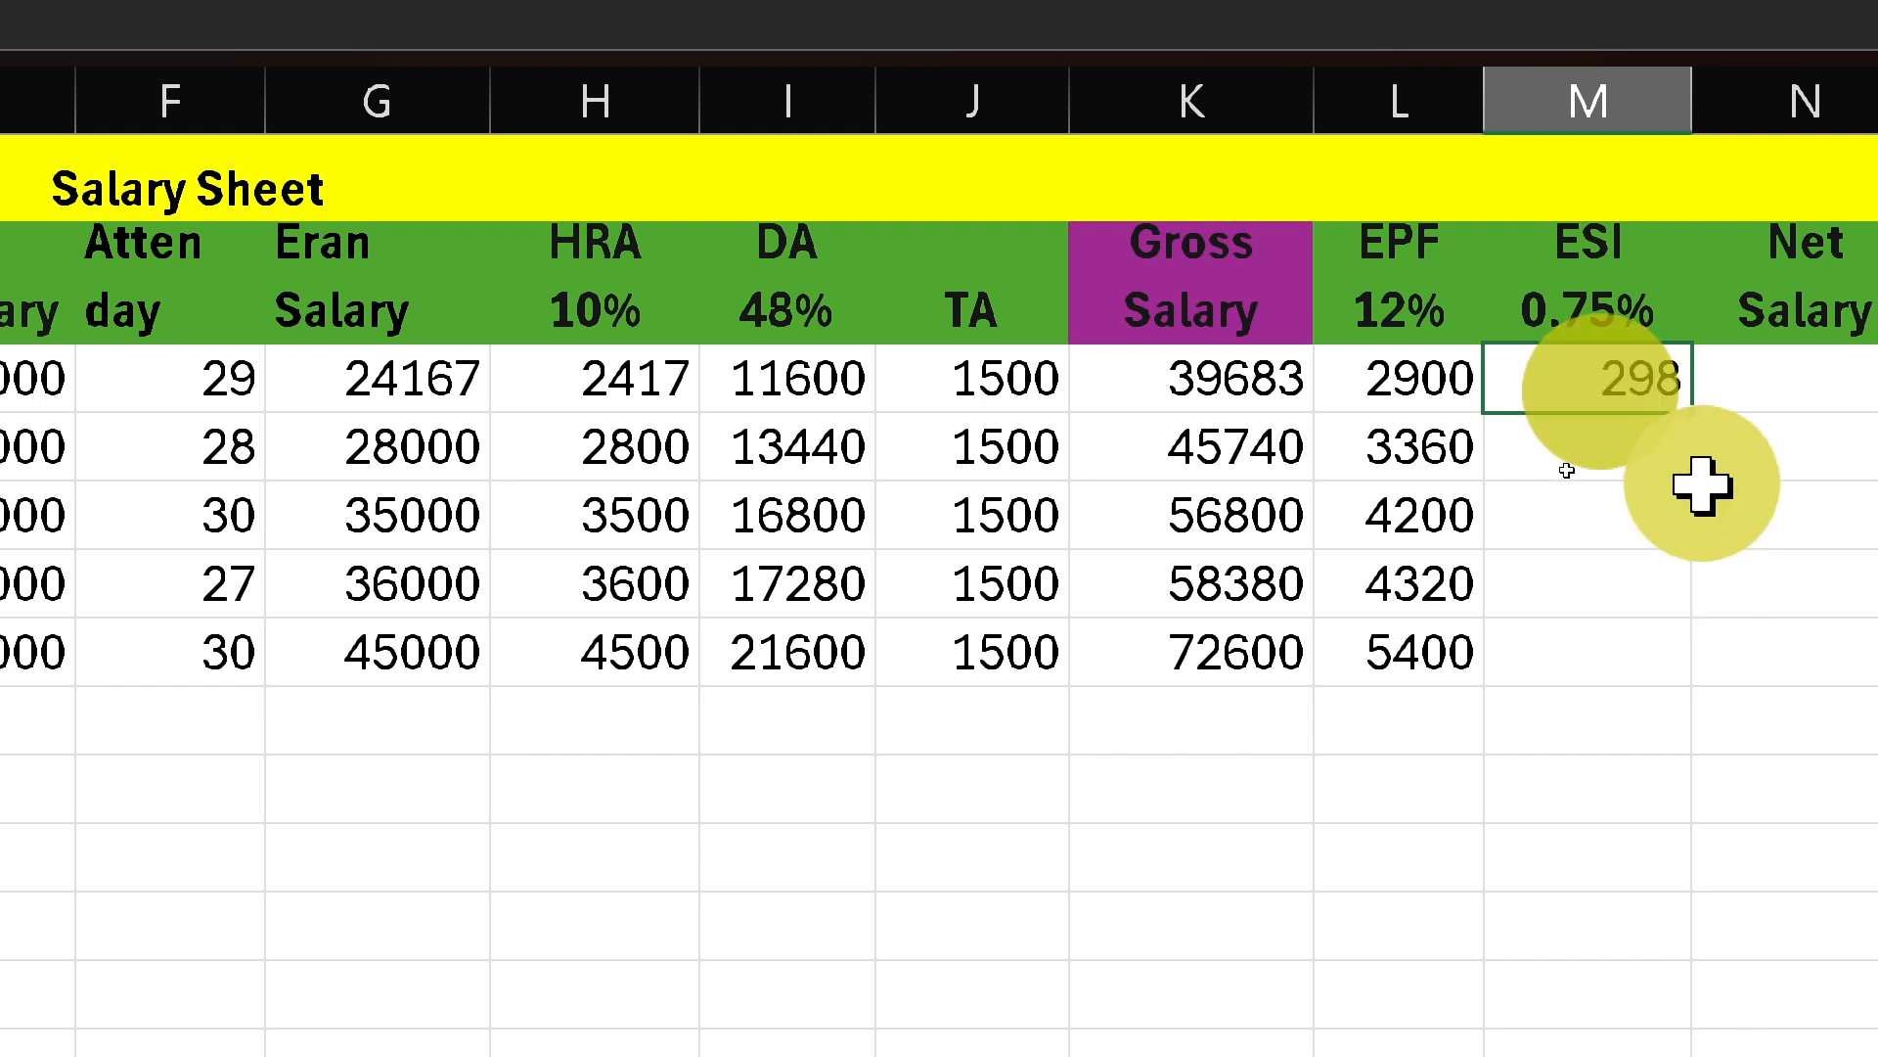
{"action": "double_click", "coordinate": [1689, 413]}
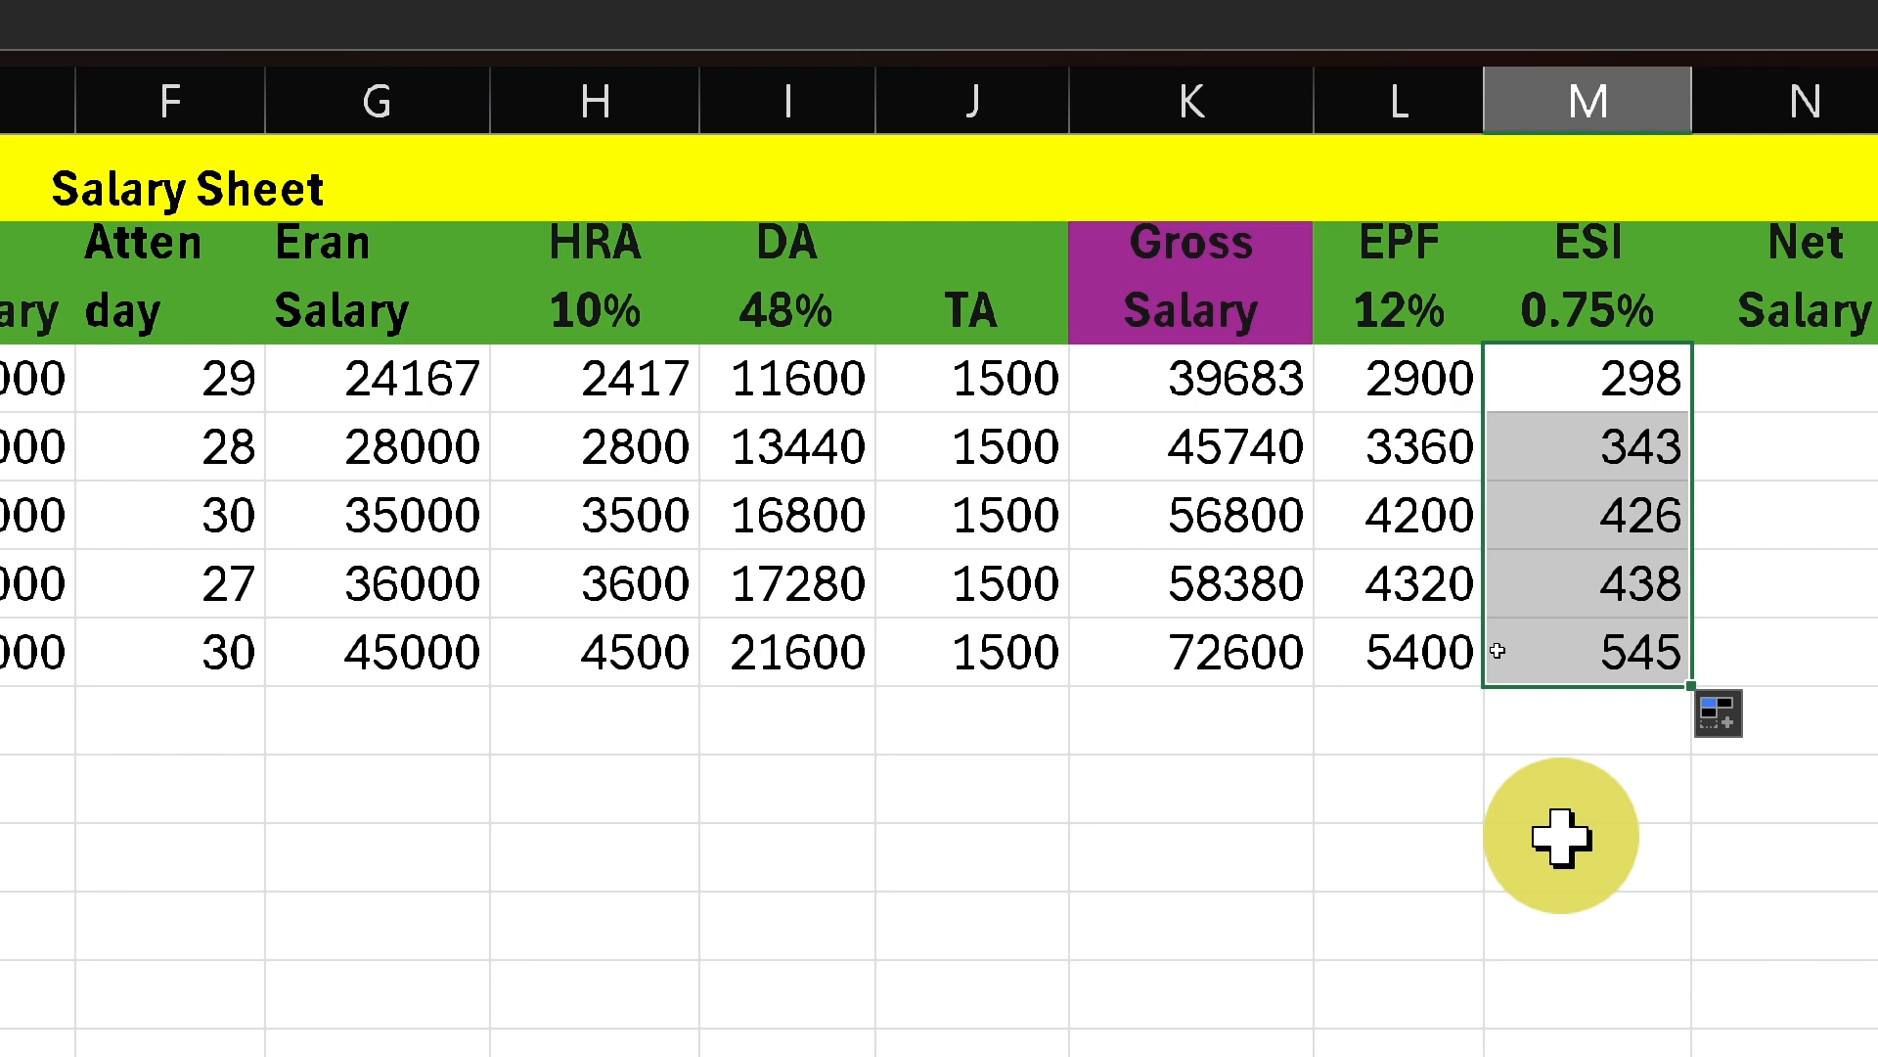
Step: Enter the net salary formula =K3-L3-M3 in N3 and fill it down through N7
{"action": "key", "text": "super+minus"}
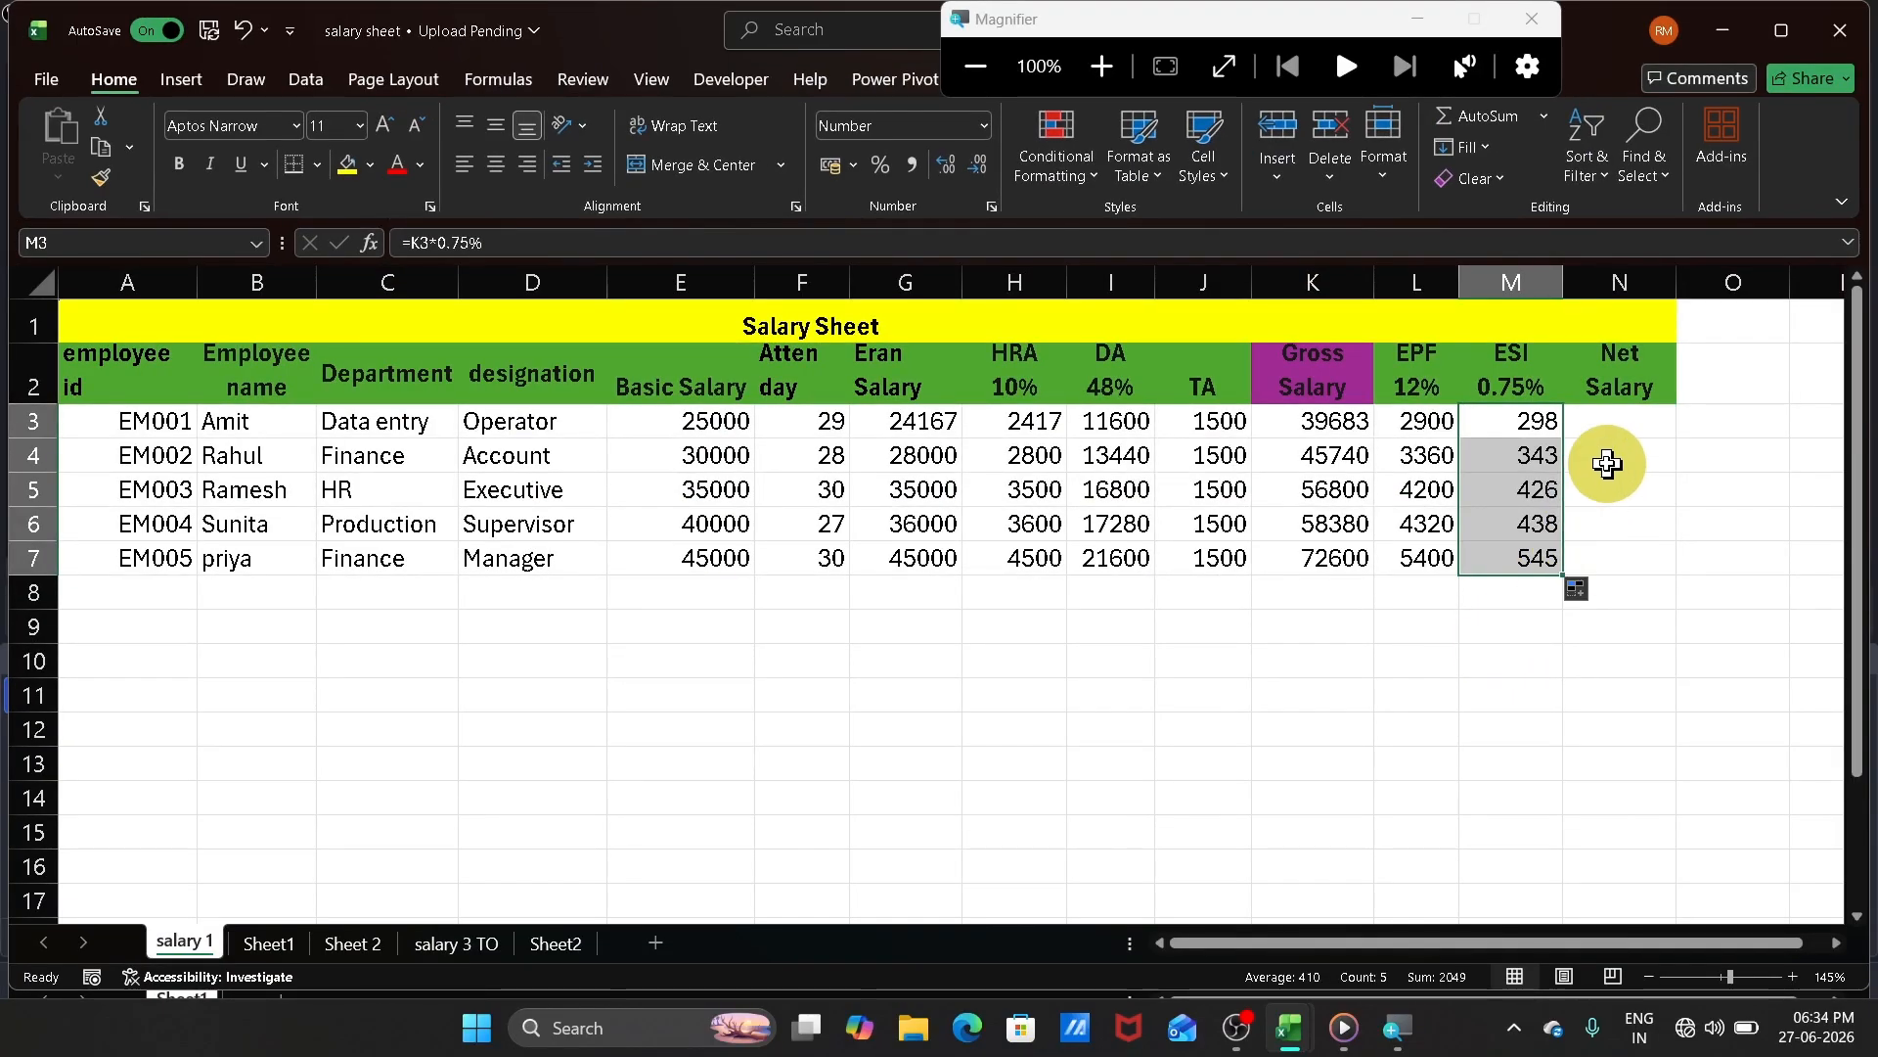
{"action": "left_click", "coordinate": [1605, 422]}
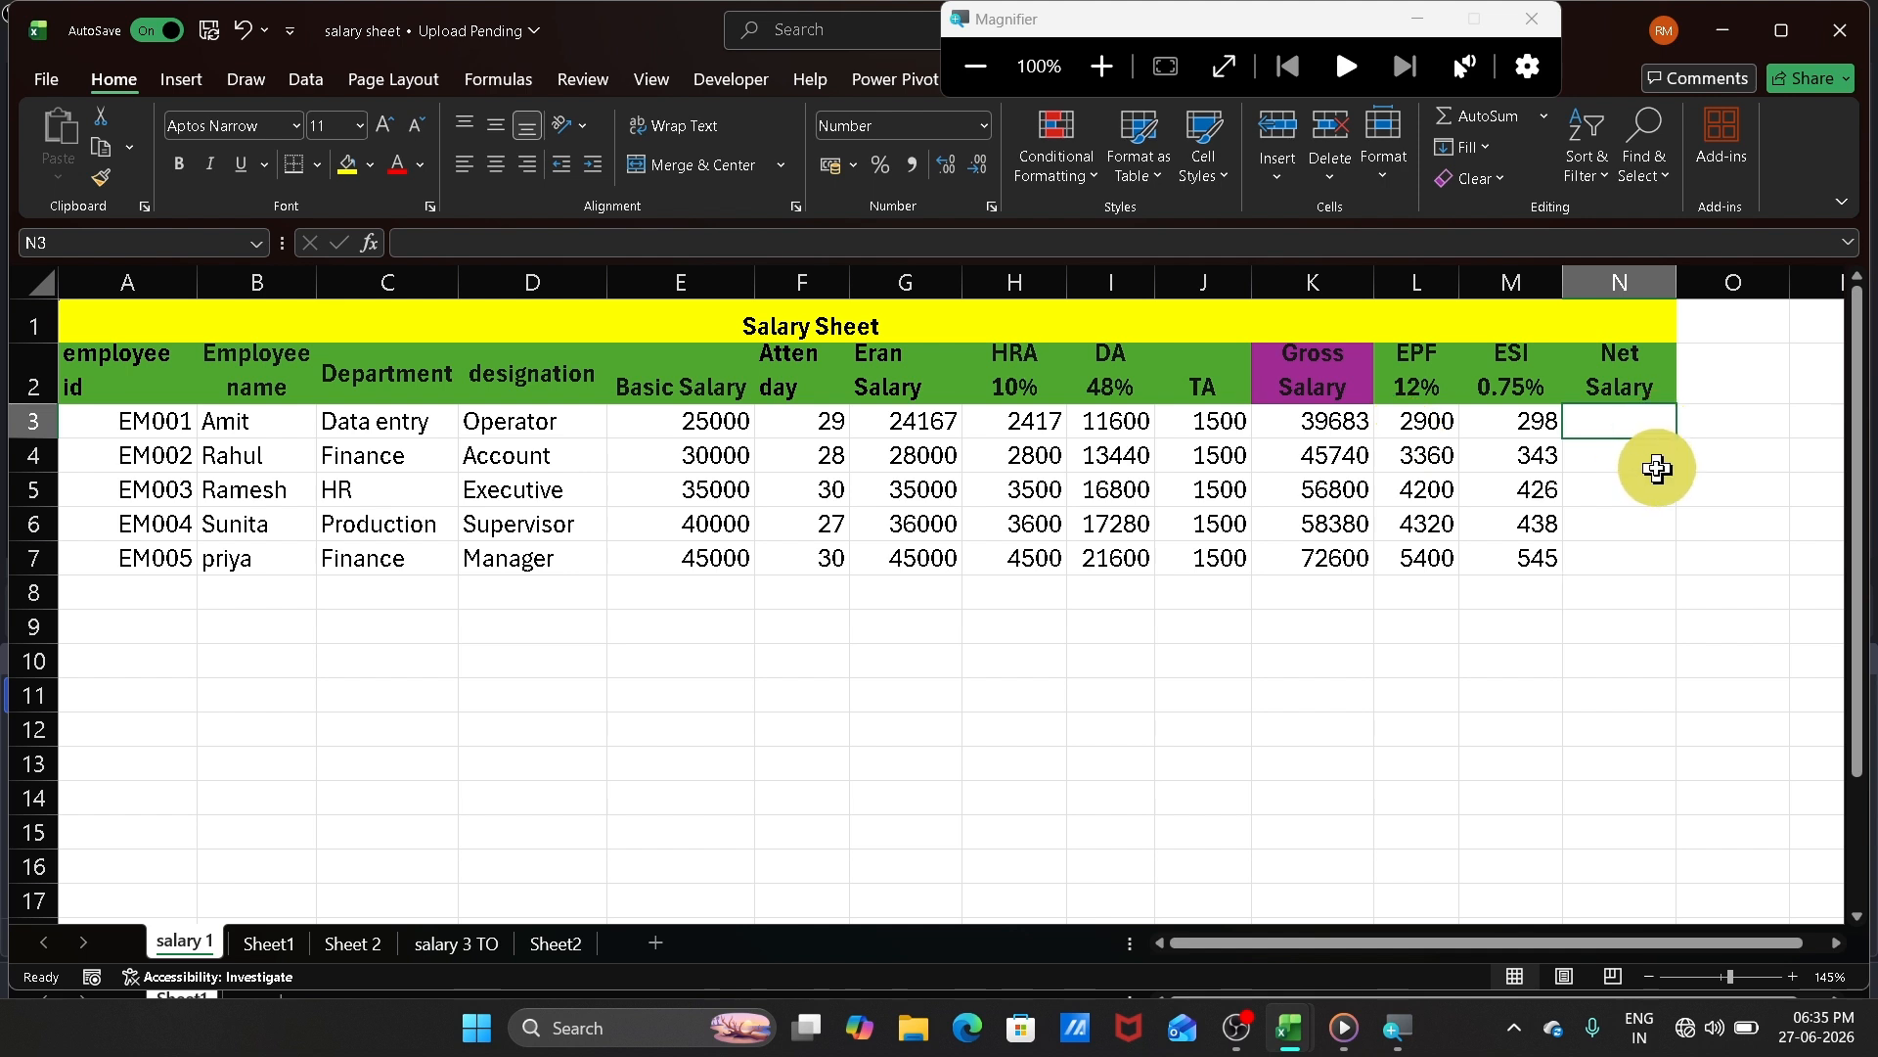
{"action": "type", "text": "="}
{"action": "left_click", "coordinate": [1337, 420]}
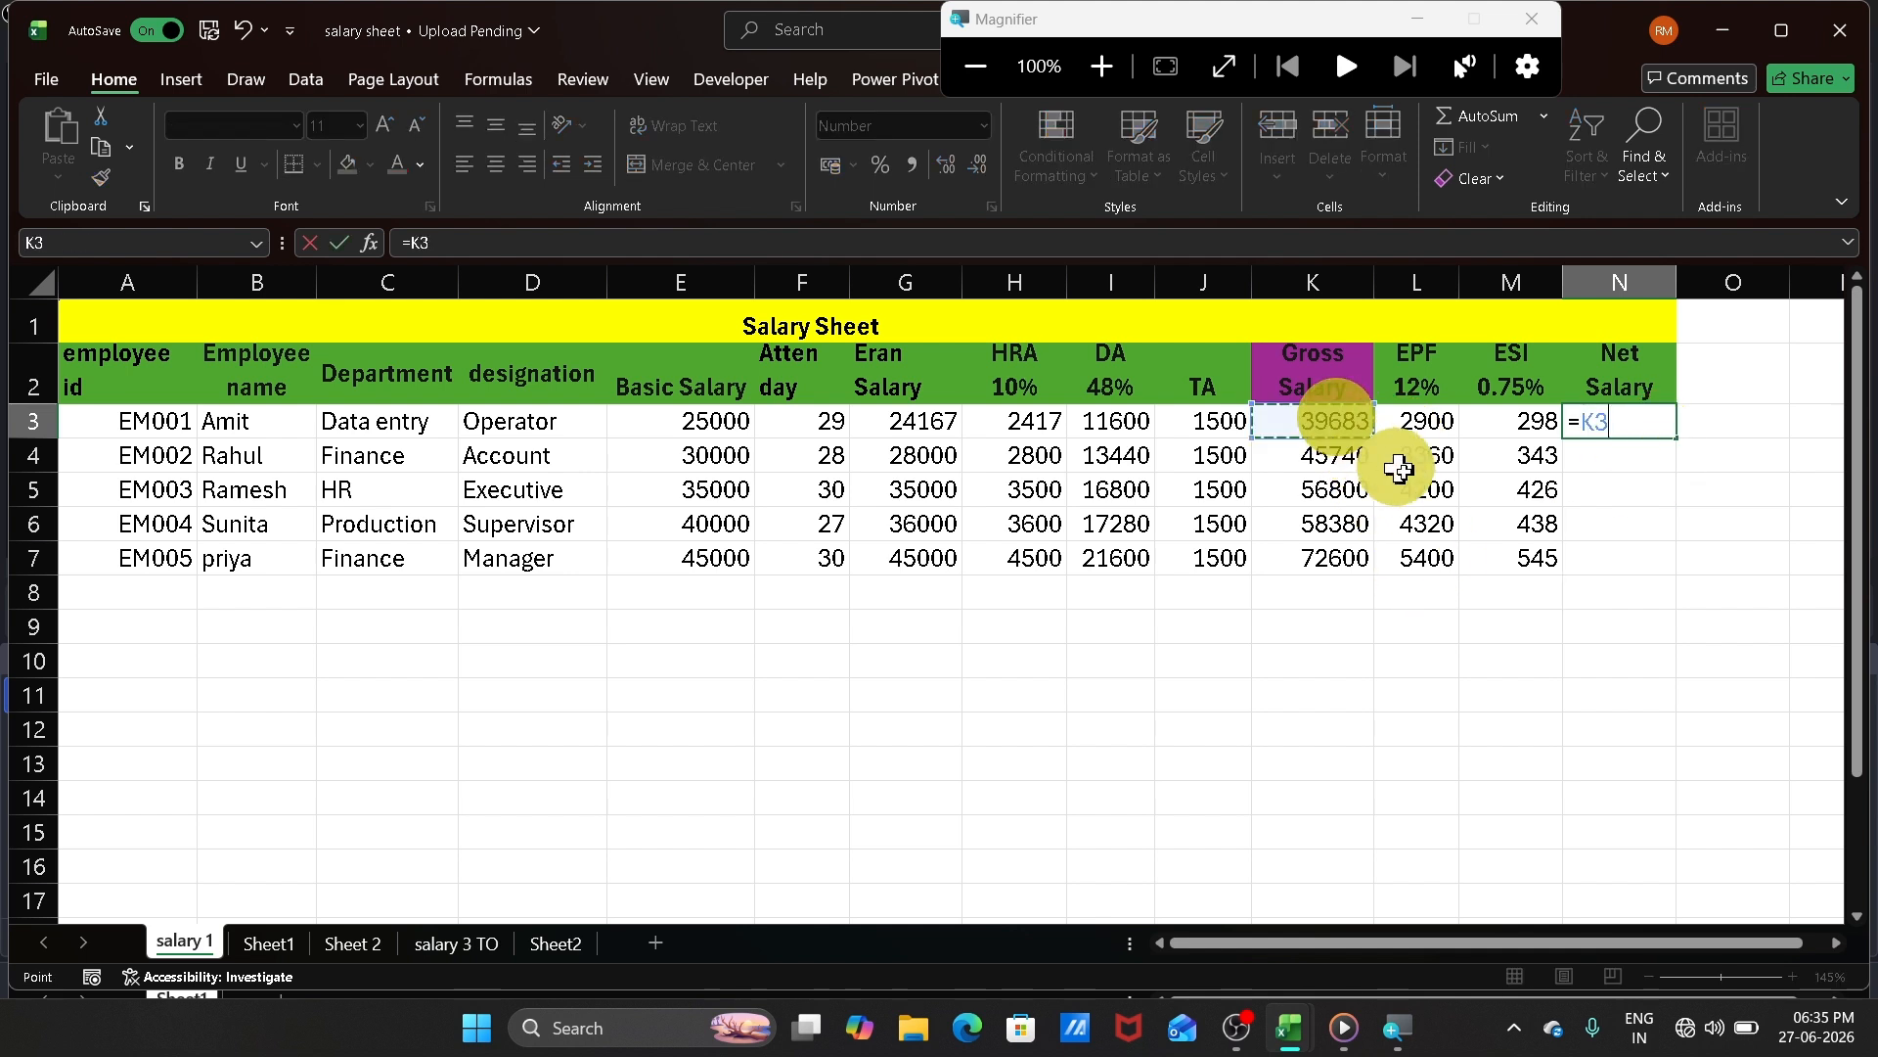
{"action": "type", "text": "-"}
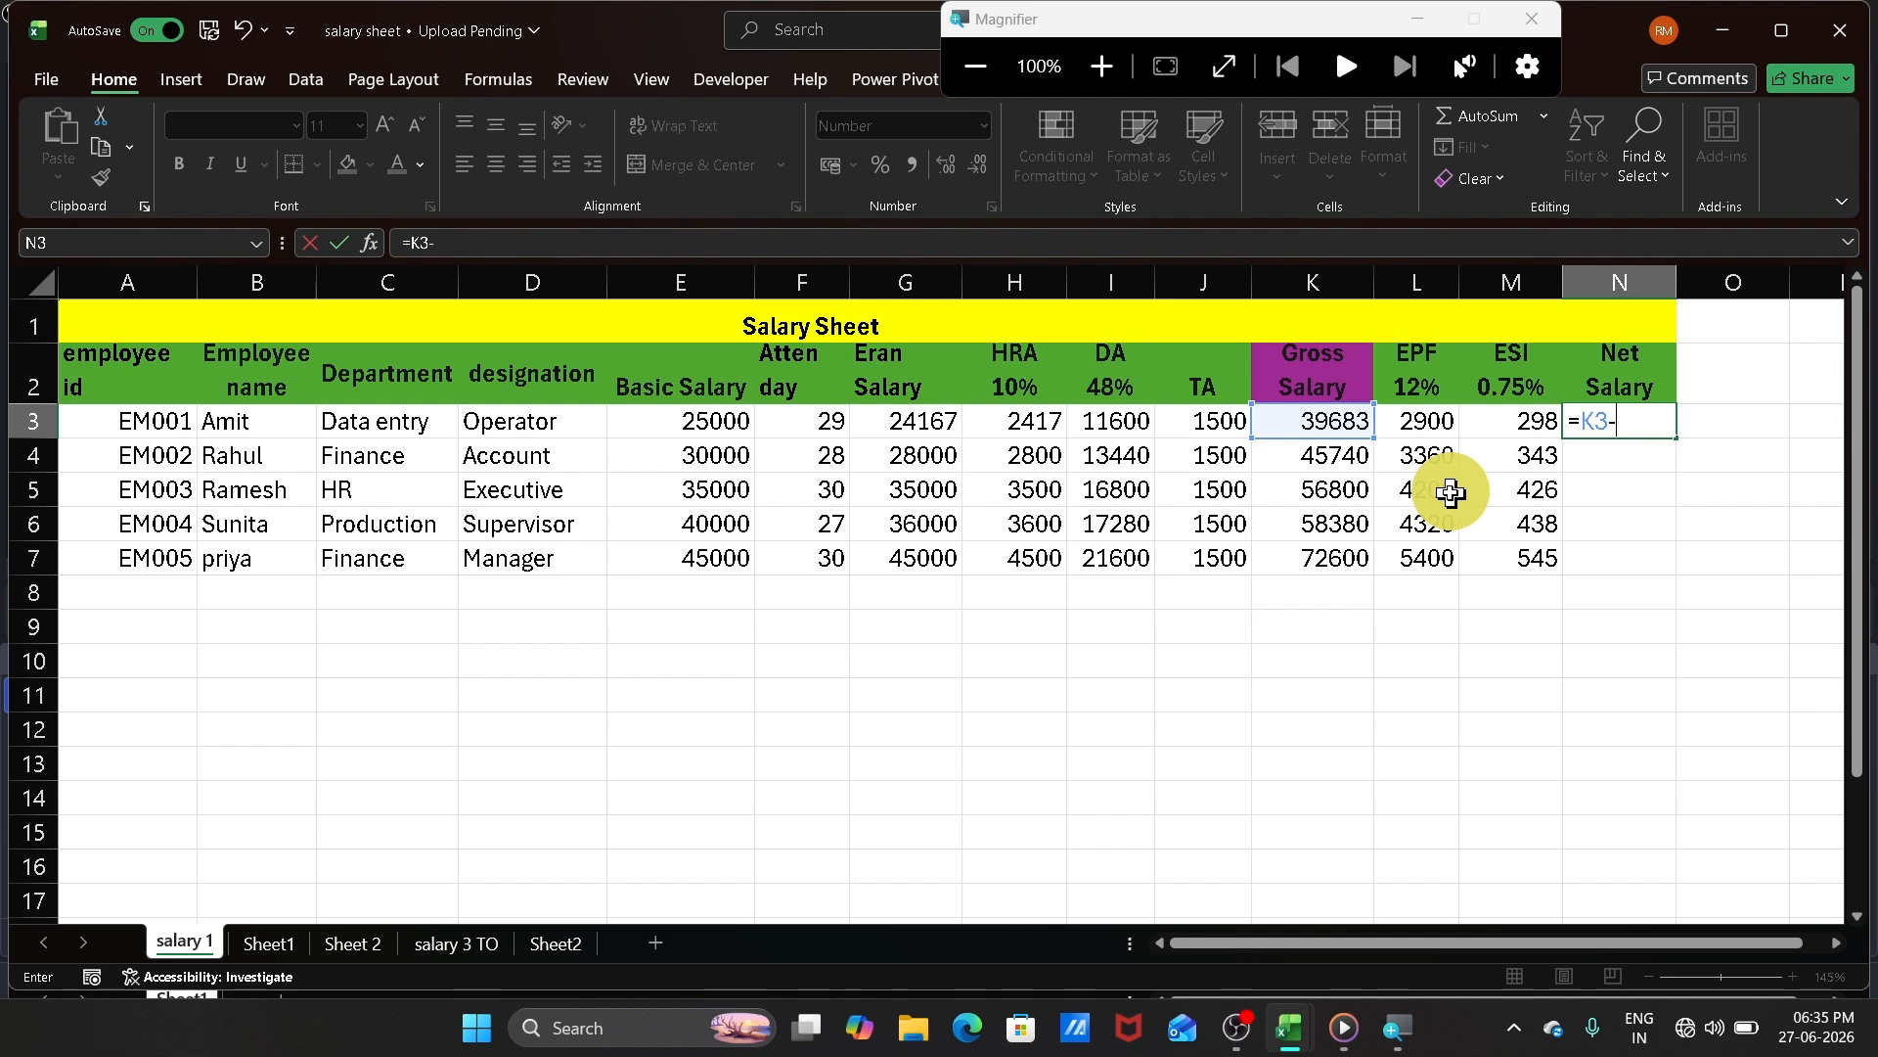
{"action": "left_click", "coordinate": [1431, 433]}
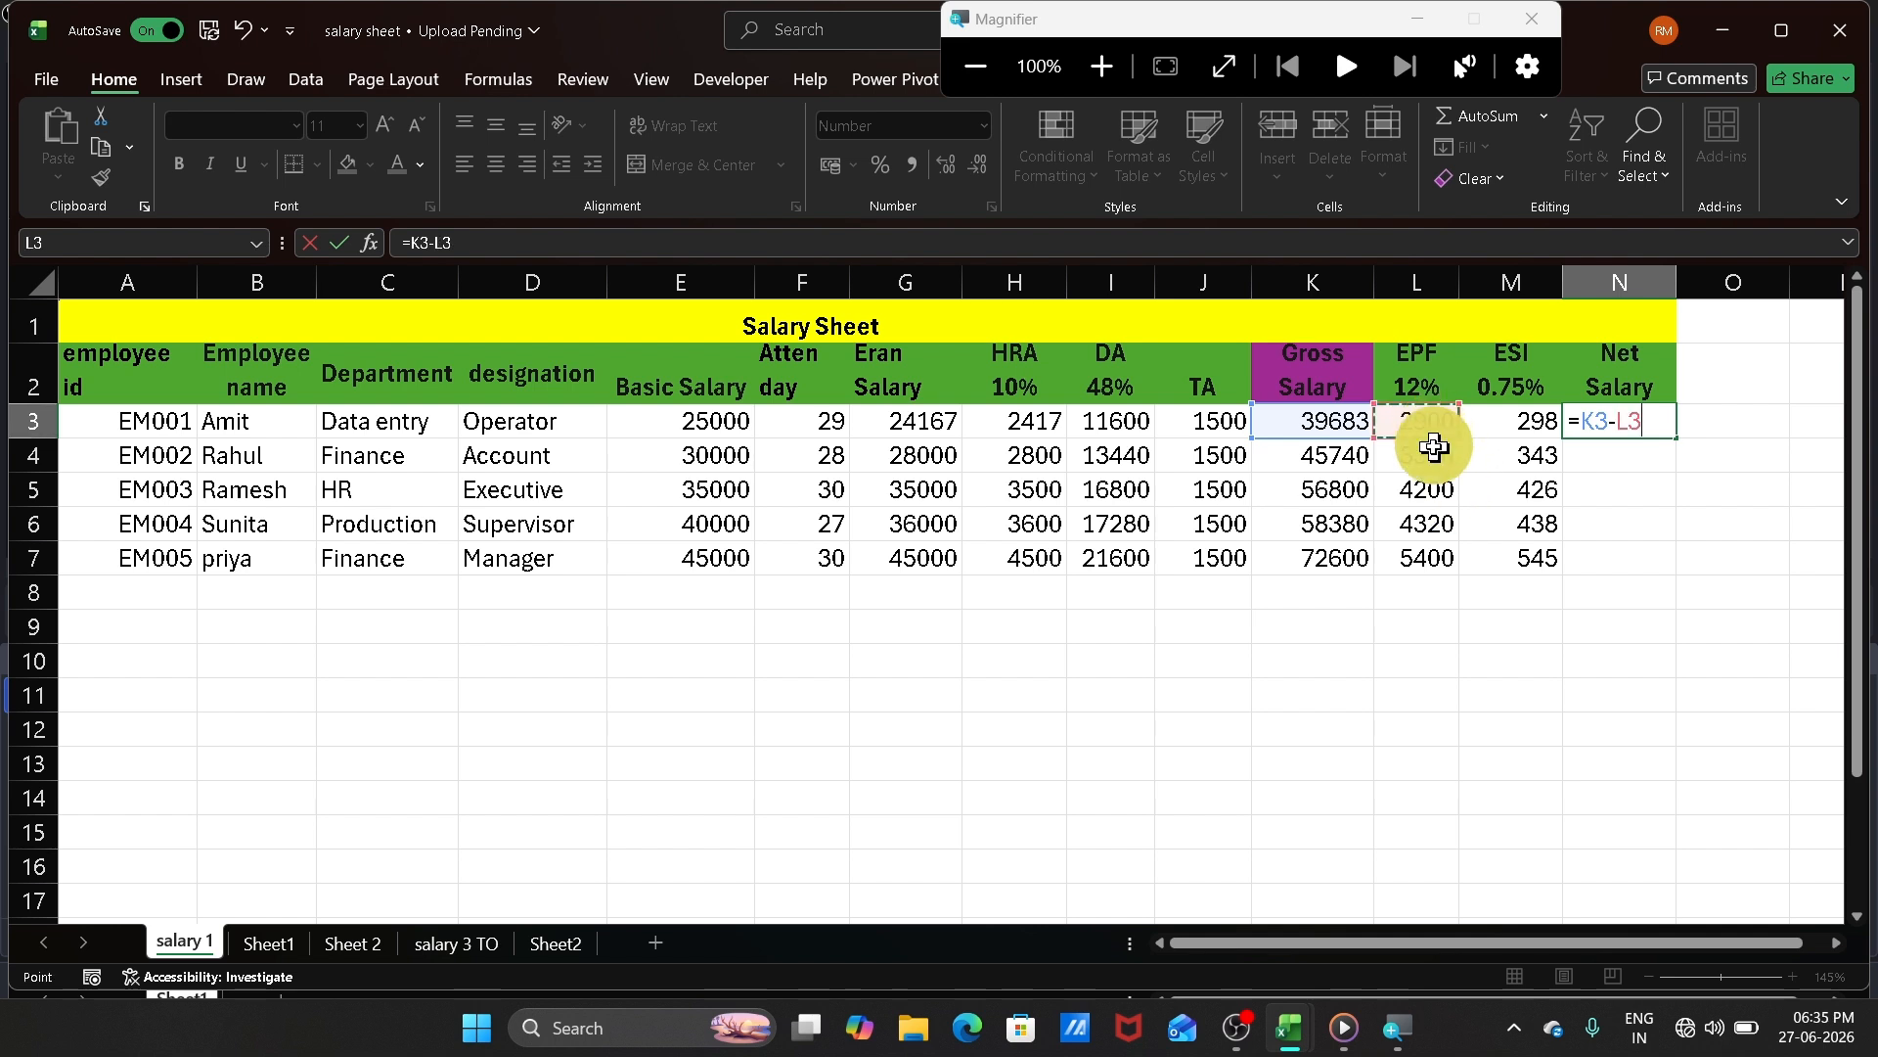
{"action": "type", "text": "-"}
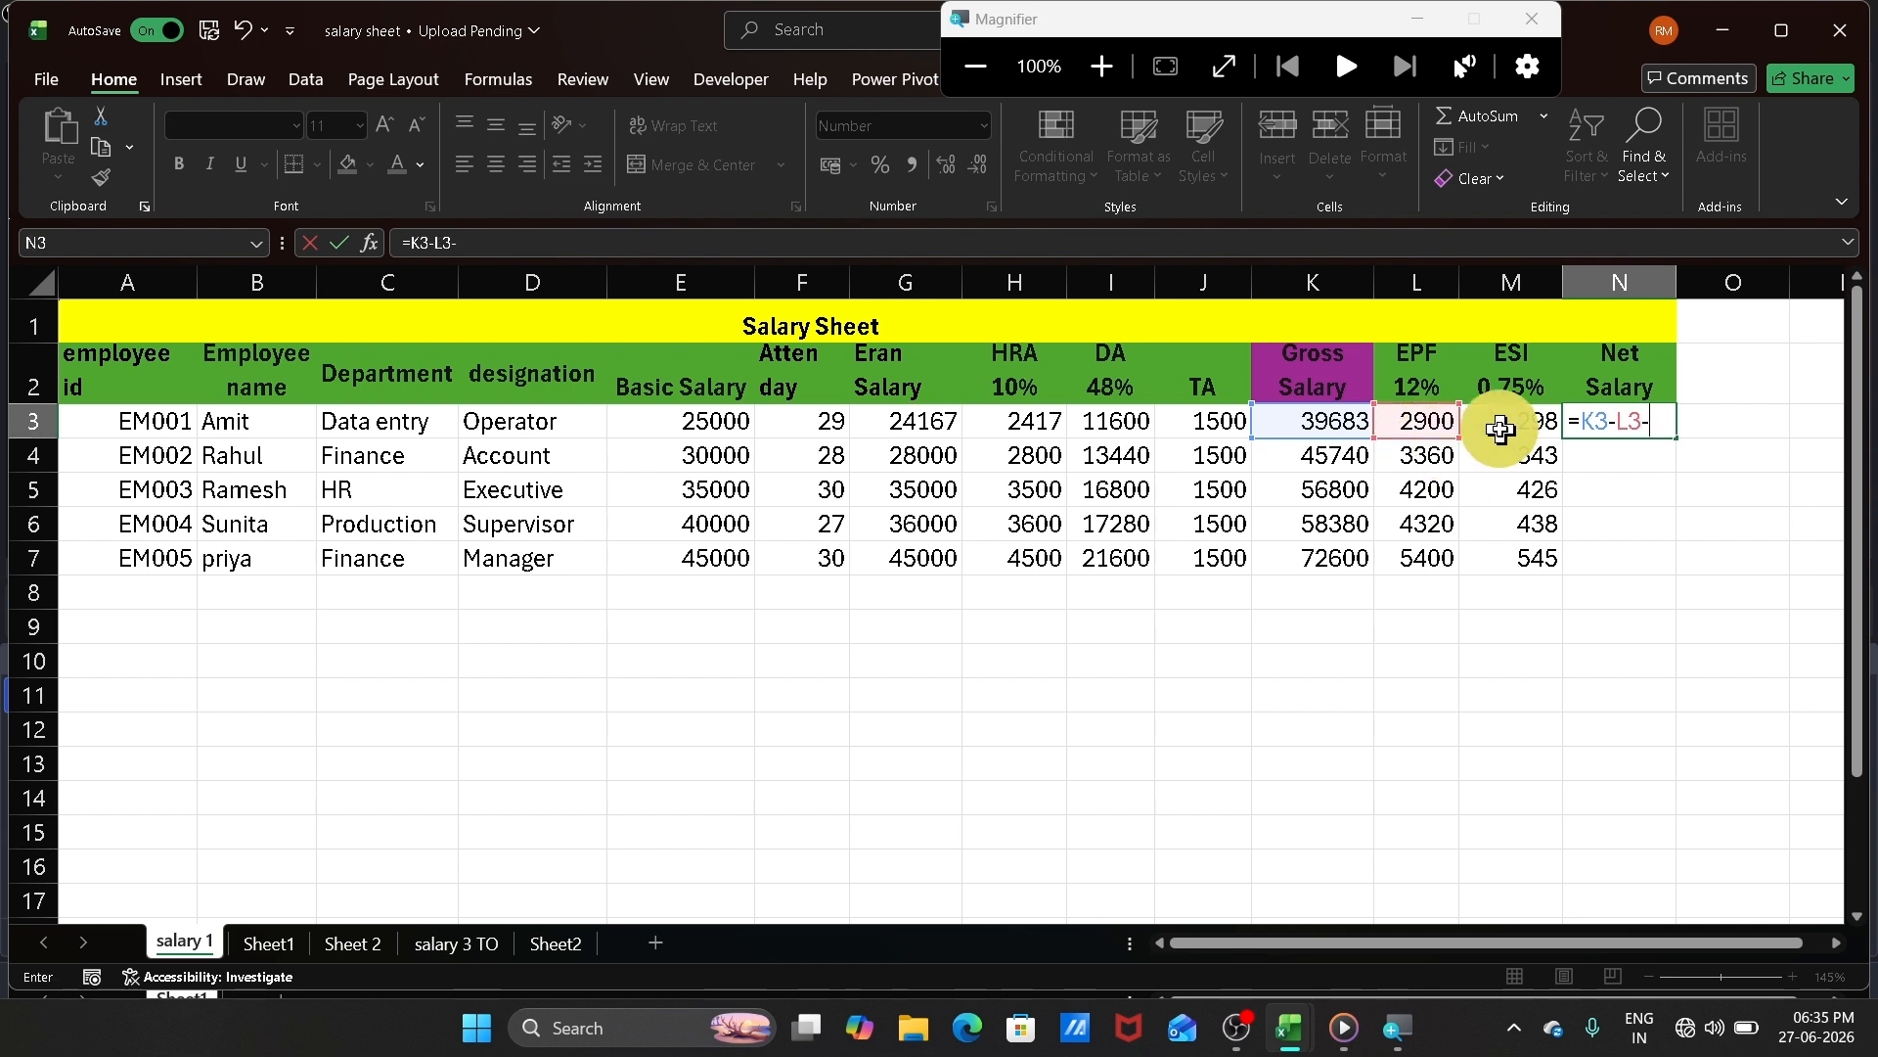
{"action": "left_click", "coordinate": [1518, 426]}
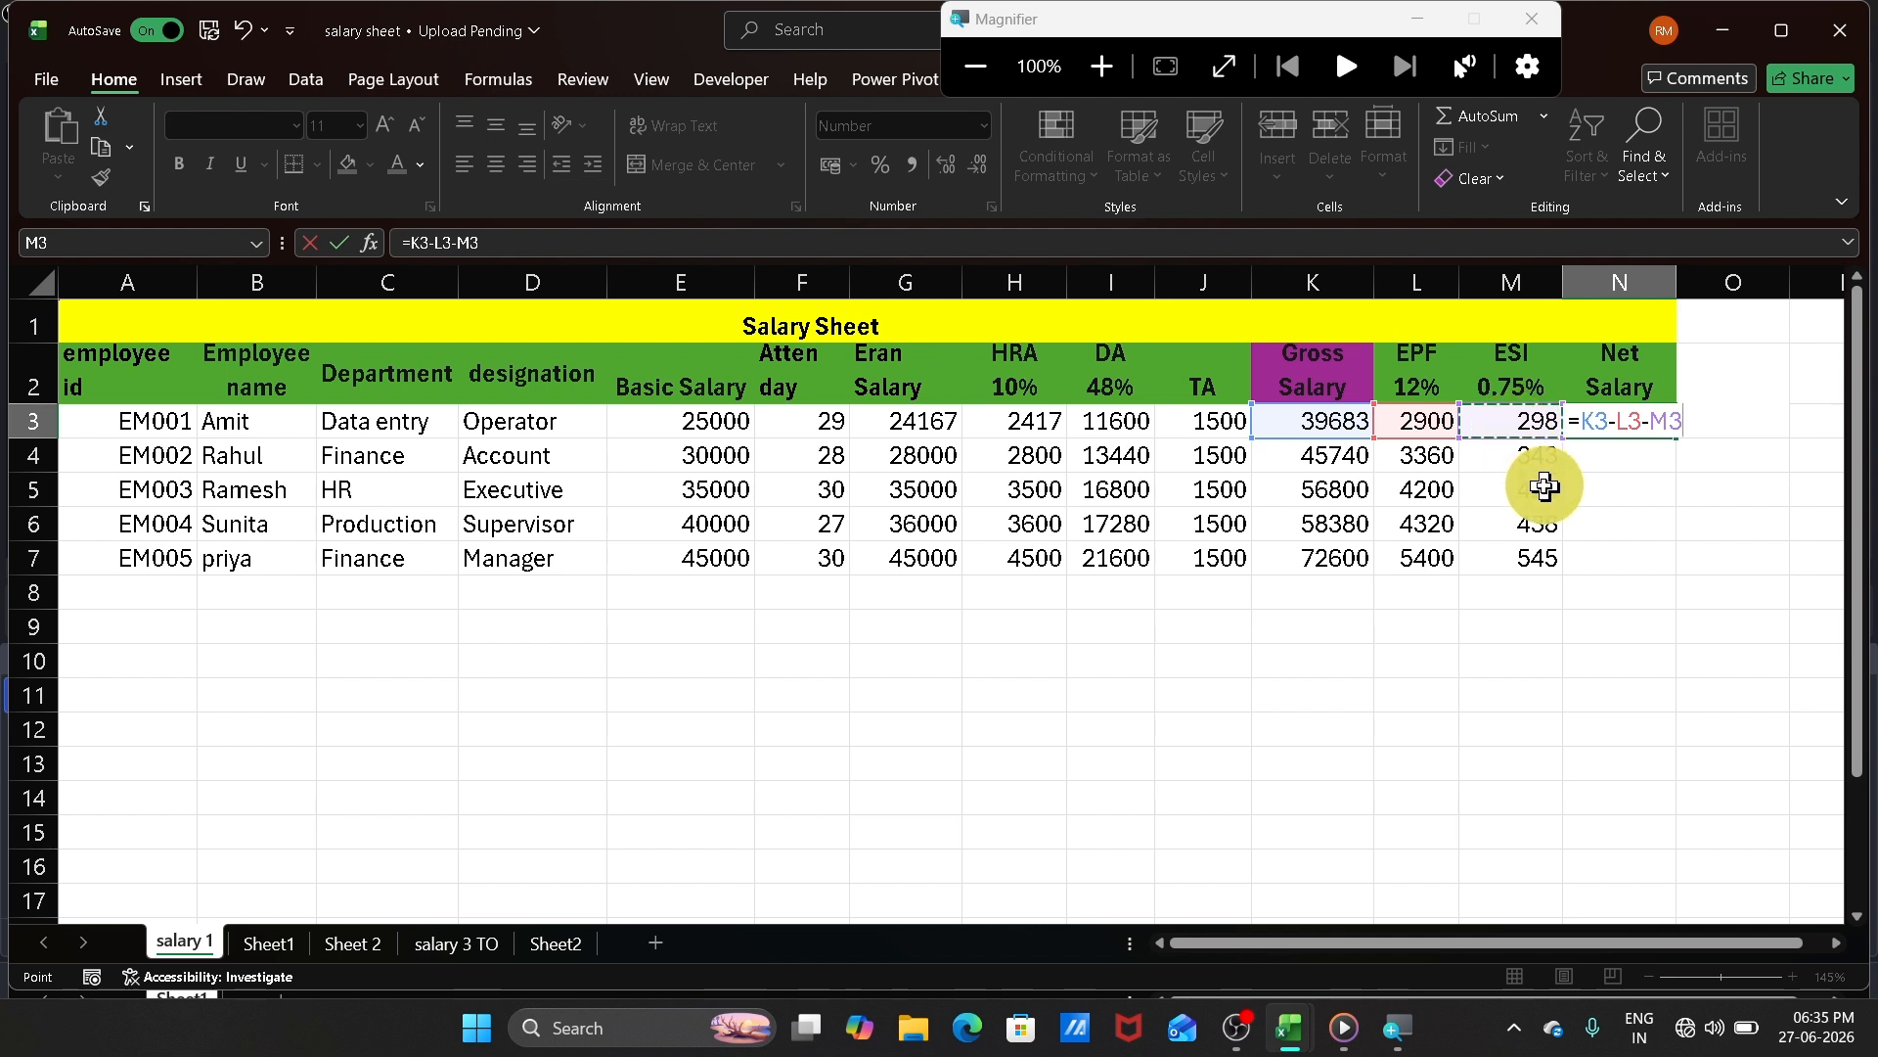
{"action": "key", "text": "Return"}
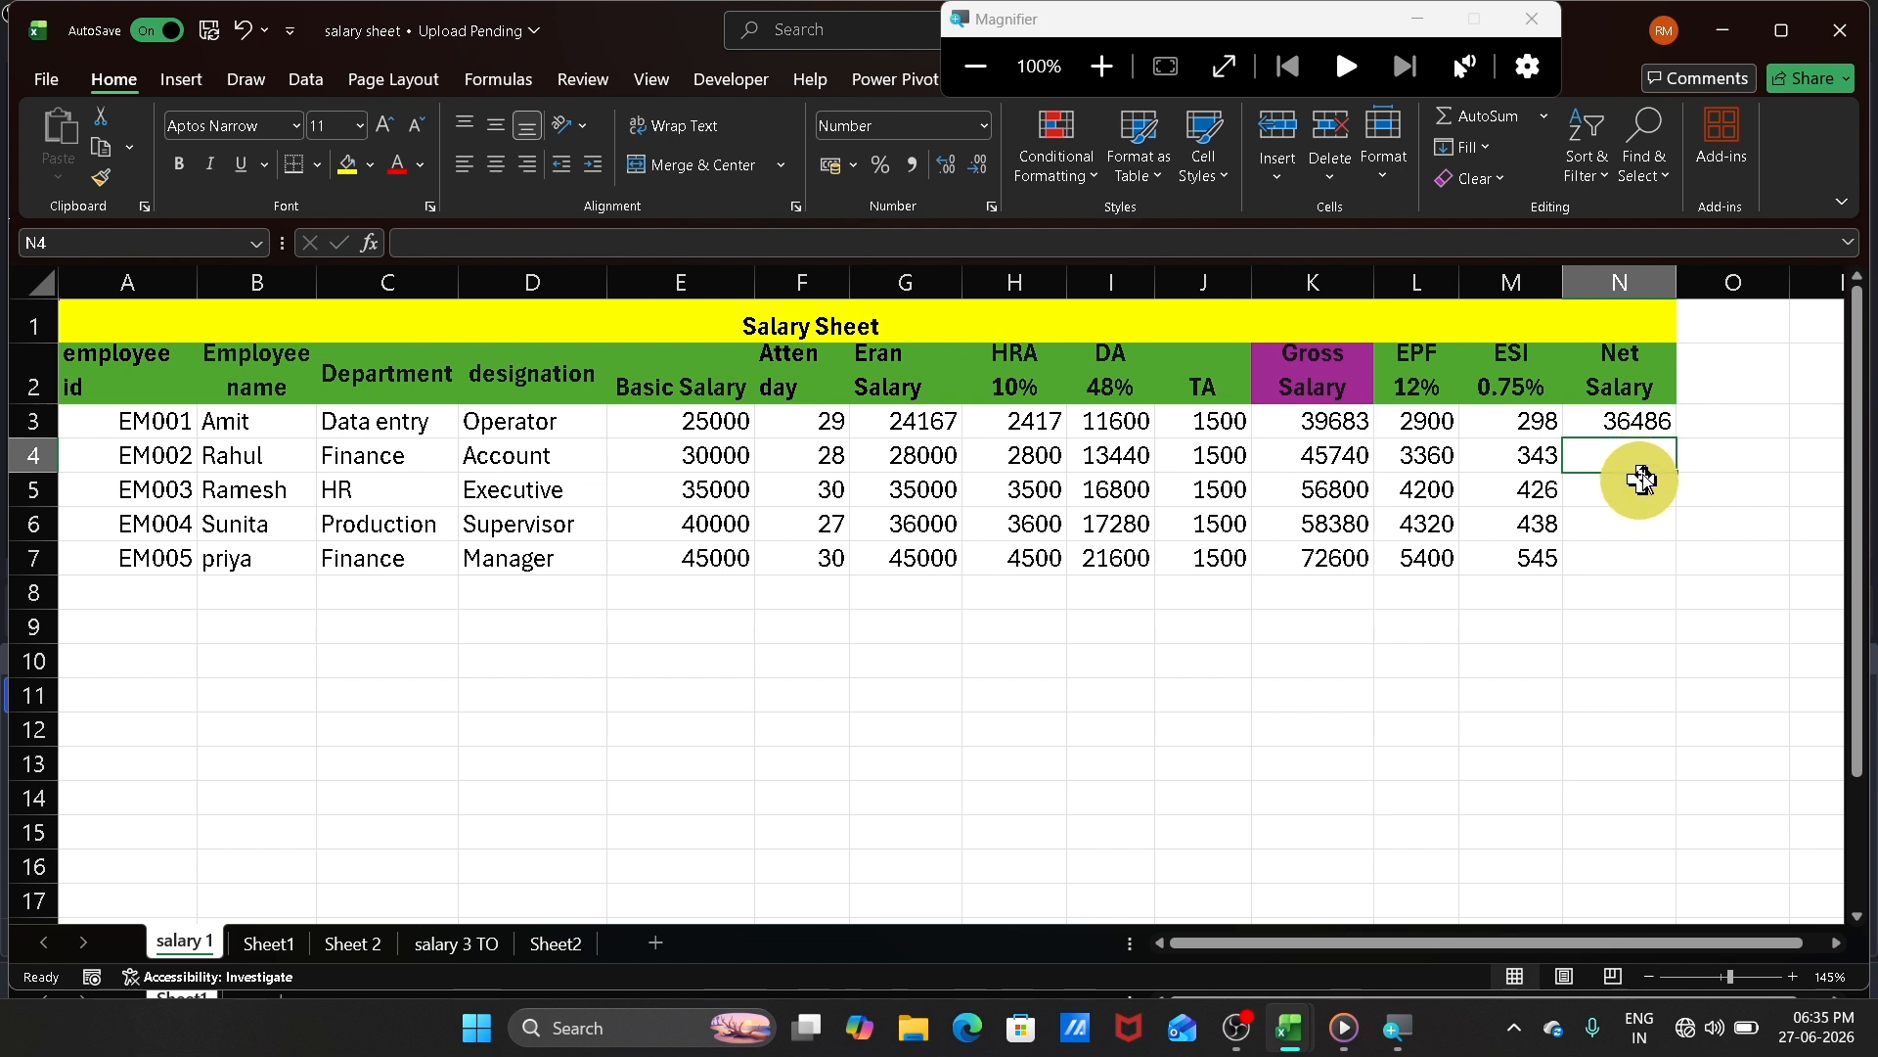
{"action": "left_click", "coordinate": [1663, 423]}
{"action": "left_click", "coordinate": [1680, 455]}
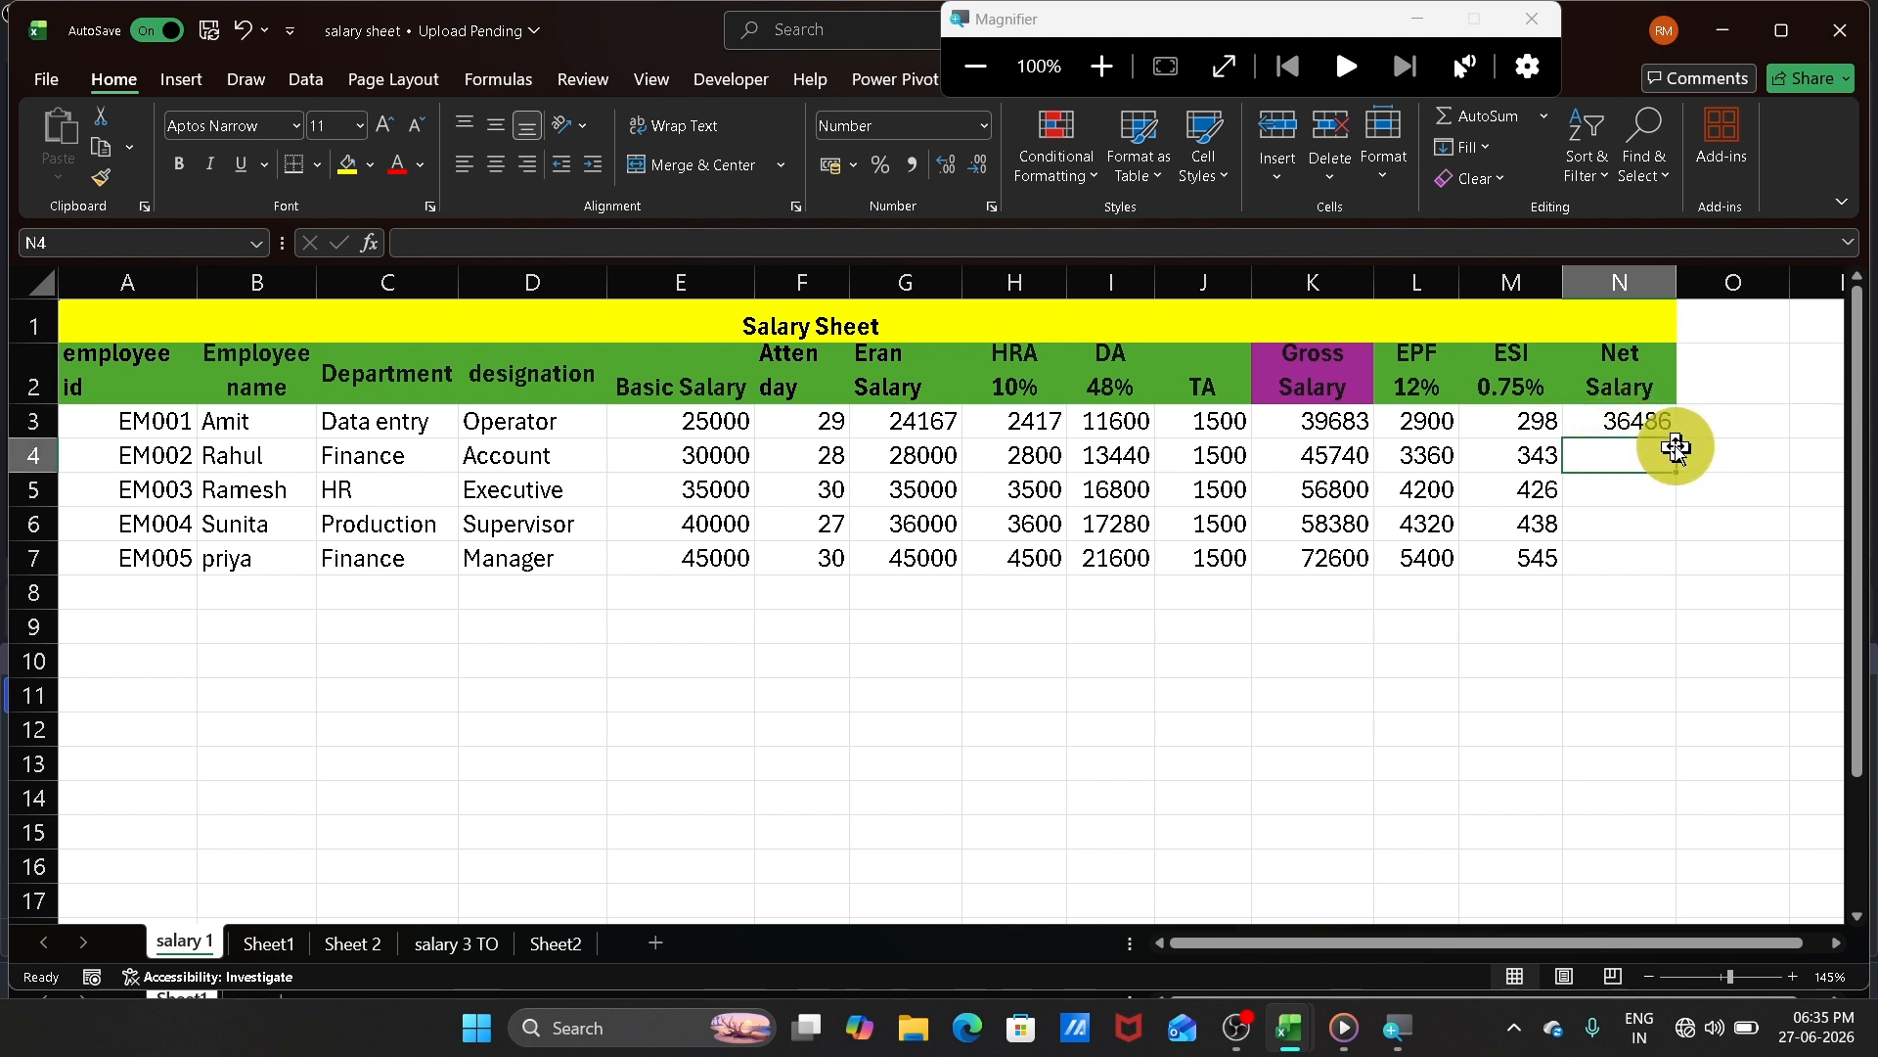
{"action": "left_click", "coordinate": [1673, 430]}
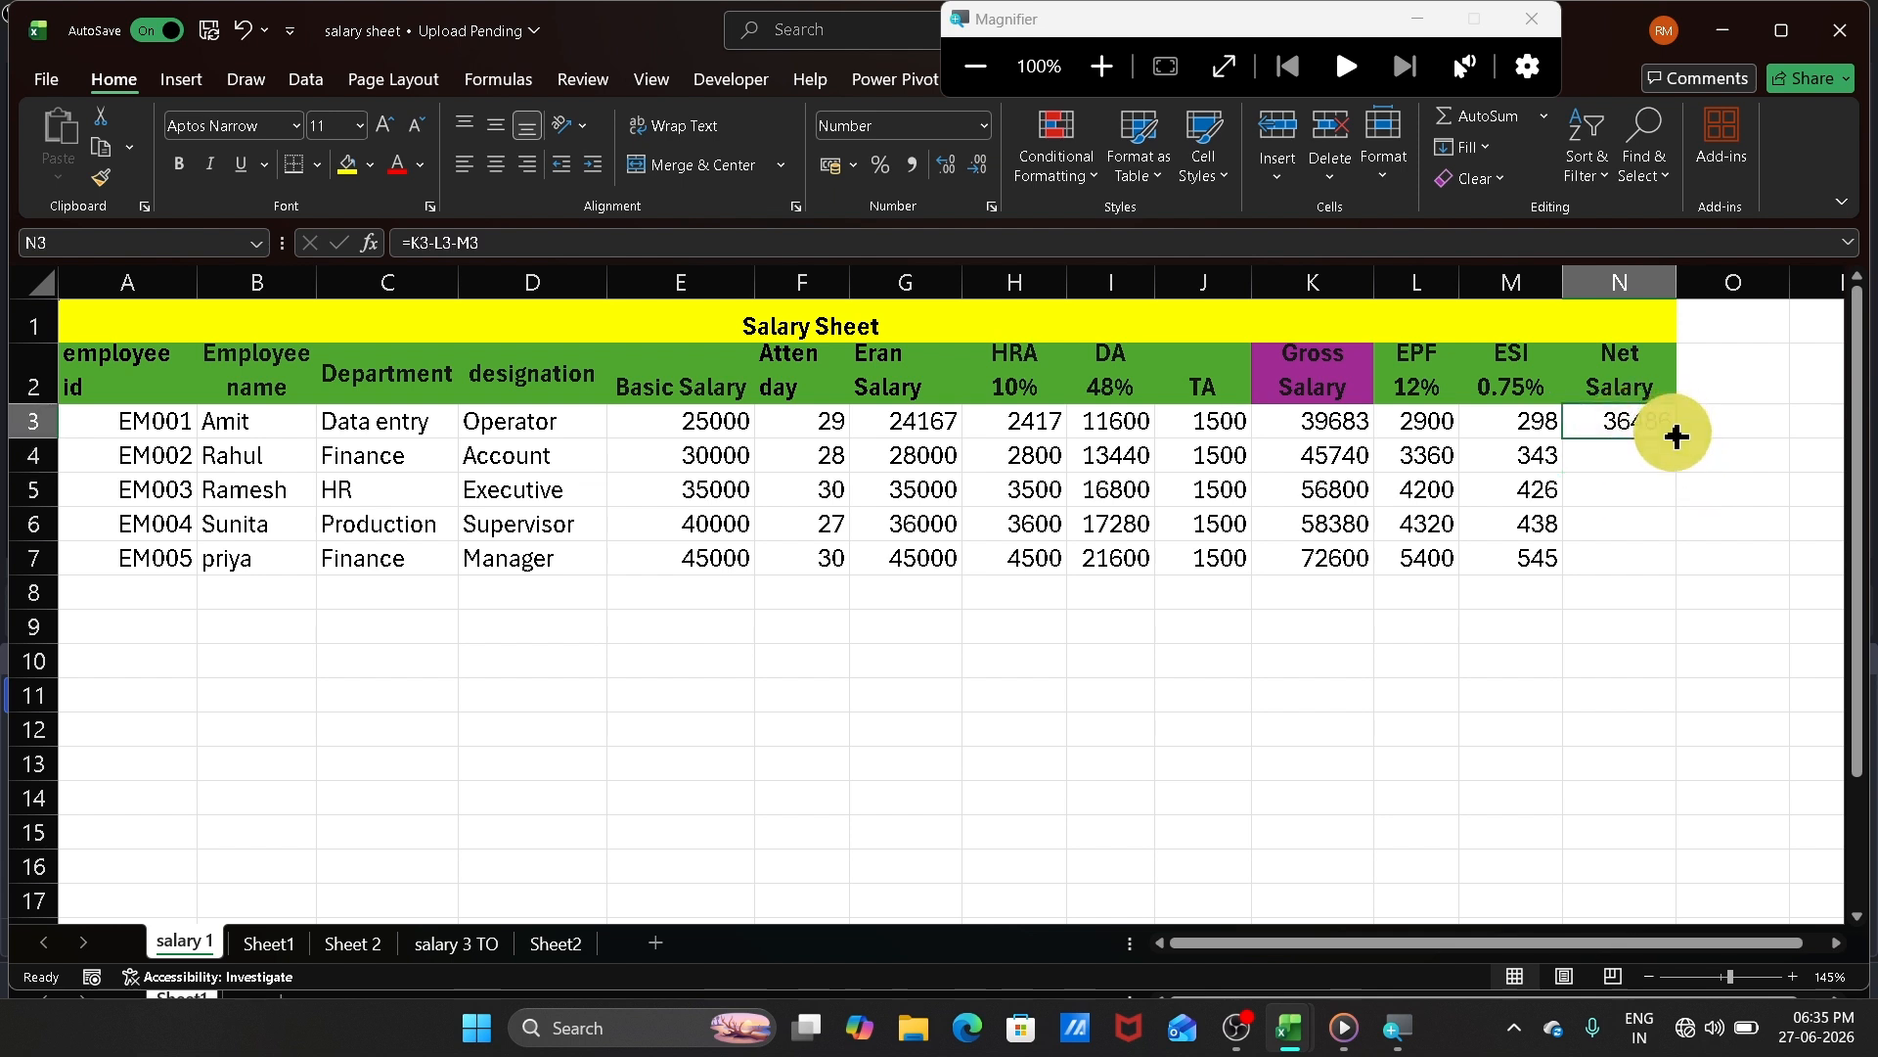
{"action": "double_click", "coordinate": [1675, 434]}
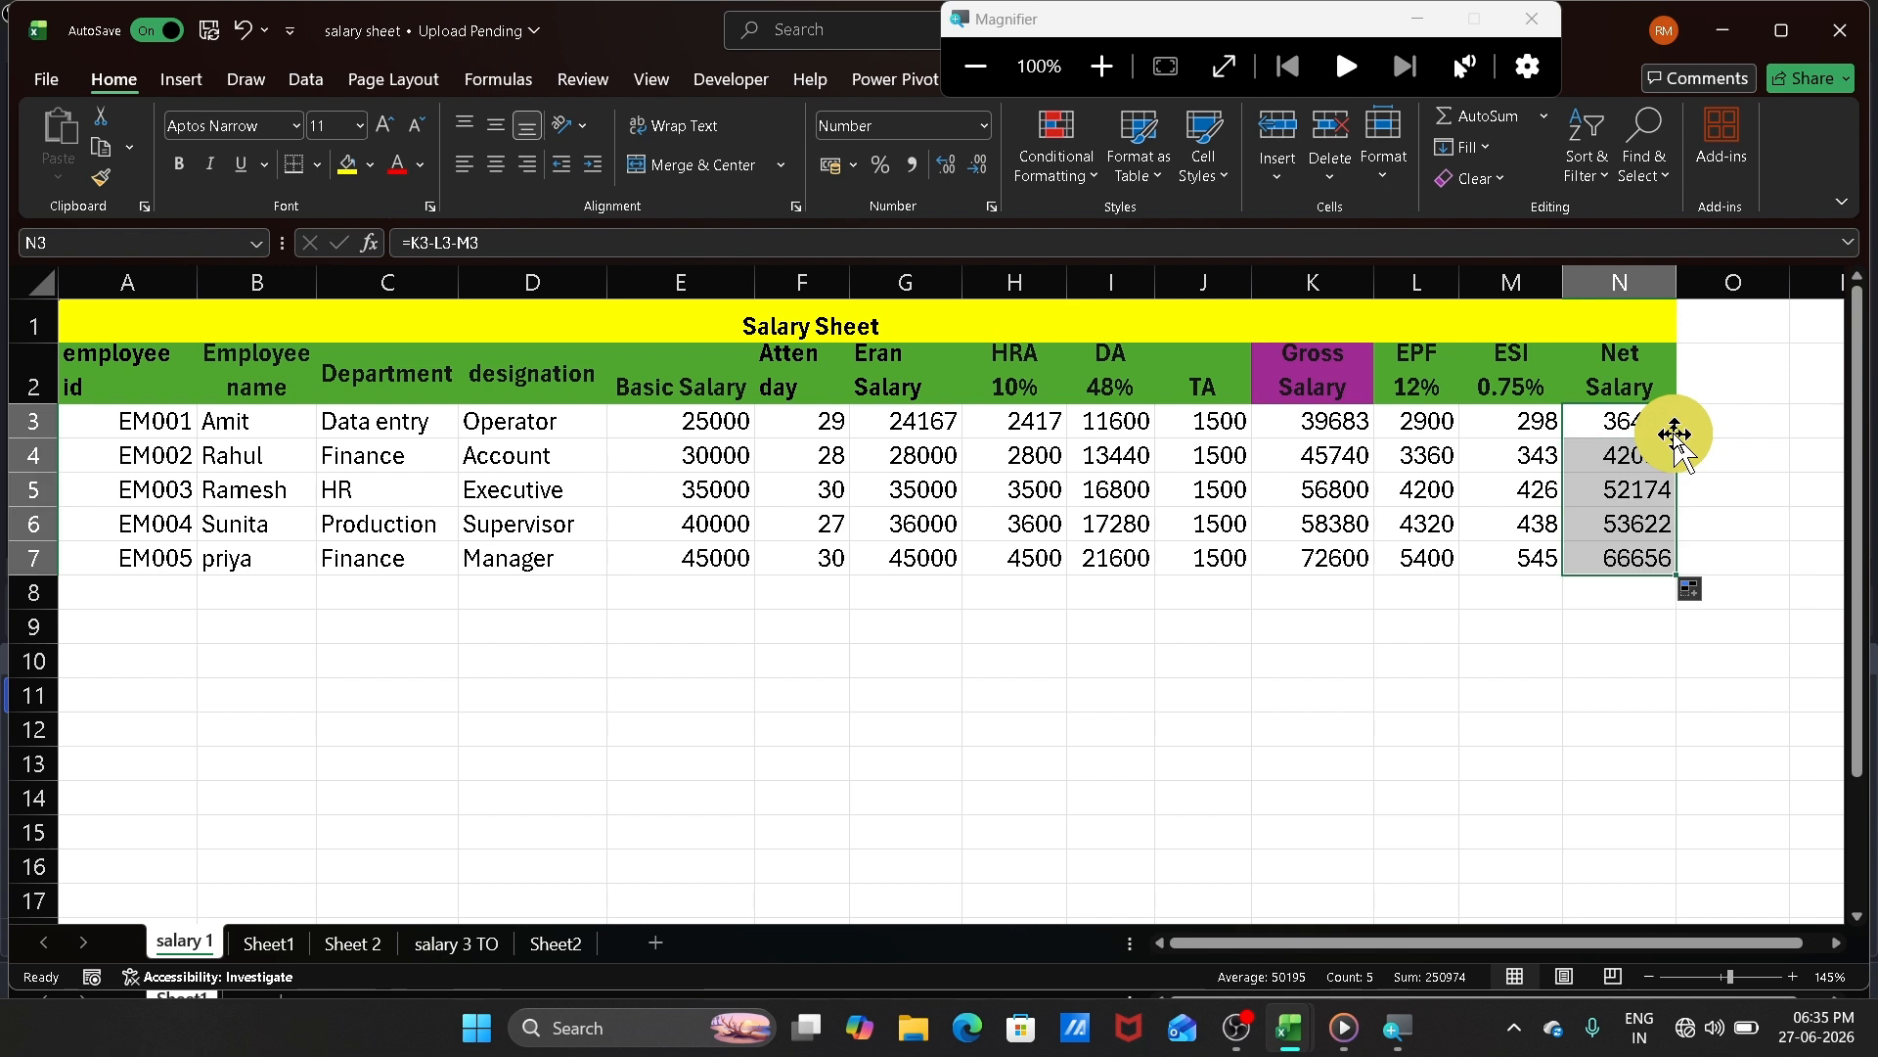
{"action": "left_click", "coordinate": [1619, 695]}
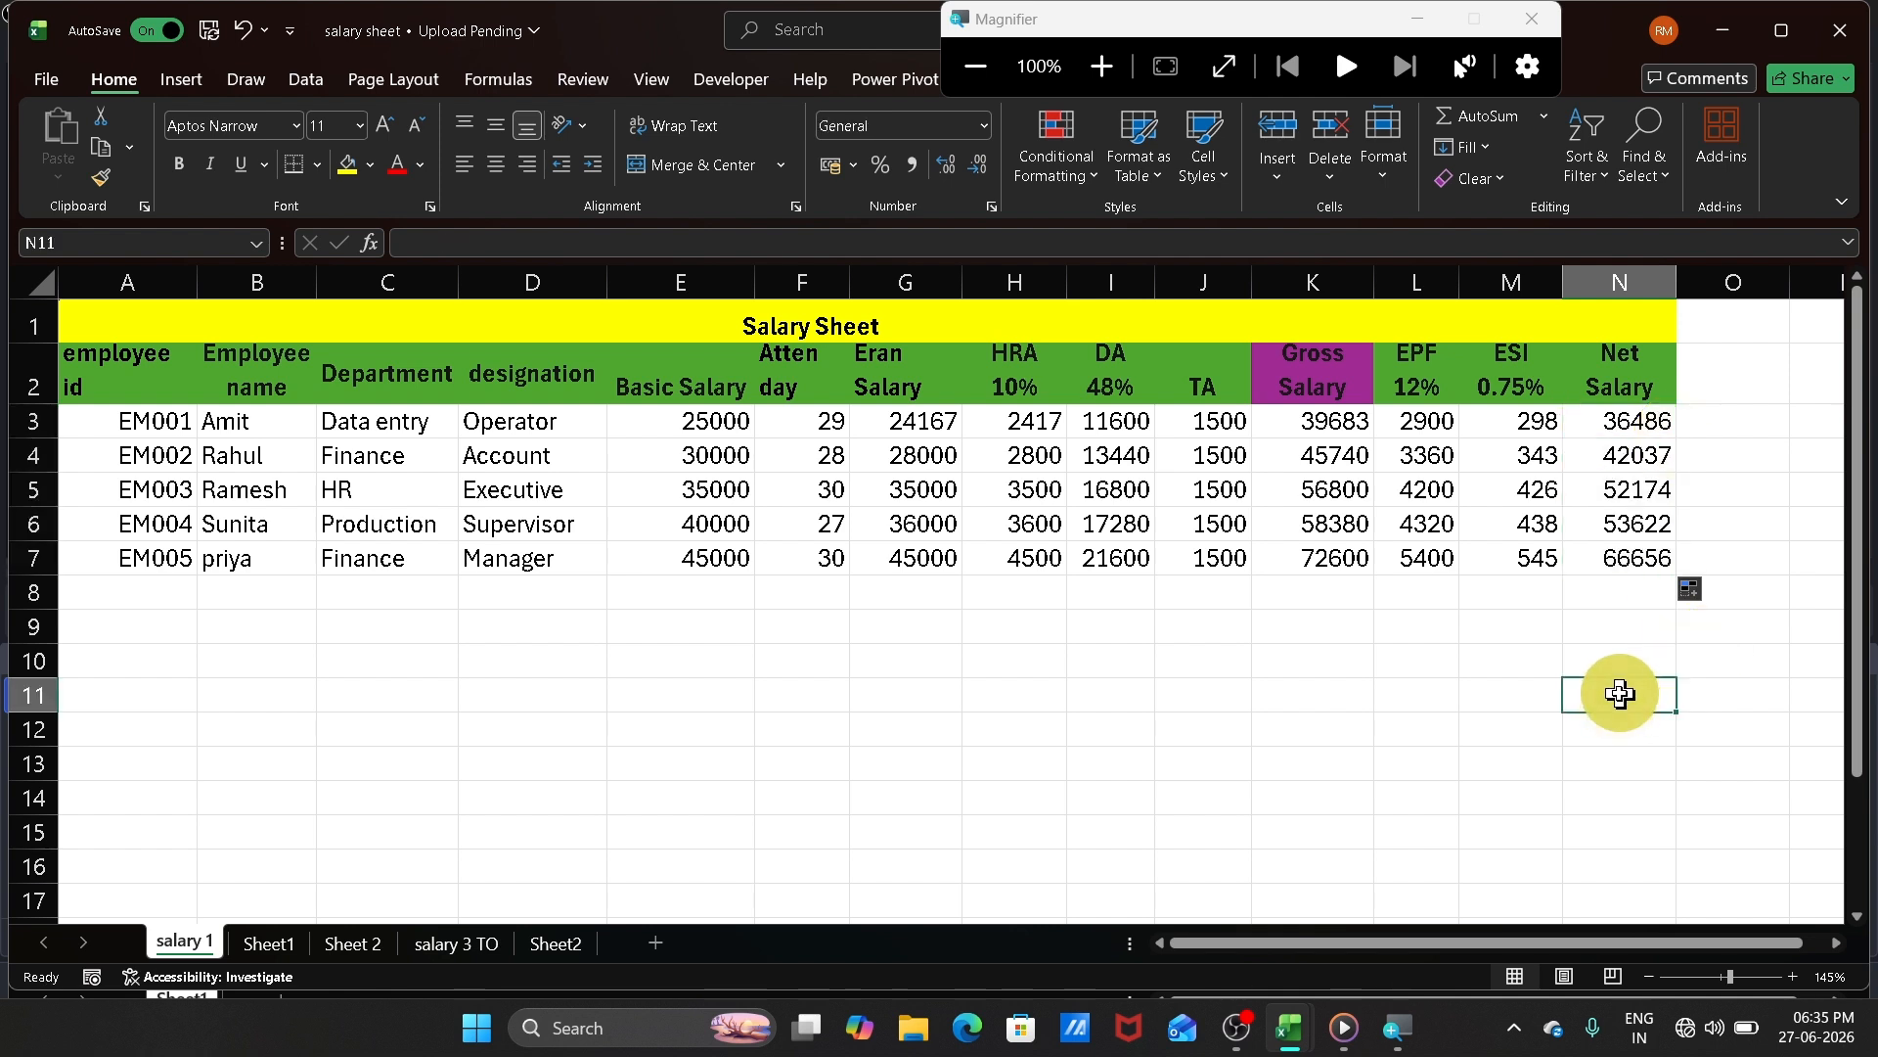